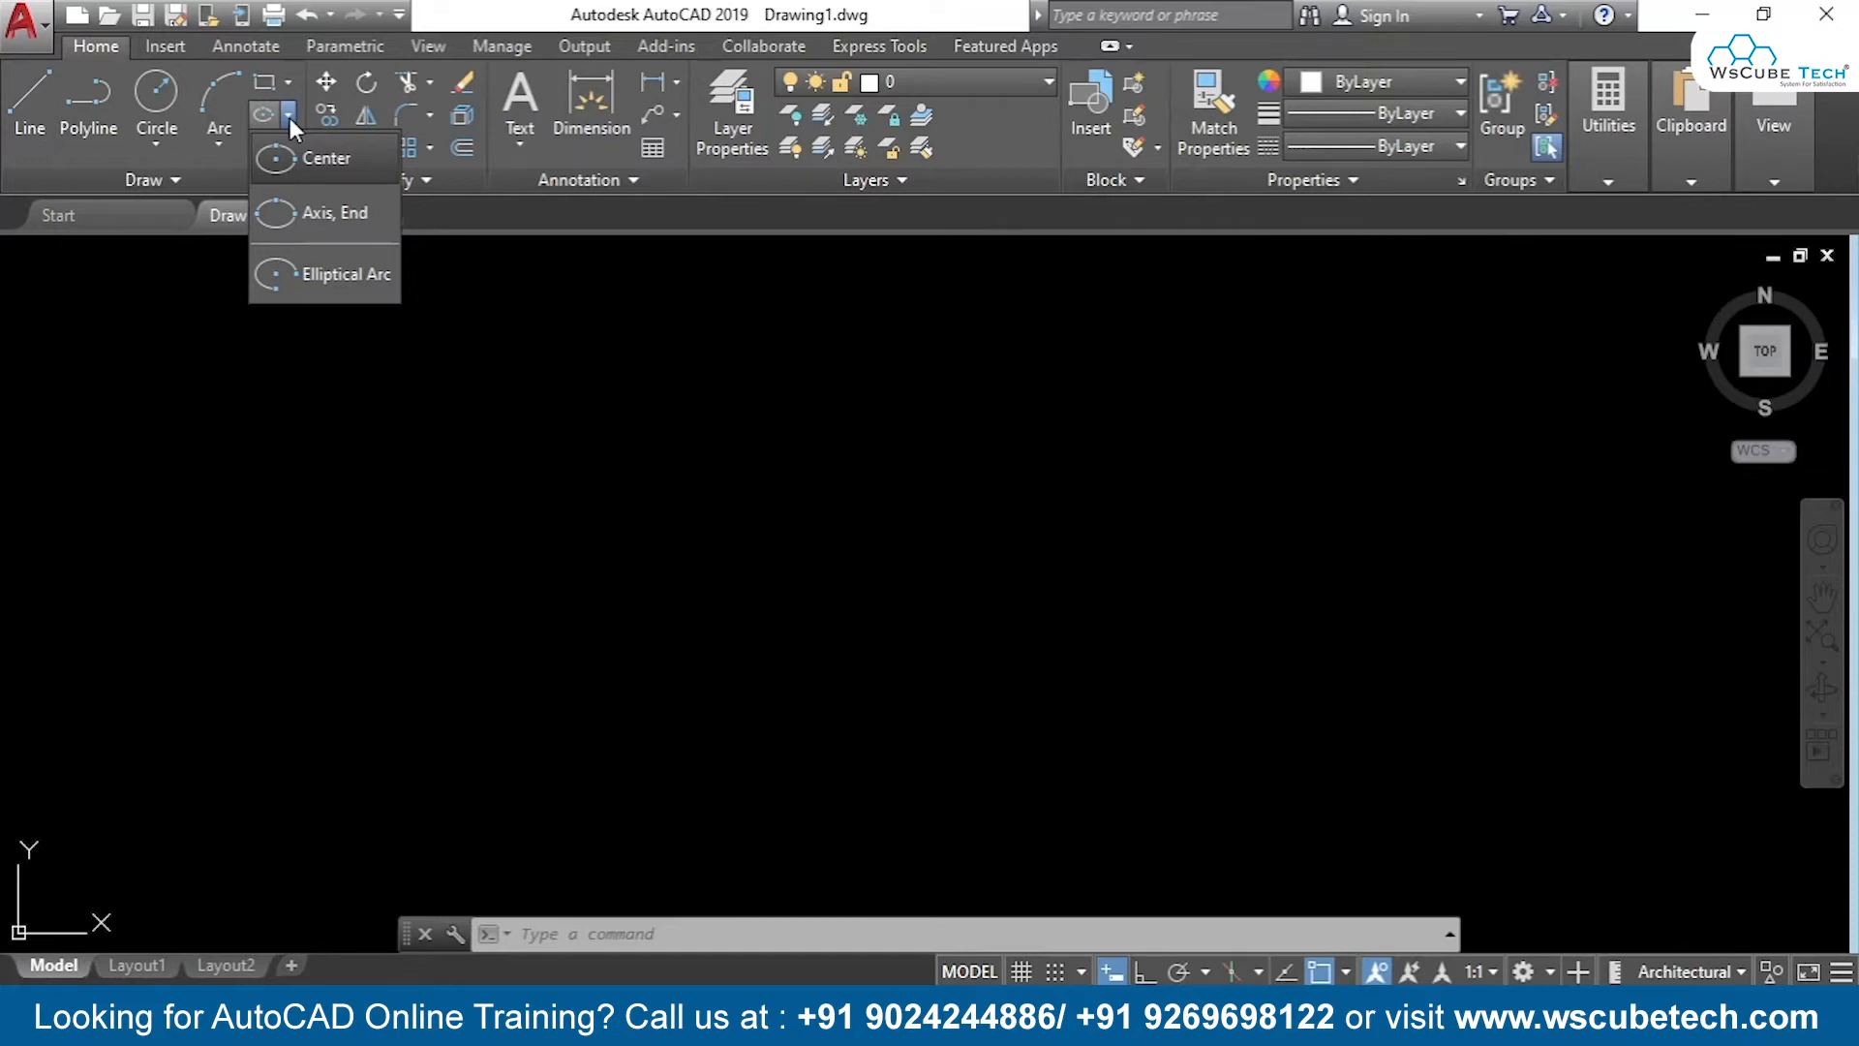
Draw a freehand ellipse from its center in the middle of the drawing area, with its major axis horizontal
{"action": "left_click", "coordinate": [308, 157]}
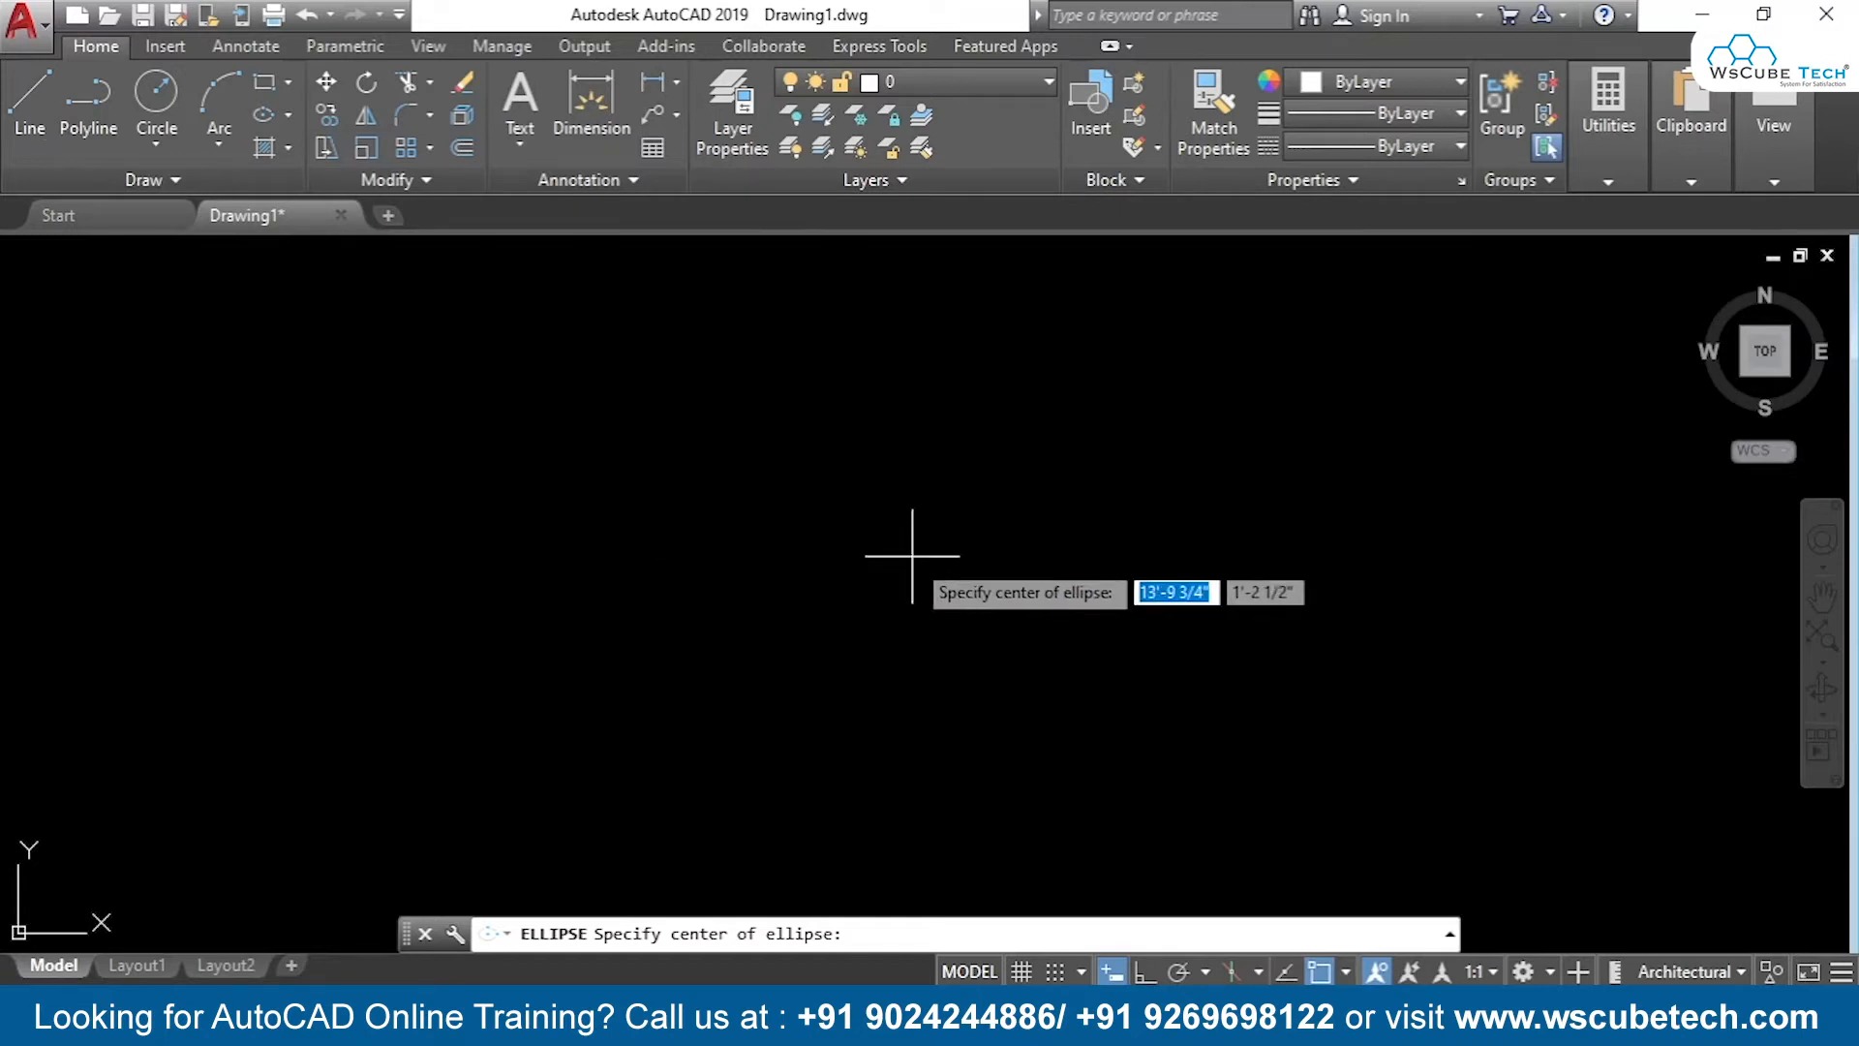
{"action": "left_click", "coordinate": [878, 545]}
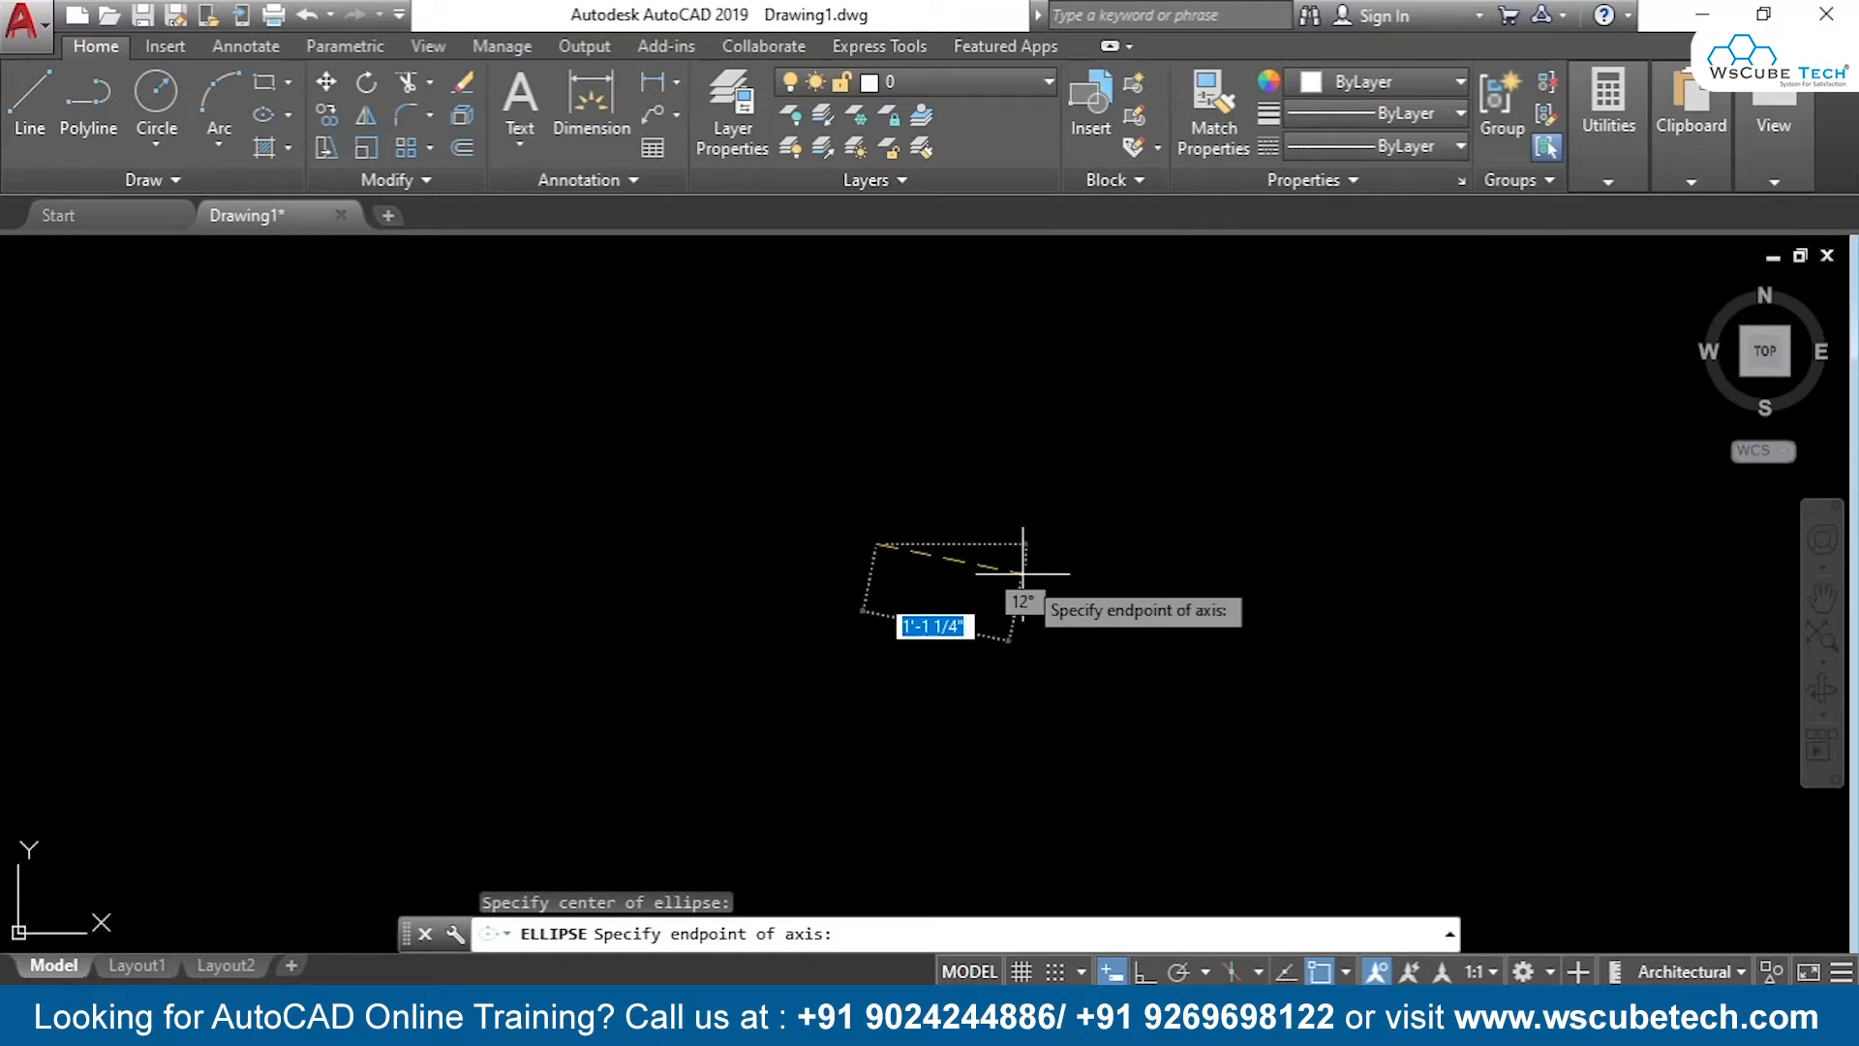
{"action": "left_click", "coordinate": [1165, 543]}
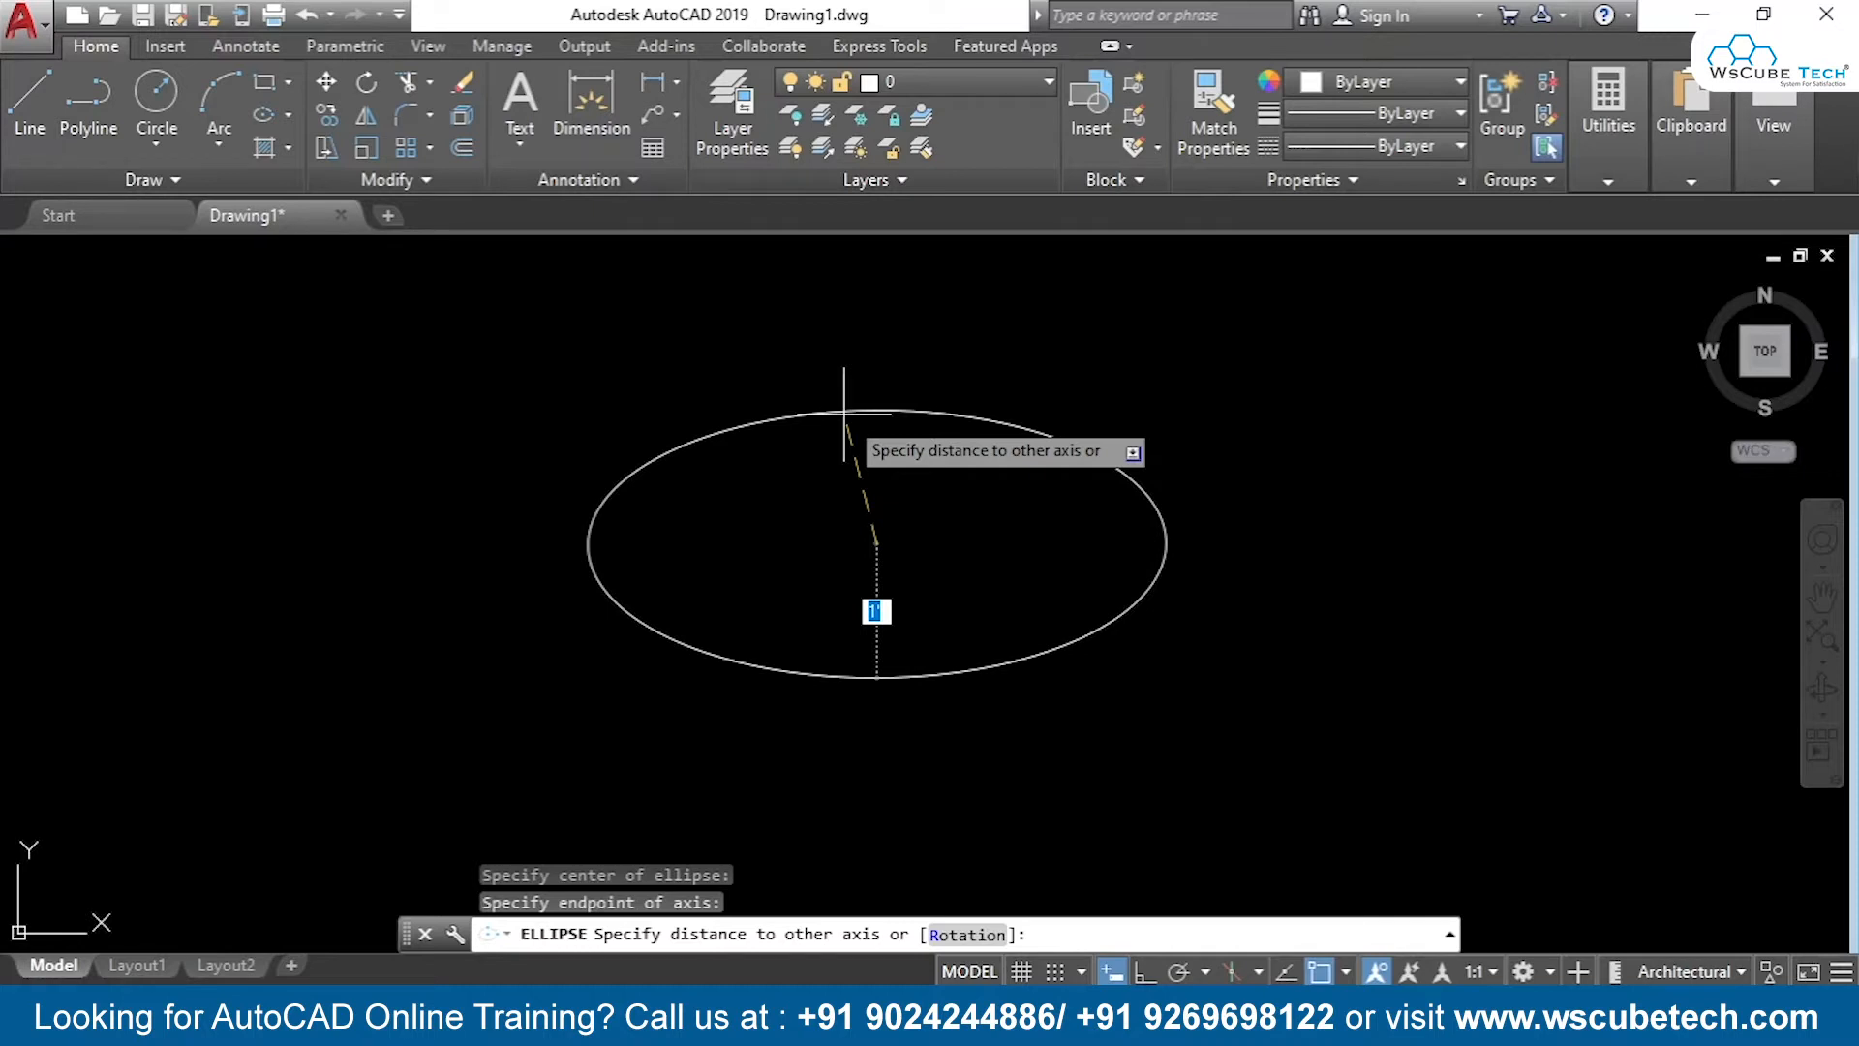
{"action": "left_click", "coordinate": [879, 461]}
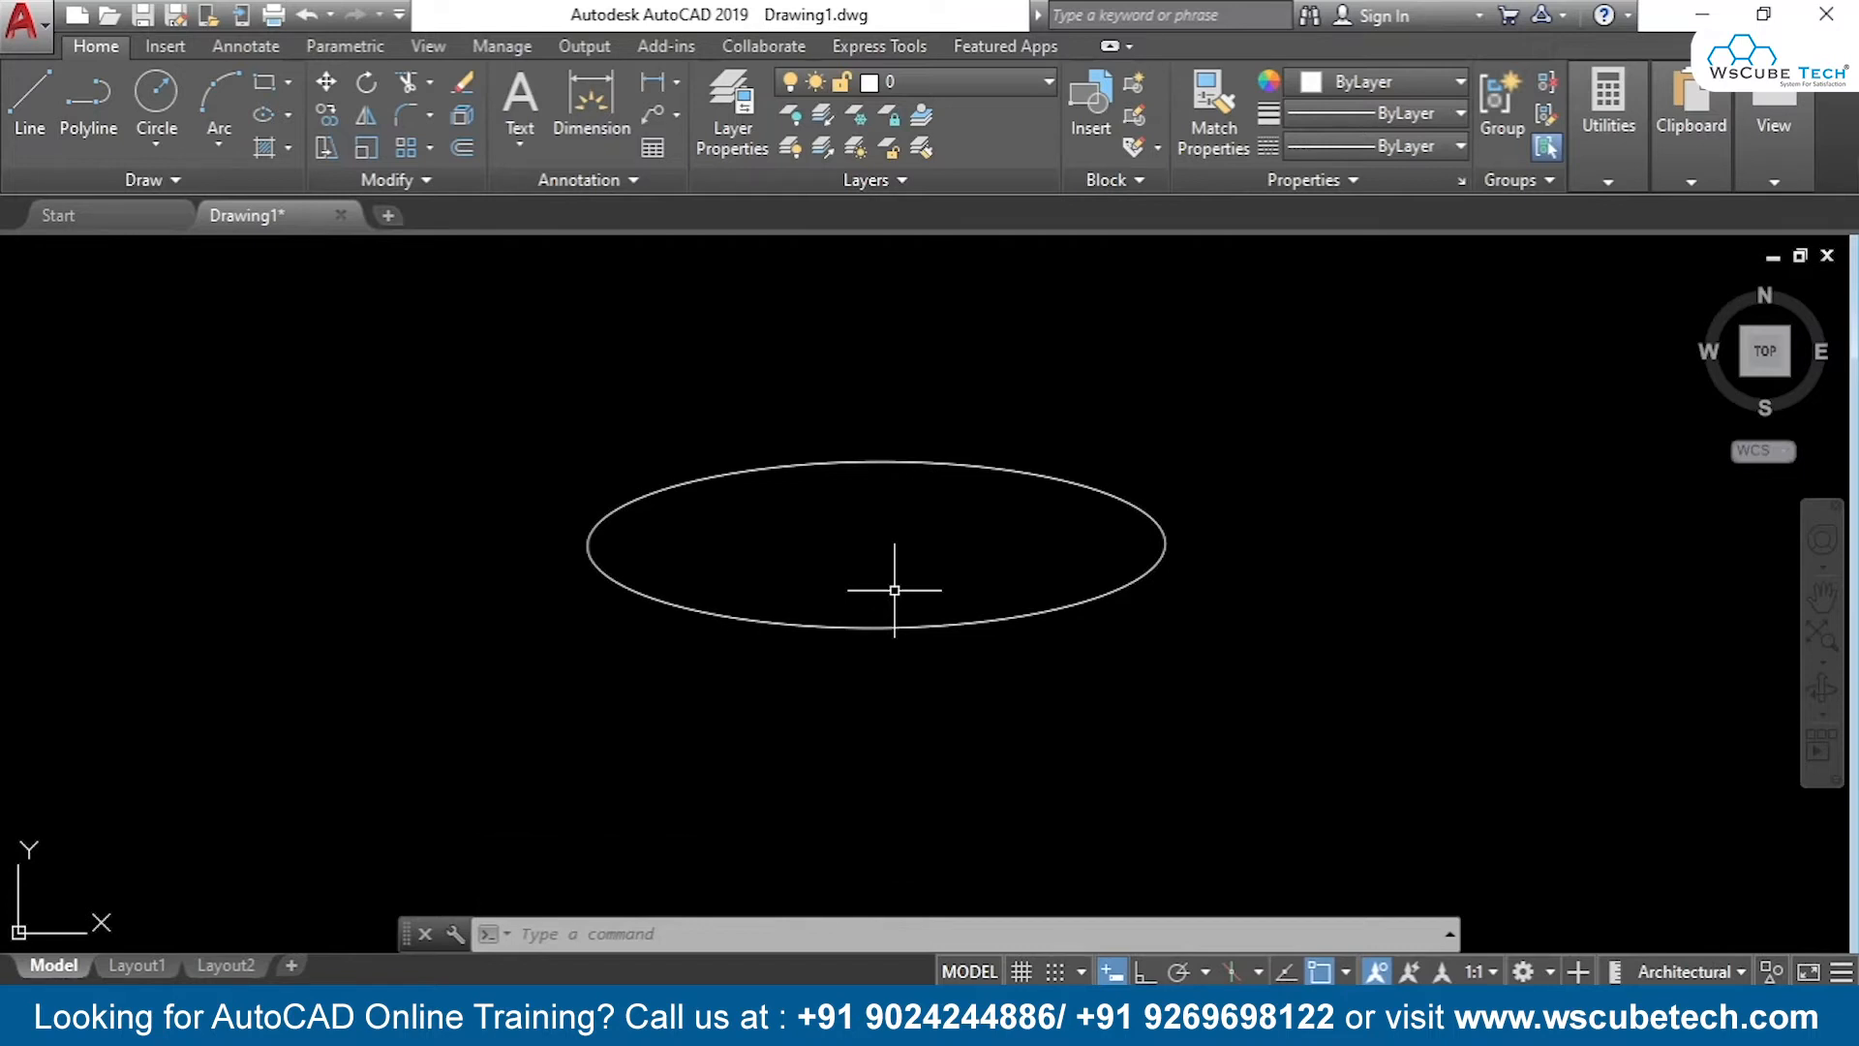
Advance the reference presentation by one slide, switch back to AutoCAD and erase the freehand ellipse
{"action": "key", "text": "alt+Tab"}
{"action": "key", "text": "Right"}
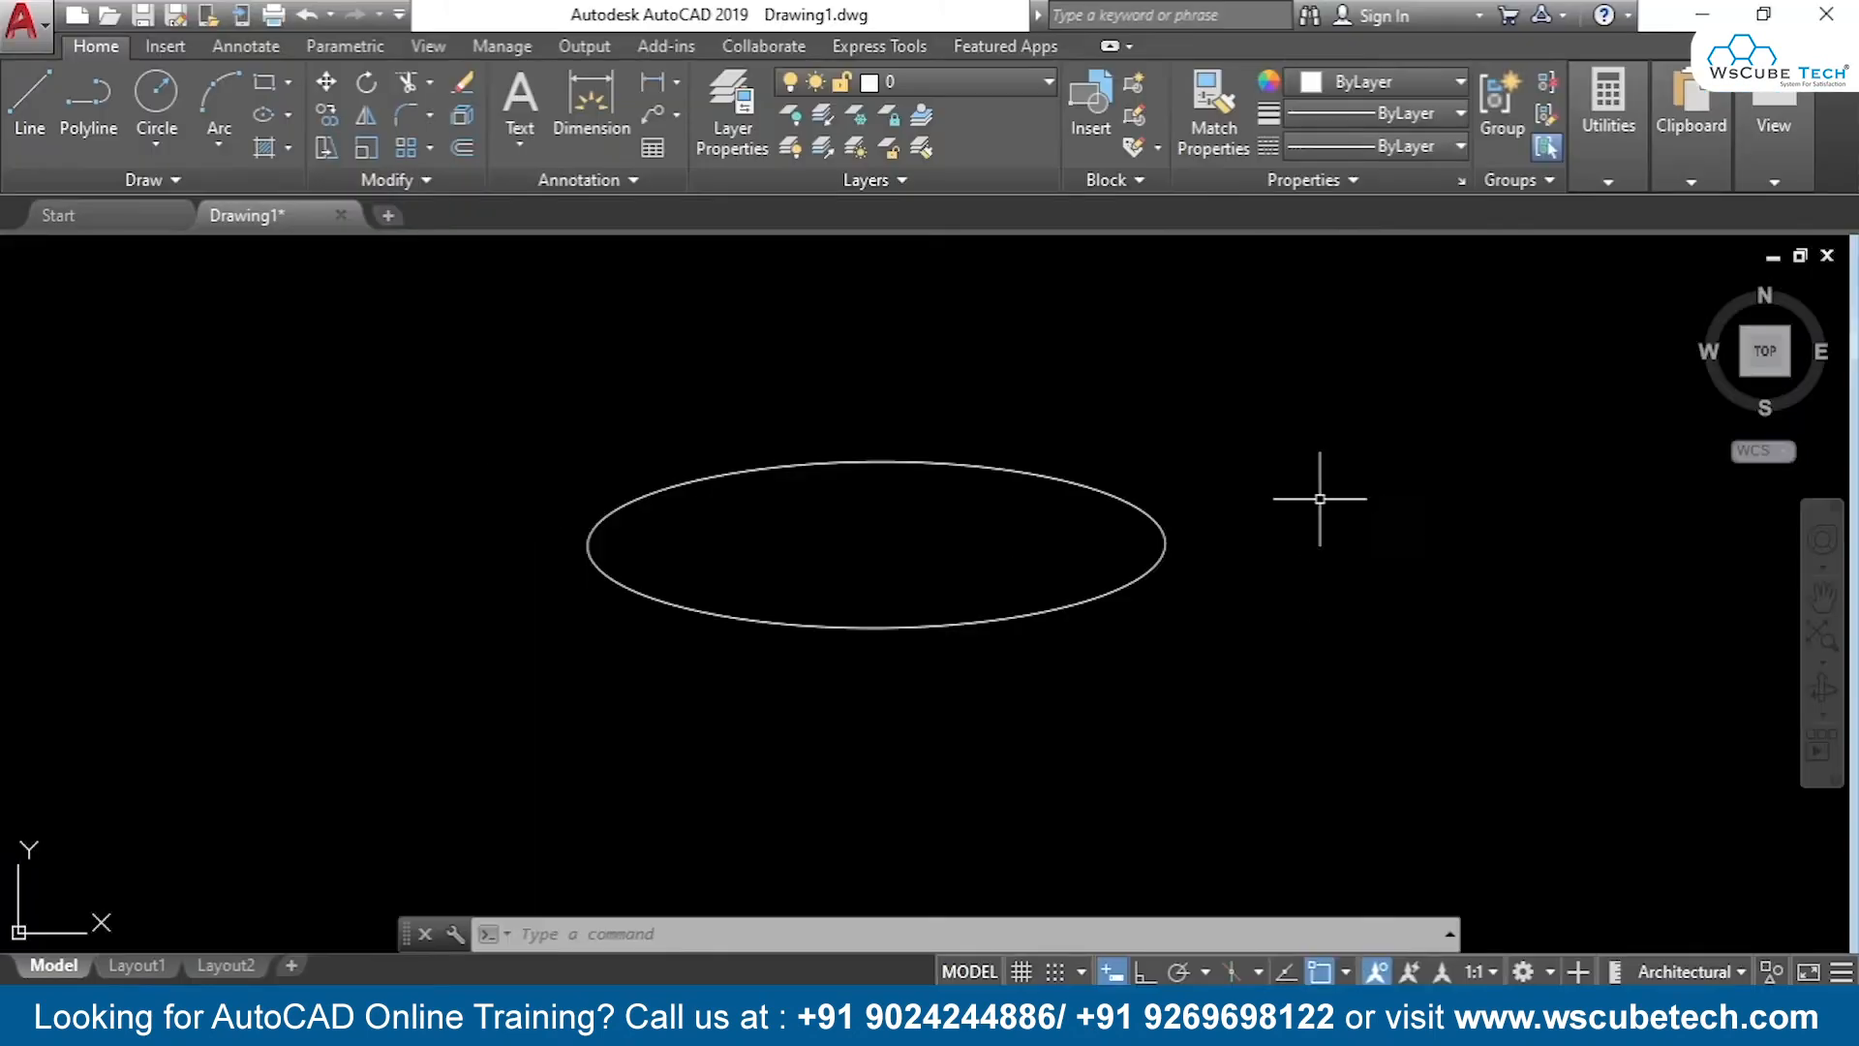
{"action": "left_click", "coordinate": [1200, 399]}
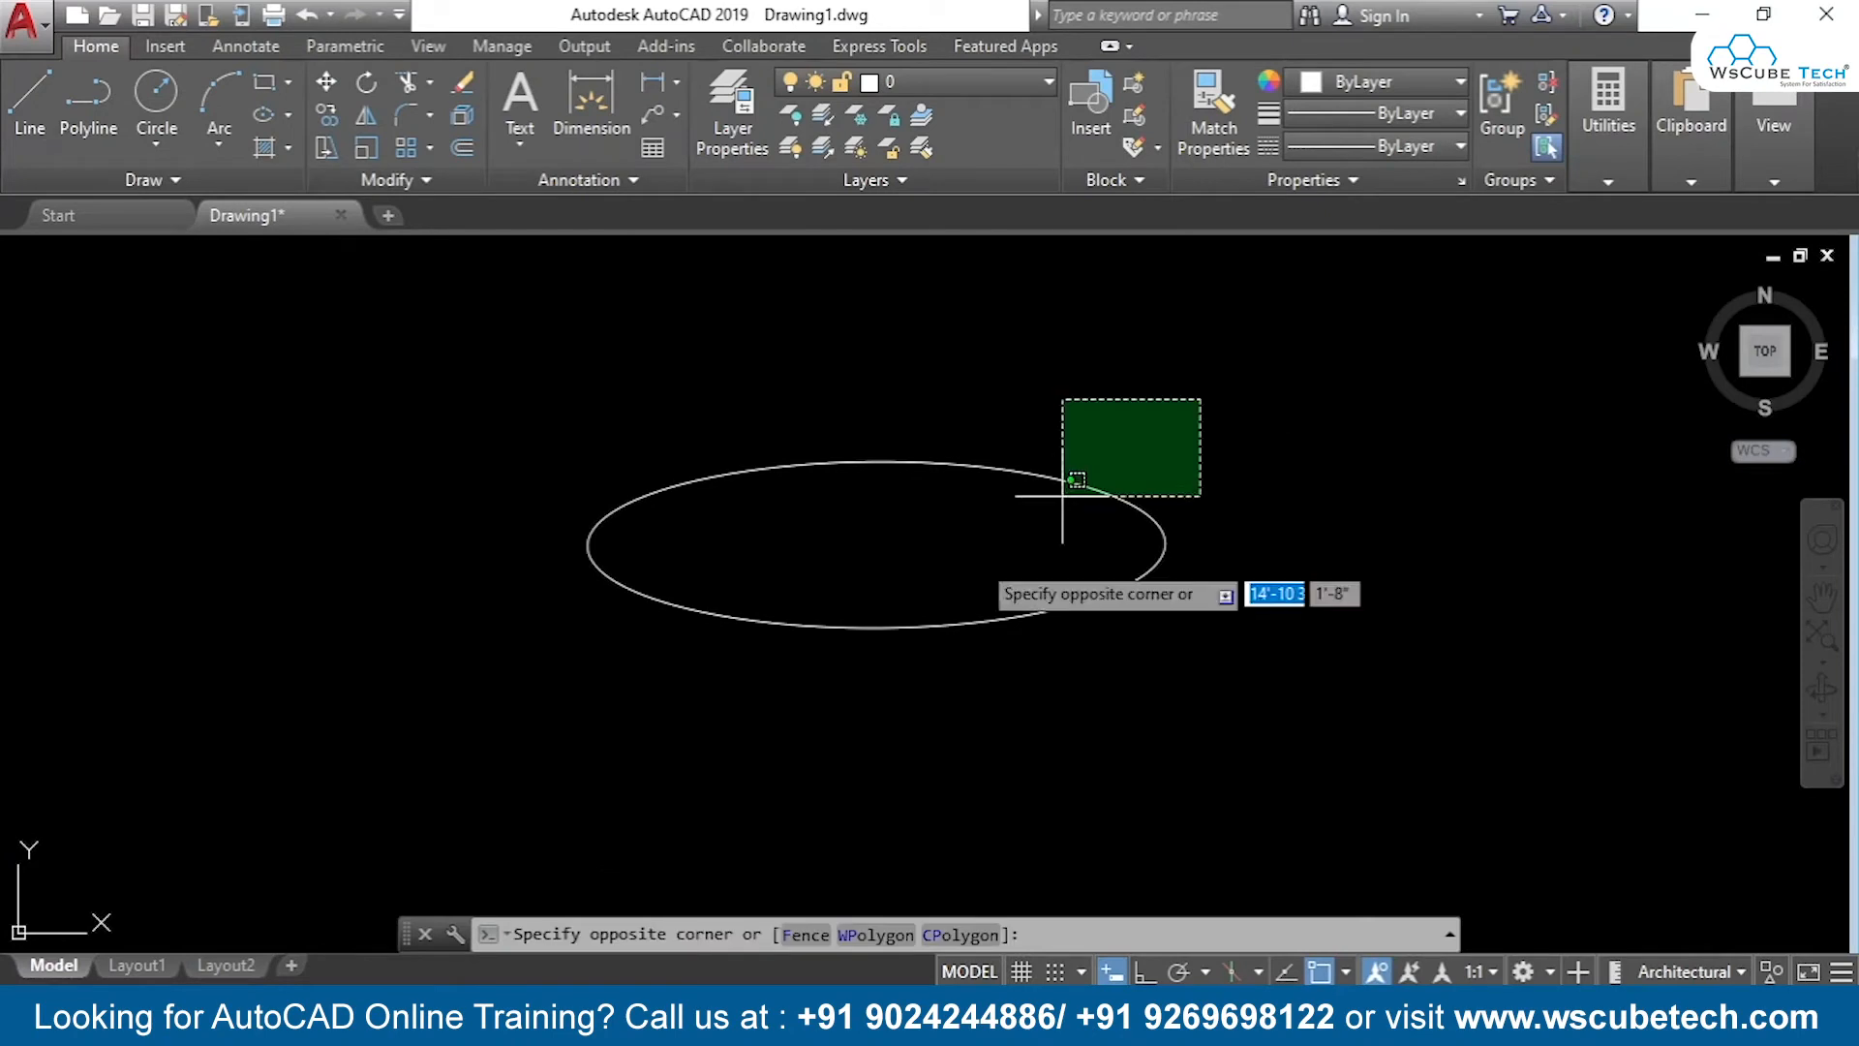
{"action": "left_click", "coordinate": [1063, 496]}
{"action": "key", "text": "Delete"}
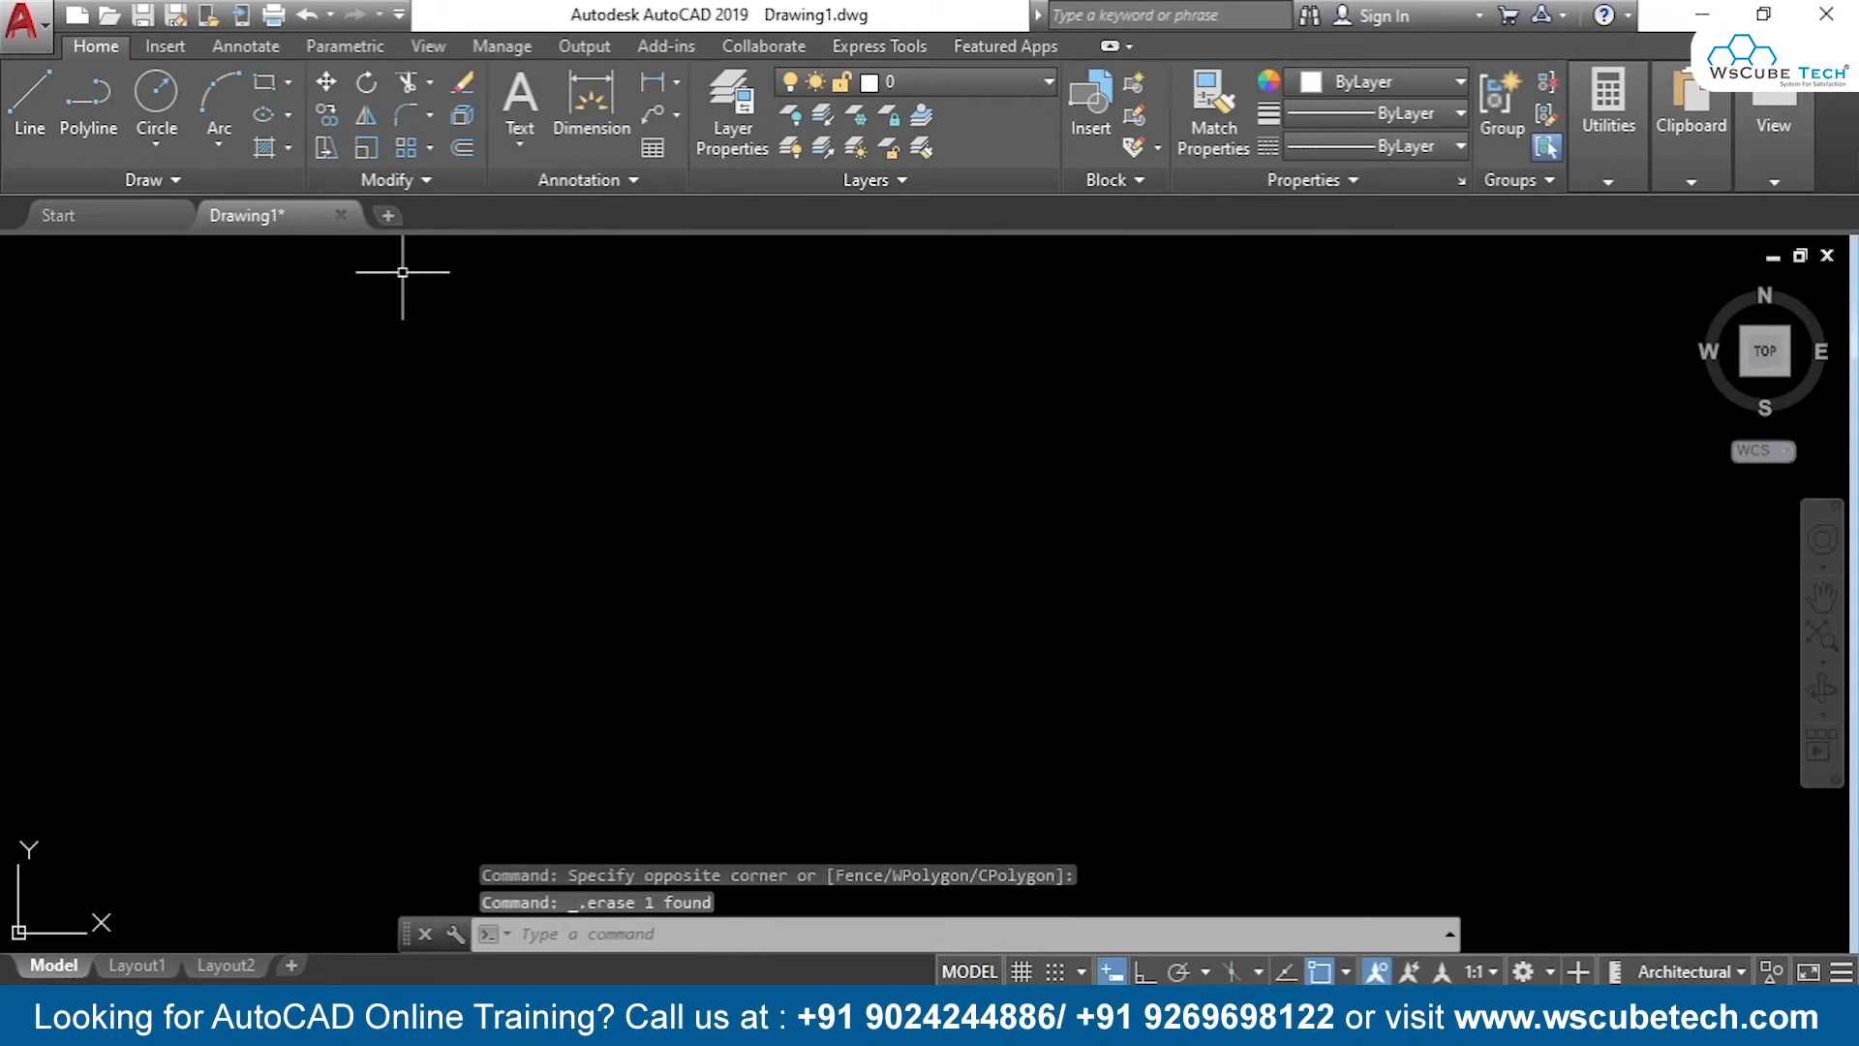
Draw an ellipse by the Center method with Ortho on, using a horizontal axis distance of 50 and a vertical axis distance of 20
{"action": "left_click", "coordinate": [287, 115]}
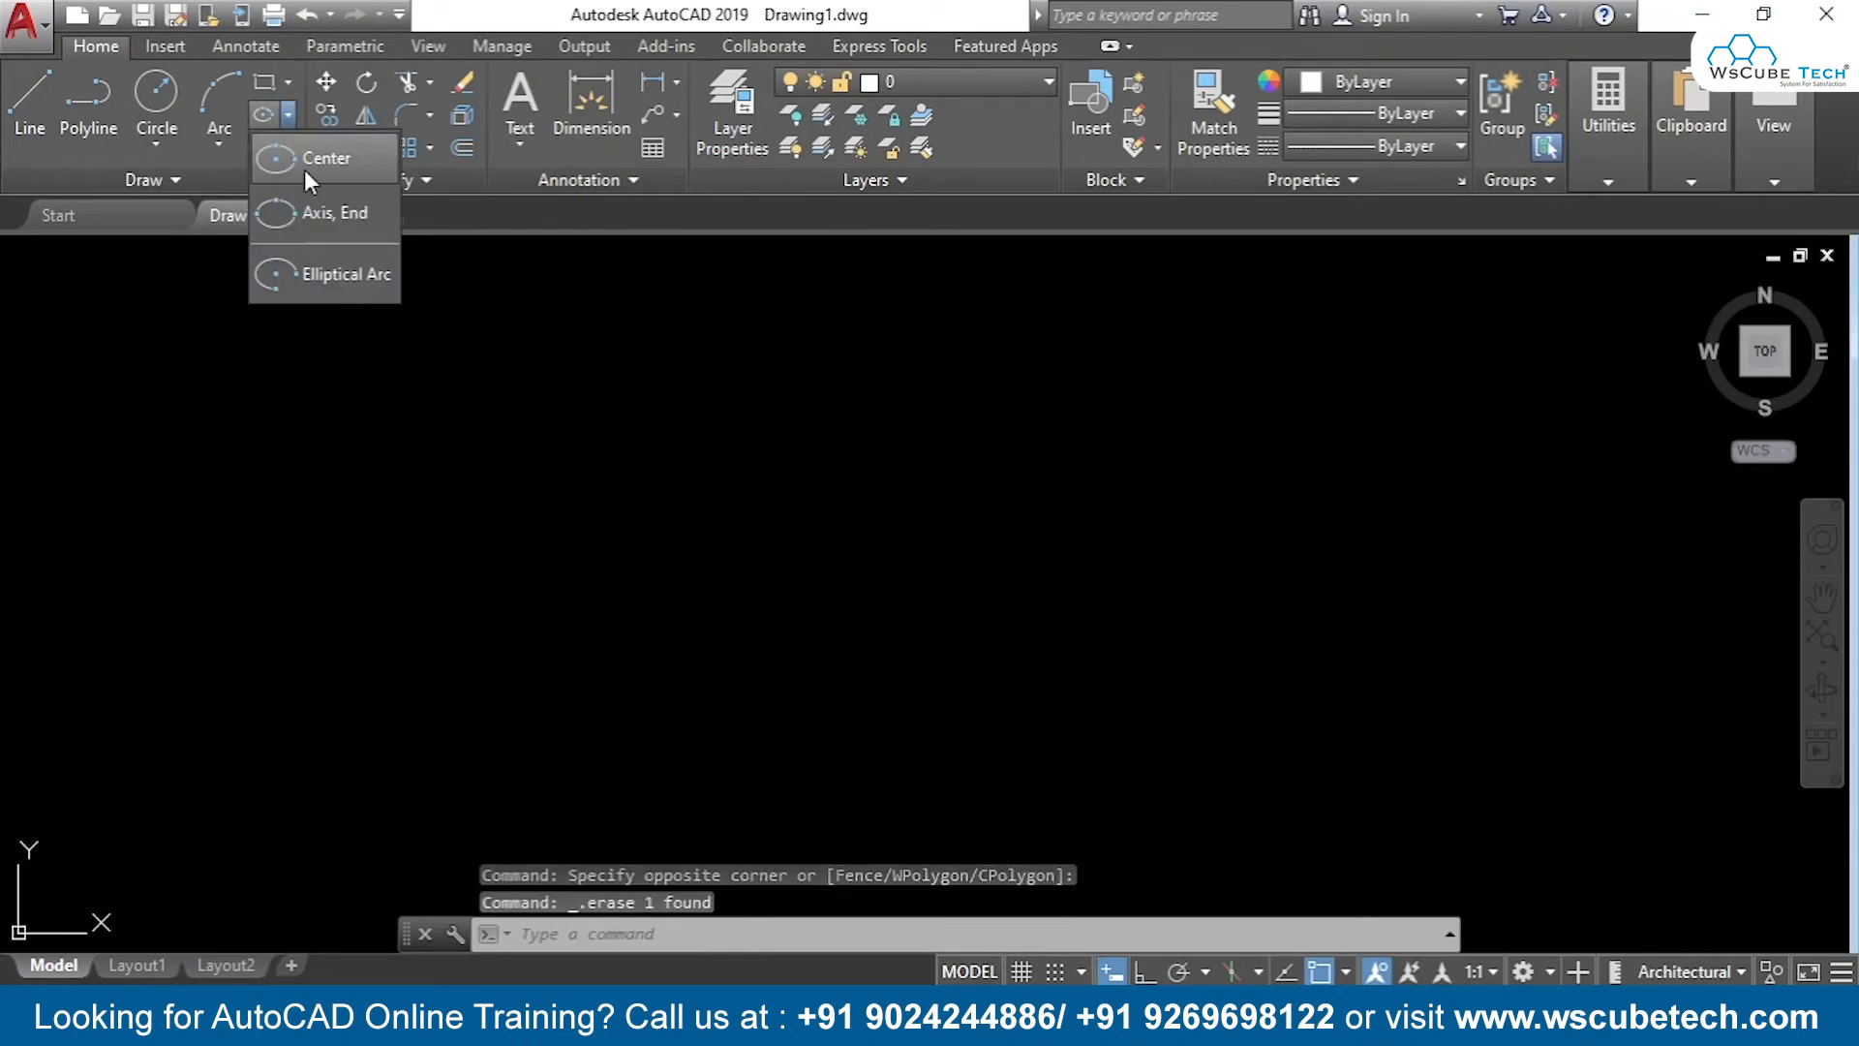
{"action": "left_click", "coordinate": [304, 162]}
{"action": "left_click", "coordinate": [790, 532]}
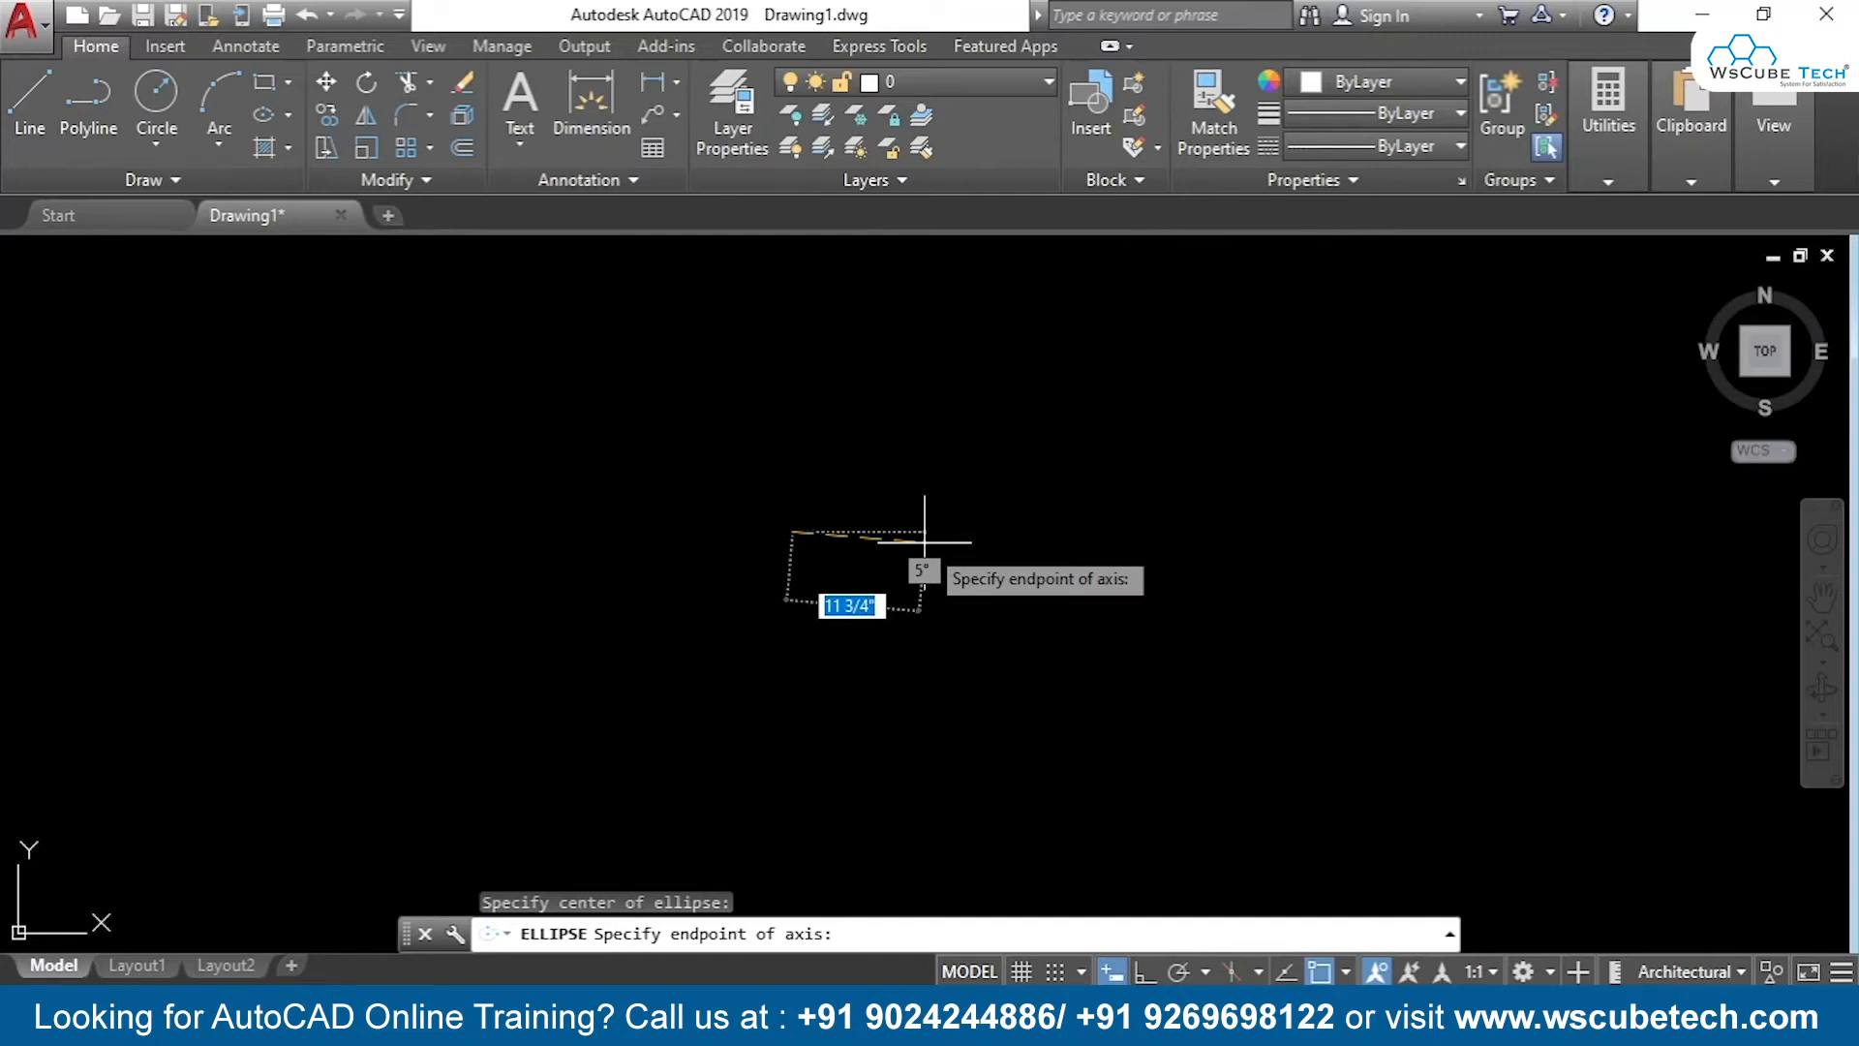
{"action": "key", "text": "alt+Tab"}
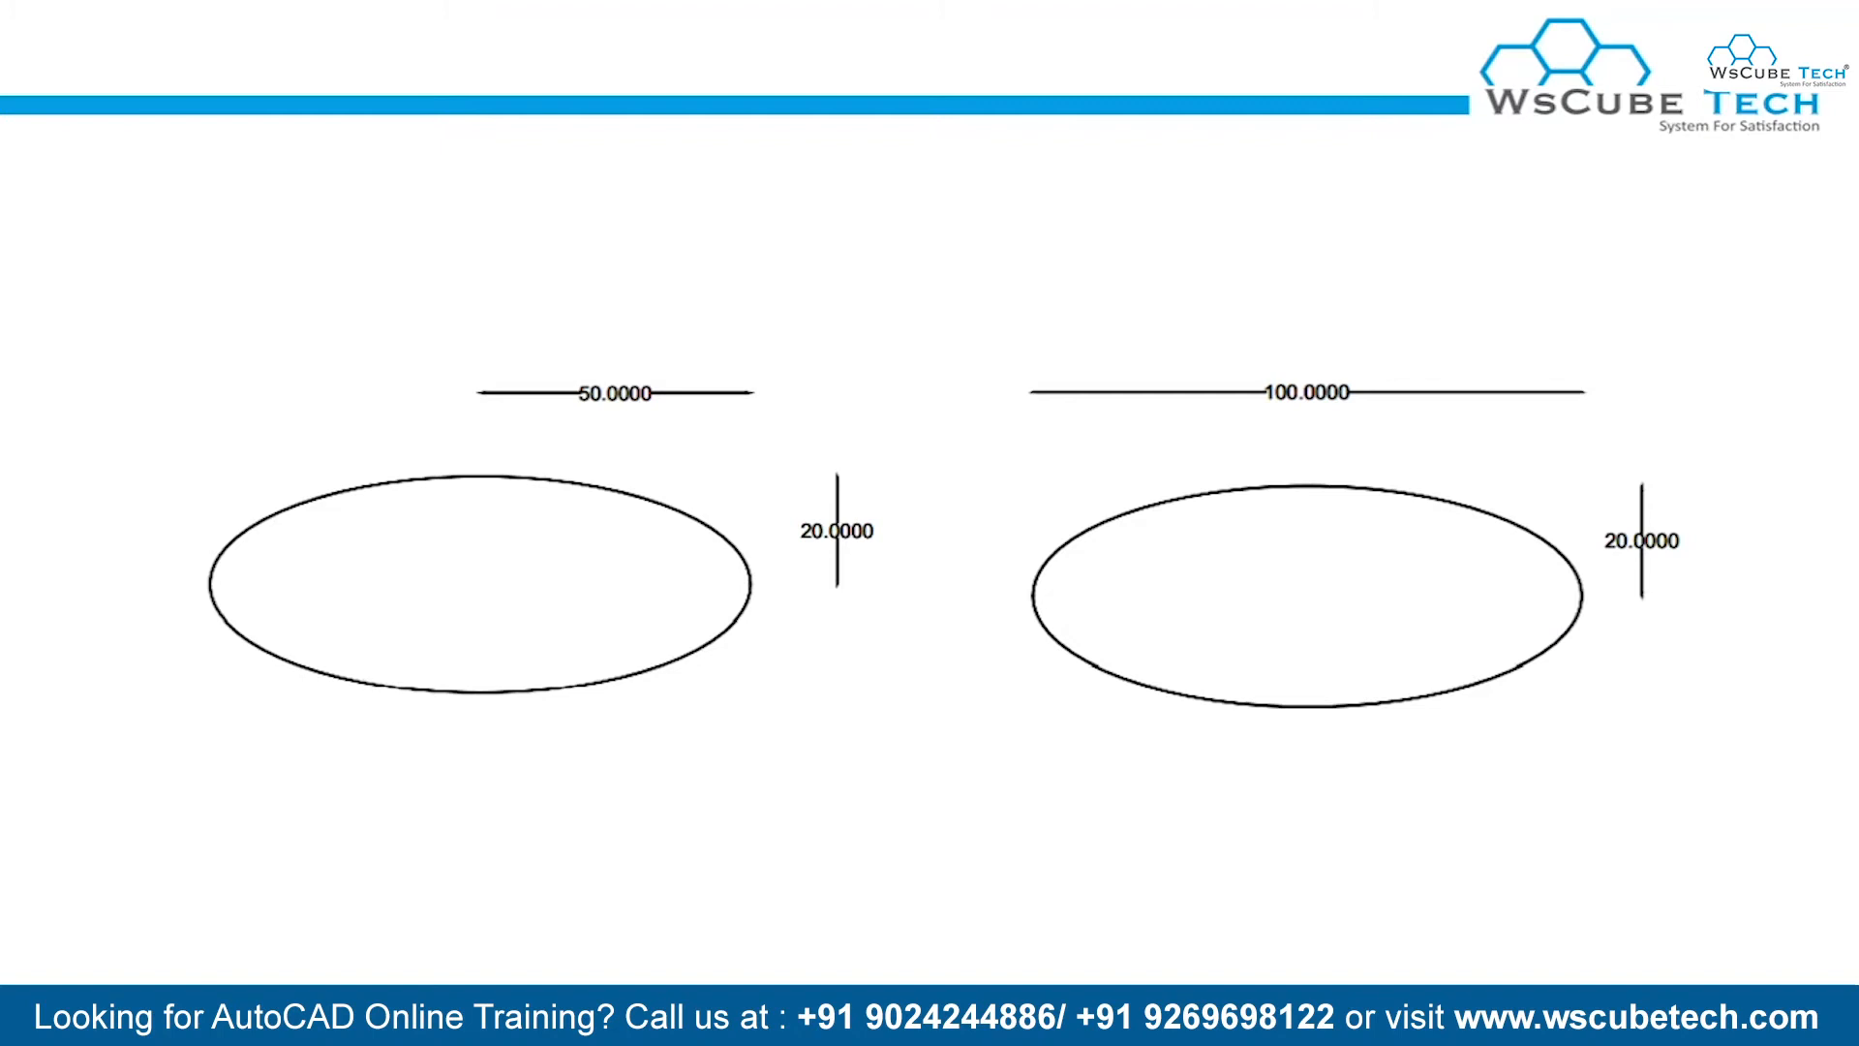
{"action": "key", "text": "alt+Tab"}
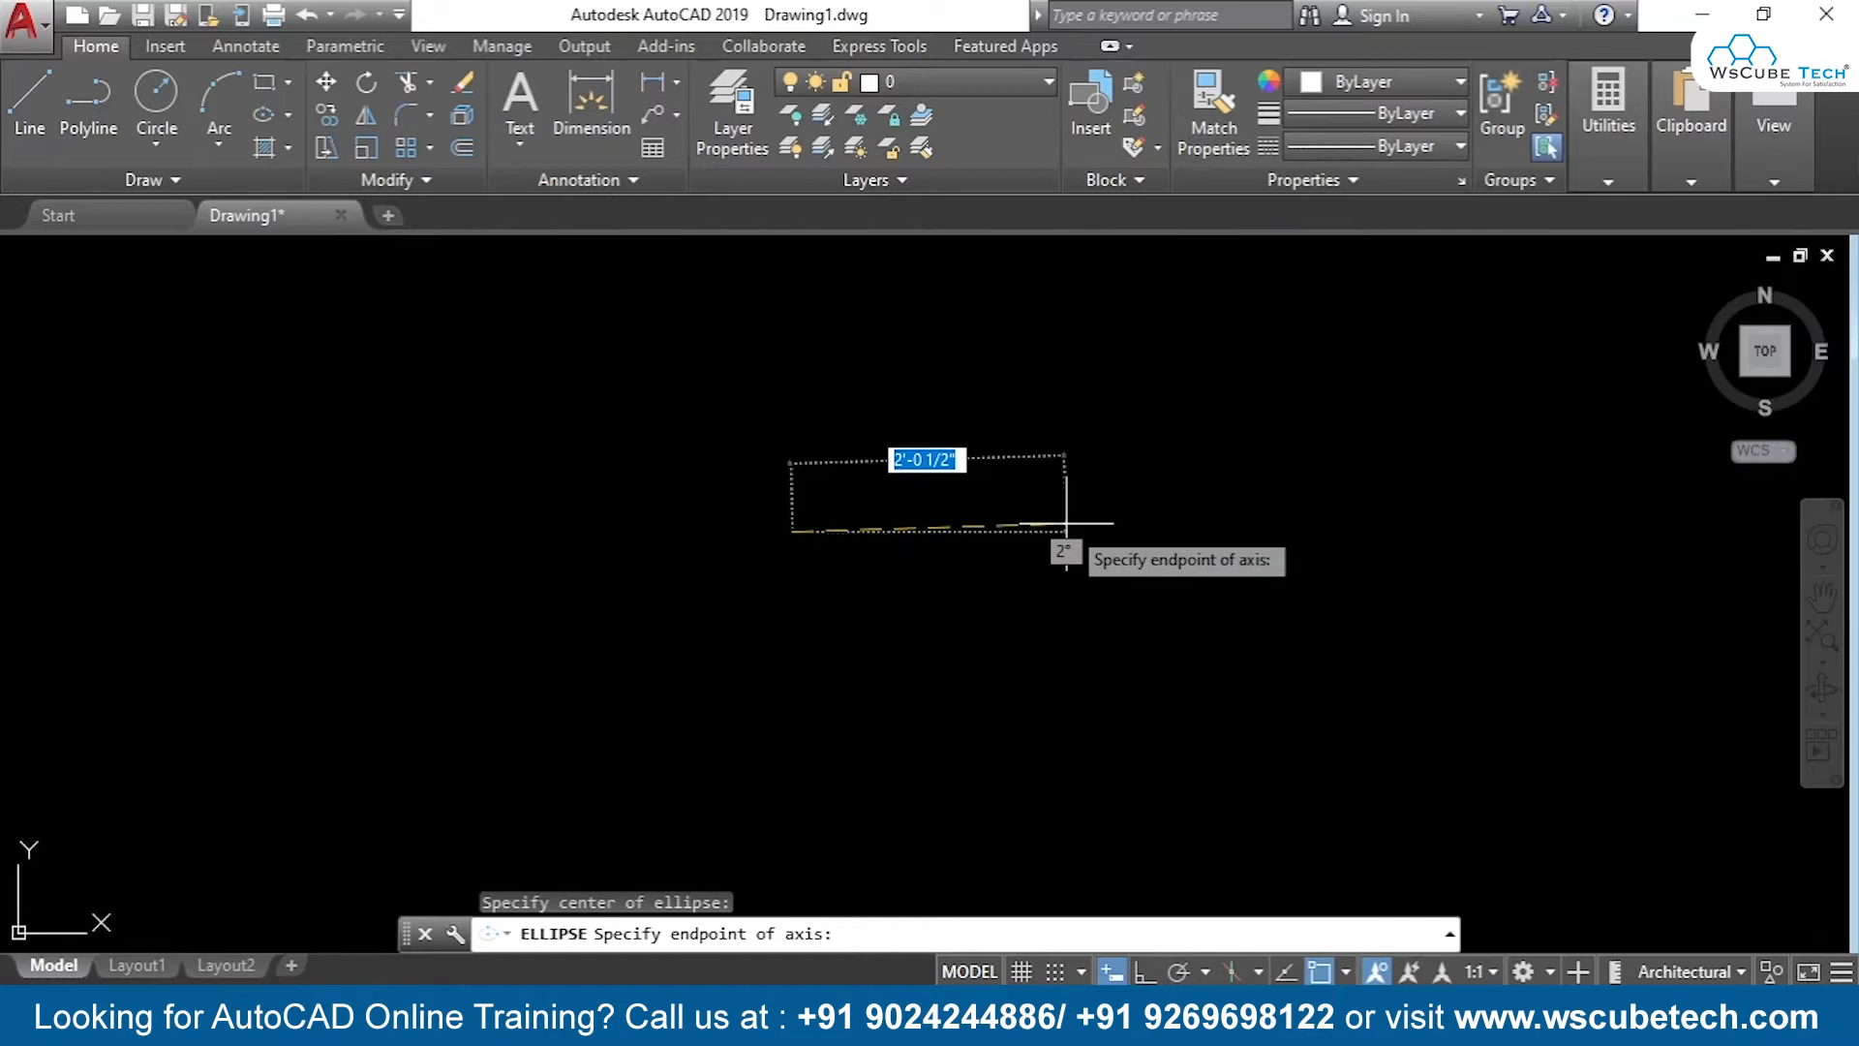
{"action": "type", "text": "50"}
{"action": "key", "text": "Escape"}
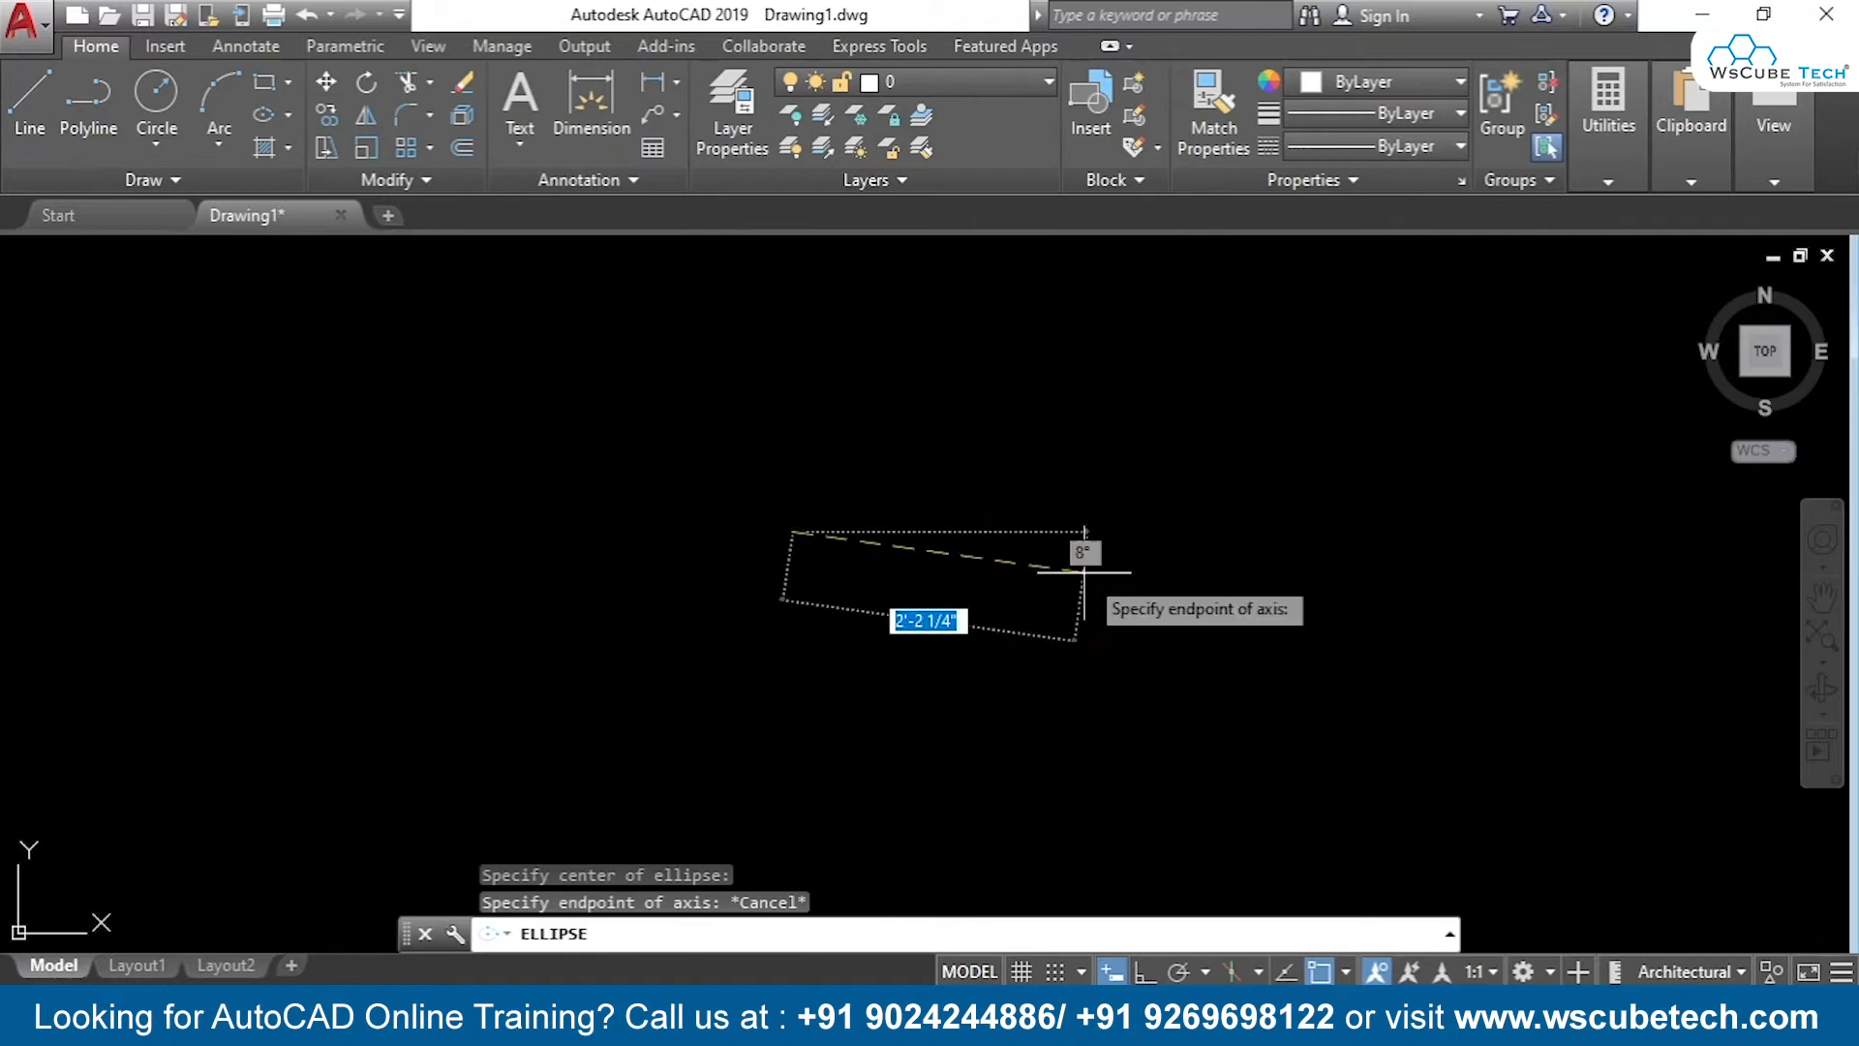
{"action": "key", "text": "F8"}
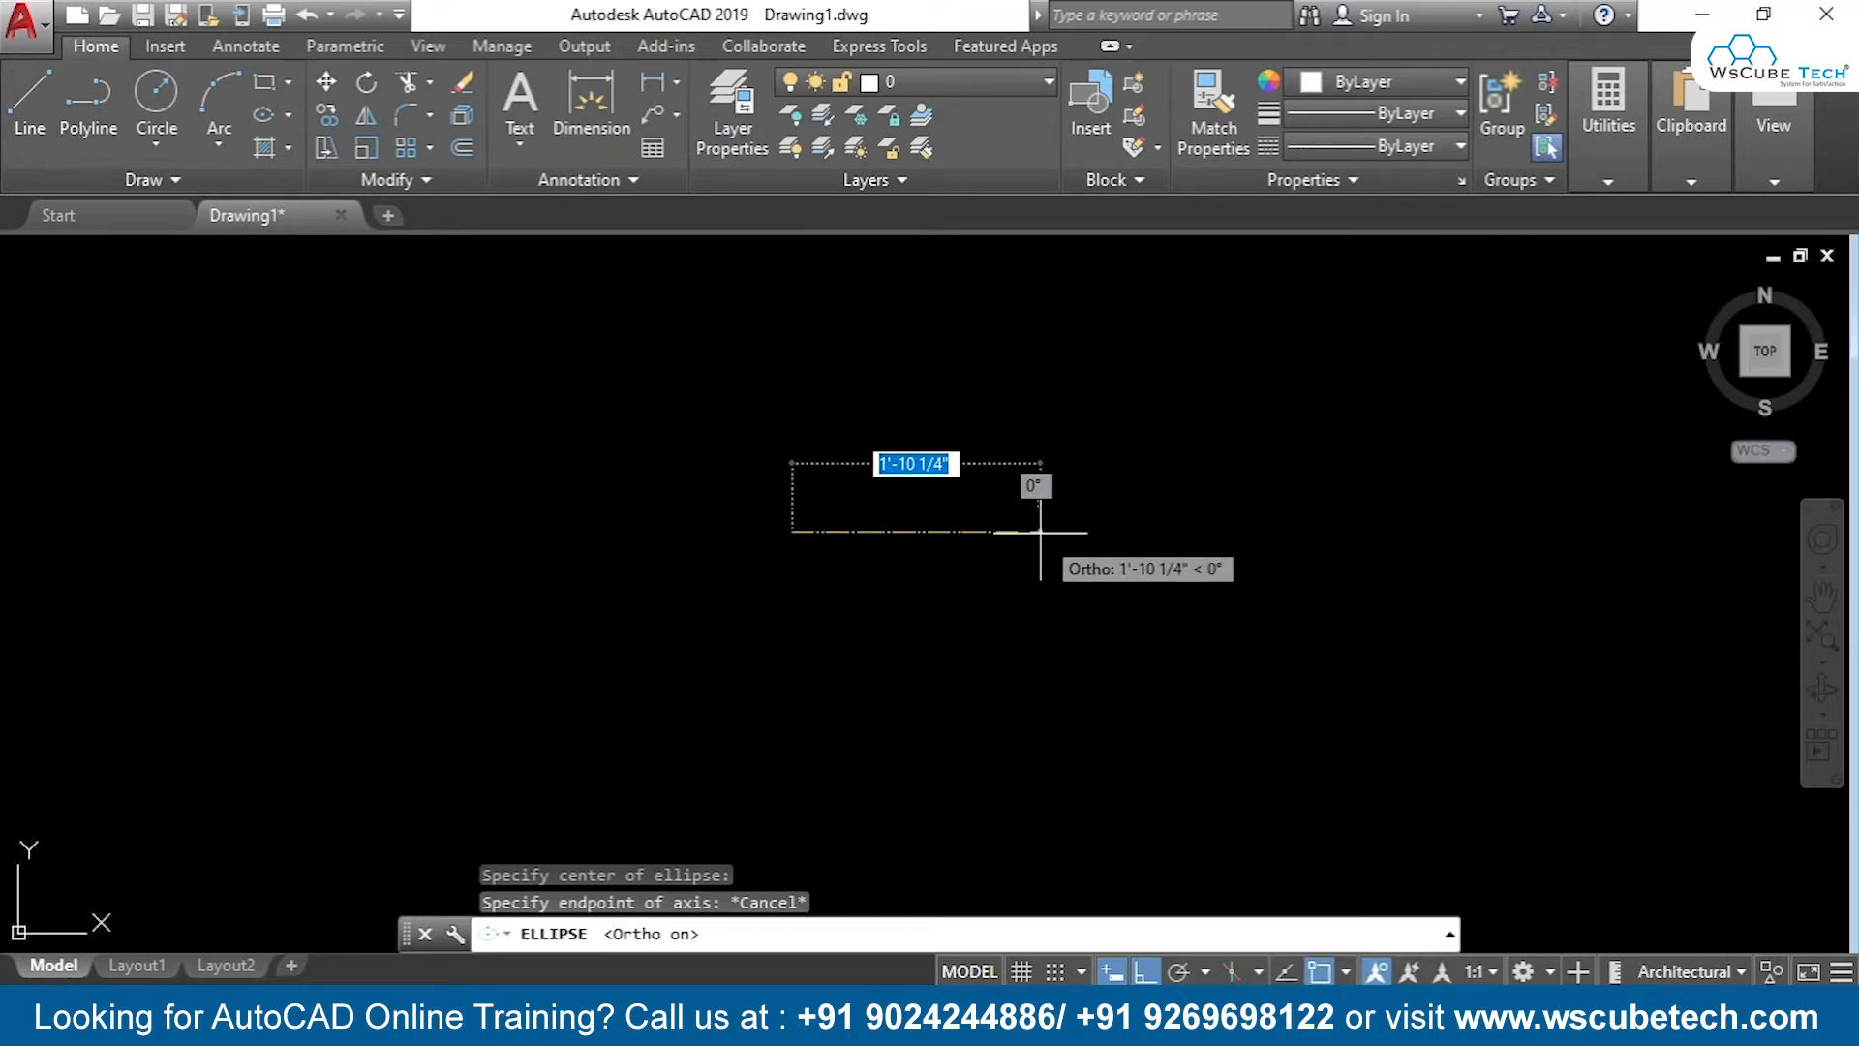
{"action": "type", "text": "50"}
{"action": "key", "text": "Return"}
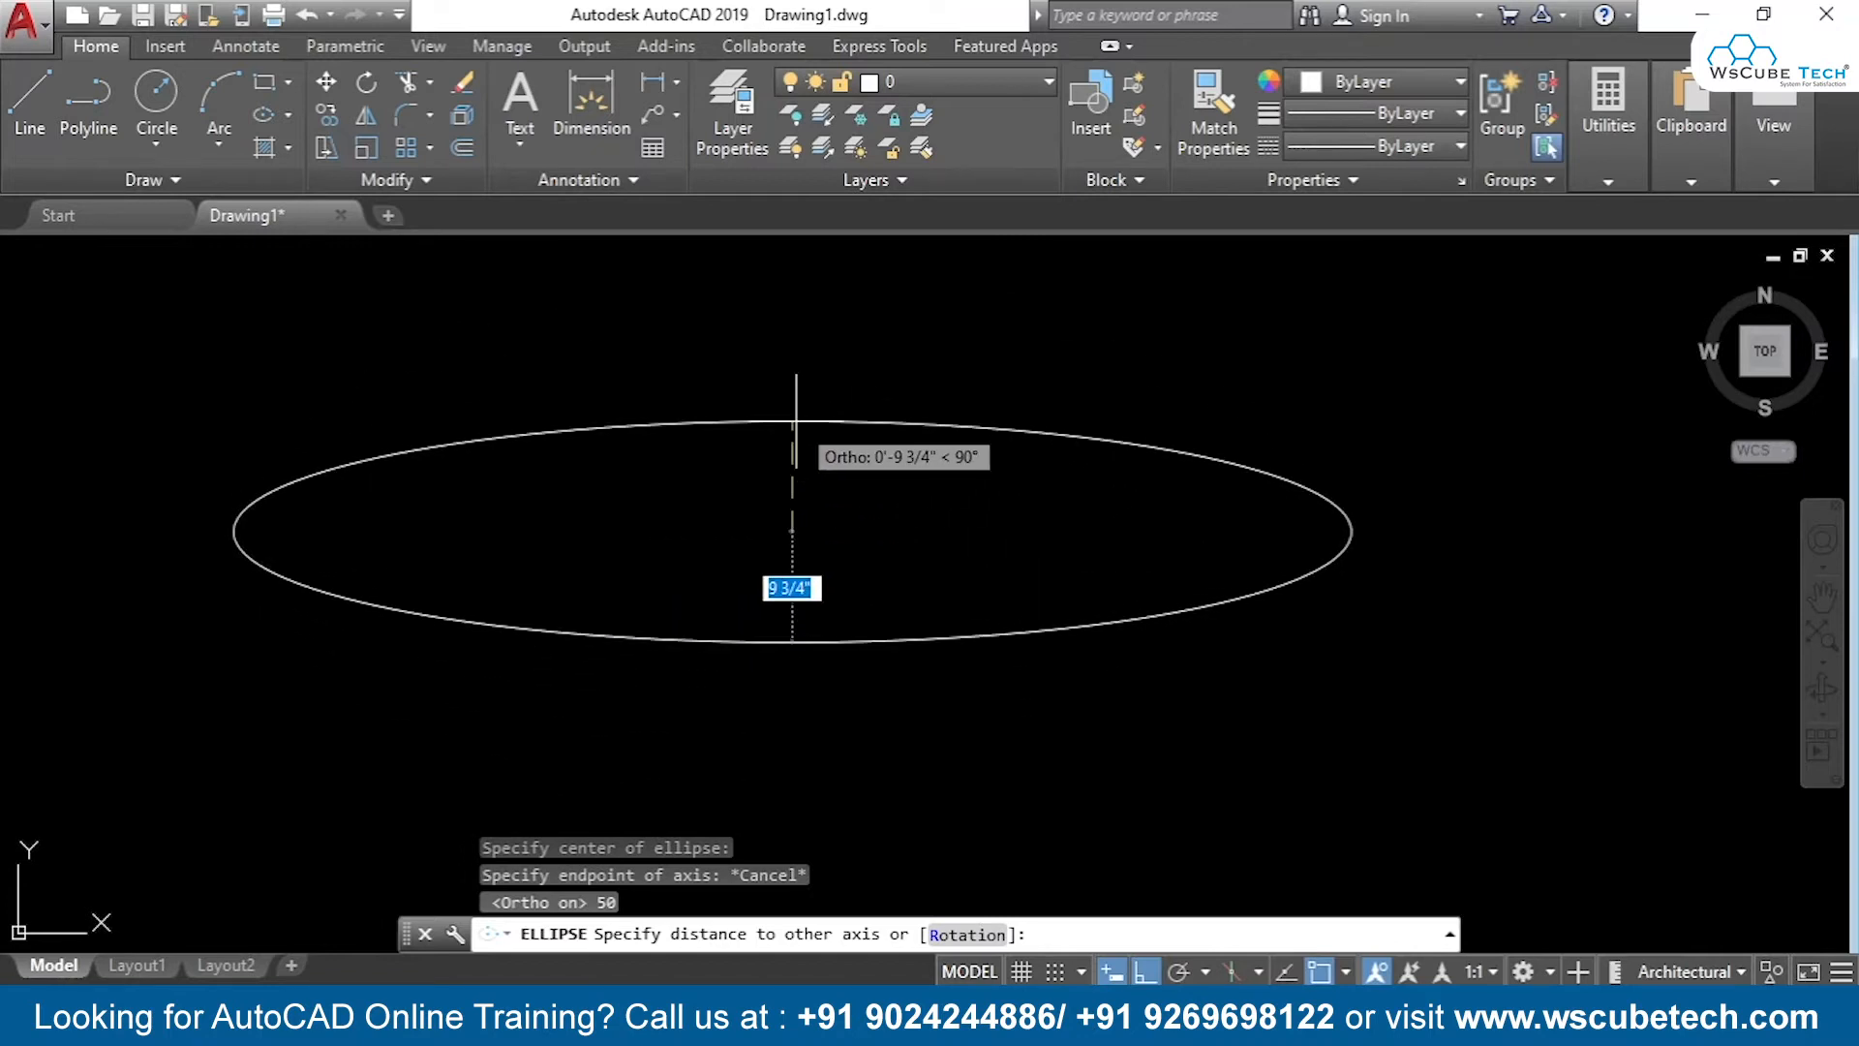
{"action": "type", "text": "20"}
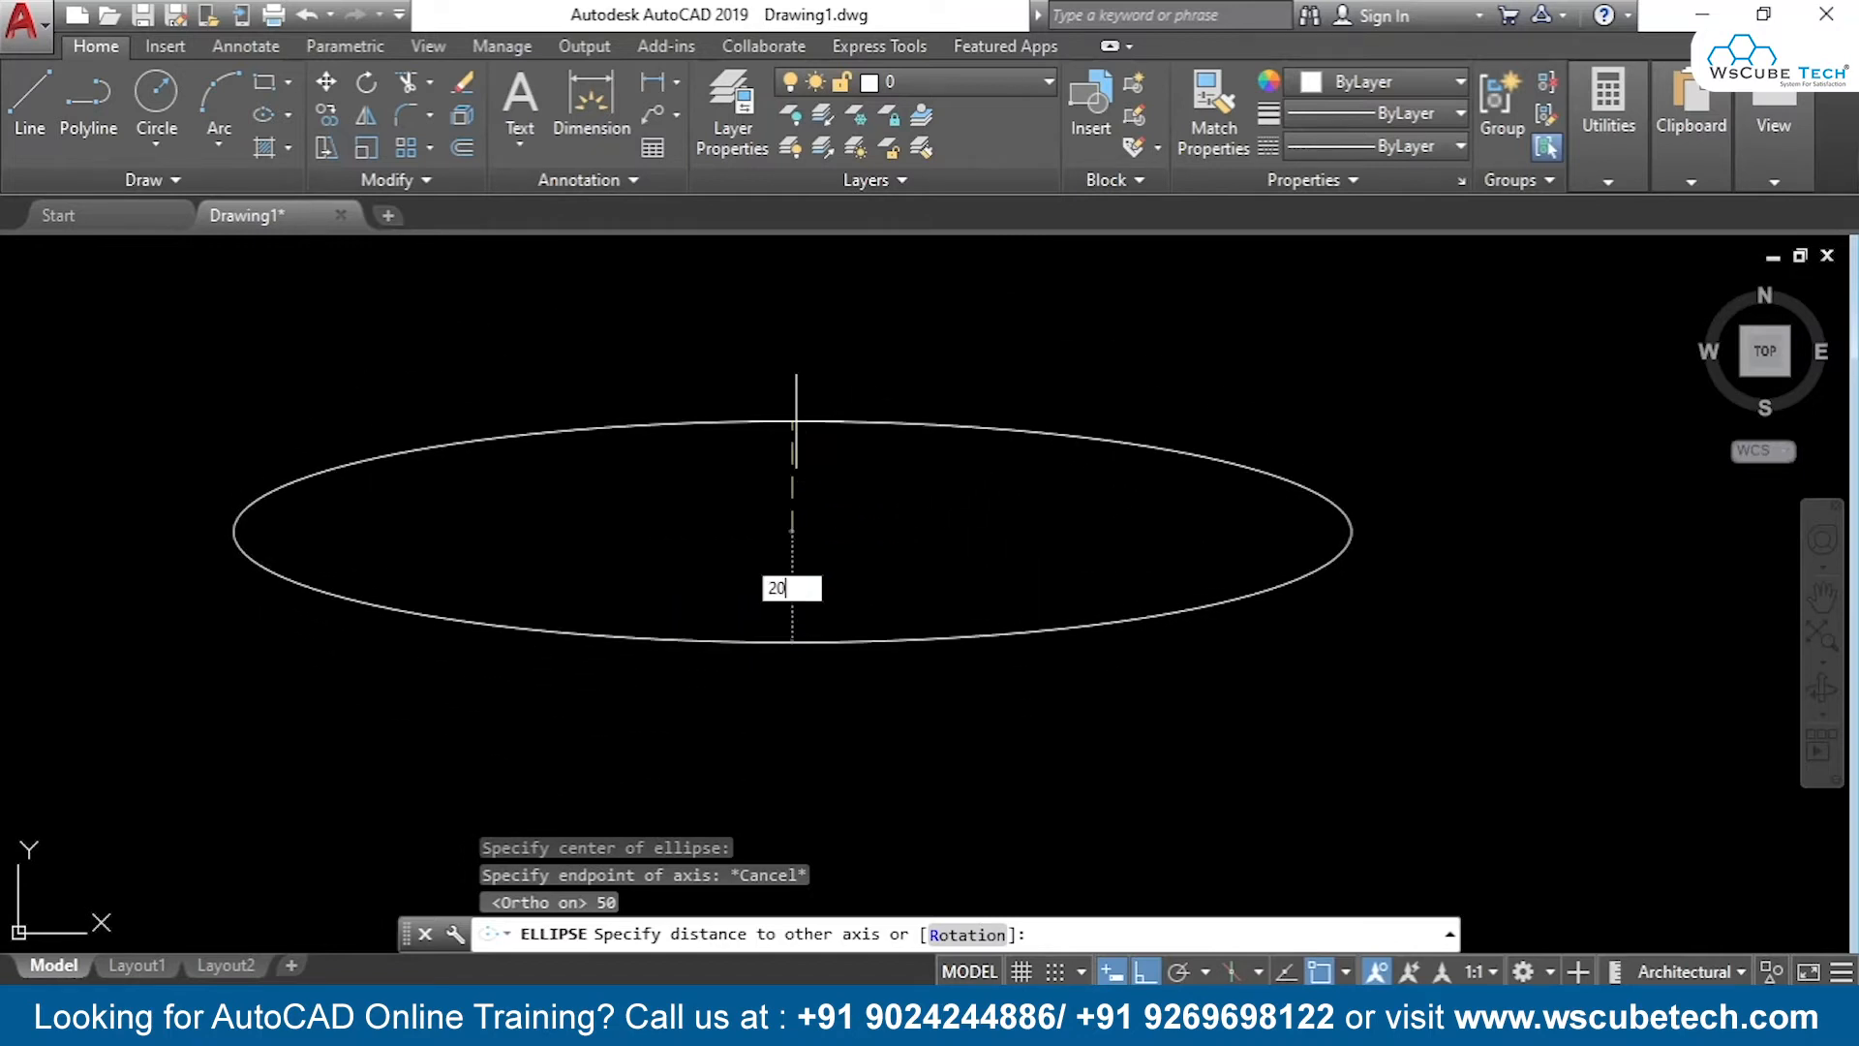
{"action": "key", "text": "Return"}
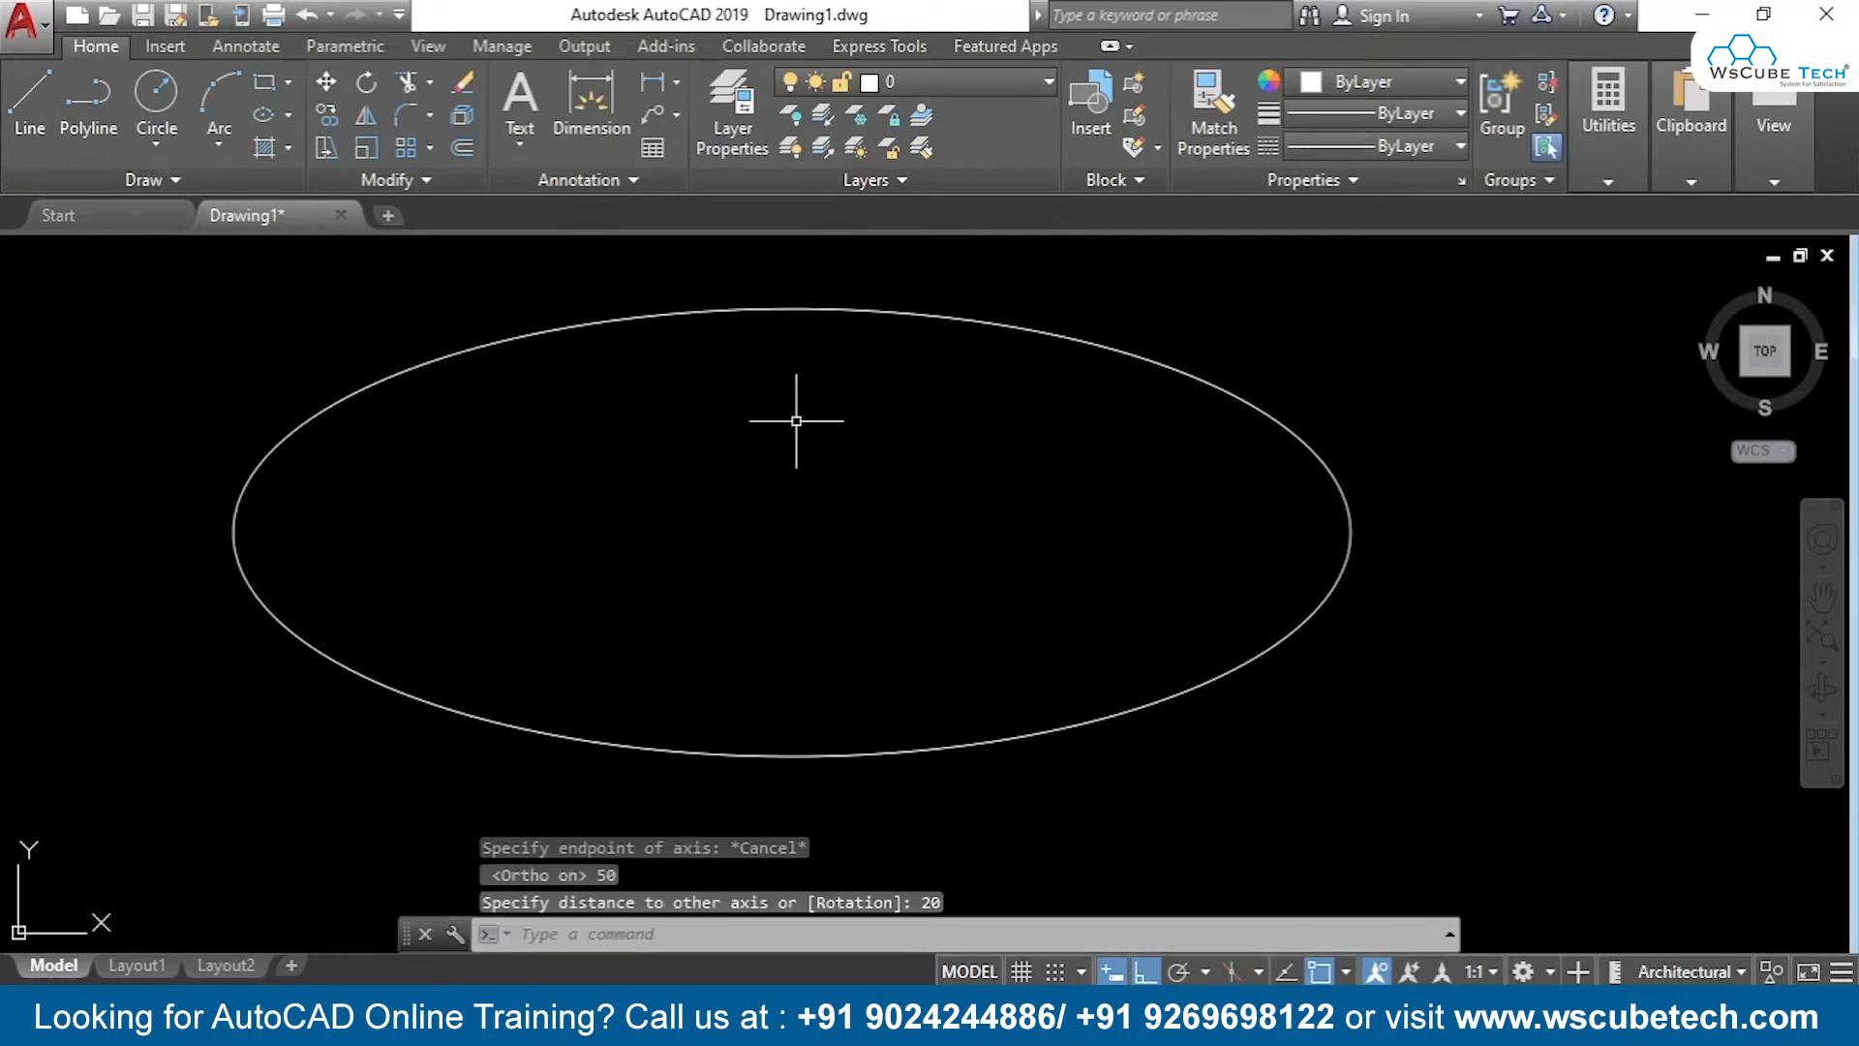
Add a linear dimension below the ellipse across its full width, inspect its text, and undo the dimension
{"action": "left_click", "coordinate": [675, 84]}
{"action": "left_click", "coordinate": [678, 124]}
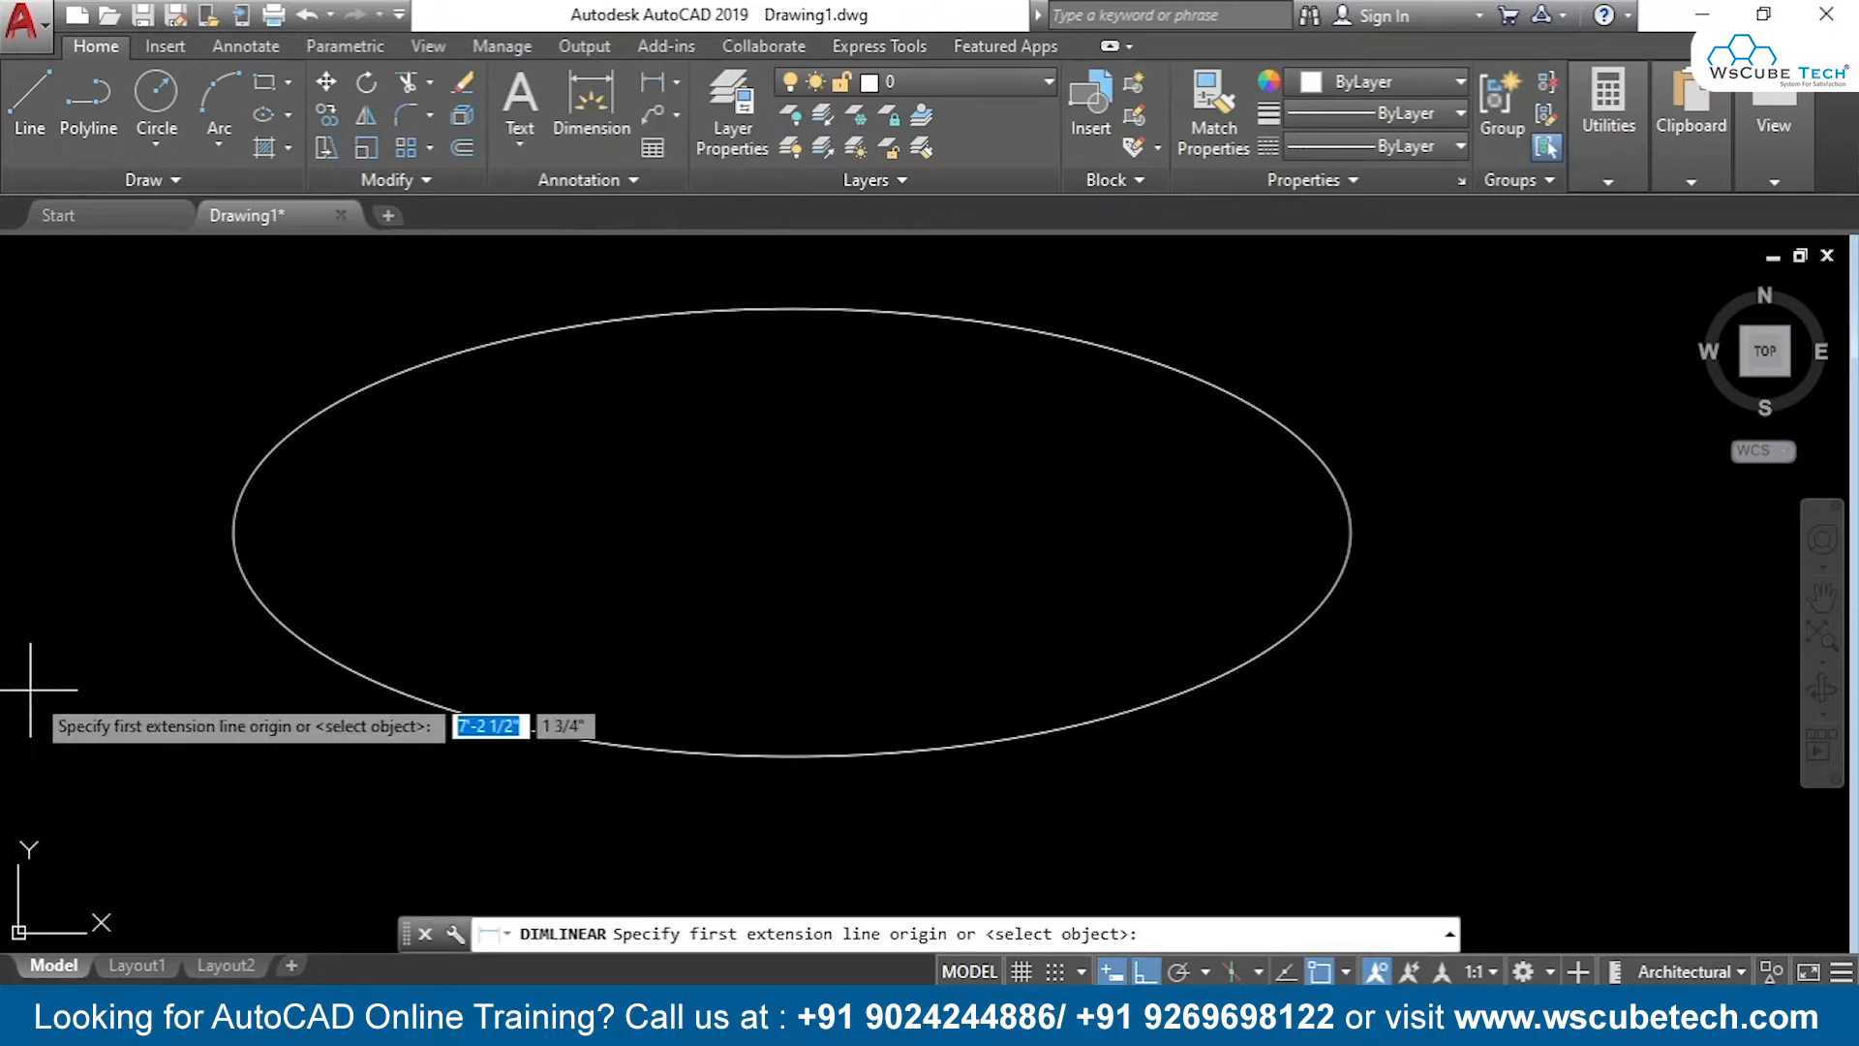
{"action": "left_click", "coordinate": [234, 532]}
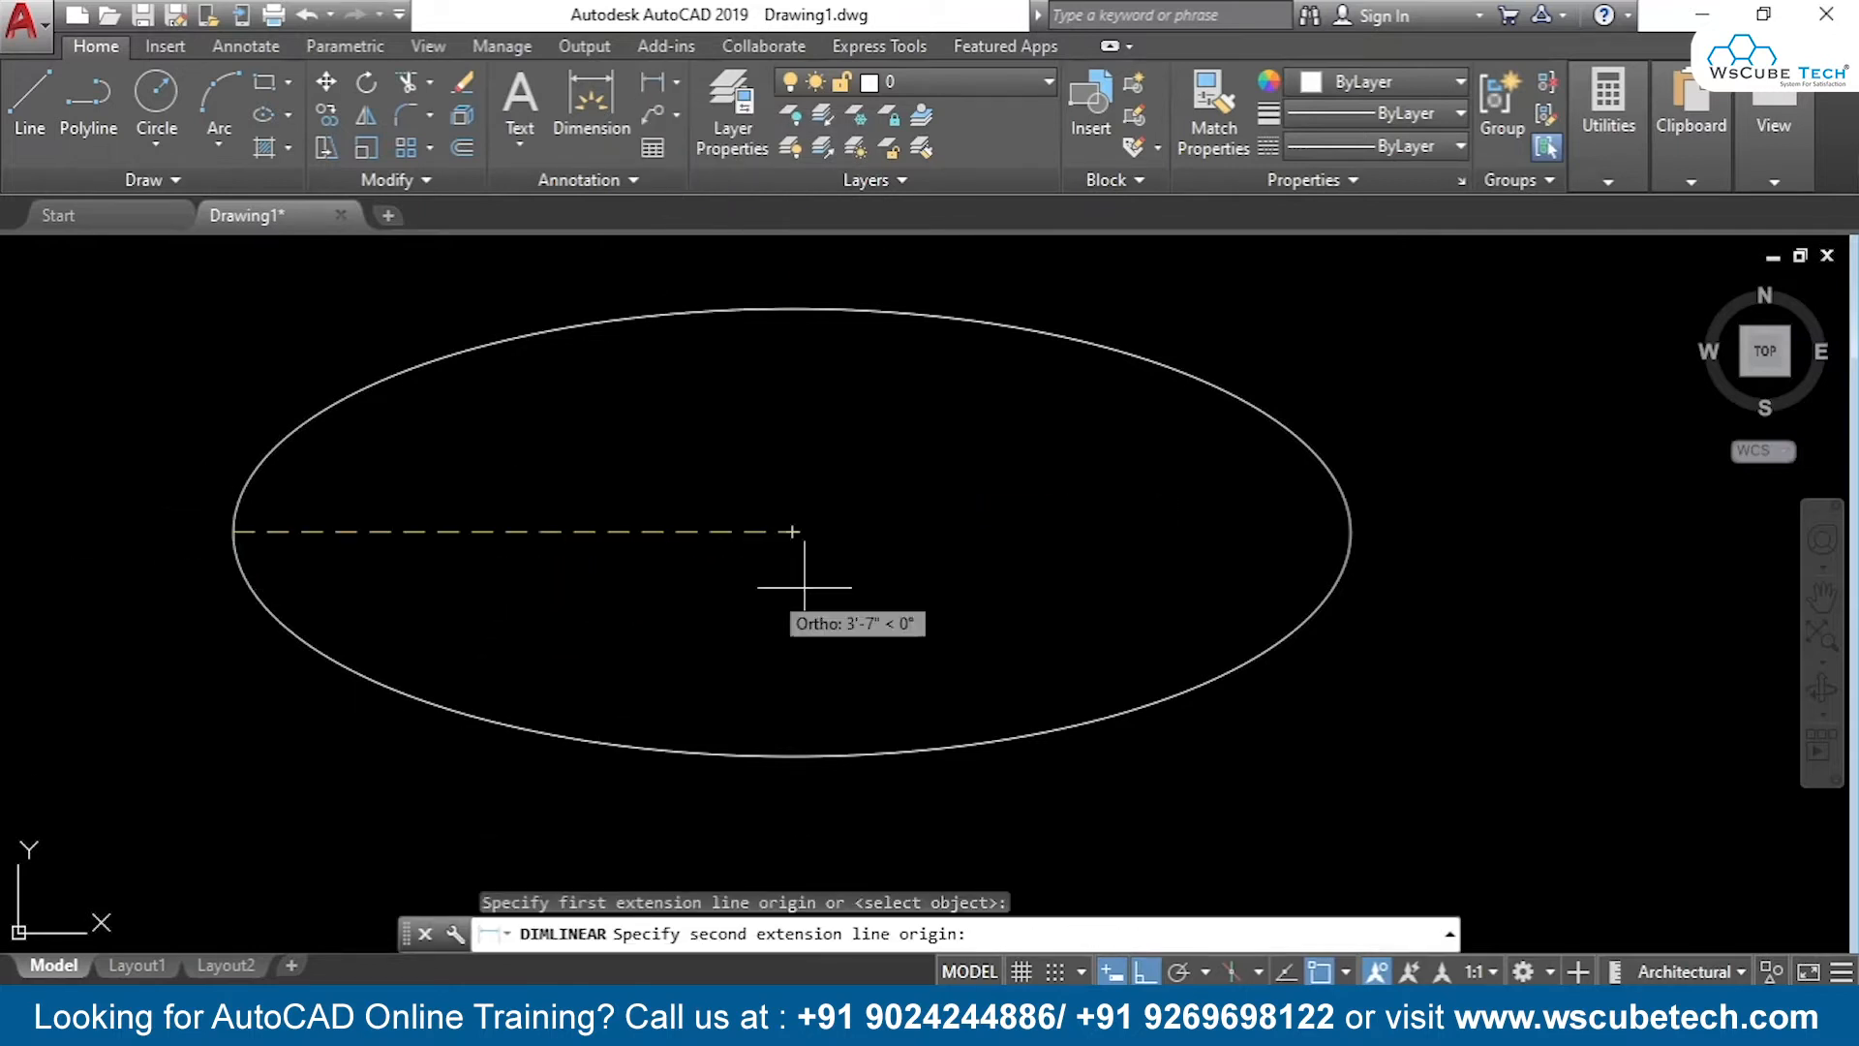
{"action": "left_click", "coordinate": [1351, 531]}
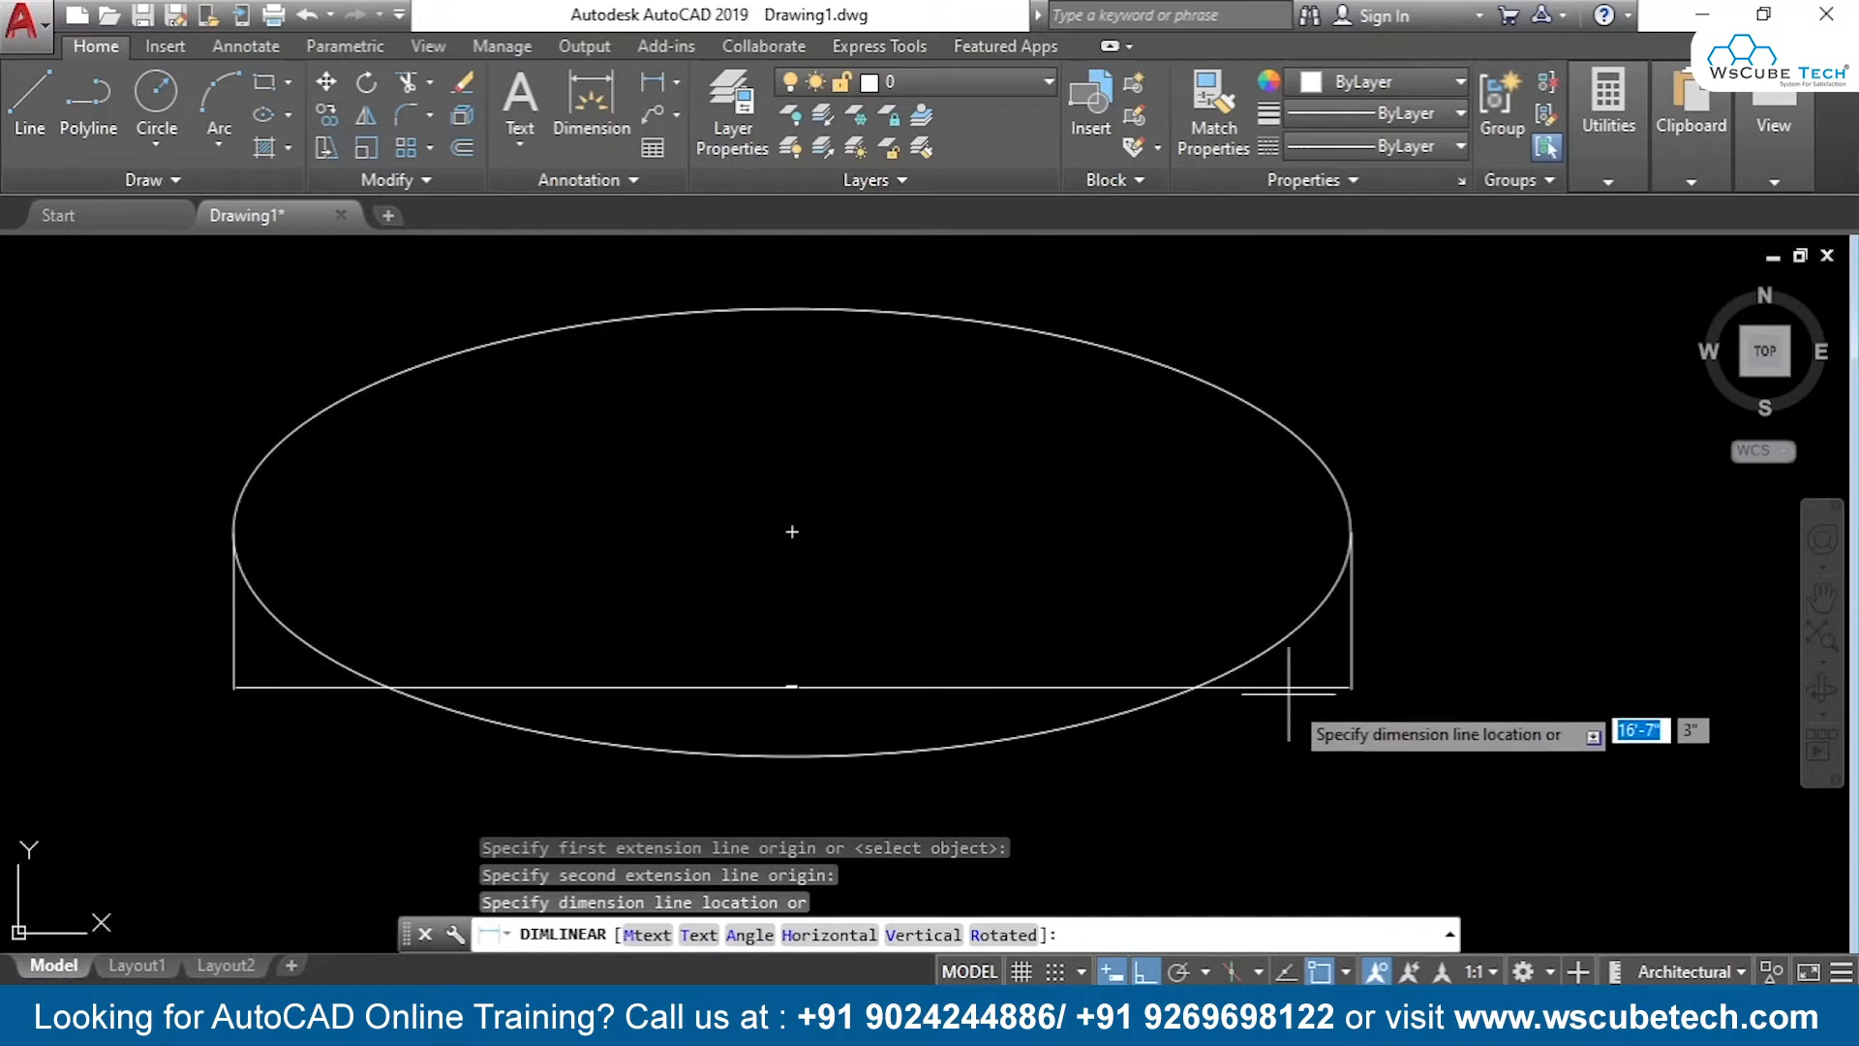
{"action": "left_click", "coordinate": [1288, 772]}
{"action": "scroll", "coordinate": [794, 712], "scroll_direction": "up", "scroll_amount": 6}
{"action": "middle_click_drag", "start_coordinate": [795, 707], "coordinate": [835, 308]}
{"action": "scroll", "coordinate": [857, 503], "scroll_direction": "up", "scroll_amount": 4}
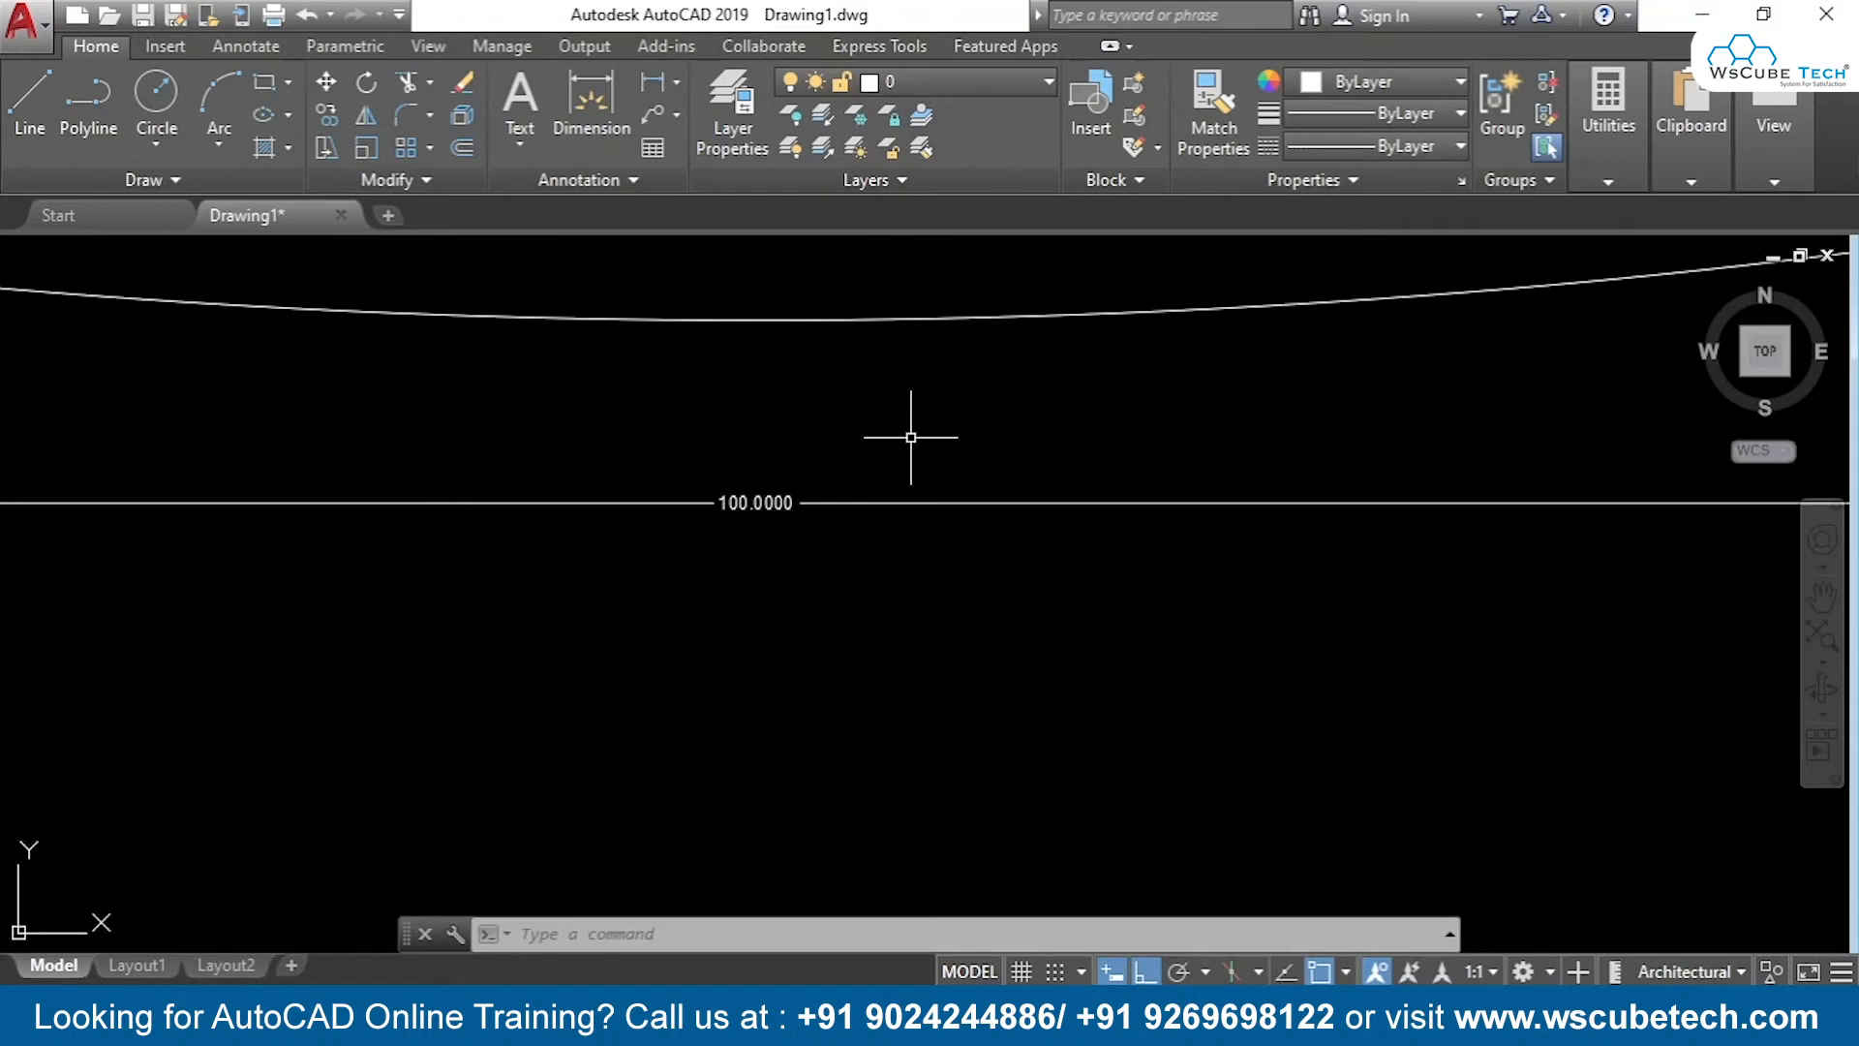
{"action": "key", "text": "ctrl+z"}
{"action": "key", "text": "ctrl+z"}
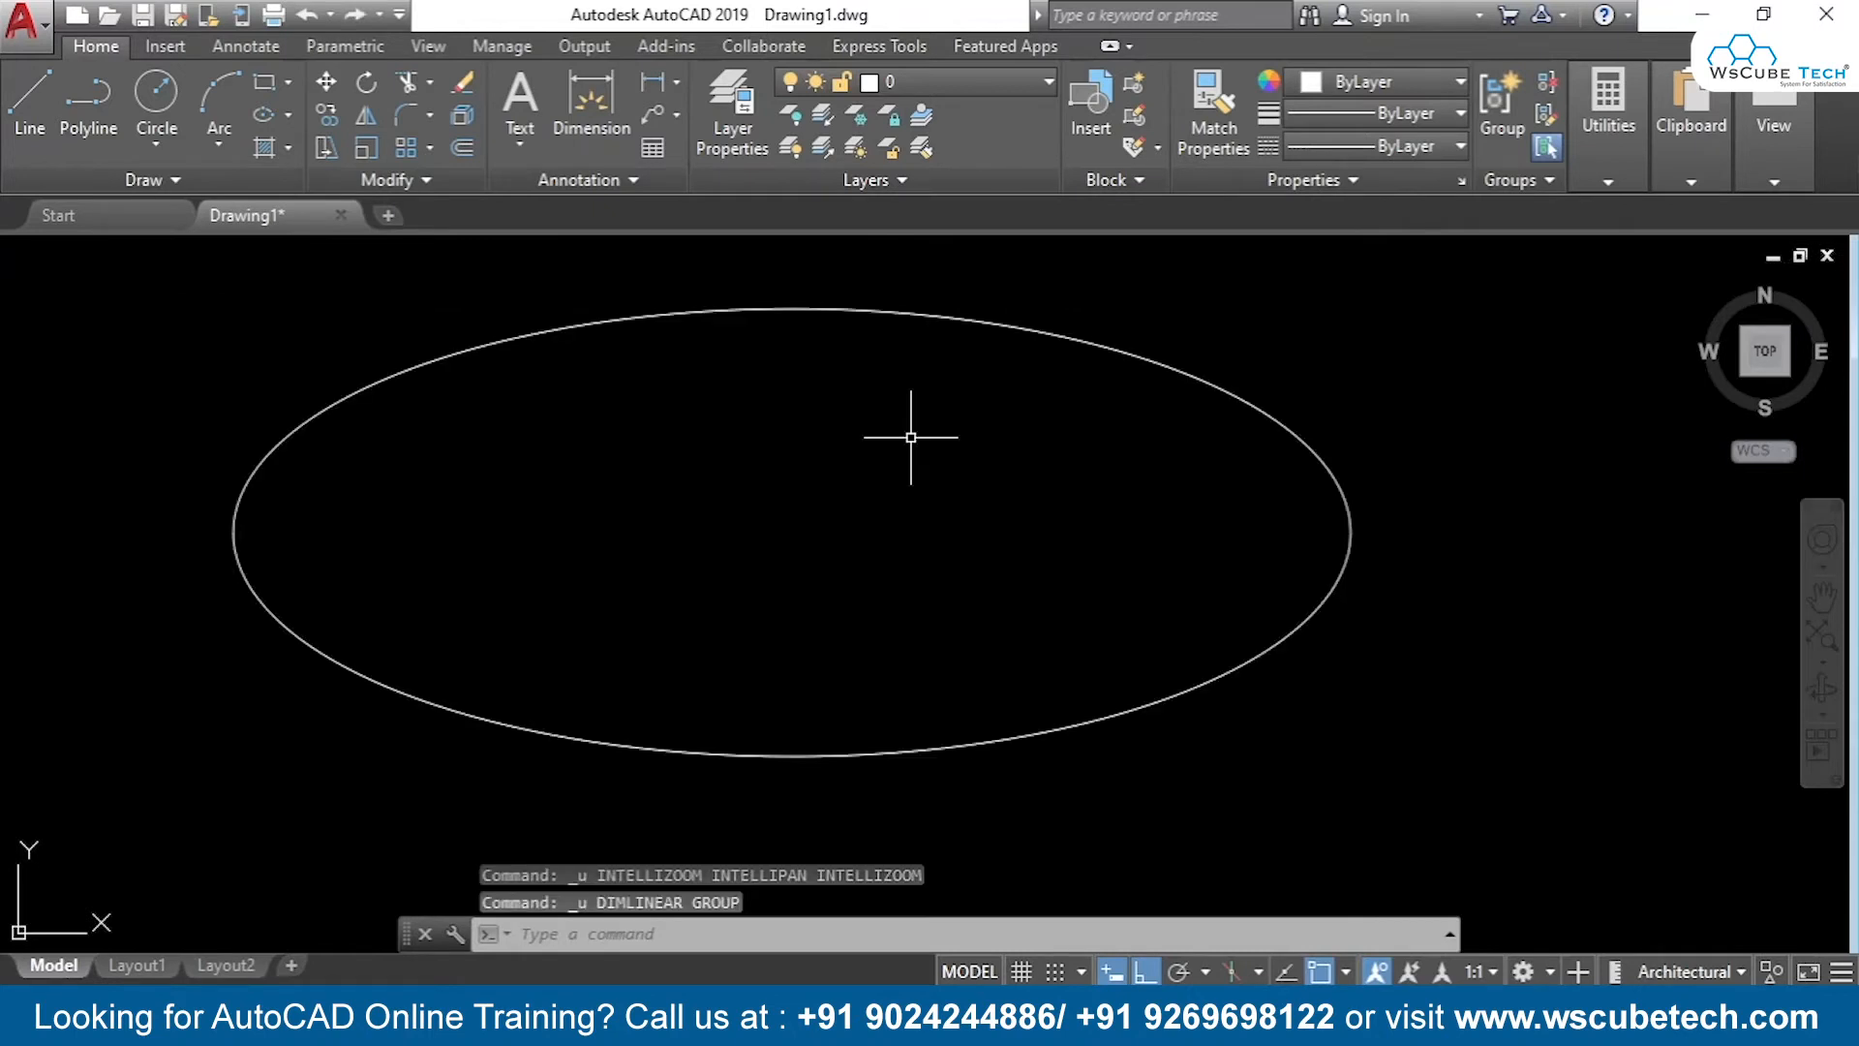
Draw a second ellipse to the right of the first by the Axis, End method, with a 100 horizontal axis and 20 to the other axis
{"action": "scroll", "coordinate": [910, 438], "scroll_direction": "down", "scroll_amount": 4}
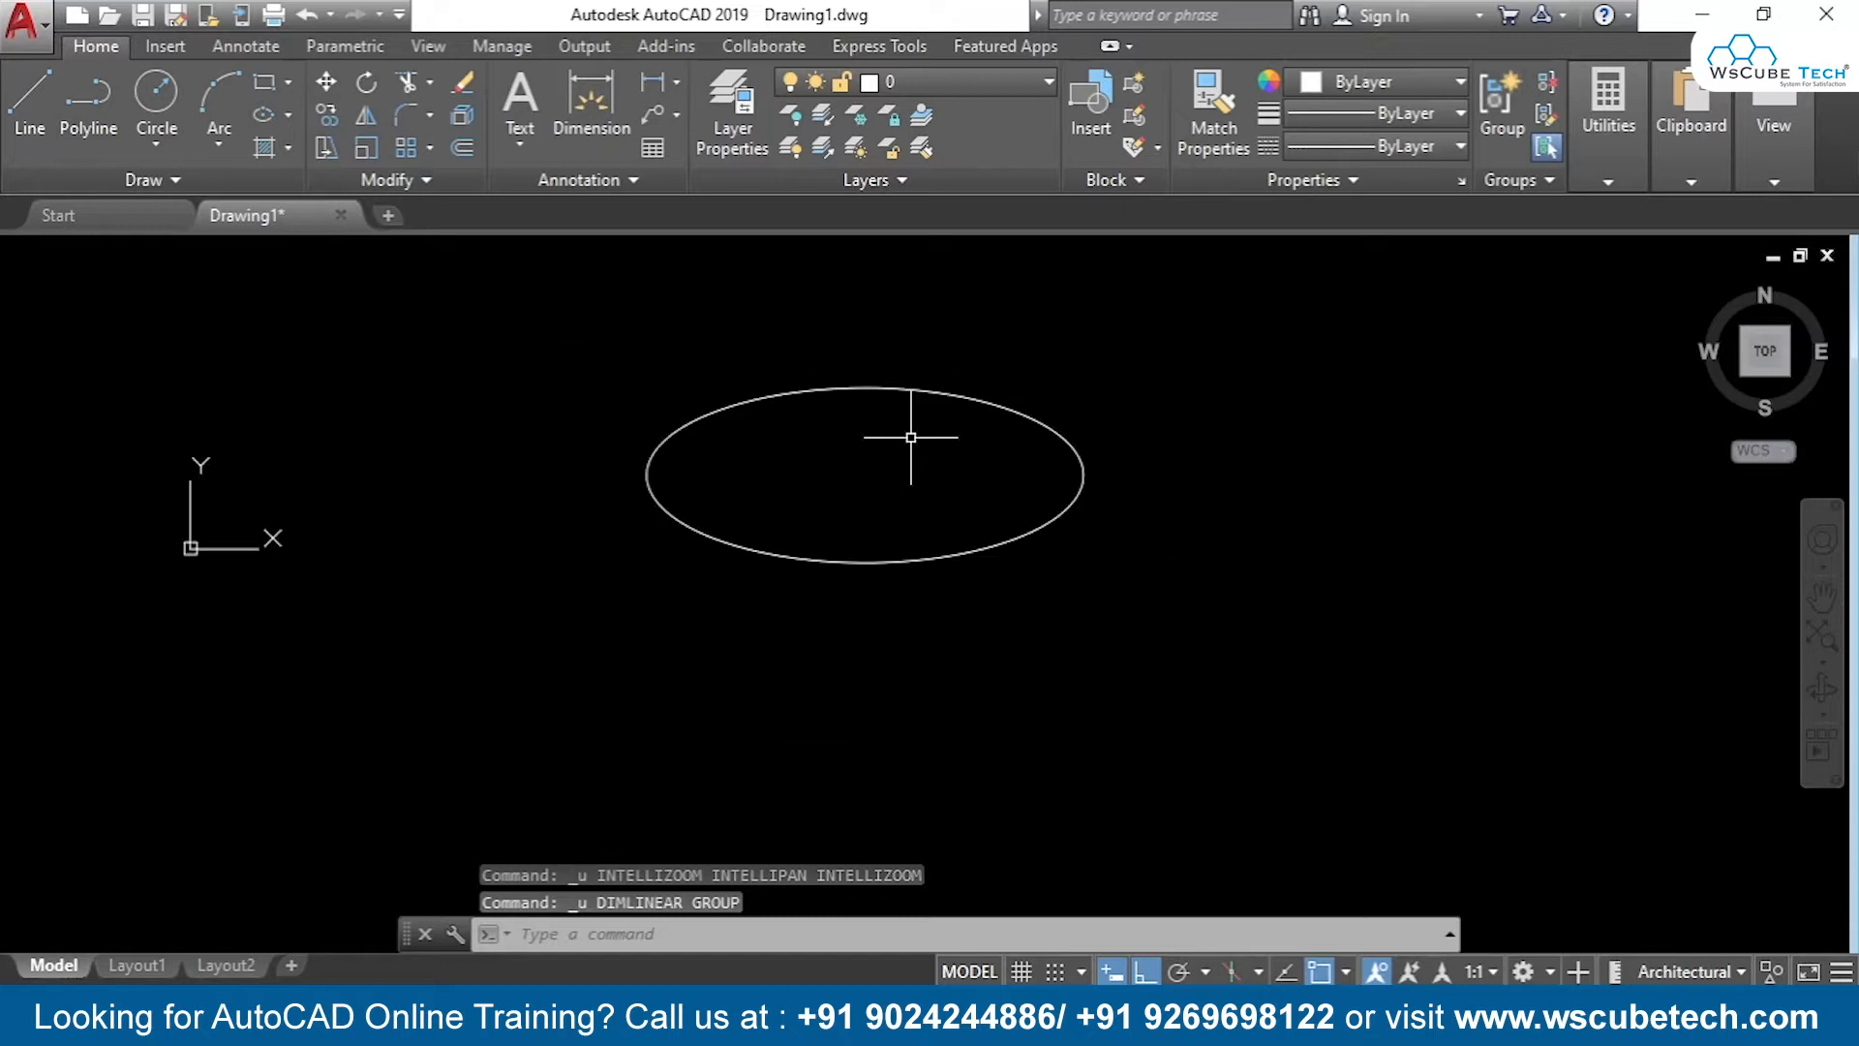
{"action": "middle_click_drag", "start_coordinate": [910, 438], "coordinate": [530, 564]}
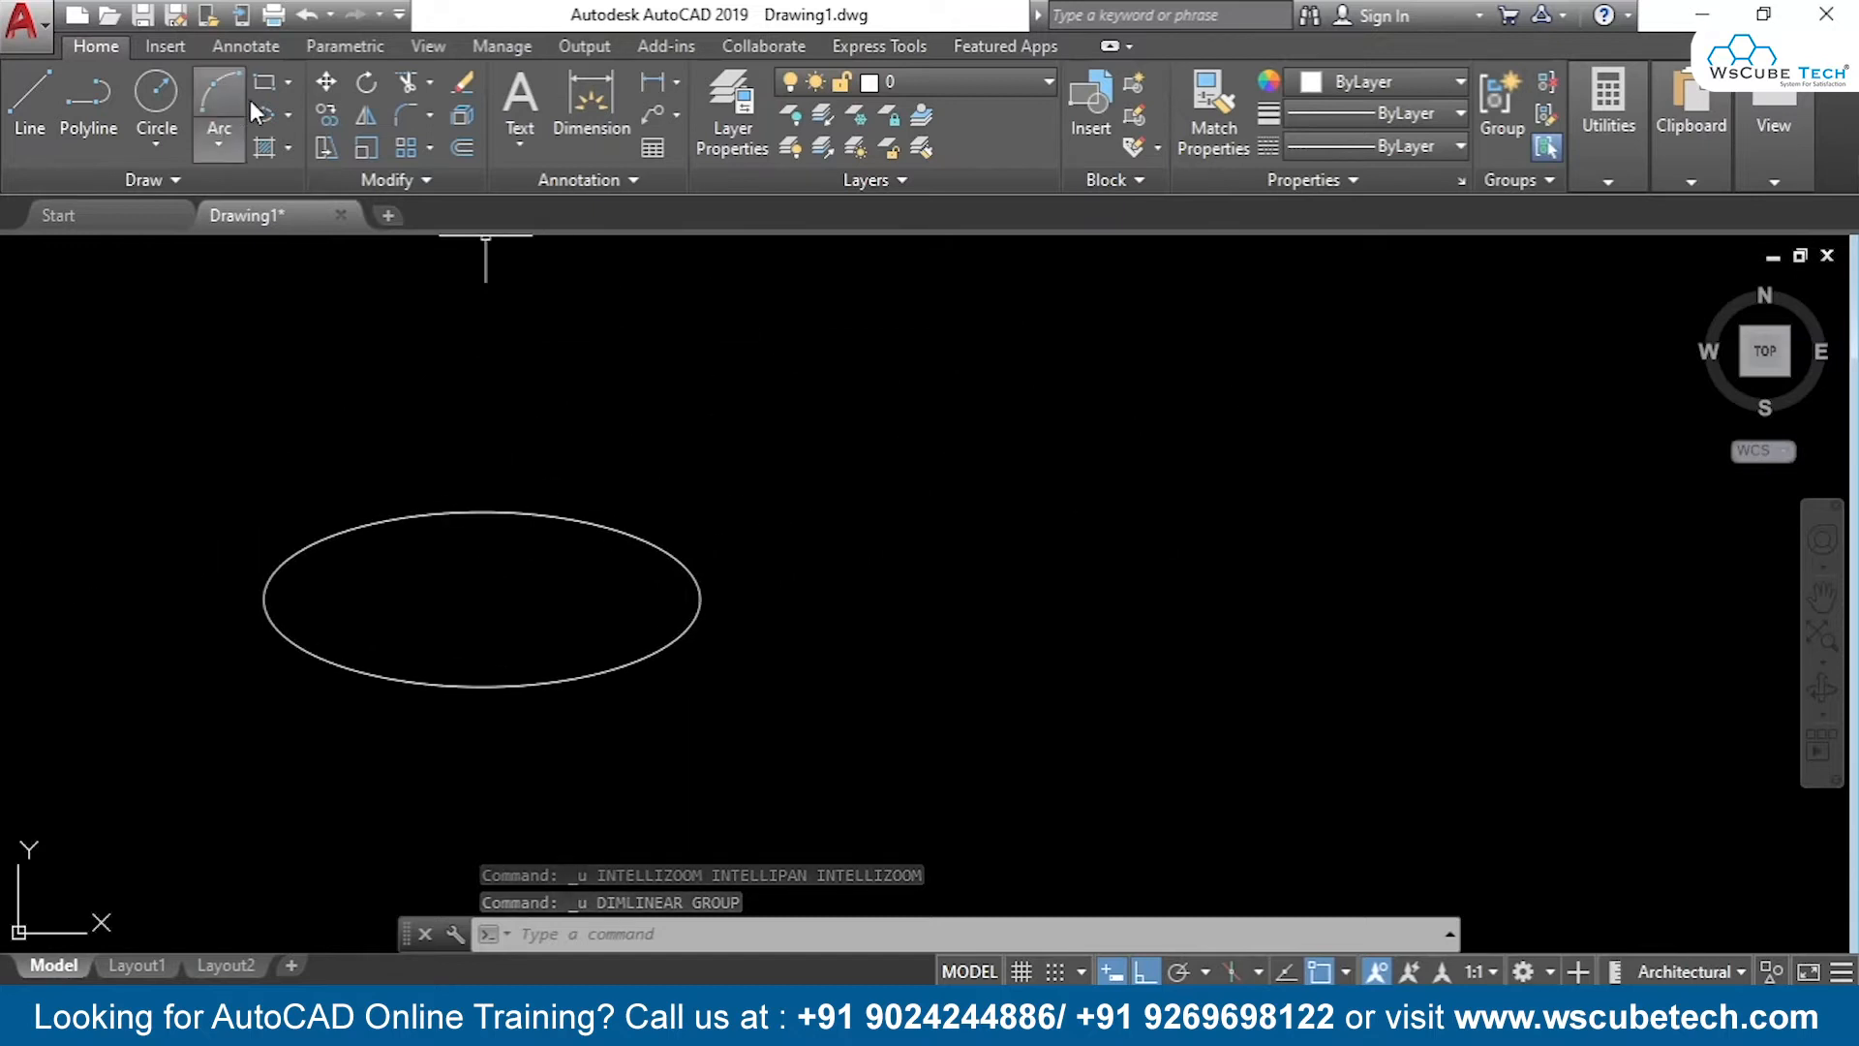
{"action": "left_click", "coordinate": [287, 113]}
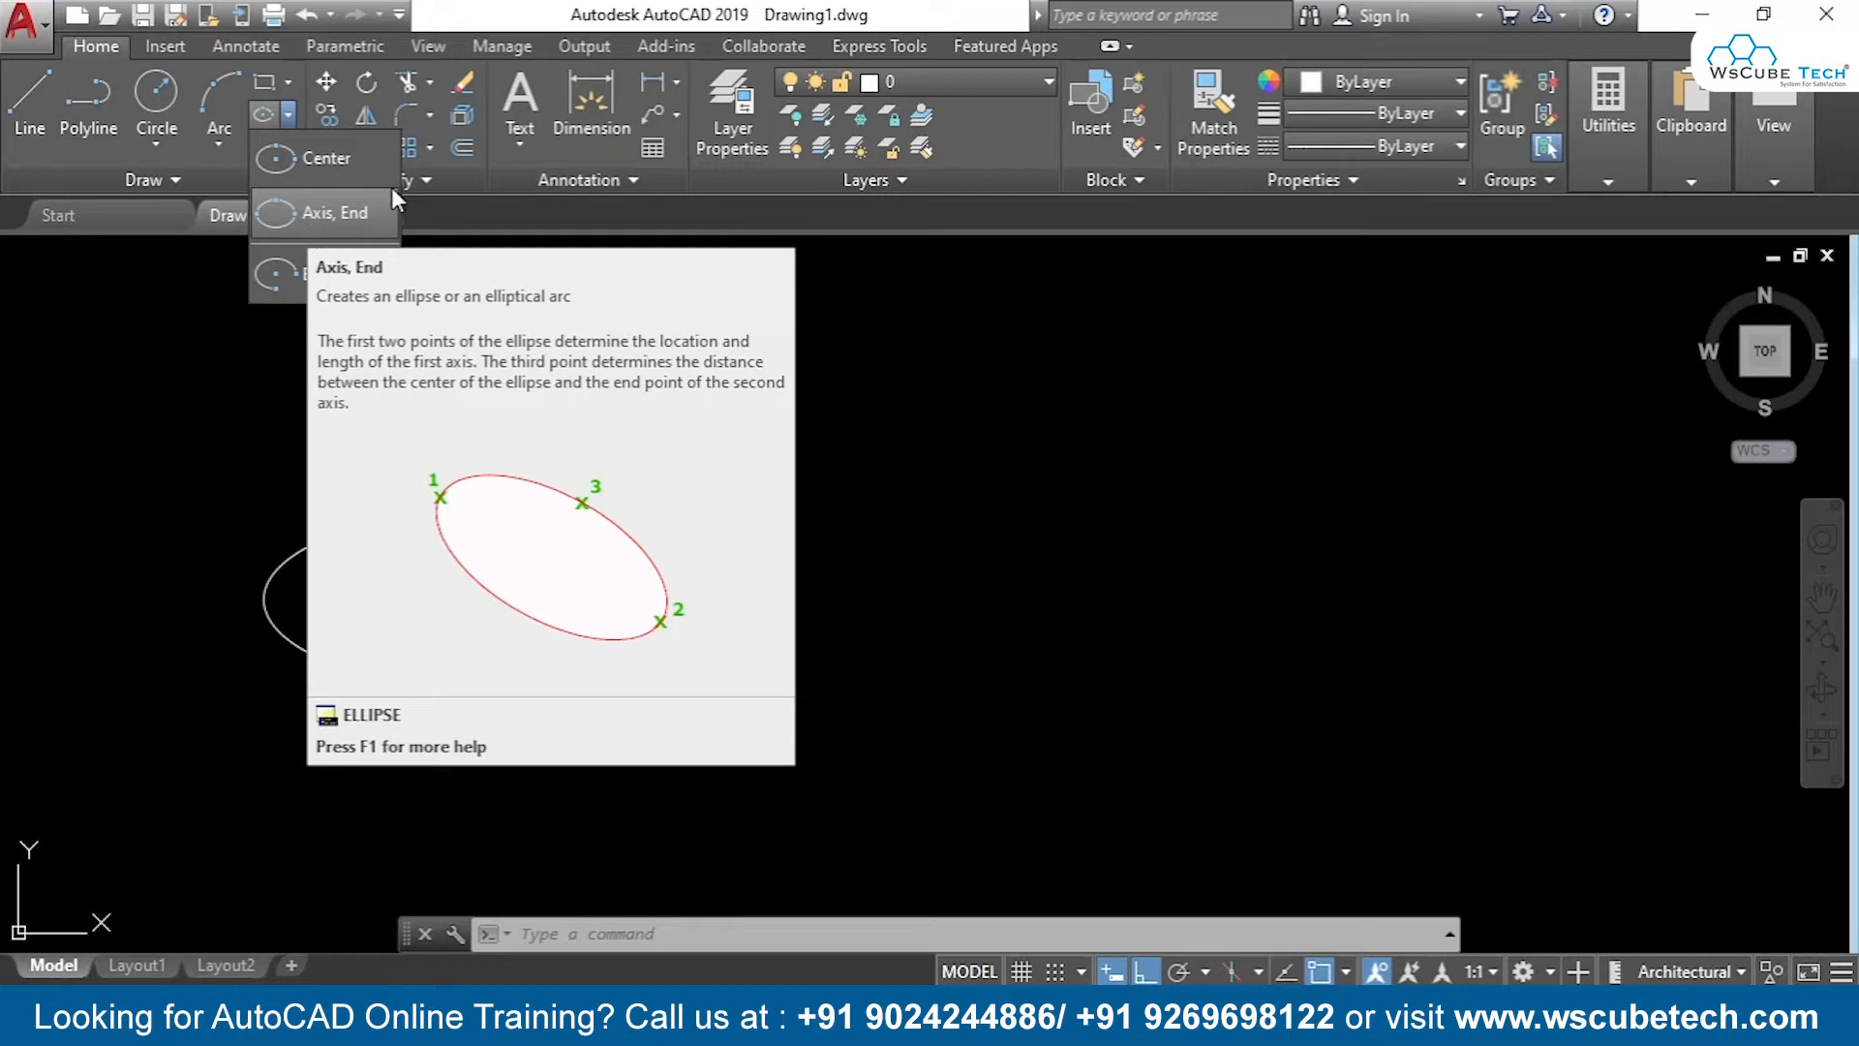
{"action": "left_click", "coordinate": [351, 205]}
{"action": "mouse_move", "coordinate": [1106, 609]}
{"action": "middle_mouse_down"}
{"action": "mouse_move", "coordinate": [962, 494]}
{"action": "mouse_move", "coordinate": [711, 621]}
{"action": "middle_mouse_up"}
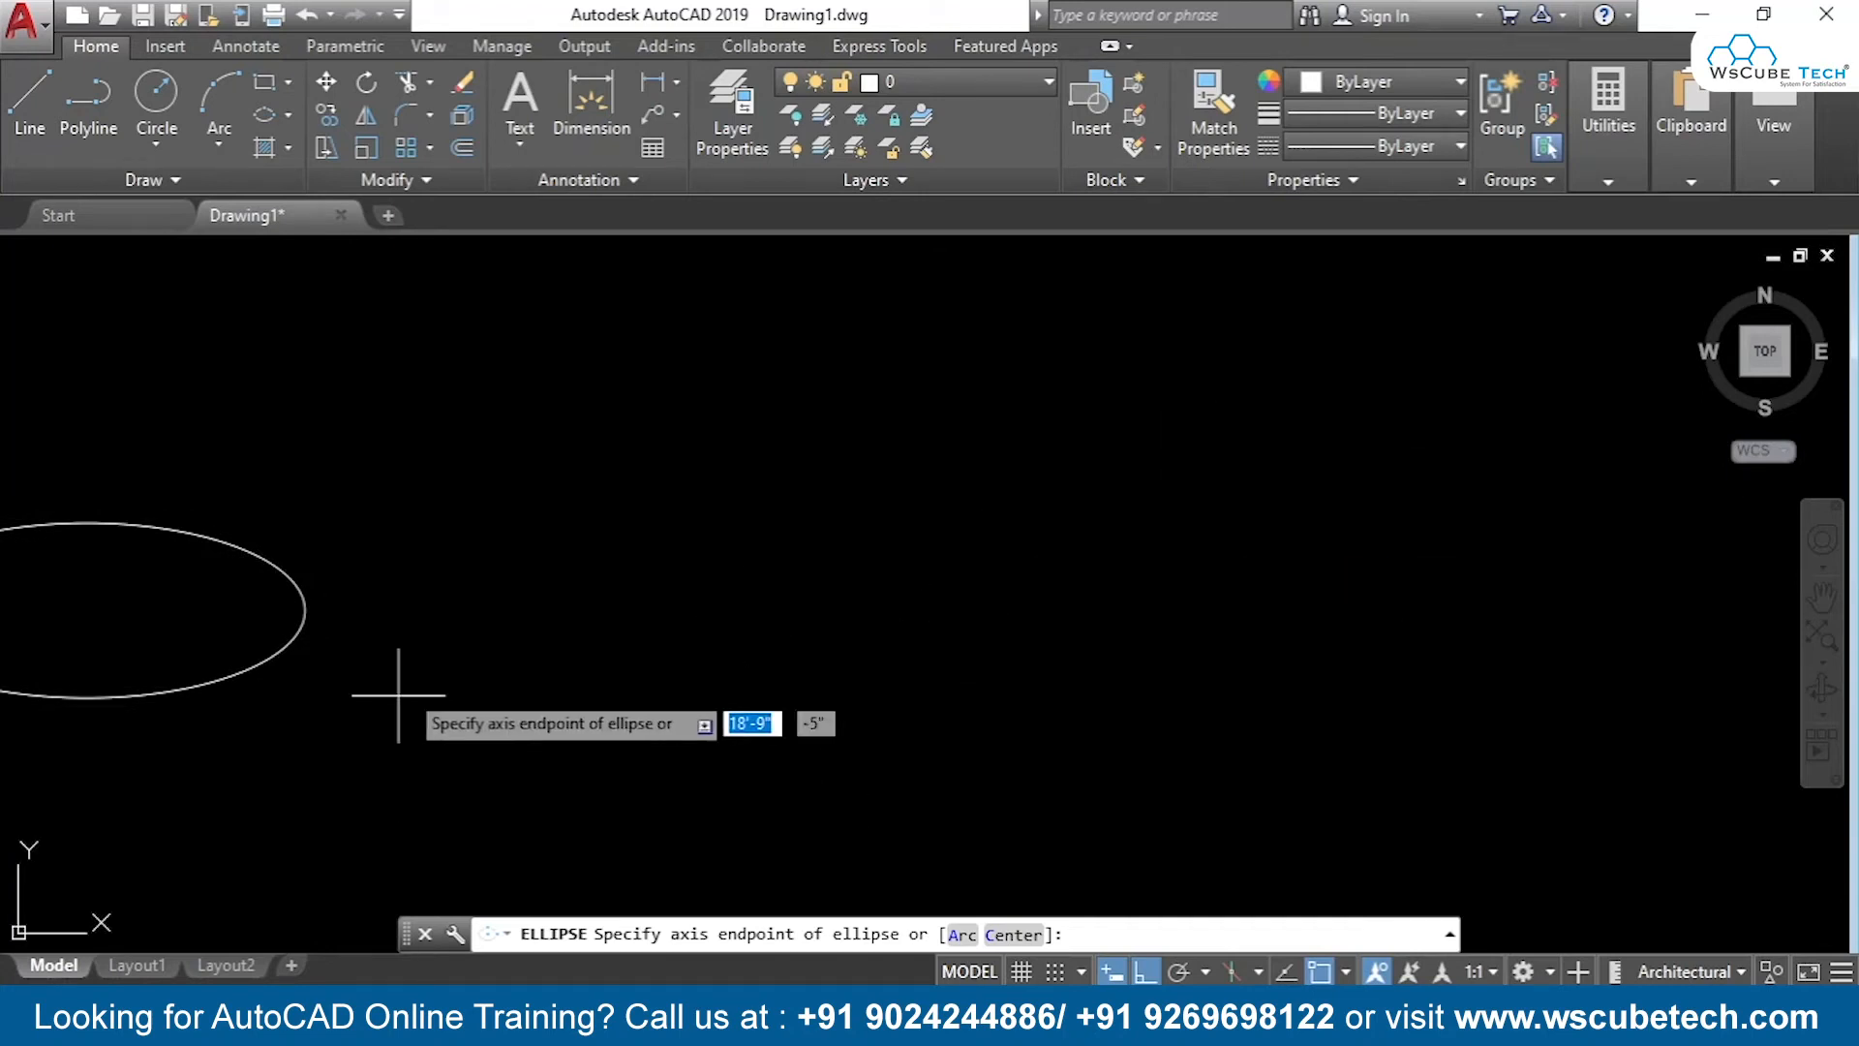
{"action": "left_click", "coordinate": [732, 576]}
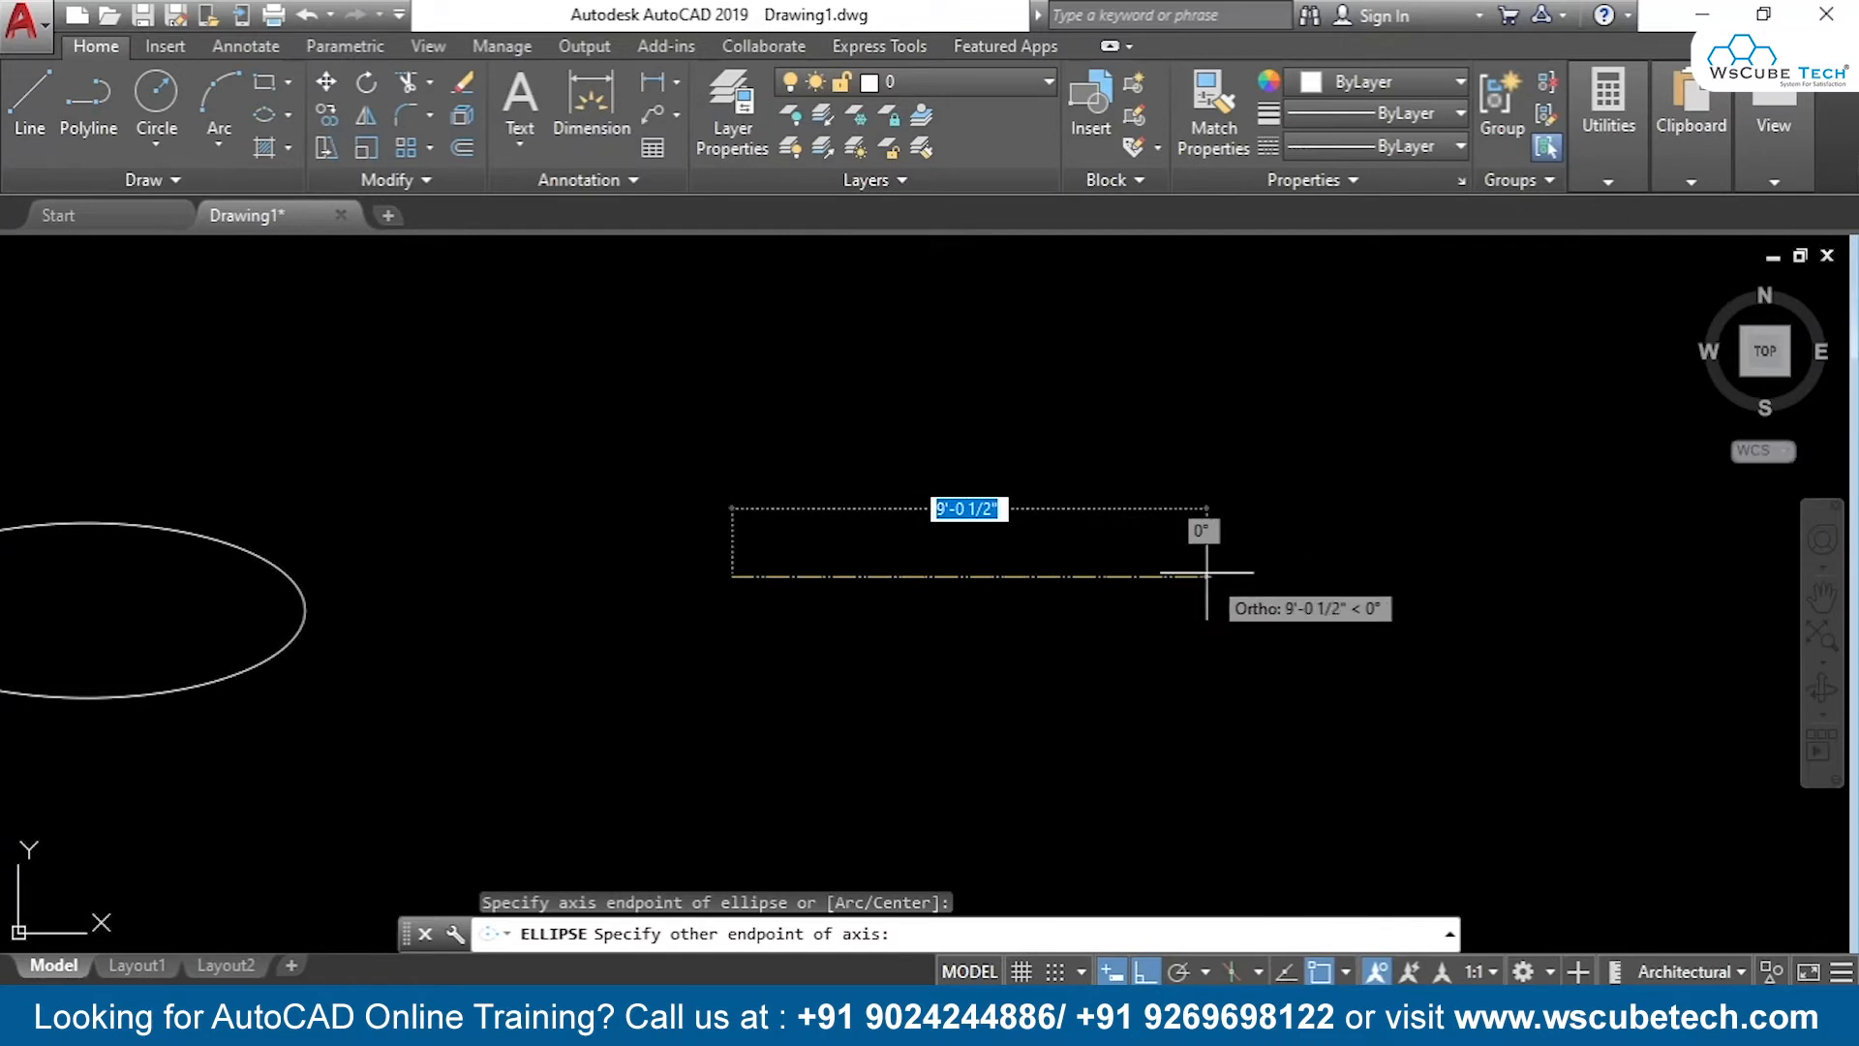
{"action": "type", "text": "100"}
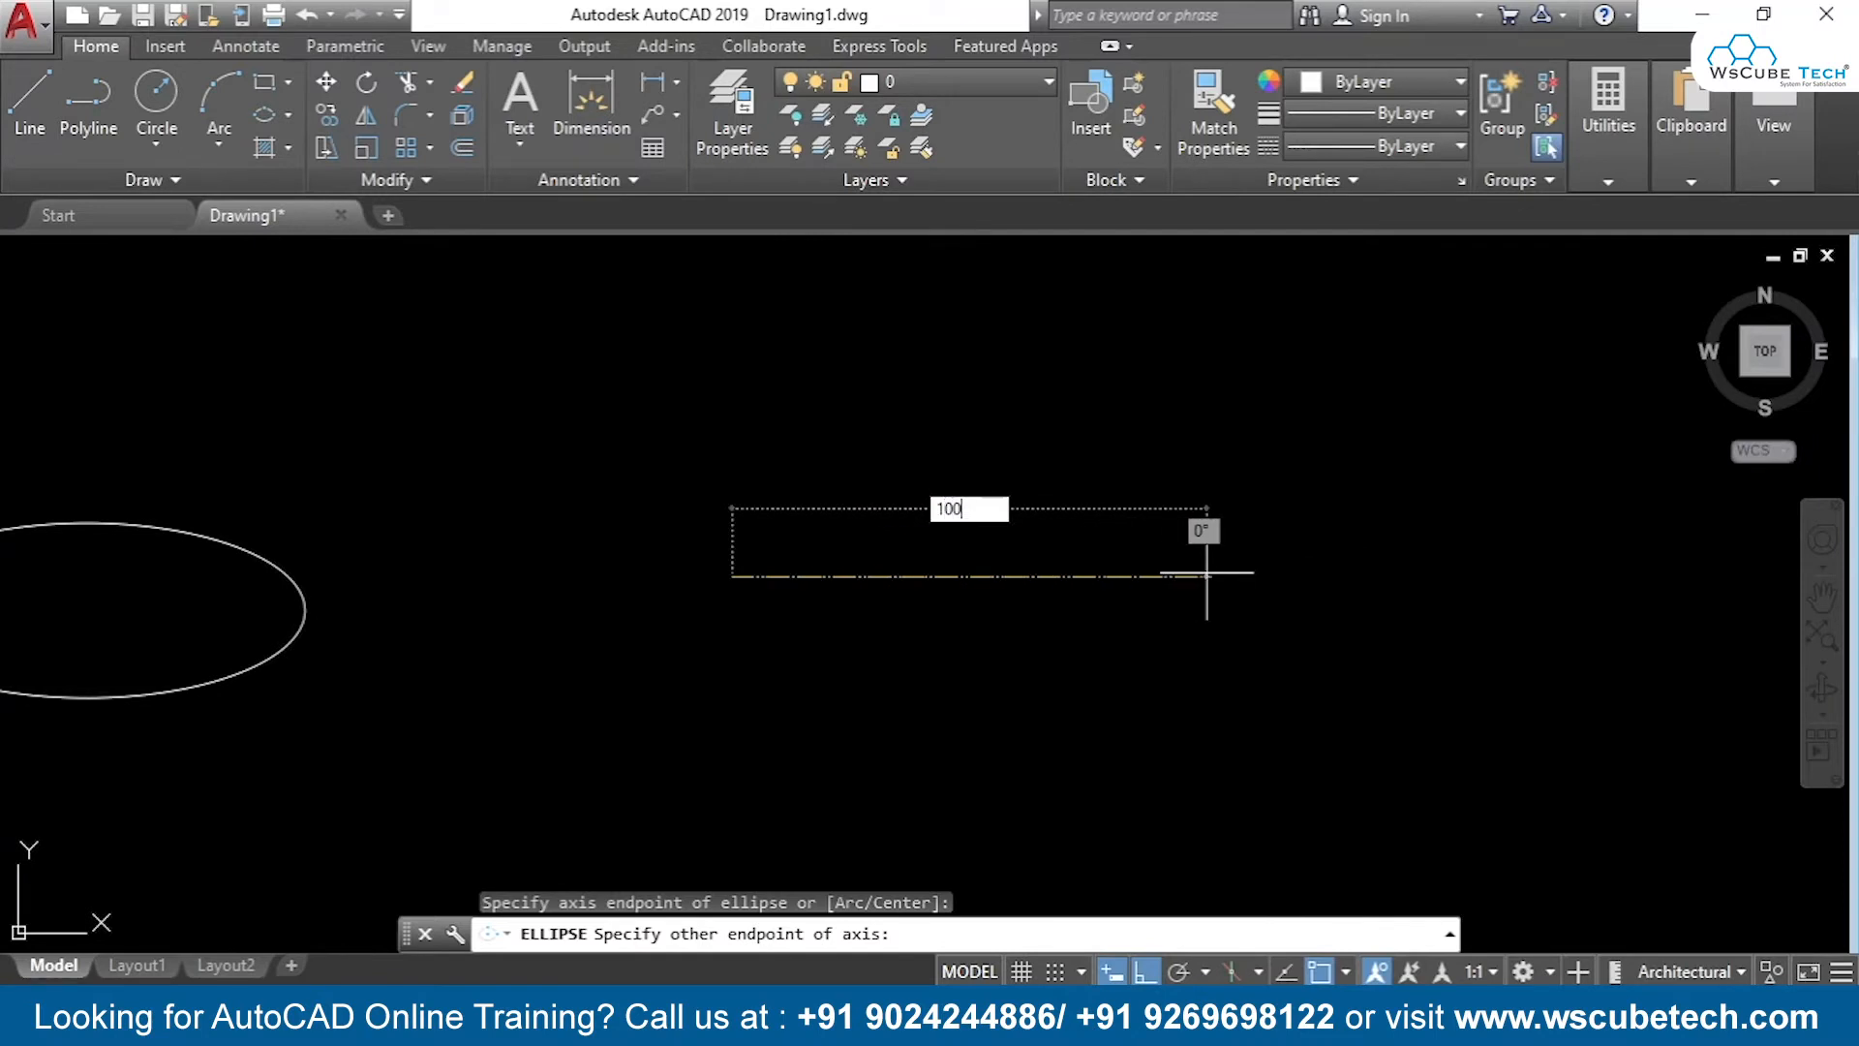
{"action": "key", "text": "Return"}
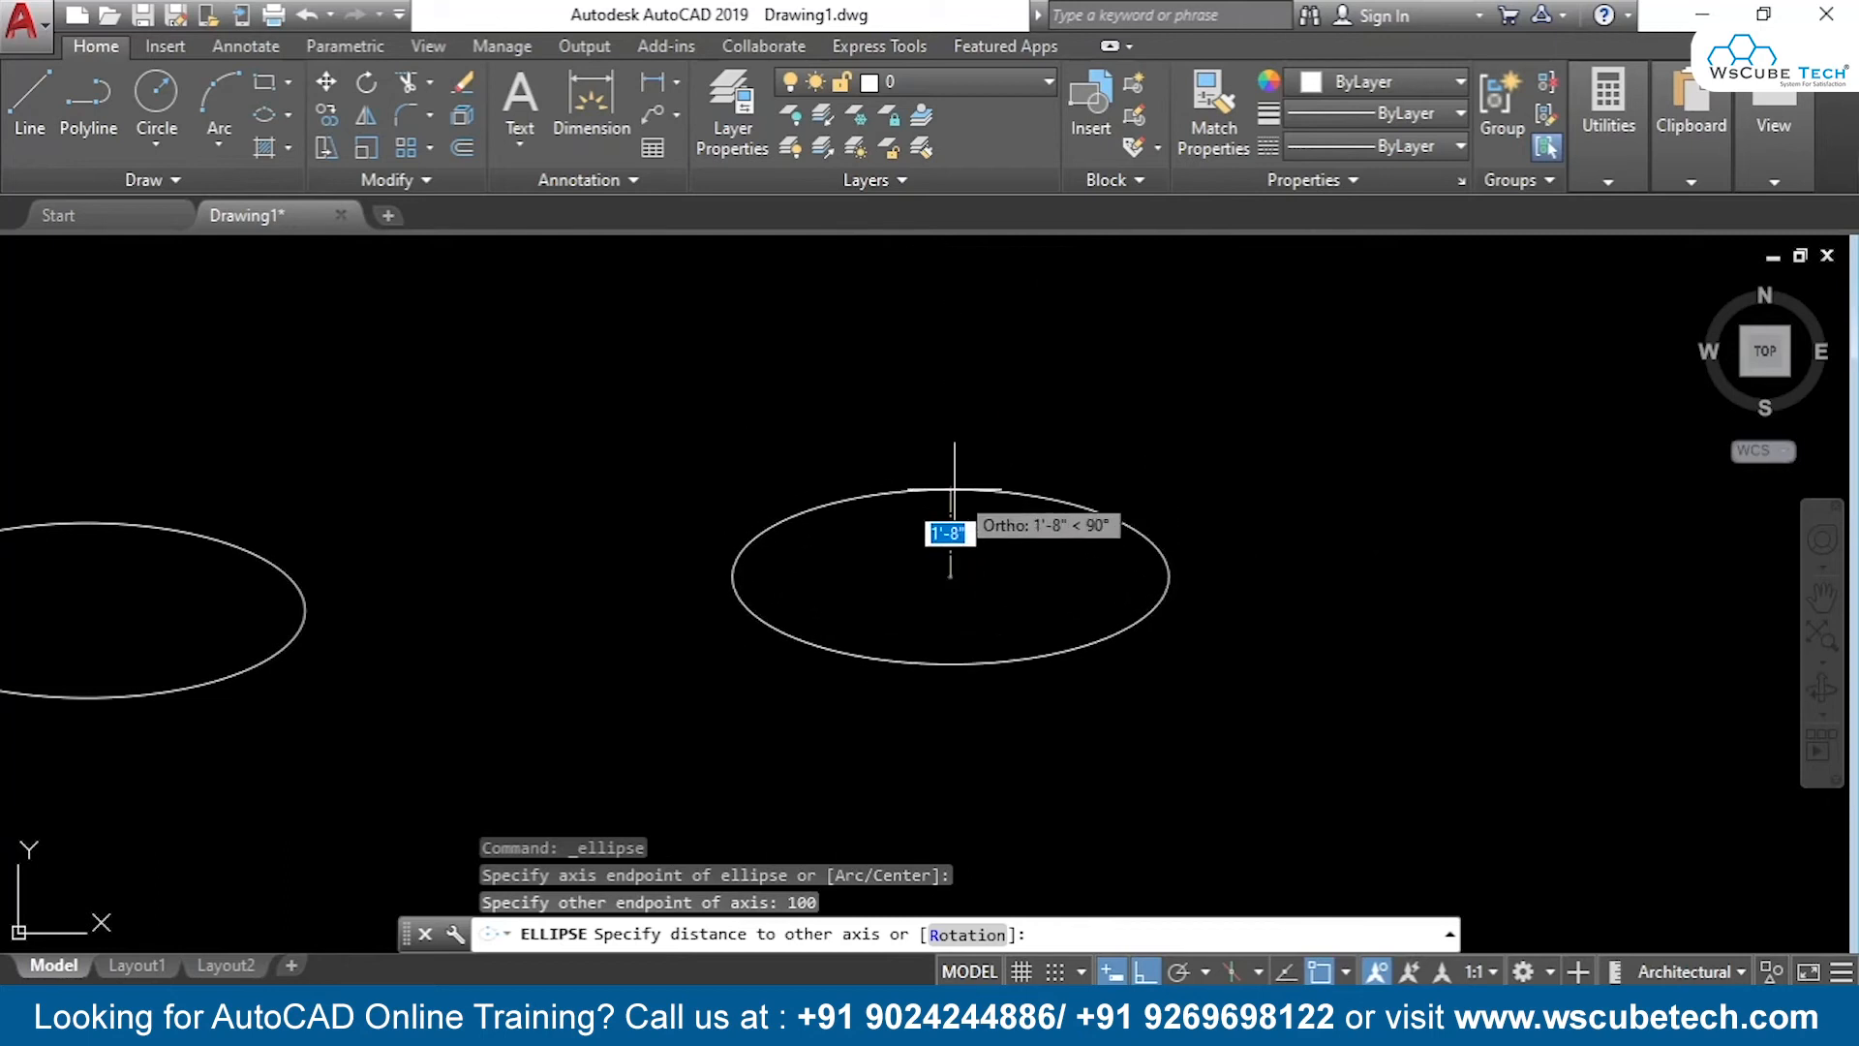
{"action": "type", "text": "20"}
{"action": "key", "text": "Return"}
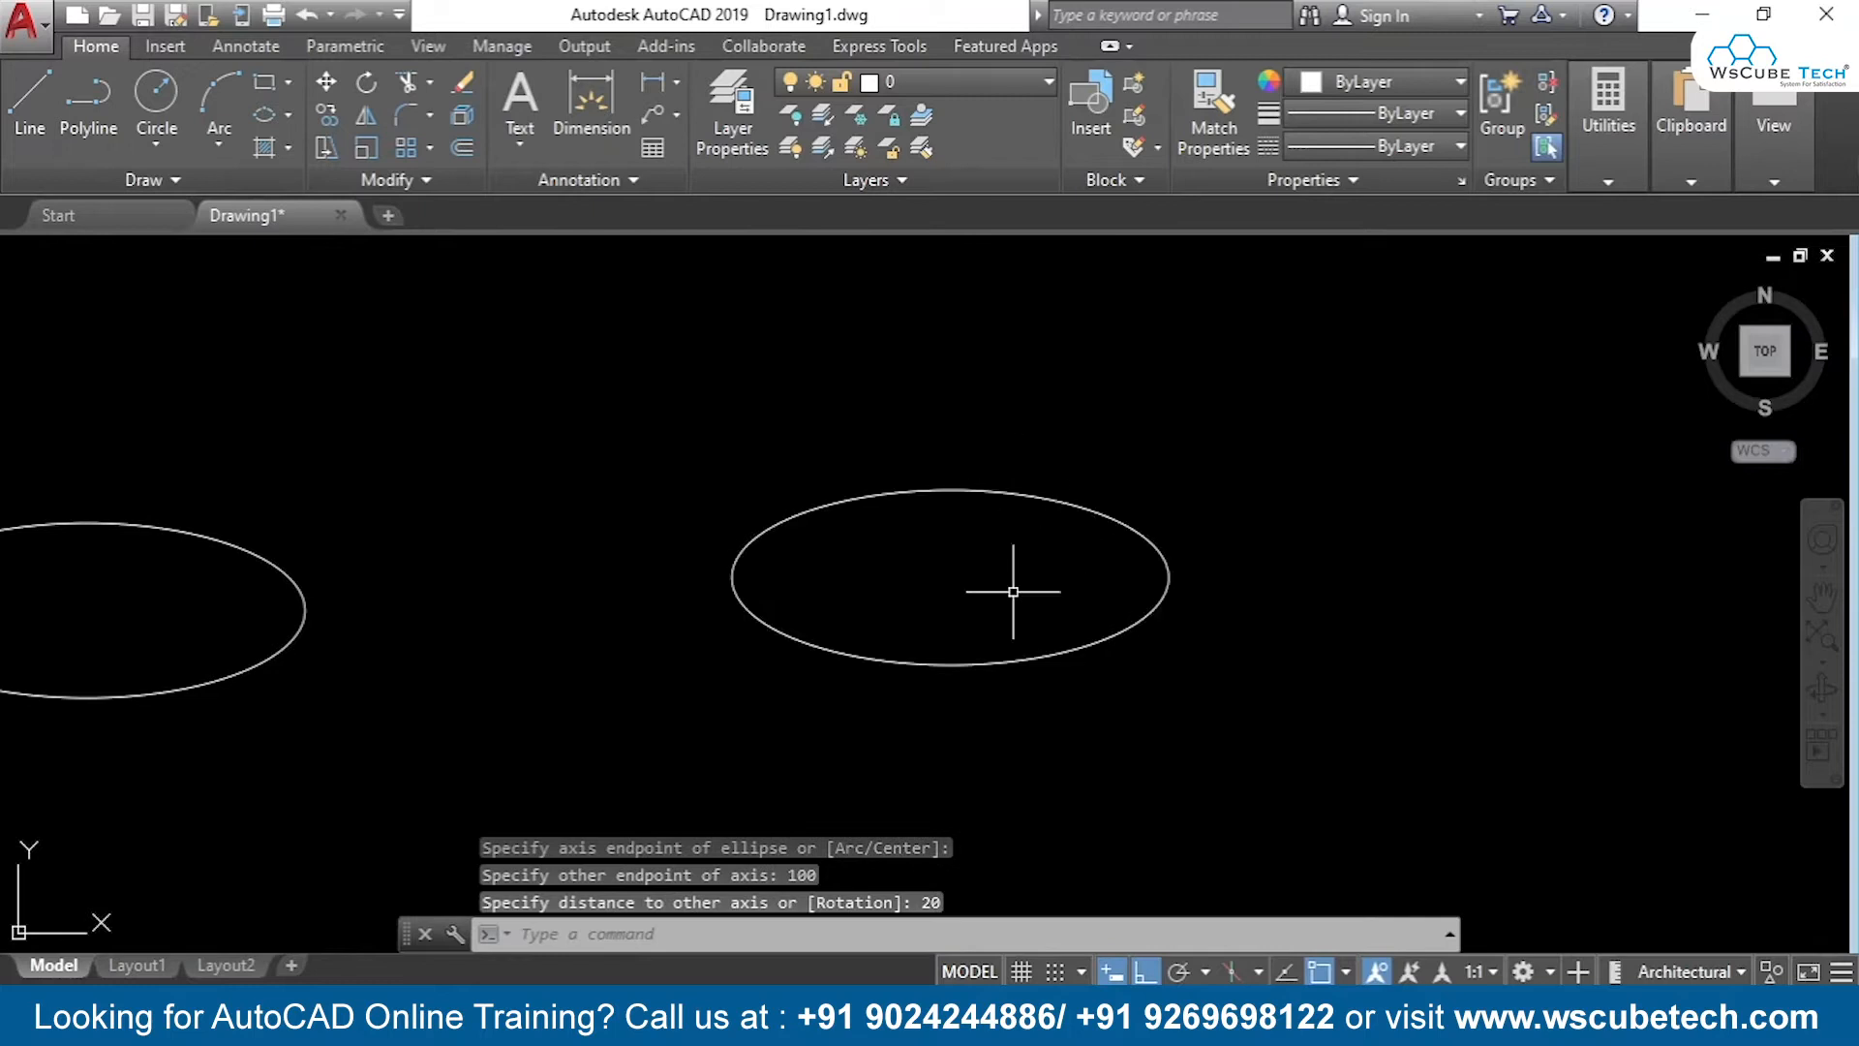
Add a linear dimension above the second ellipse across its full width and inspect the dimension text
{"action": "left_click", "coordinate": [591, 107]}
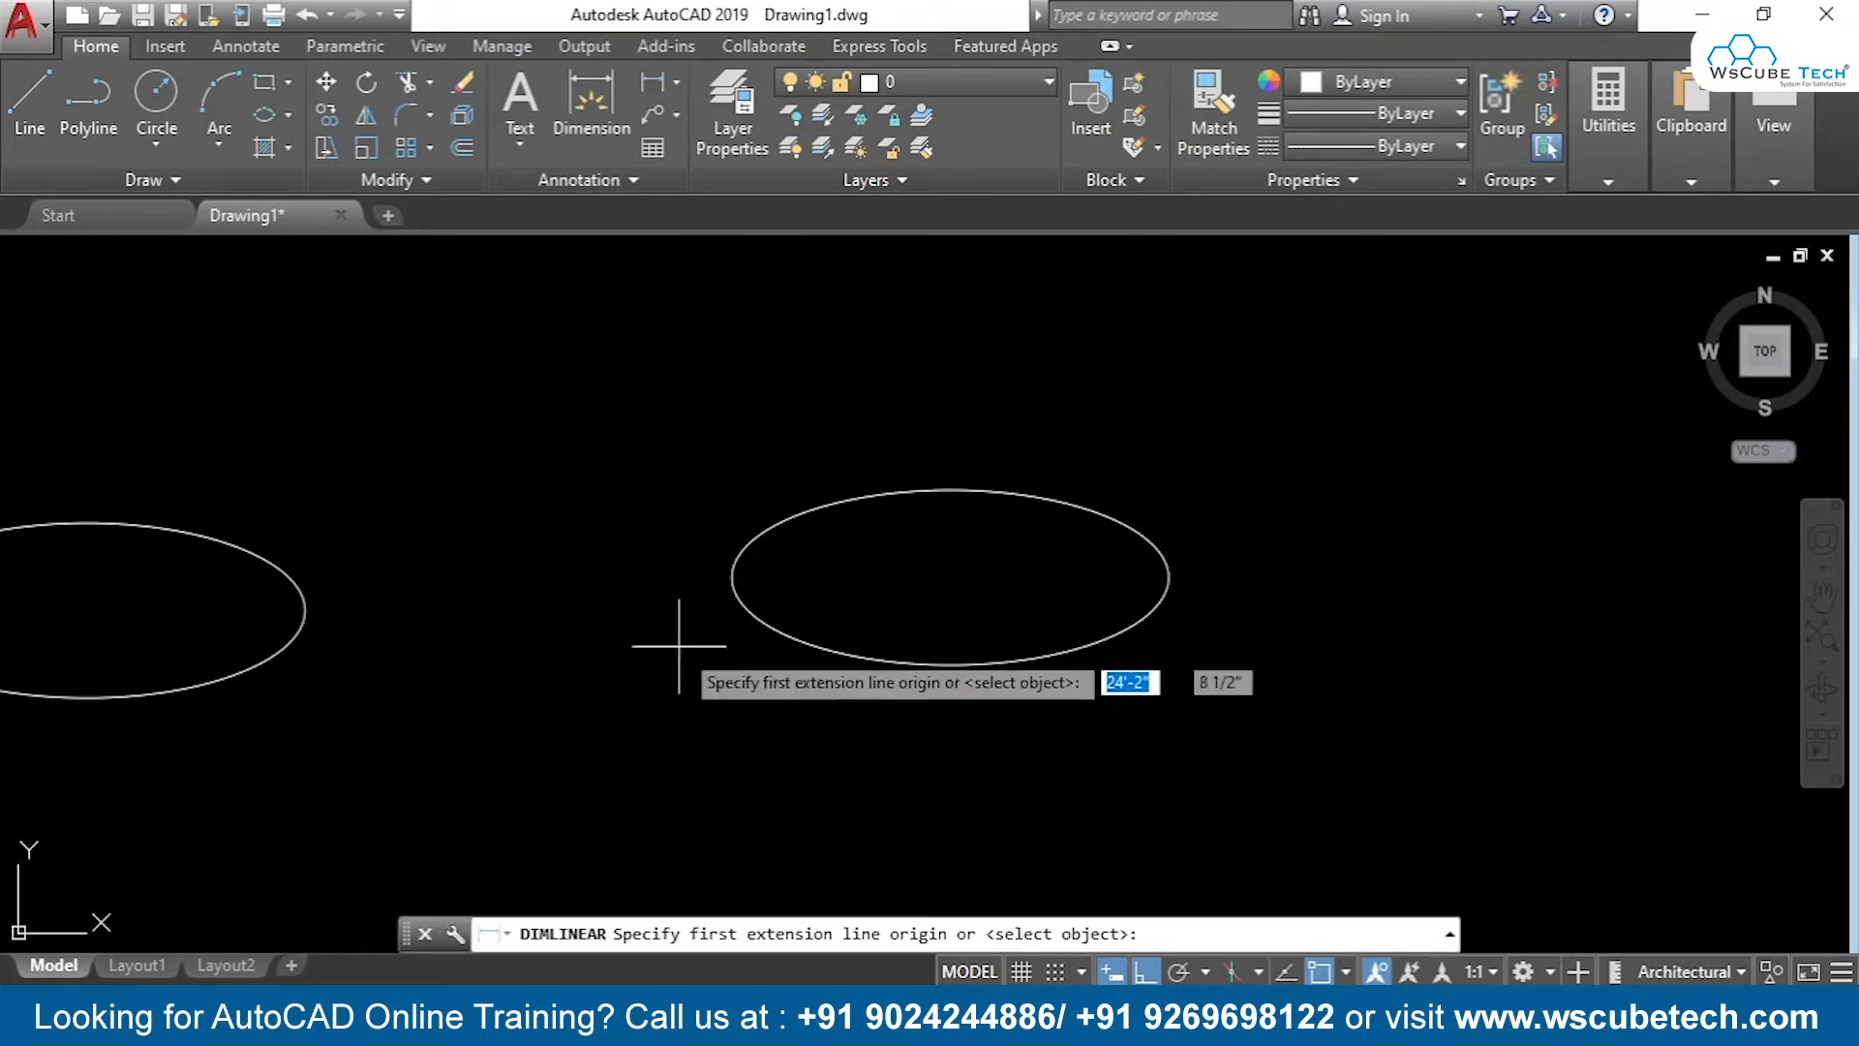
{"action": "left_click", "coordinate": [732, 576]}
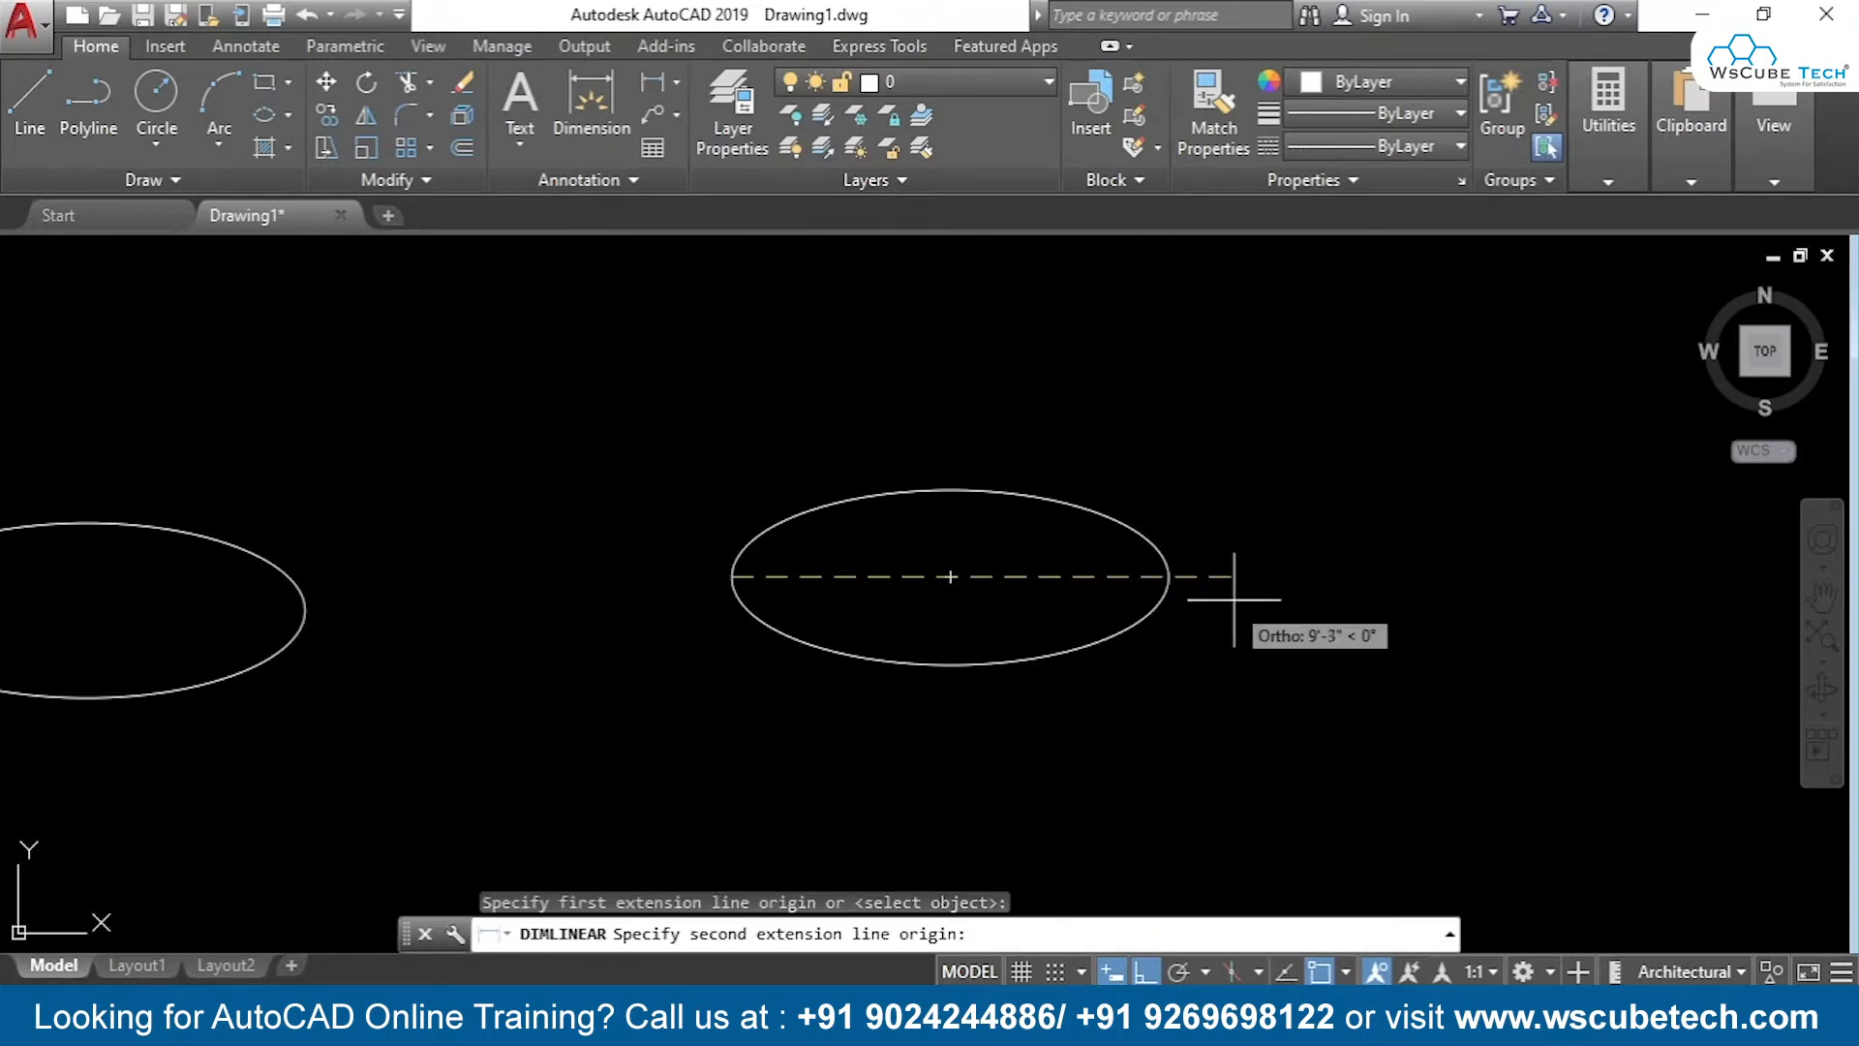
{"action": "left_click", "coordinate": [1169, 575]}
{"action": "left_click", "coordinate": [1115, 385]}
{"action": "scroll", "coordinate": [1091, 403], "scroll_direction": "up", "scroll_amount": 6}
{"action": "middle_click_drag", "start_coordinate": [880, 403], "coordinate": [907, 606]}
{"action": "scroll", "coordinate": [929, 506], "scroll_direction": "down", "scroll_amount": 5}
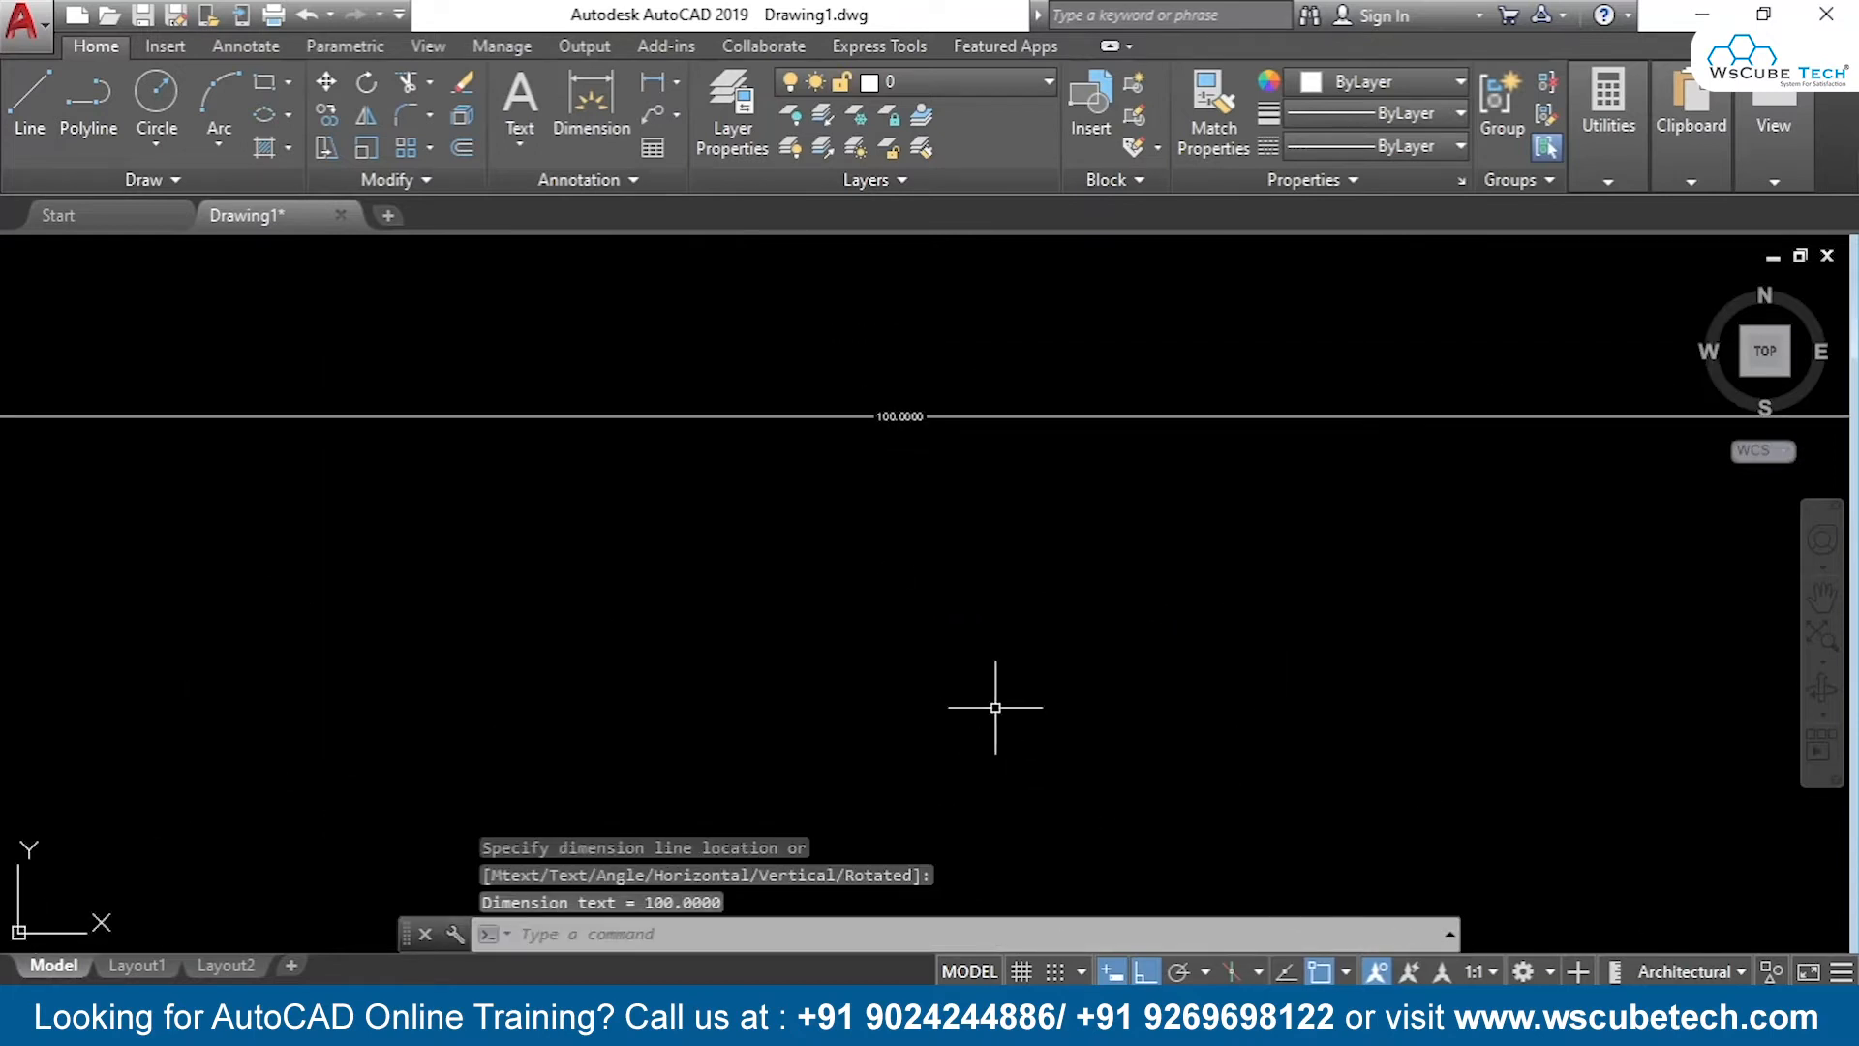
{"action": "middle_click_drag", "start_coordinate": [989, 609], "coordinate": [997, 403]}
{"action": "scroll", "coordinate": [996, 403], "scroll_direction": "down", "scroll_amount": 2}
{"action": "scroll", "coordinate": [788, 580], "scroll_direction": "down", "scroll_amount": 2}
{"action": "middle_click_drag", "start_coordinate": [652, 581], "coordinate": [937, 605]}
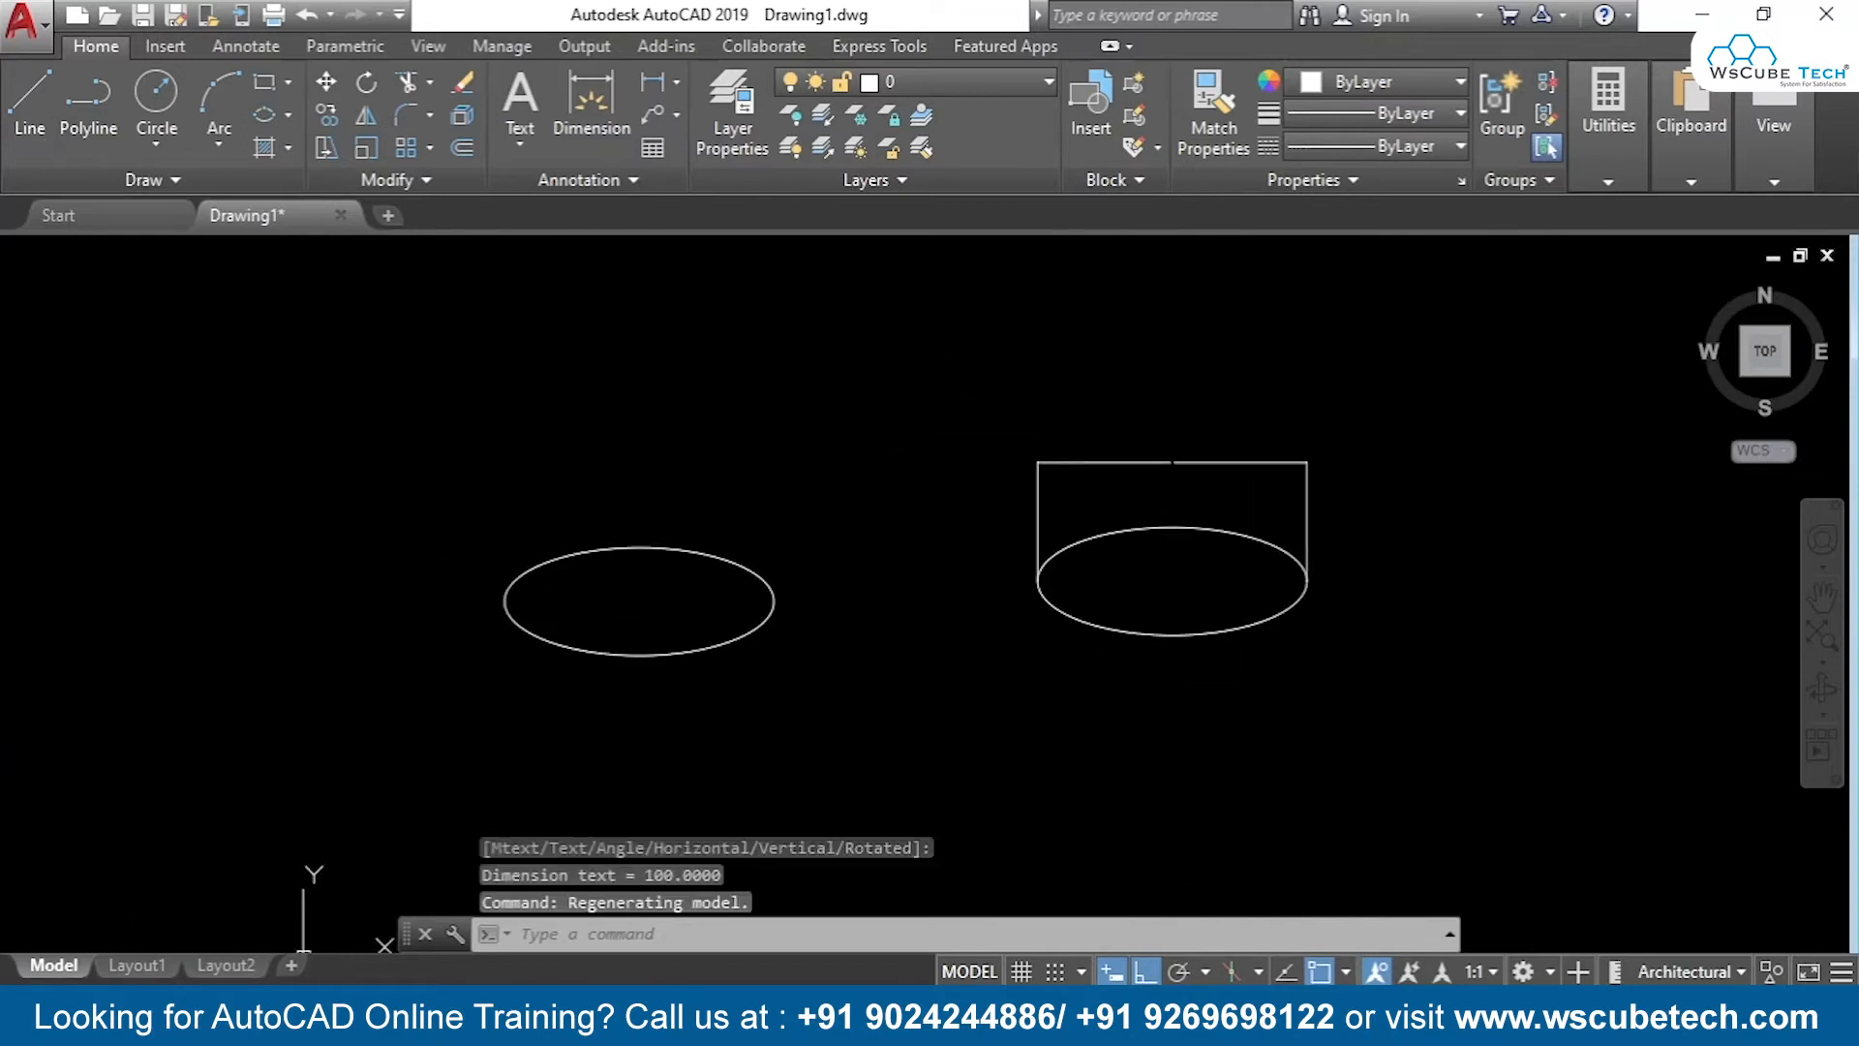
{"action": "left_click", "coordinate": [293, 120]}
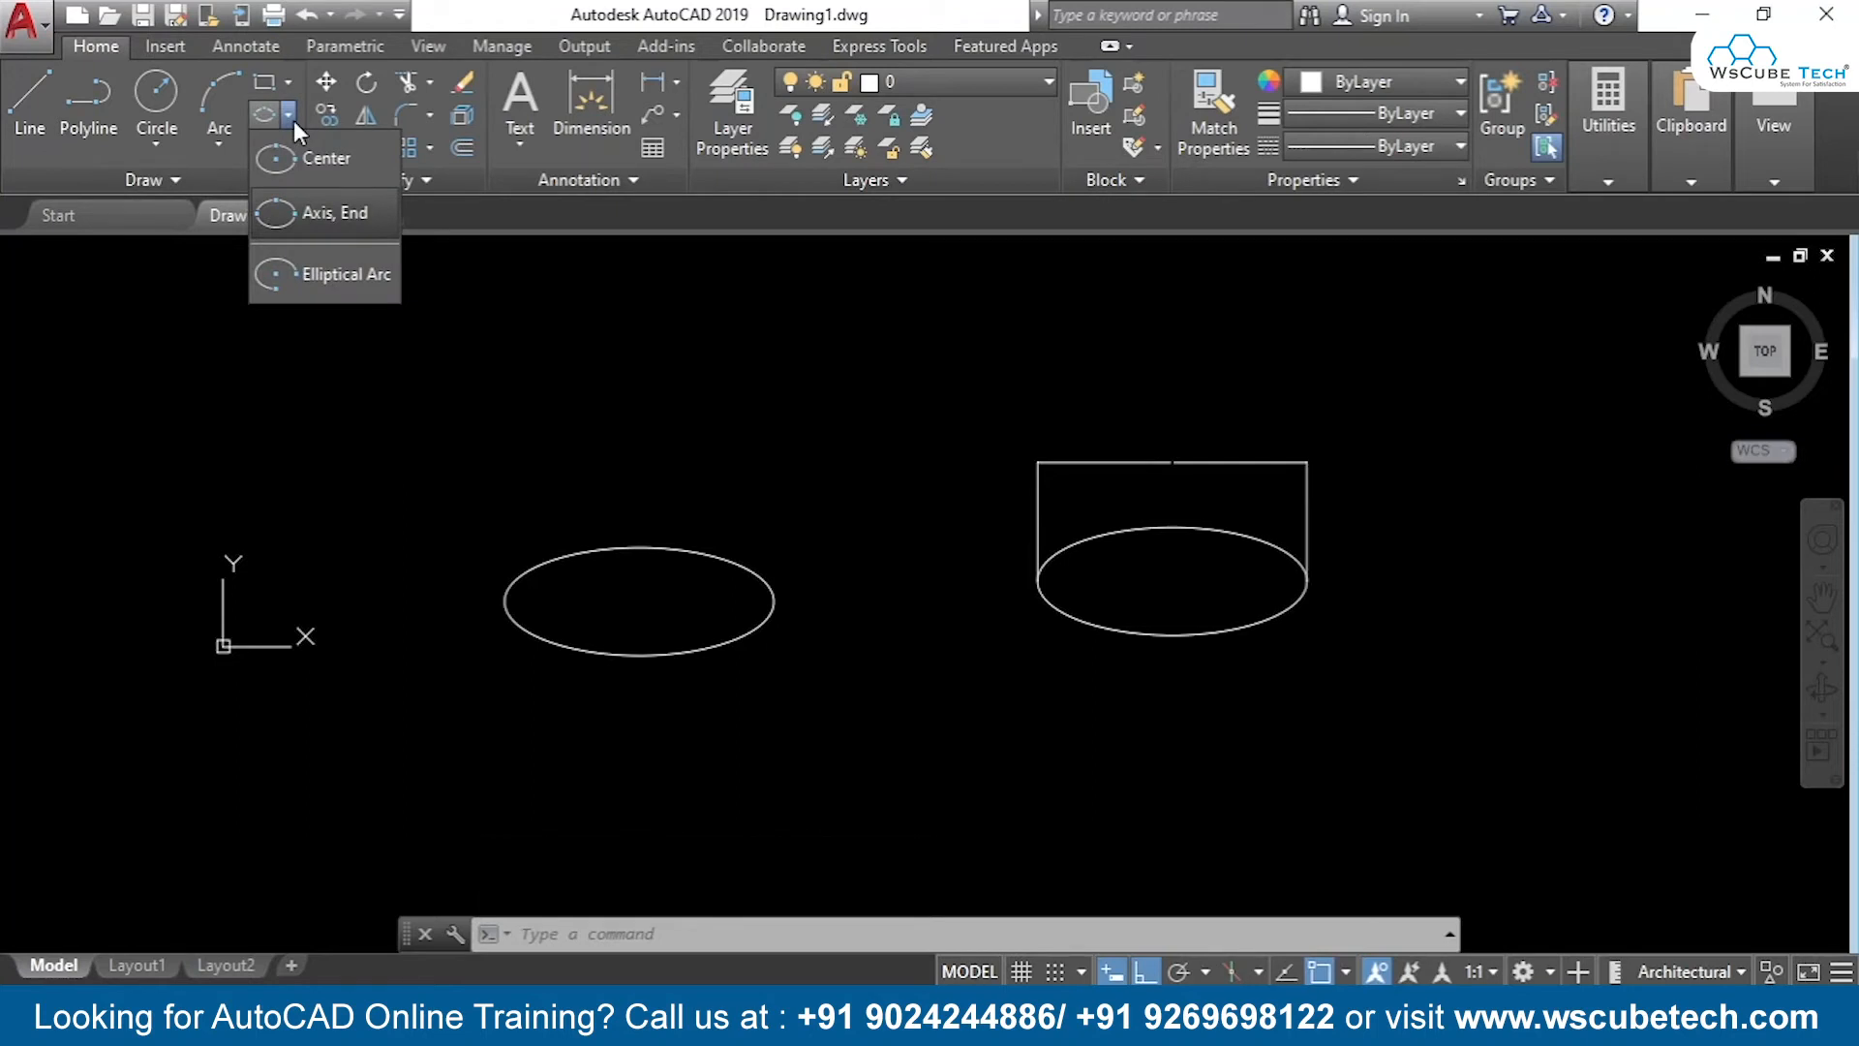
{"action": "left_click", "coordinate": [537, 398]}
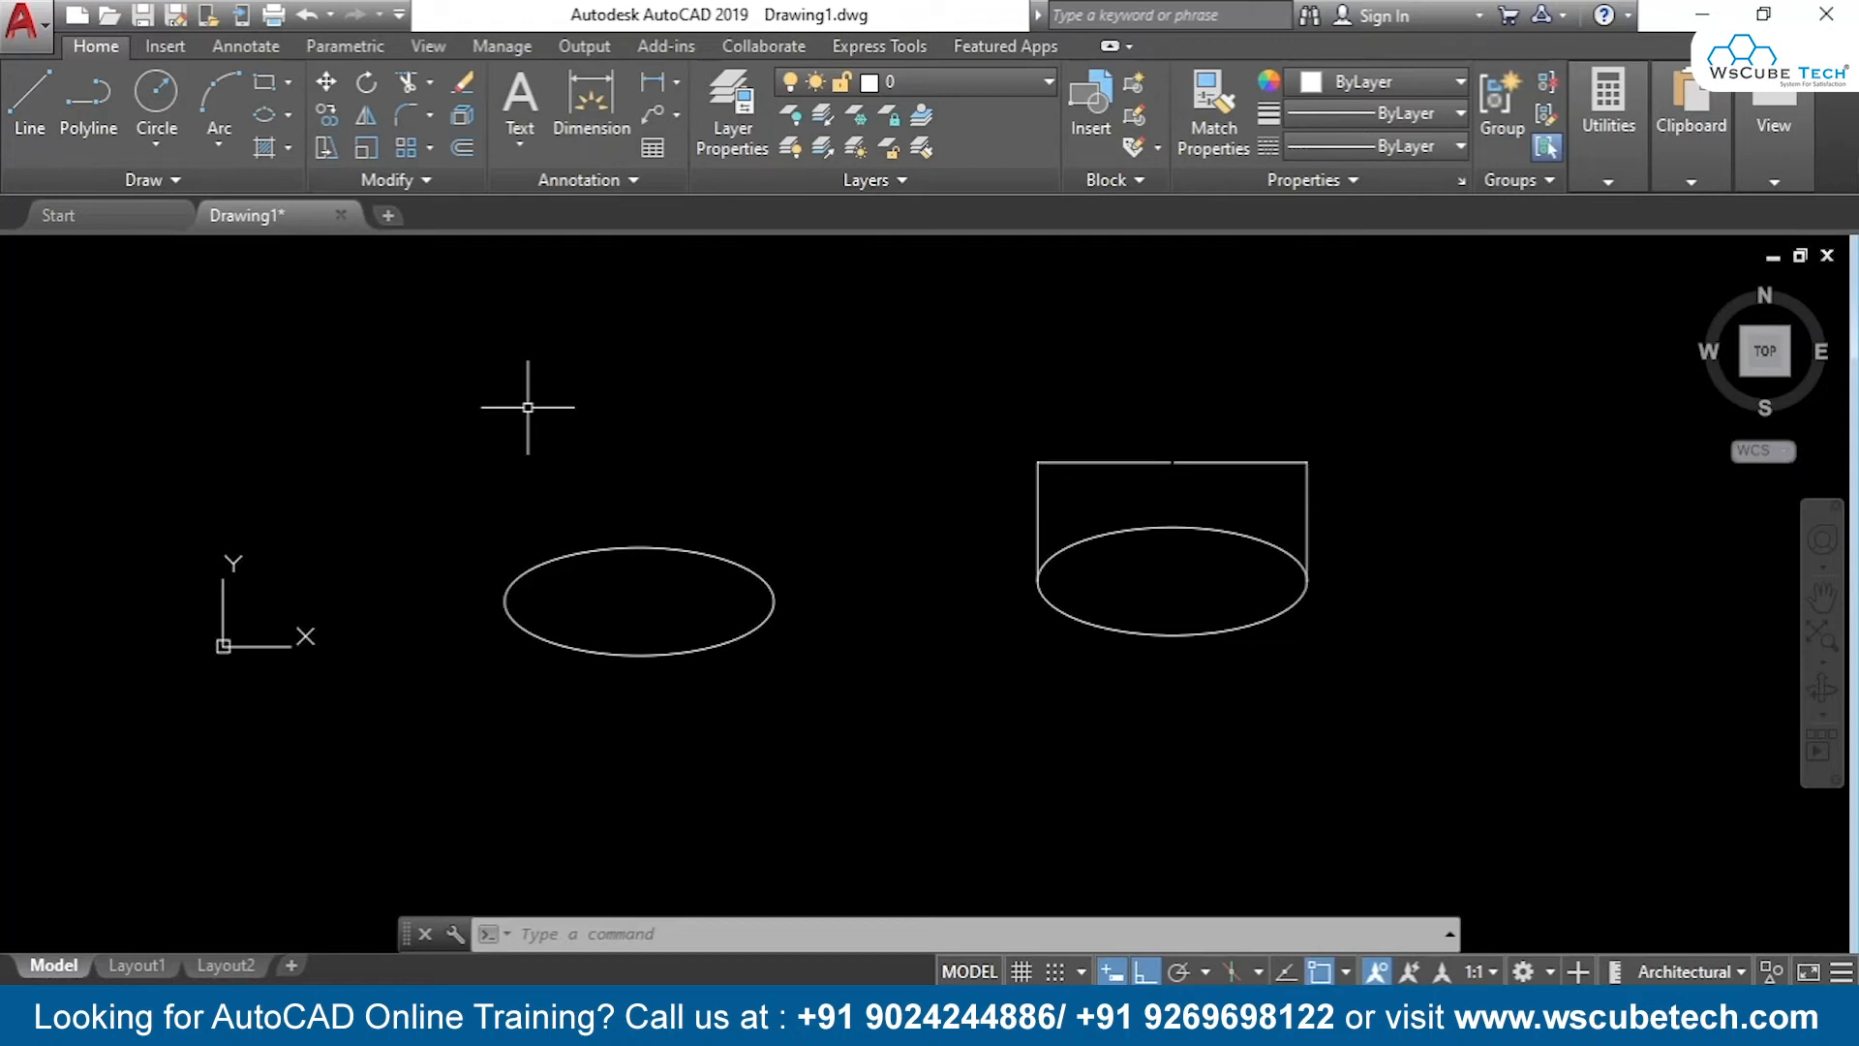
Switch to the reference slide to examine the dimensions of both ellipses, and return to AutoCAD
{"action": "key", "text": "alt+Tab"}
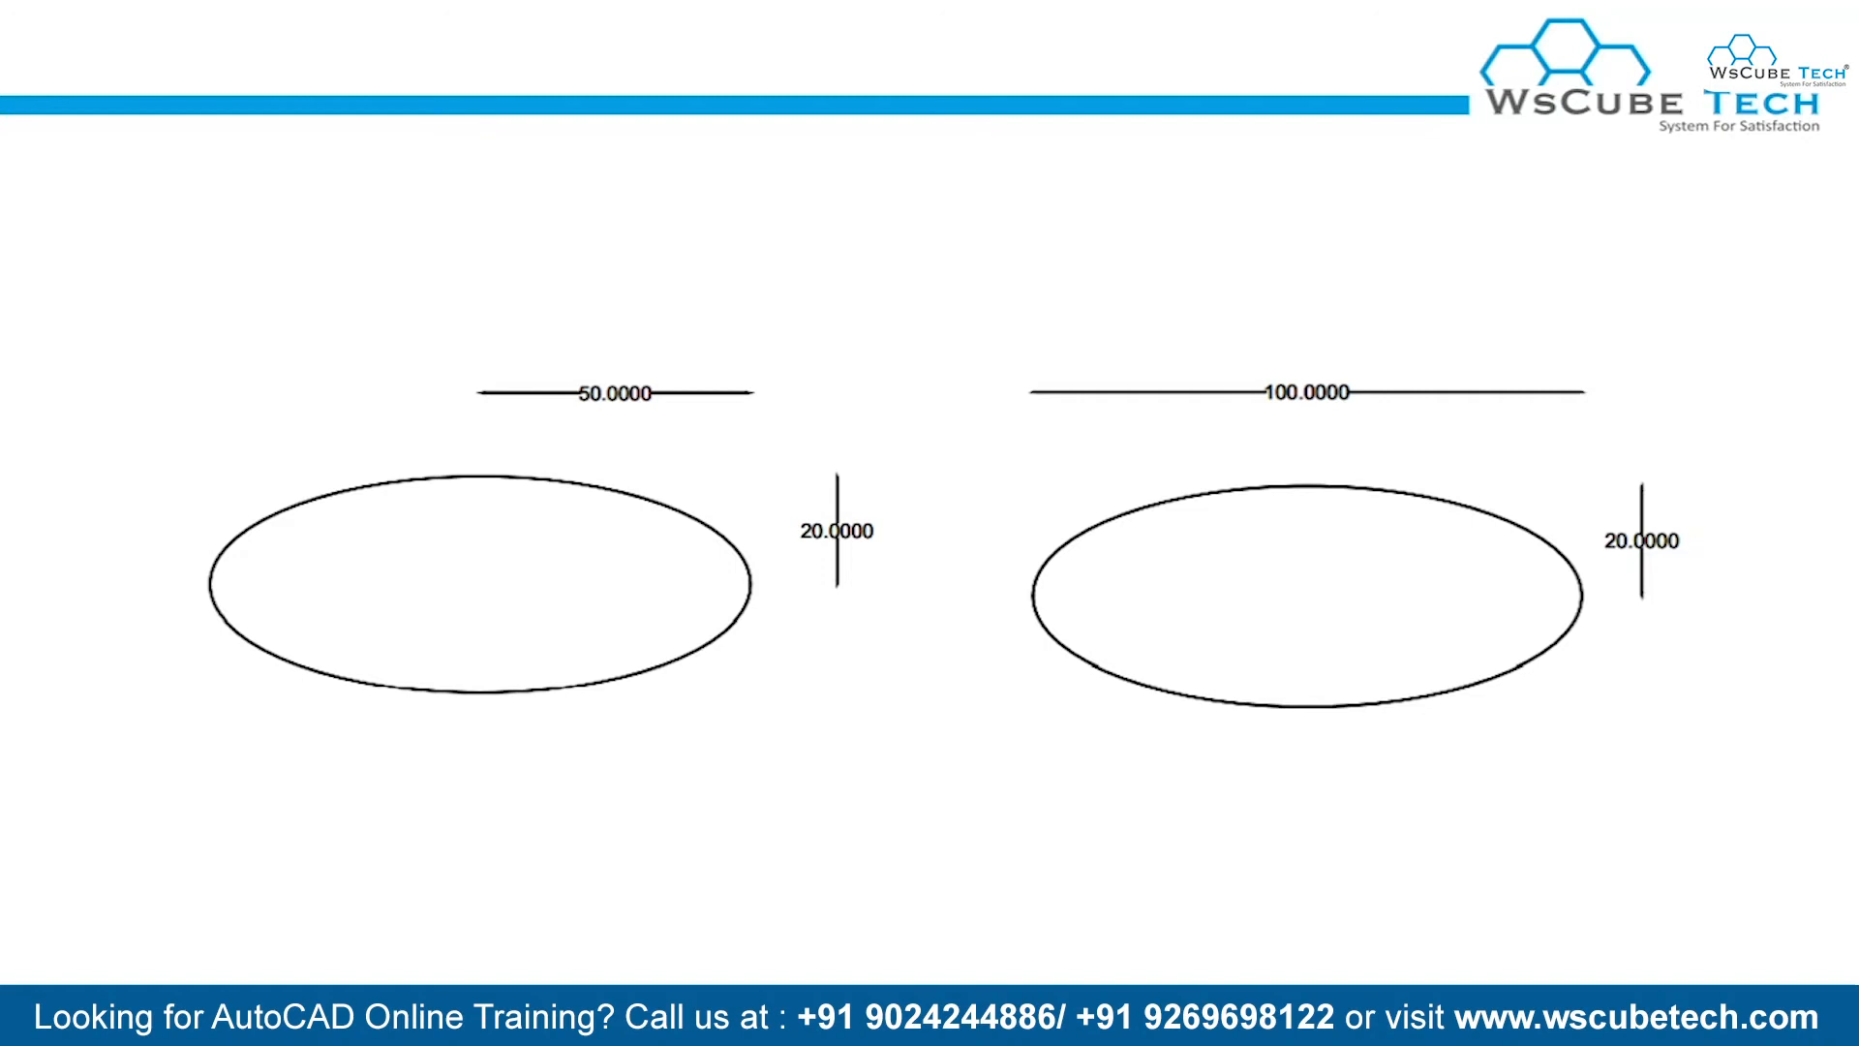
{"action": "key", "text": "alt+Tab"}
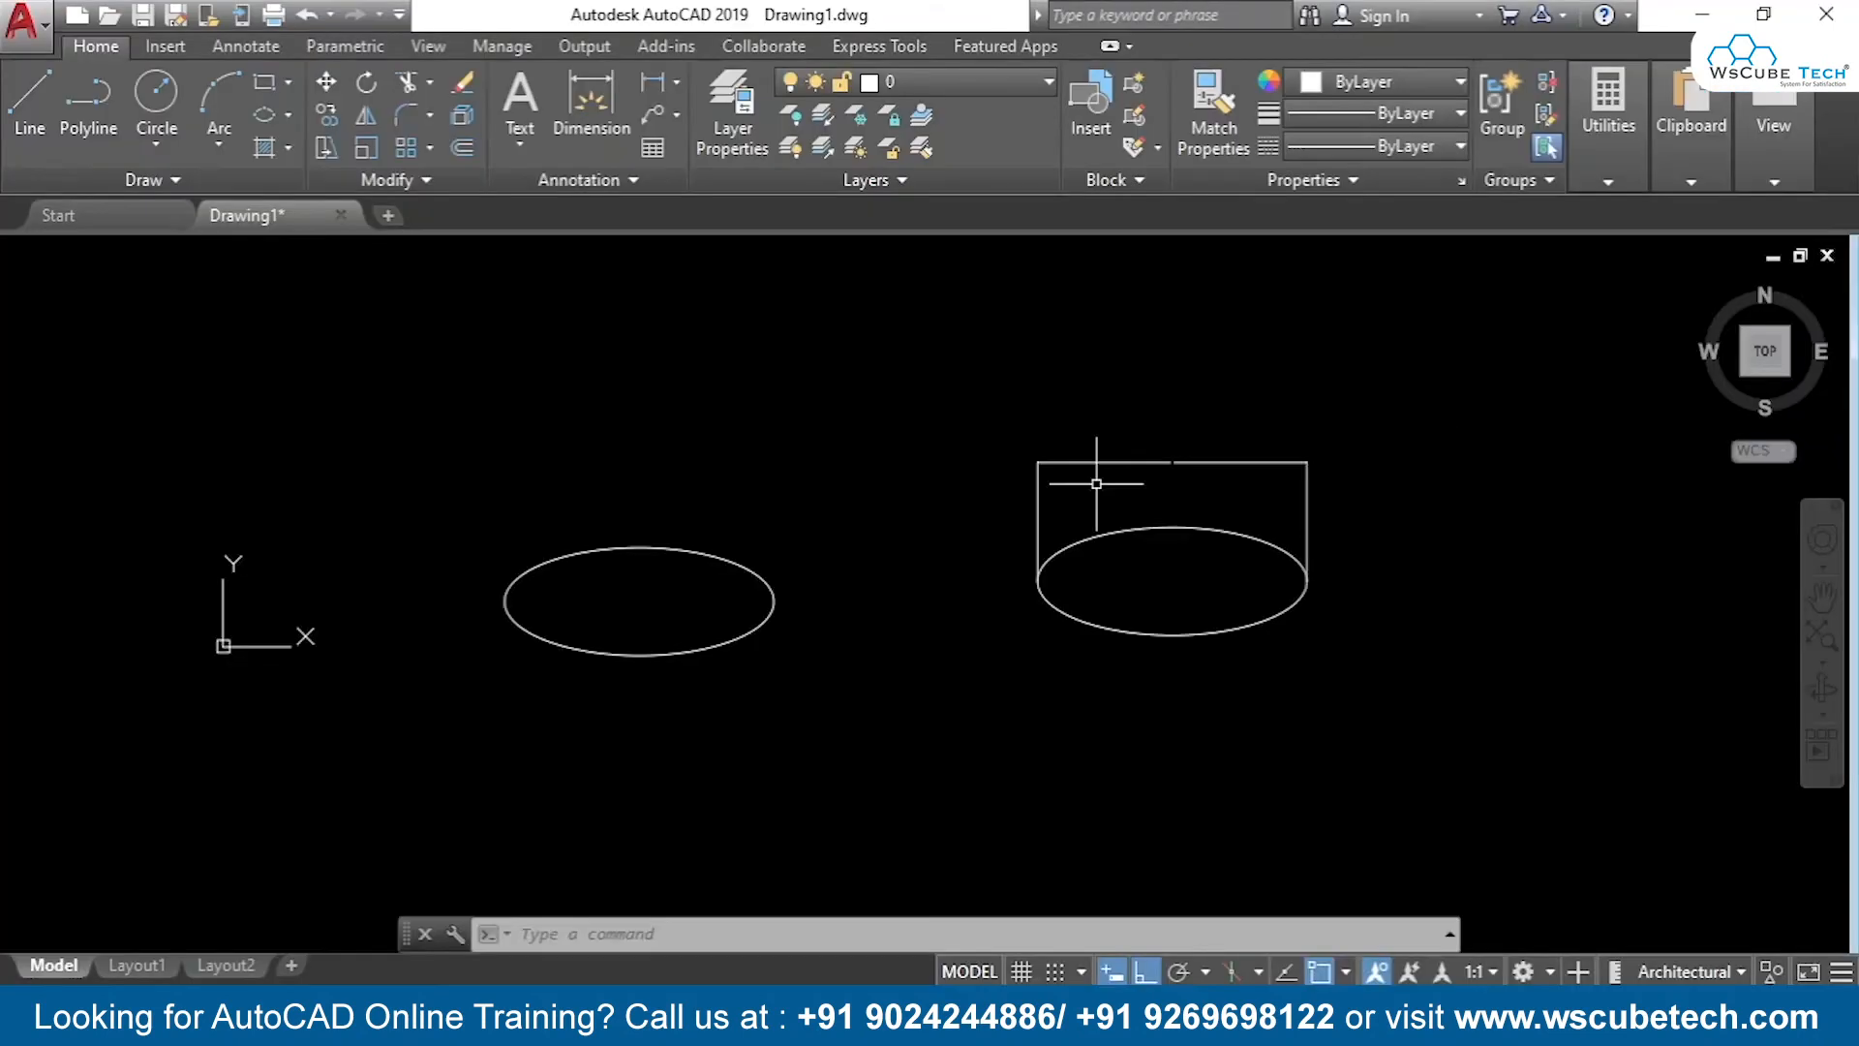
{"action": "left_click", "coordinate": [1390, 375]}
{"action": "left_click", "coordinate": [502, 743]}
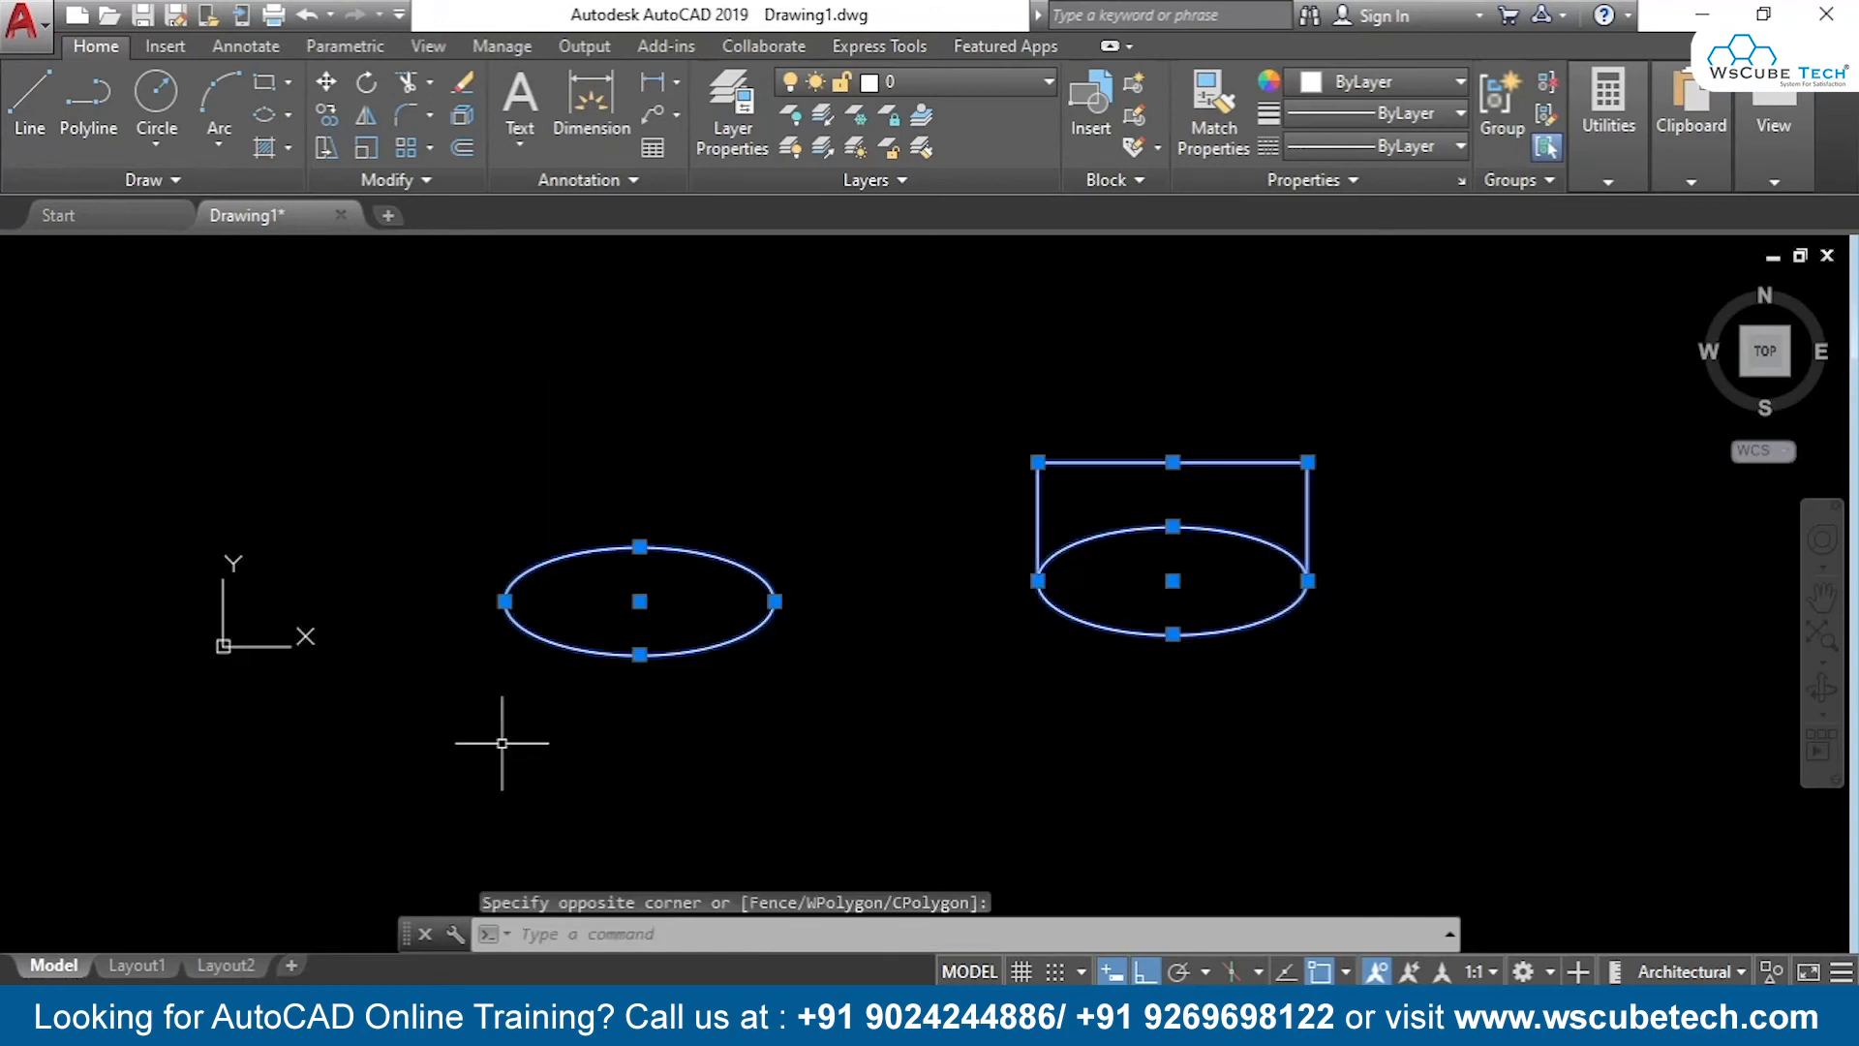
{"action": "key", "text": "space"}
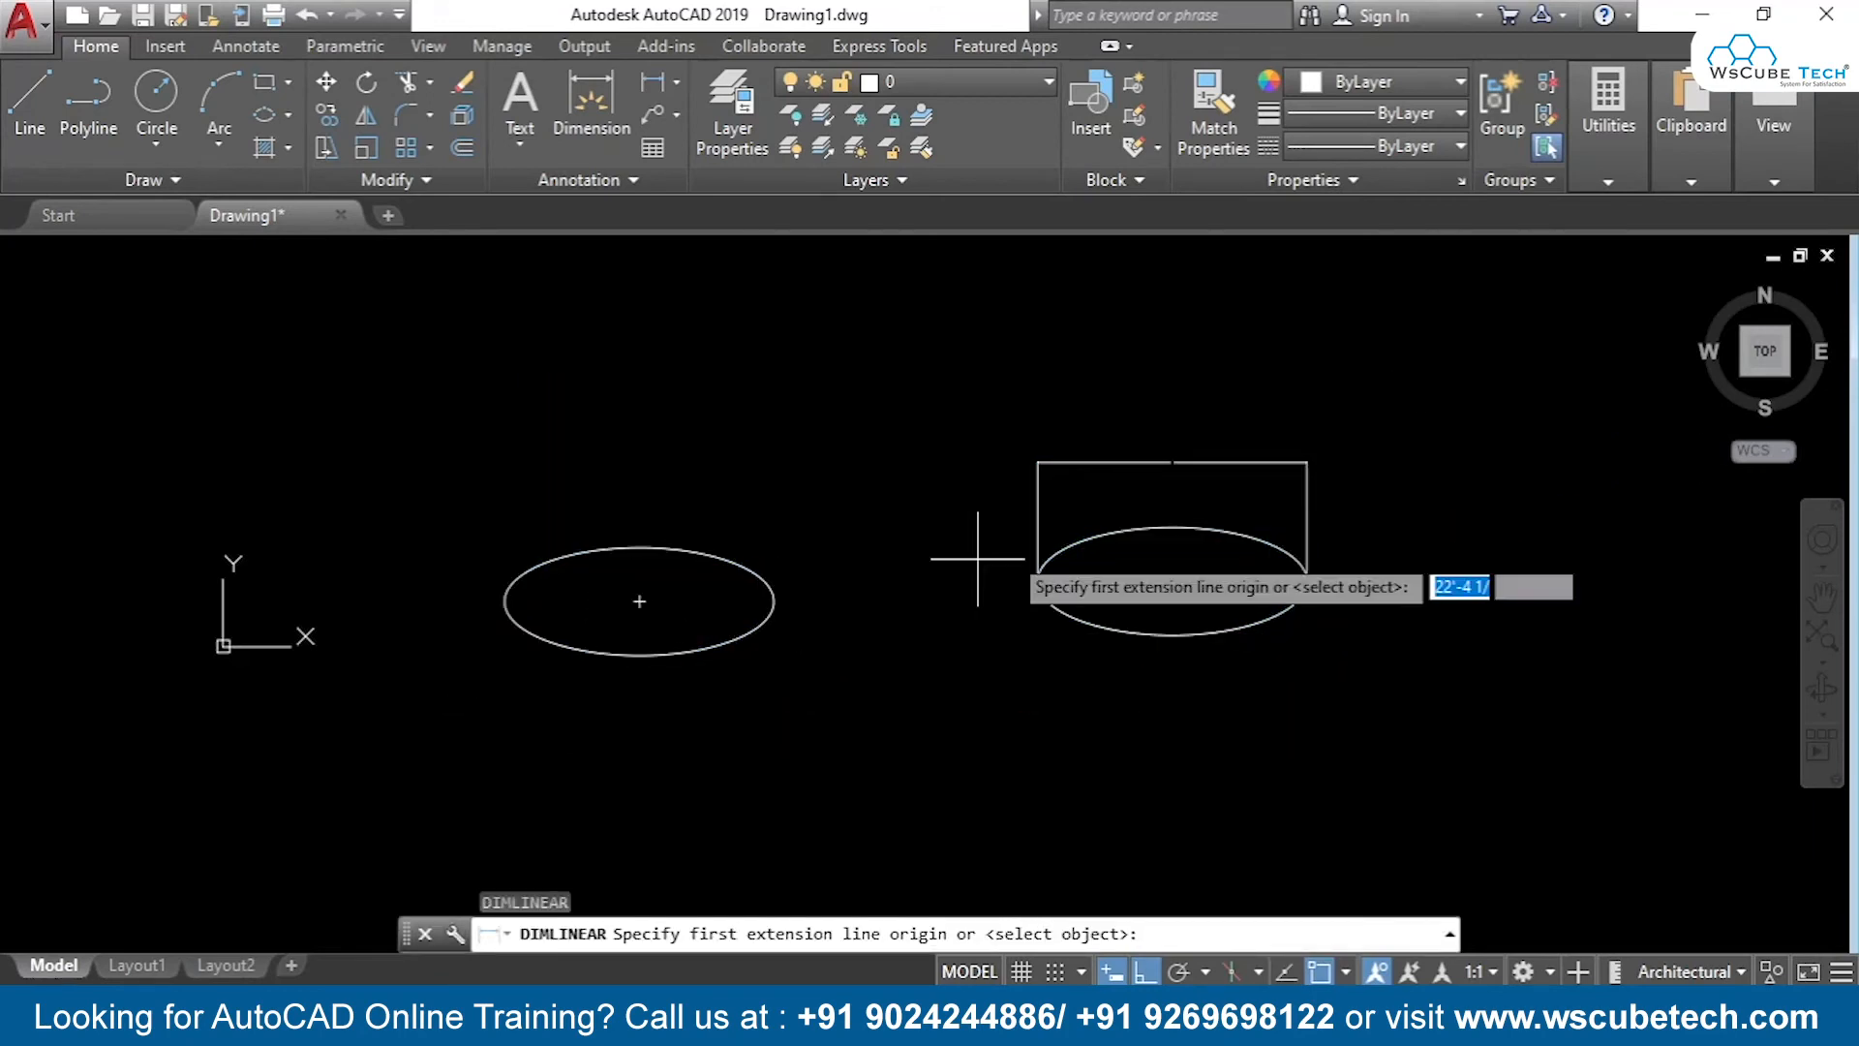
{"action": "left_click", "coordinate": [1393, 357]}
{"action": "left_click", "coordinate": [1071, 616]}
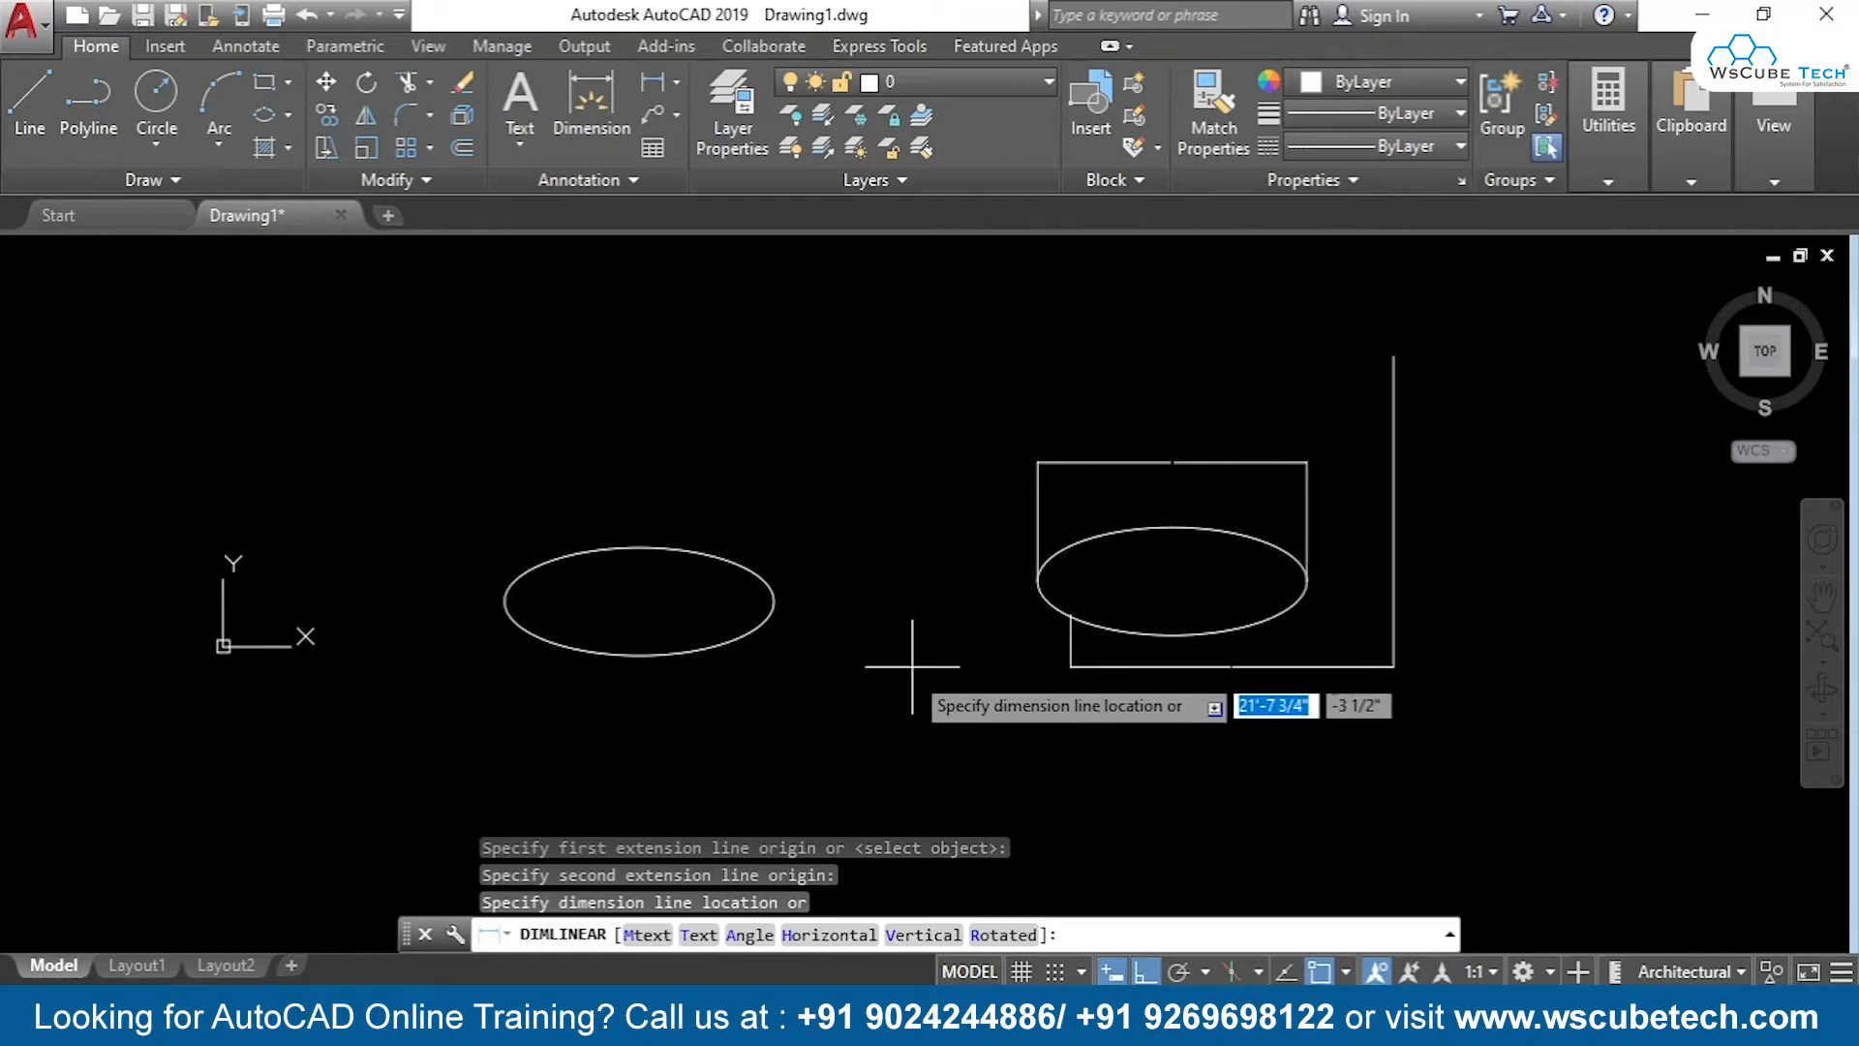
{"action": "key", "text": "Escape"}
Erase both ellipses and the linear dimension from the drawing
{"action": "left_click", "coordinate": [1491, 385]}
{"action": "left_click", "coordinate": [365, 781]}
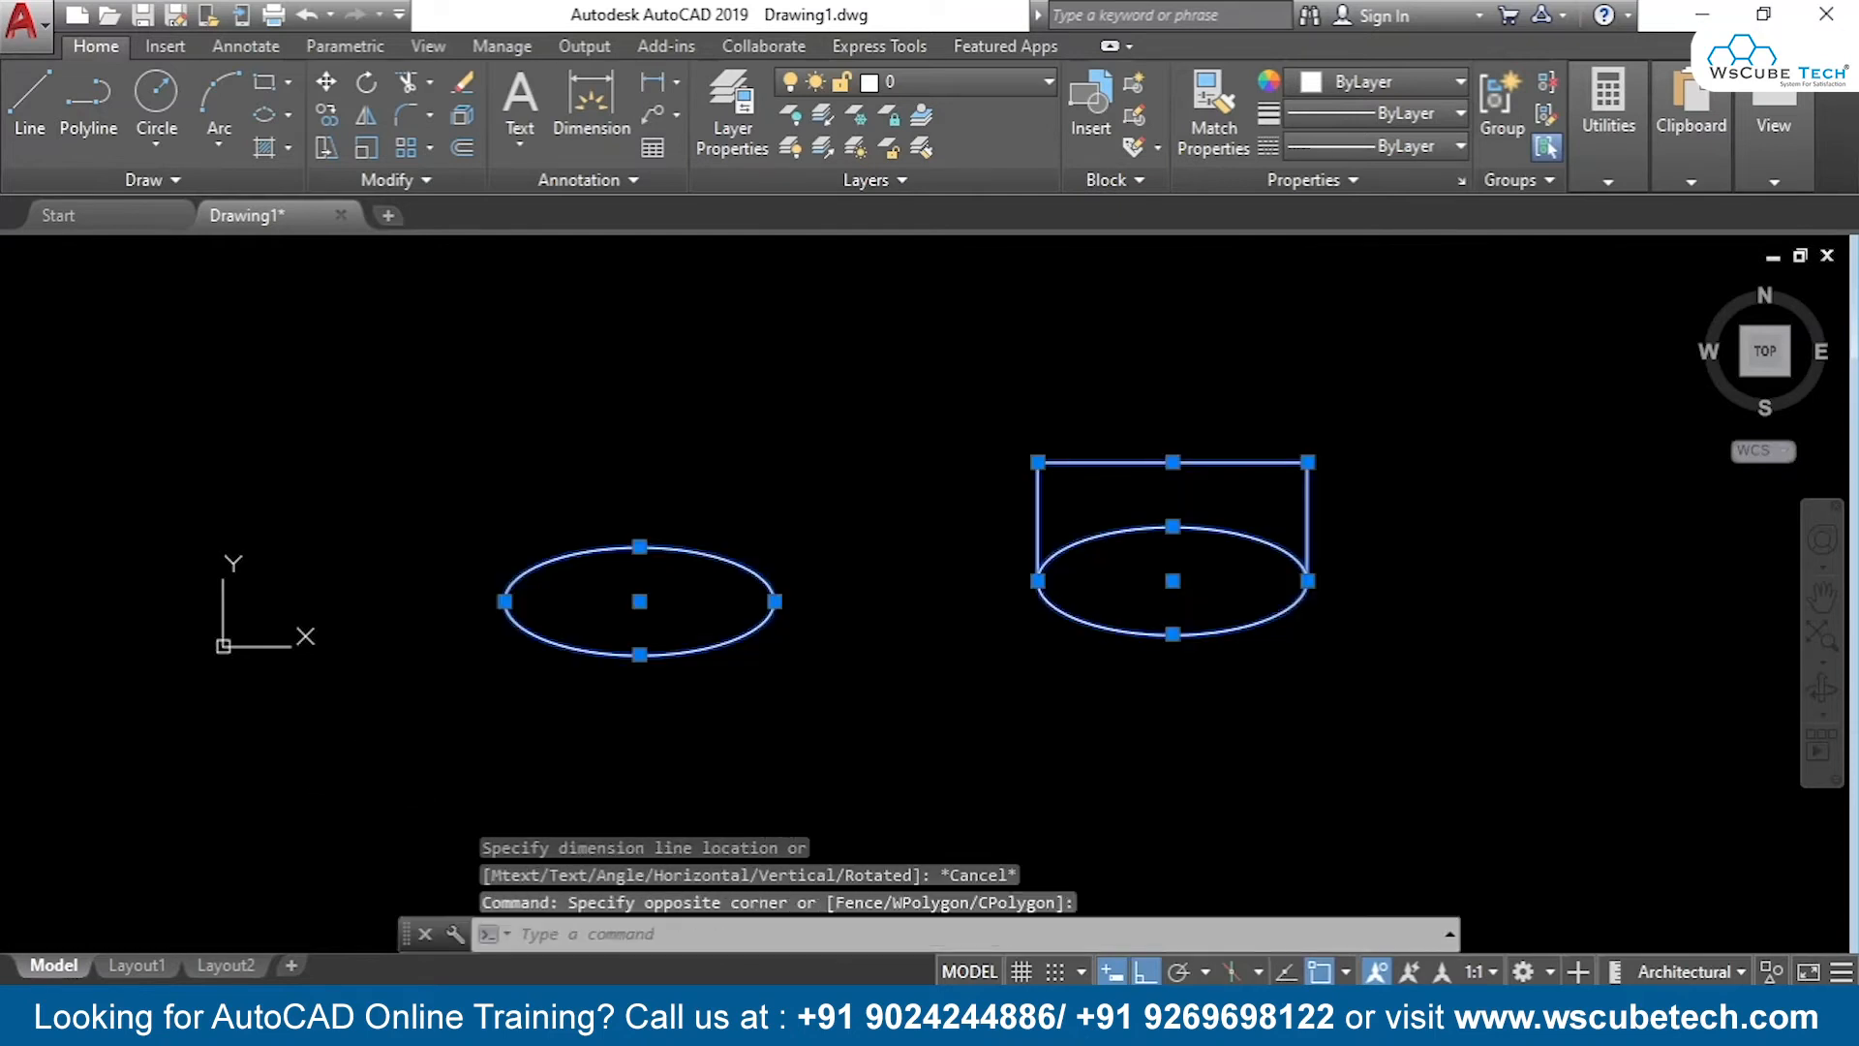
{"action": "key", "text": "Delete"}
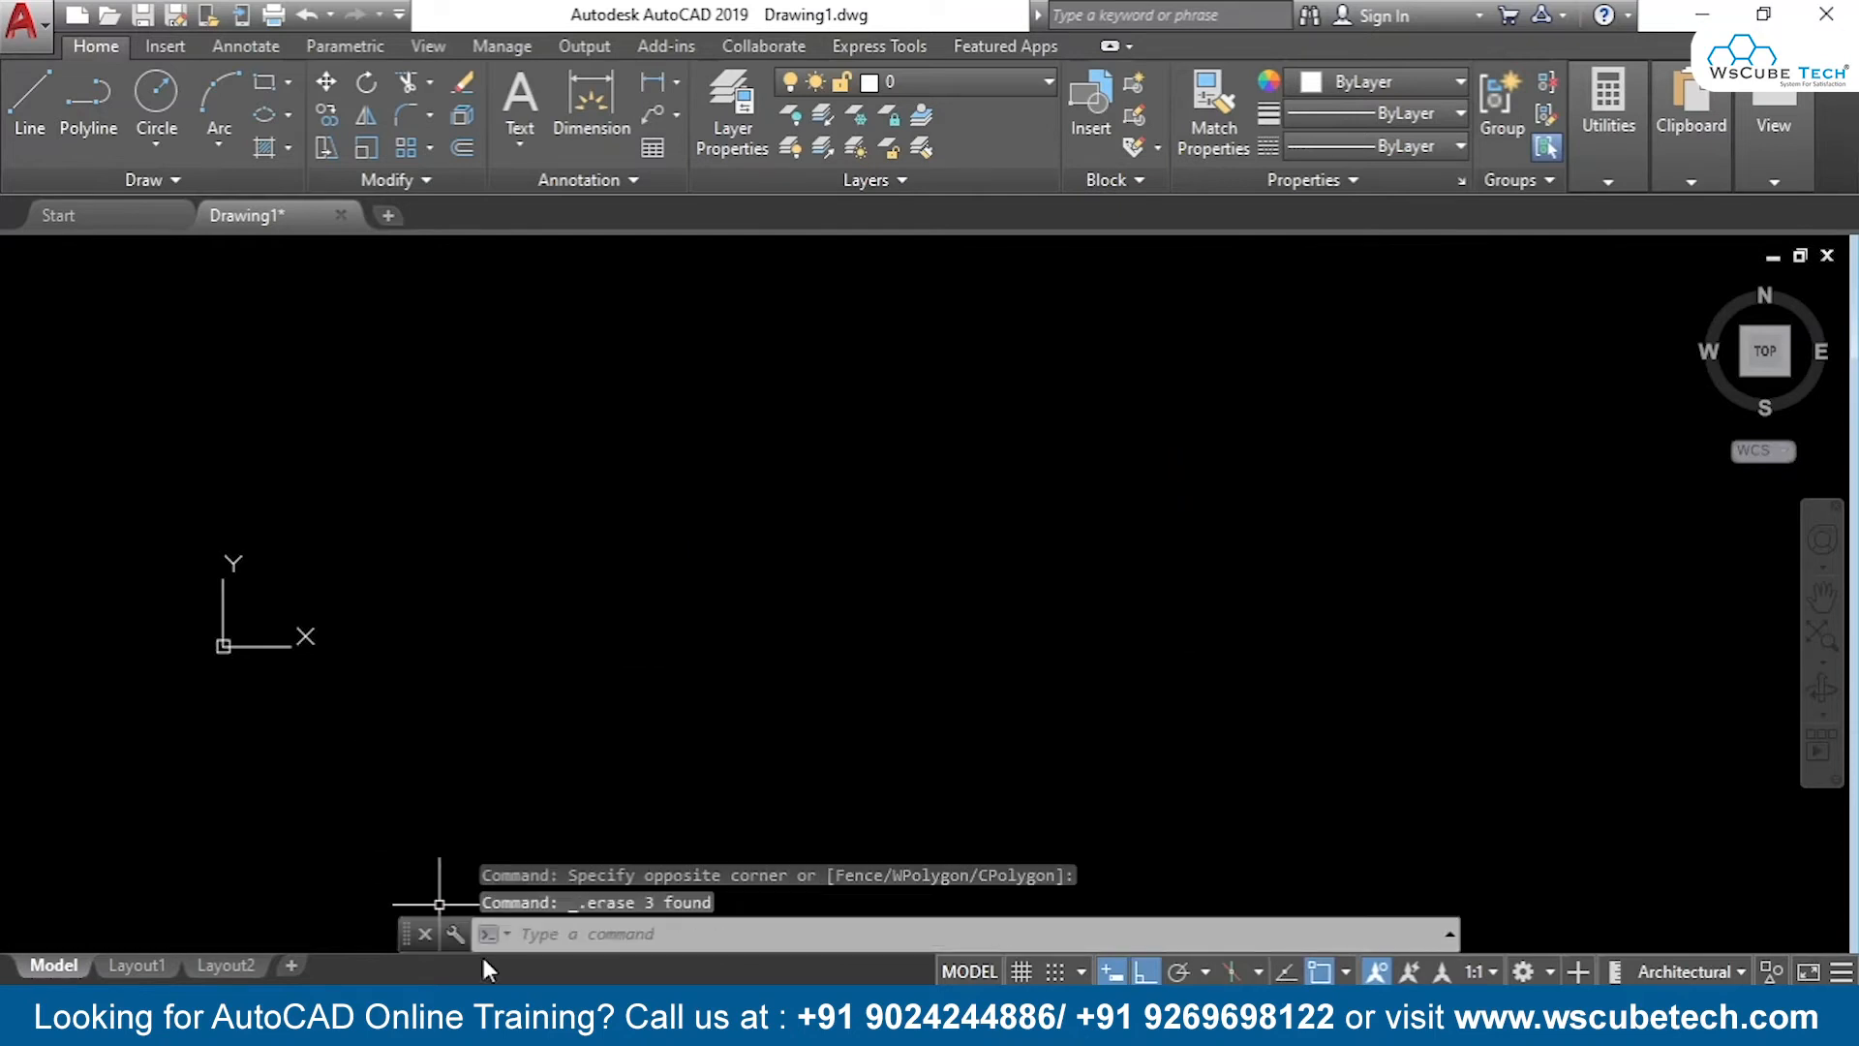
With Ortho off, draw an ellipse by the Axis, End method with a horizontal axis, using the Rotation option around the major axis
{"action": "left_click", "coordinate": [269, 113]}
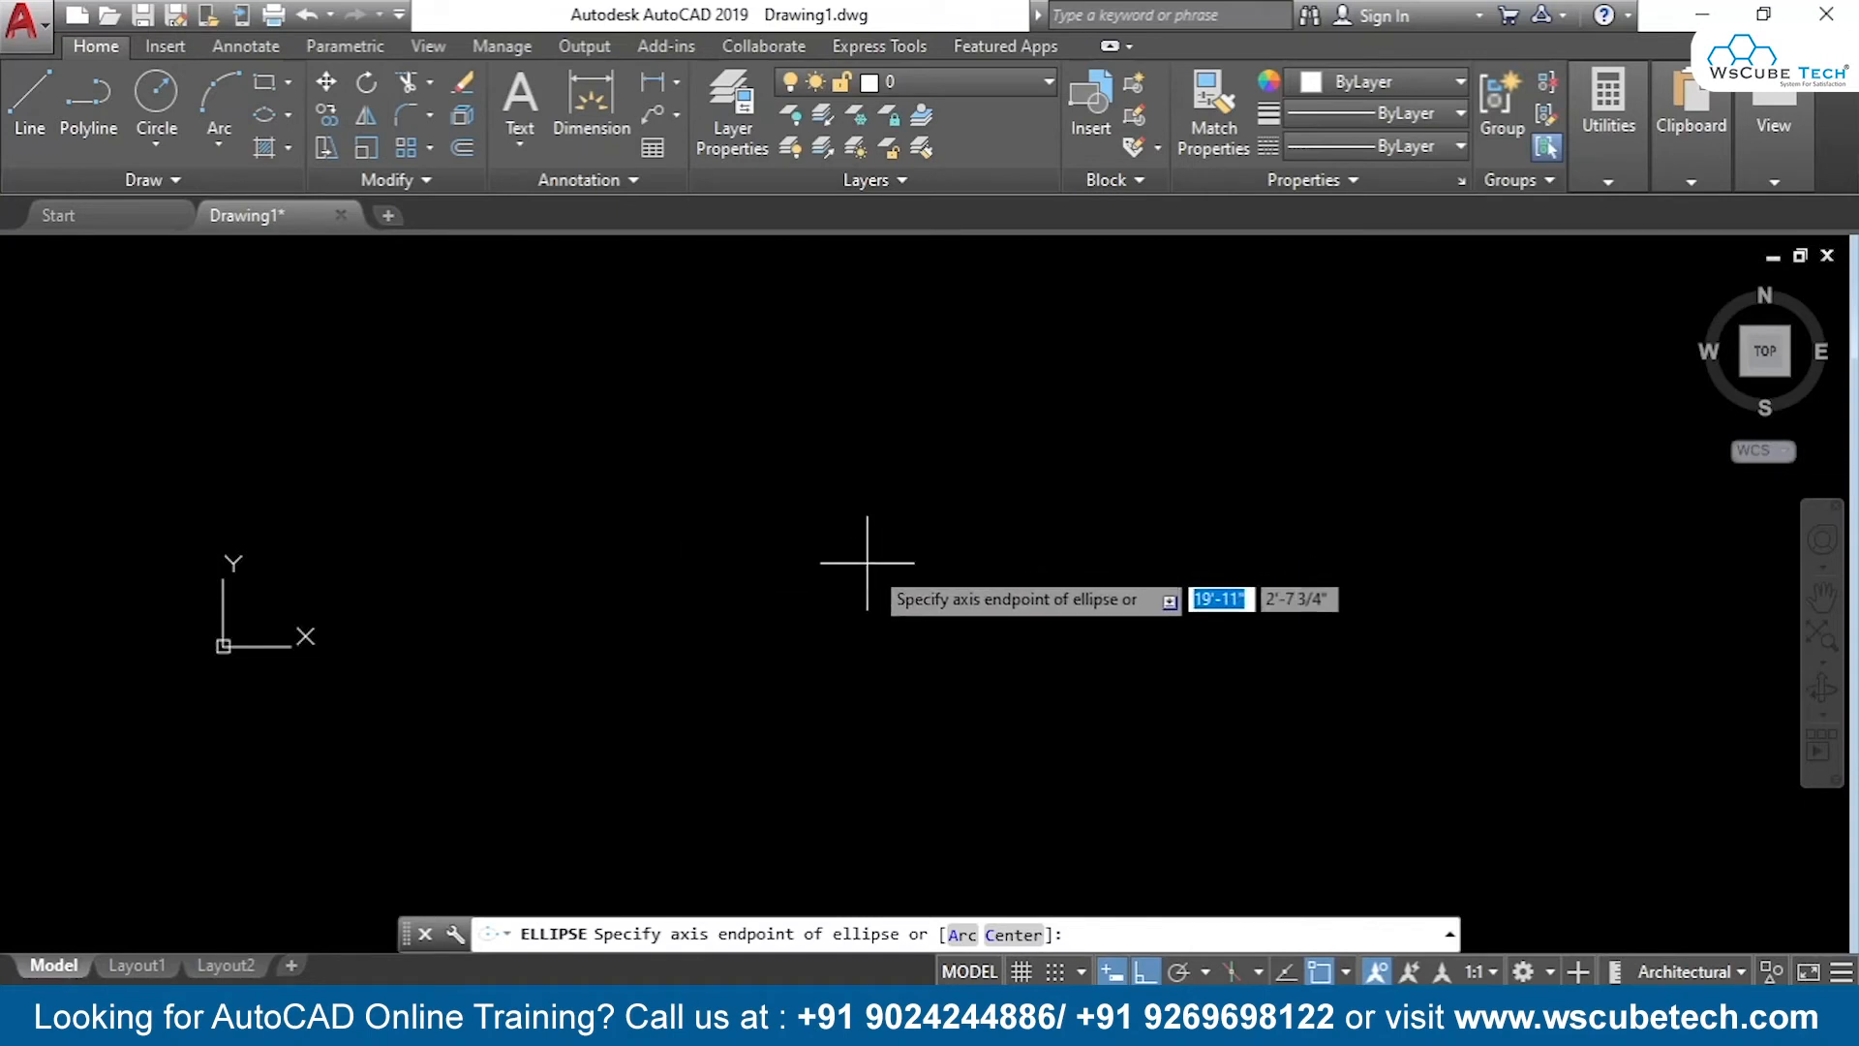
{"action": "key", "text": "Escape"}
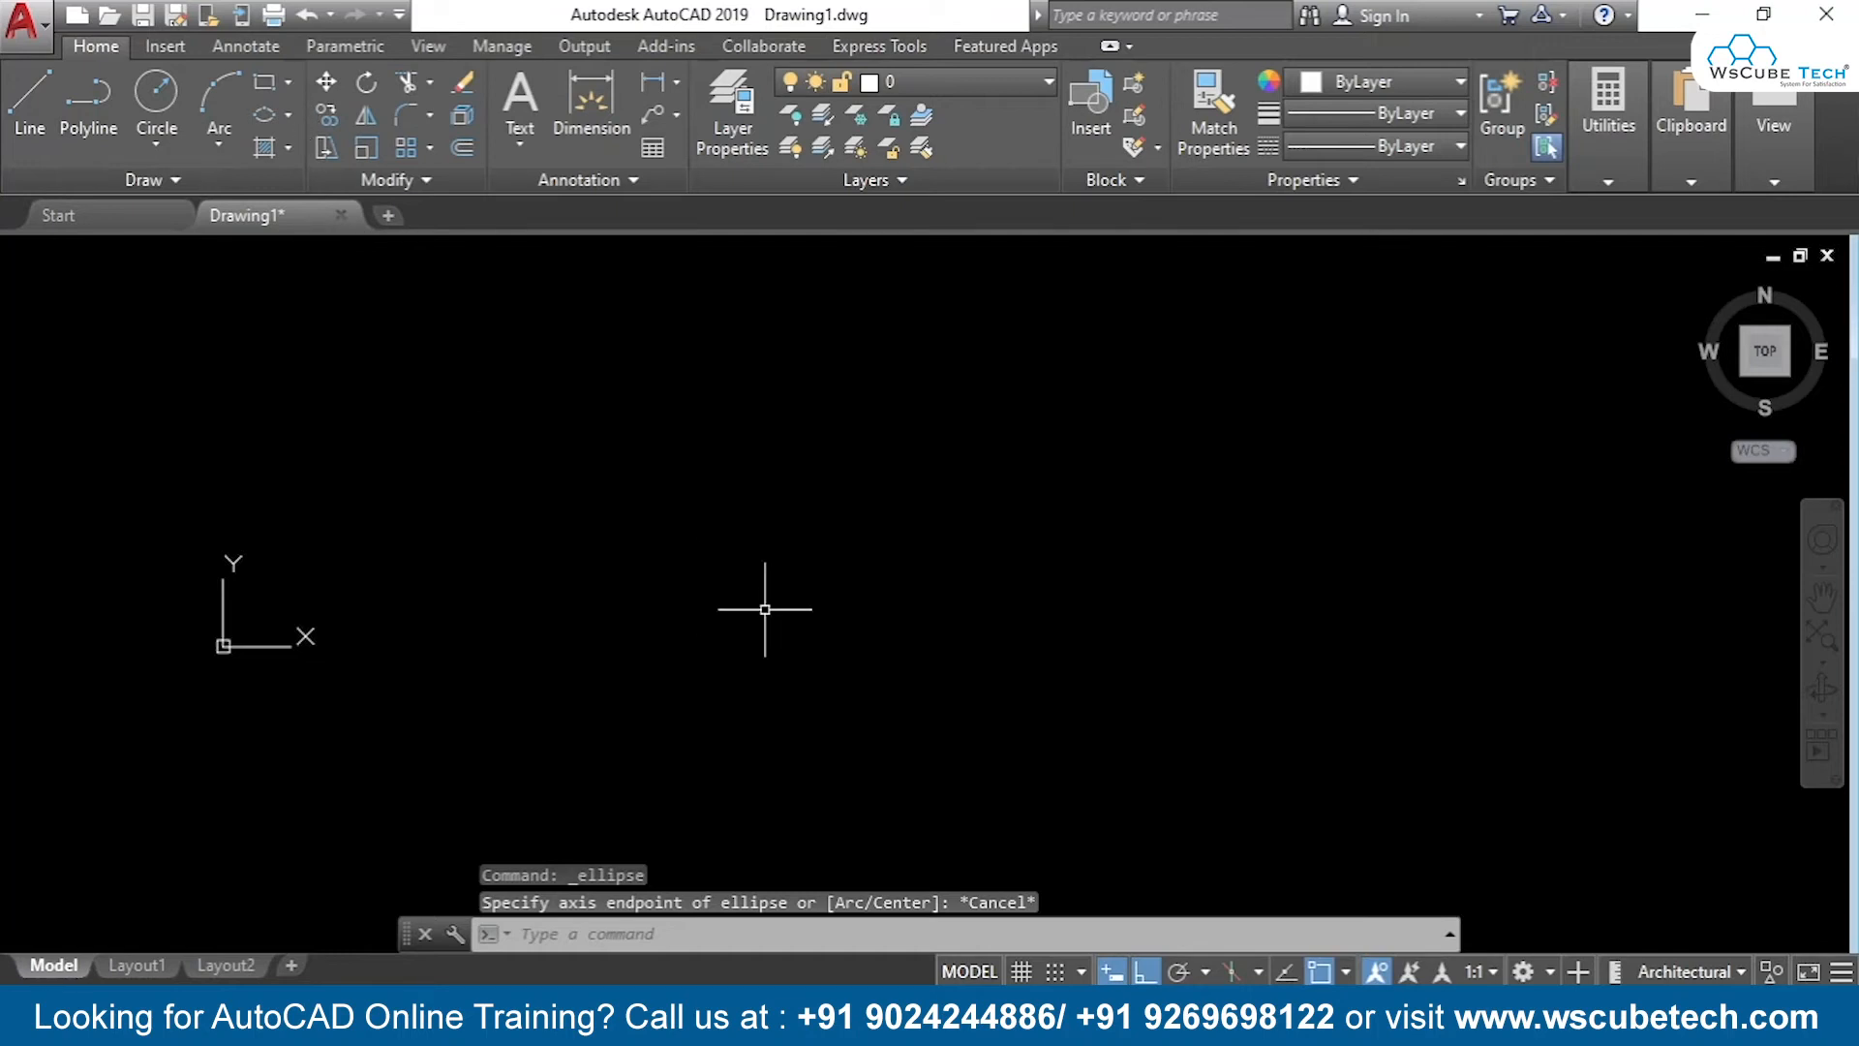
{"action": "key", "text": "Return"}
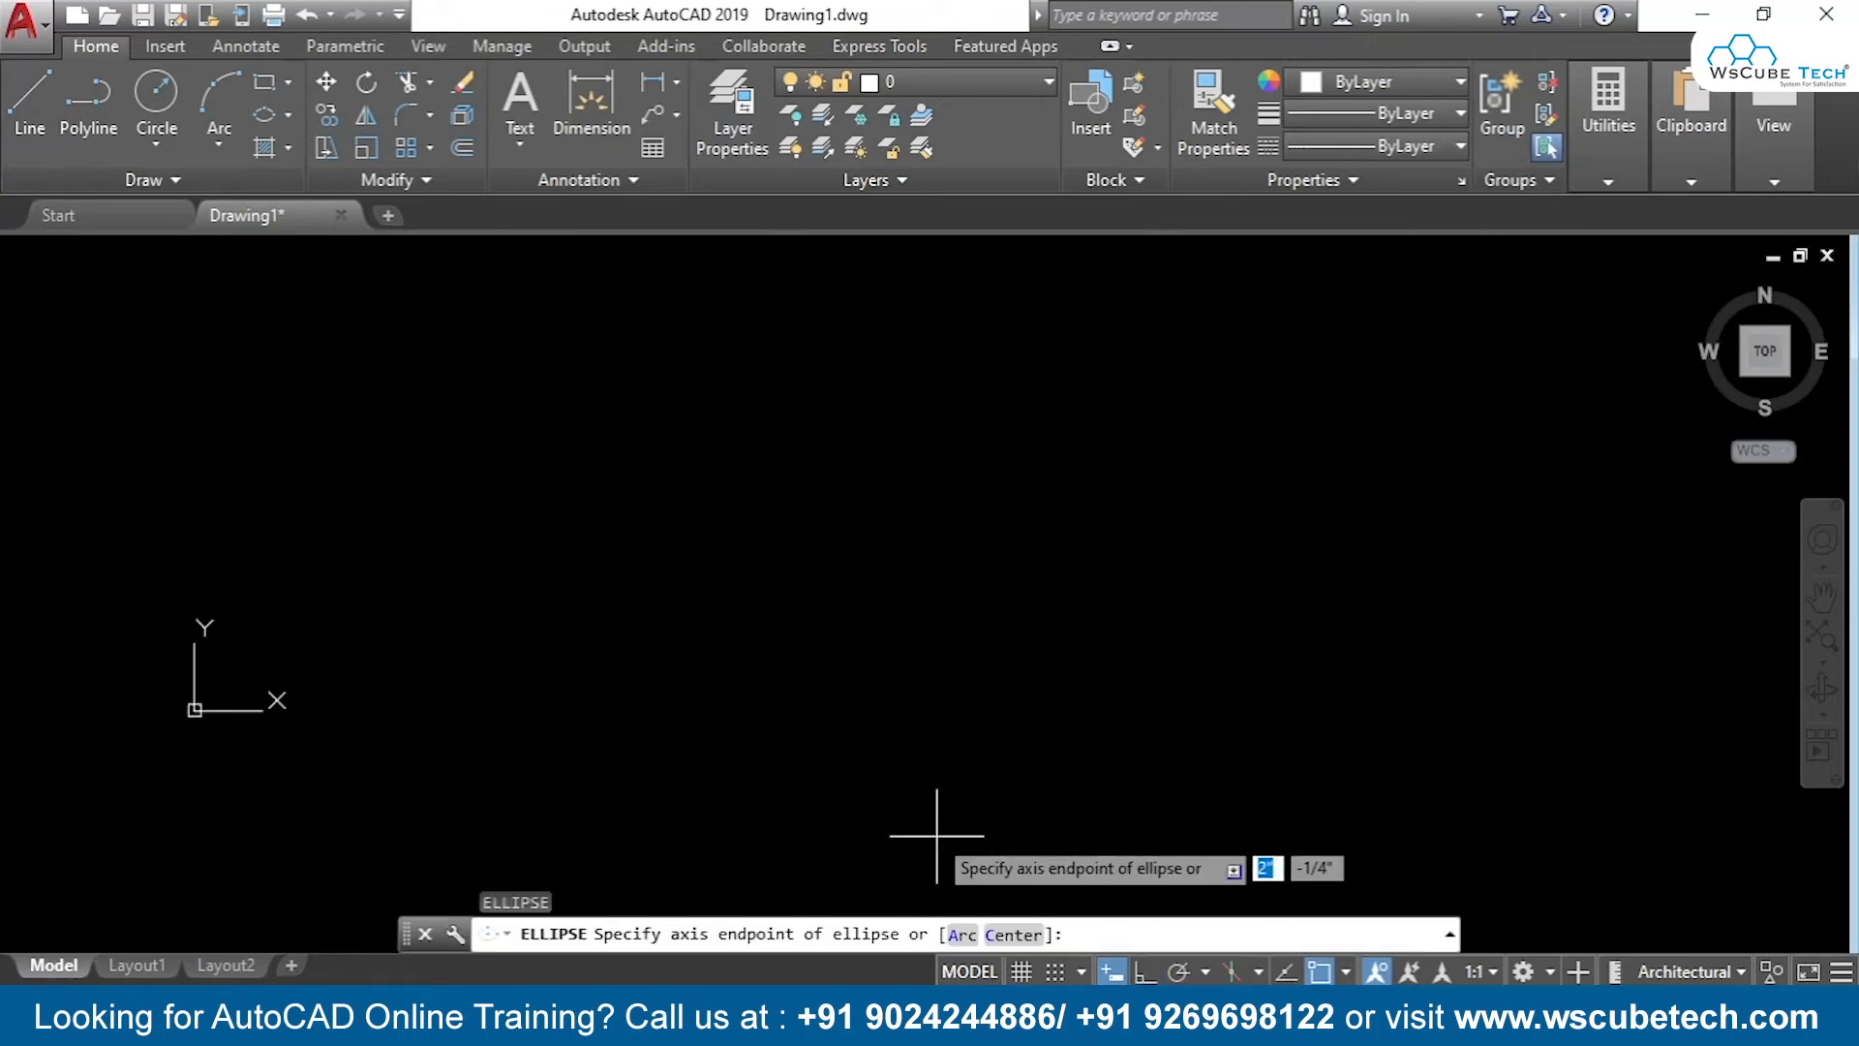
{"action": "left_click", "coordinate": [988, 564]}
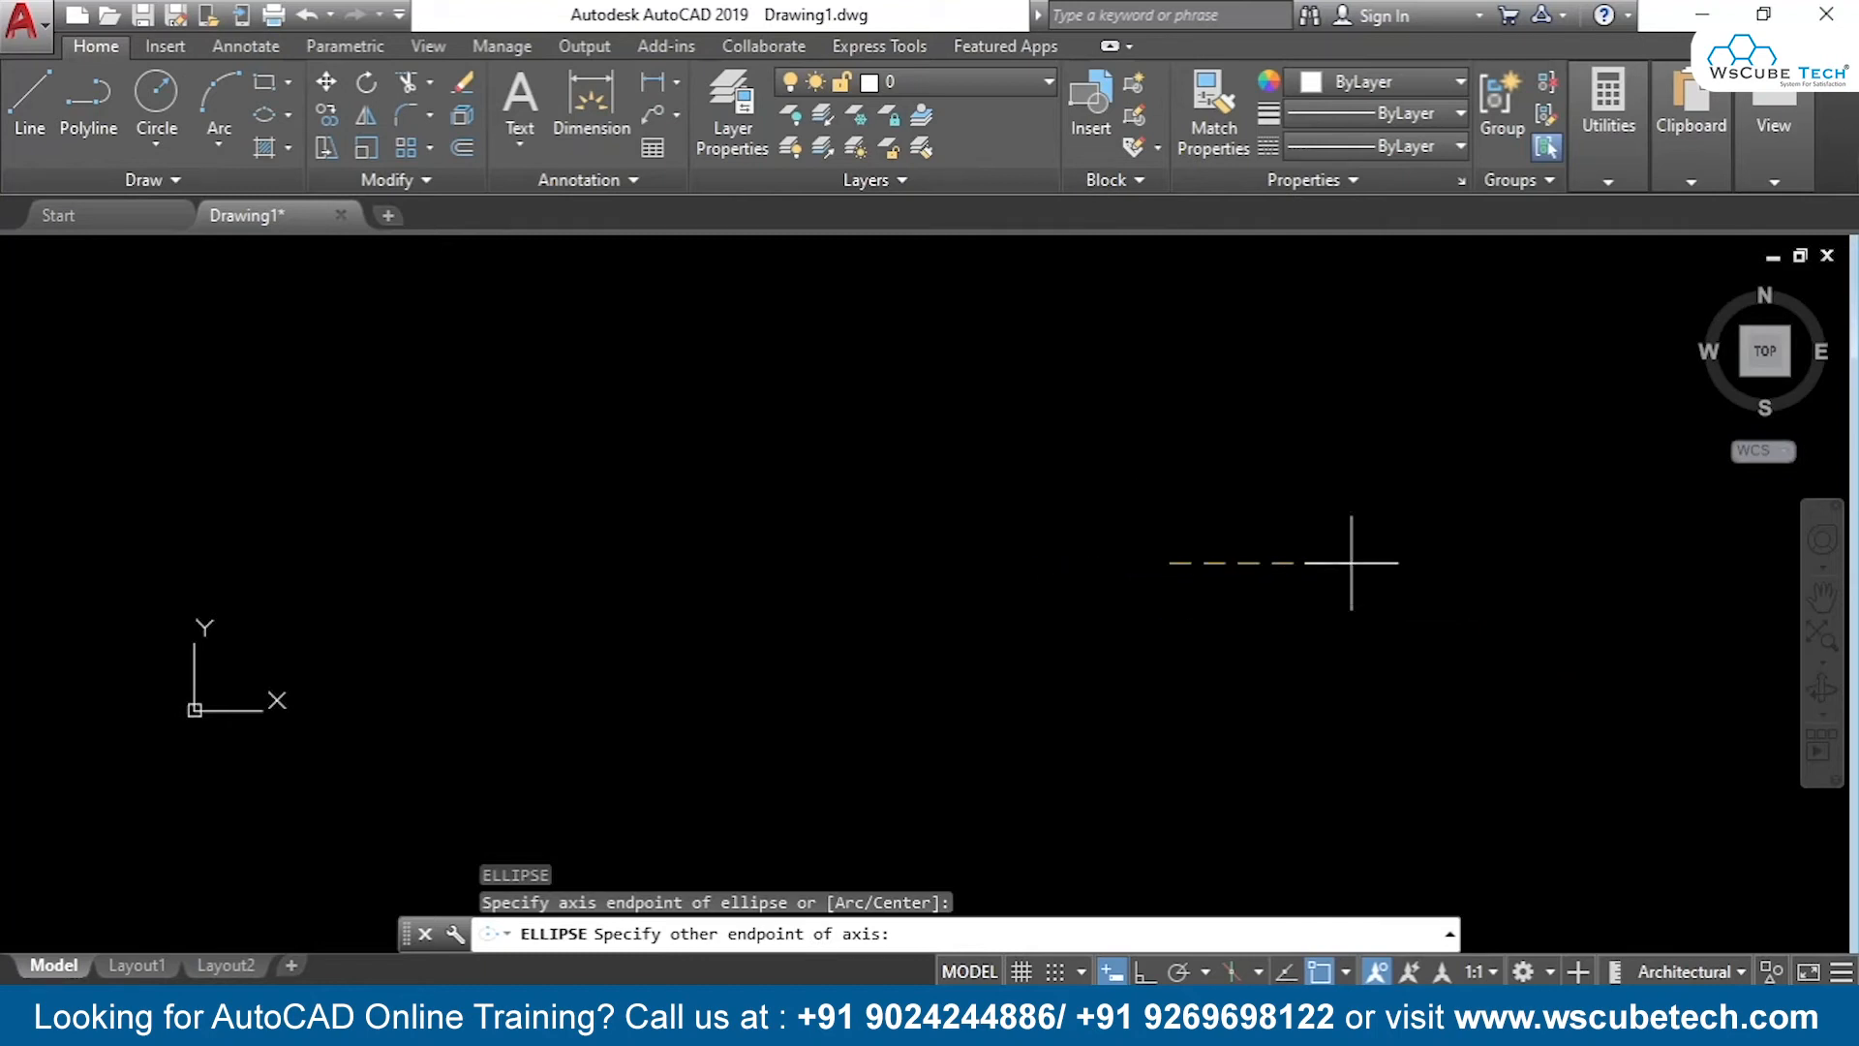
{"action": "left_click", "coordinate": [1350, 562]}
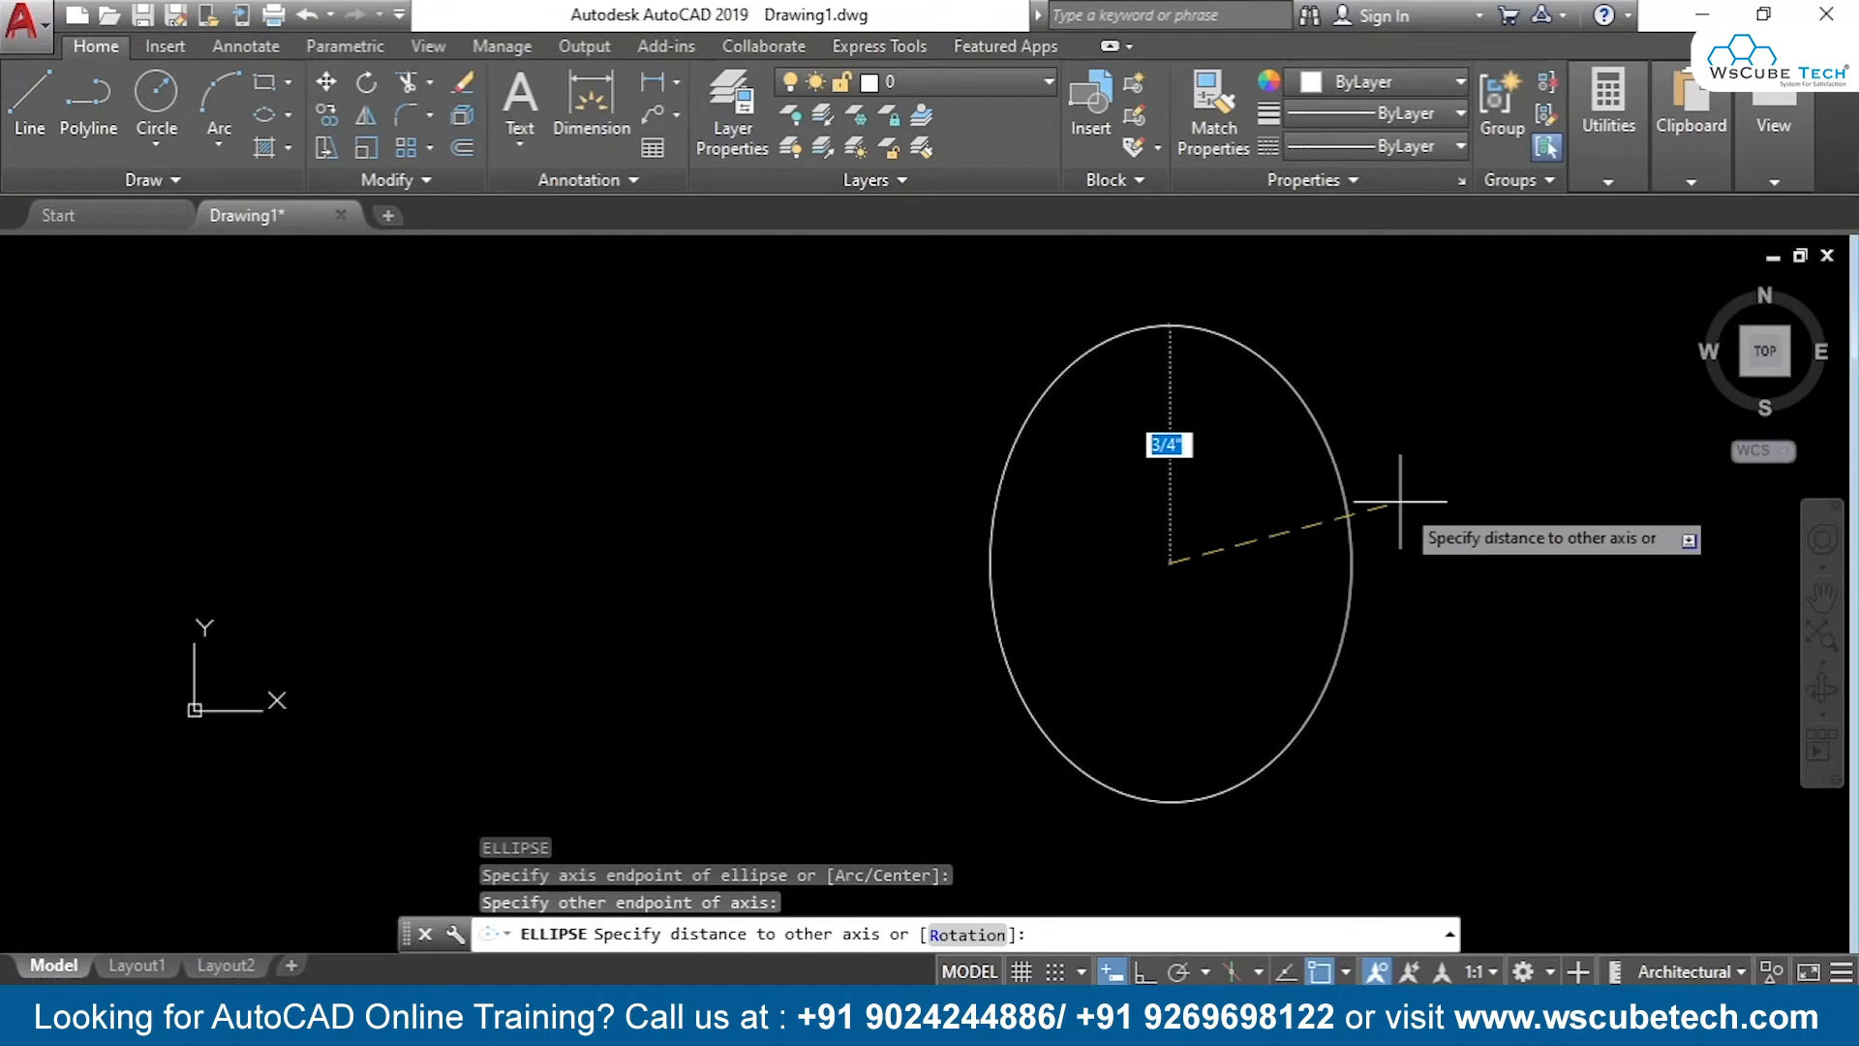
{"action": "type", "text": "r"}
{"action": "key", "text": "Return"}
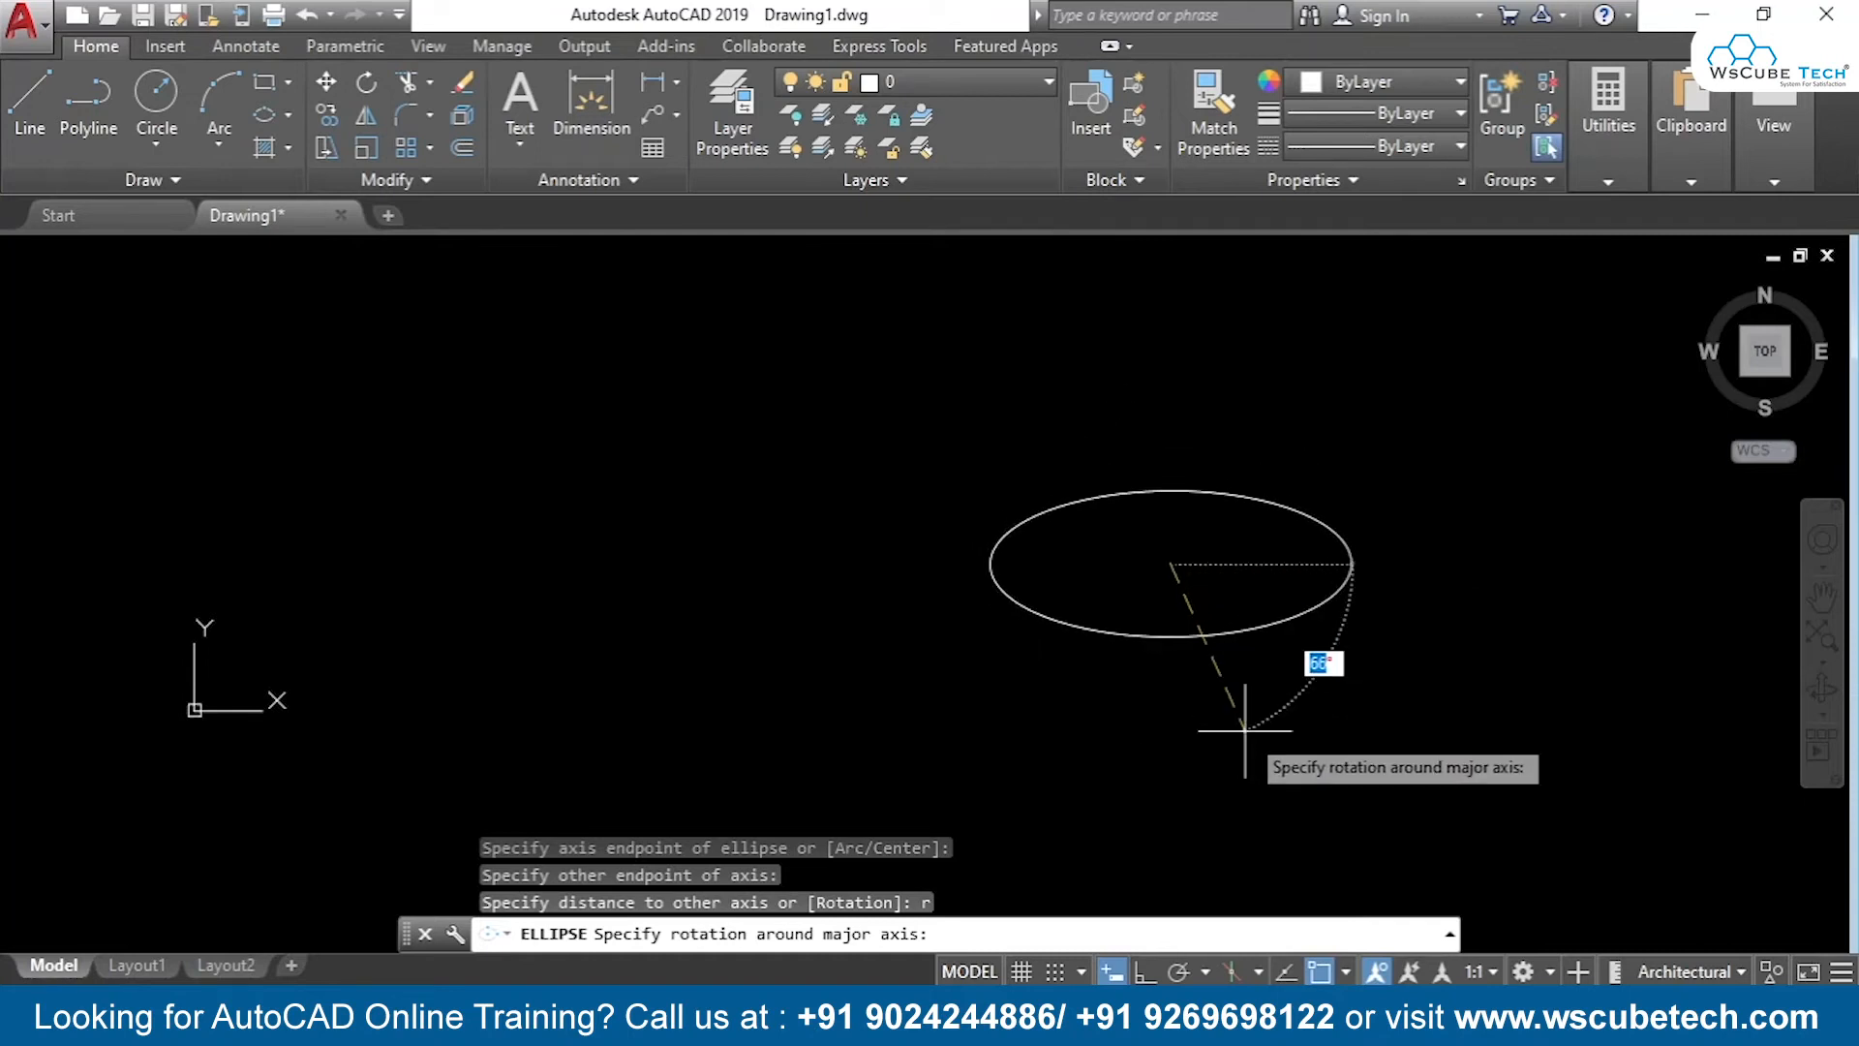
{"action": "left_click", "coordinate": [1151, 732]}
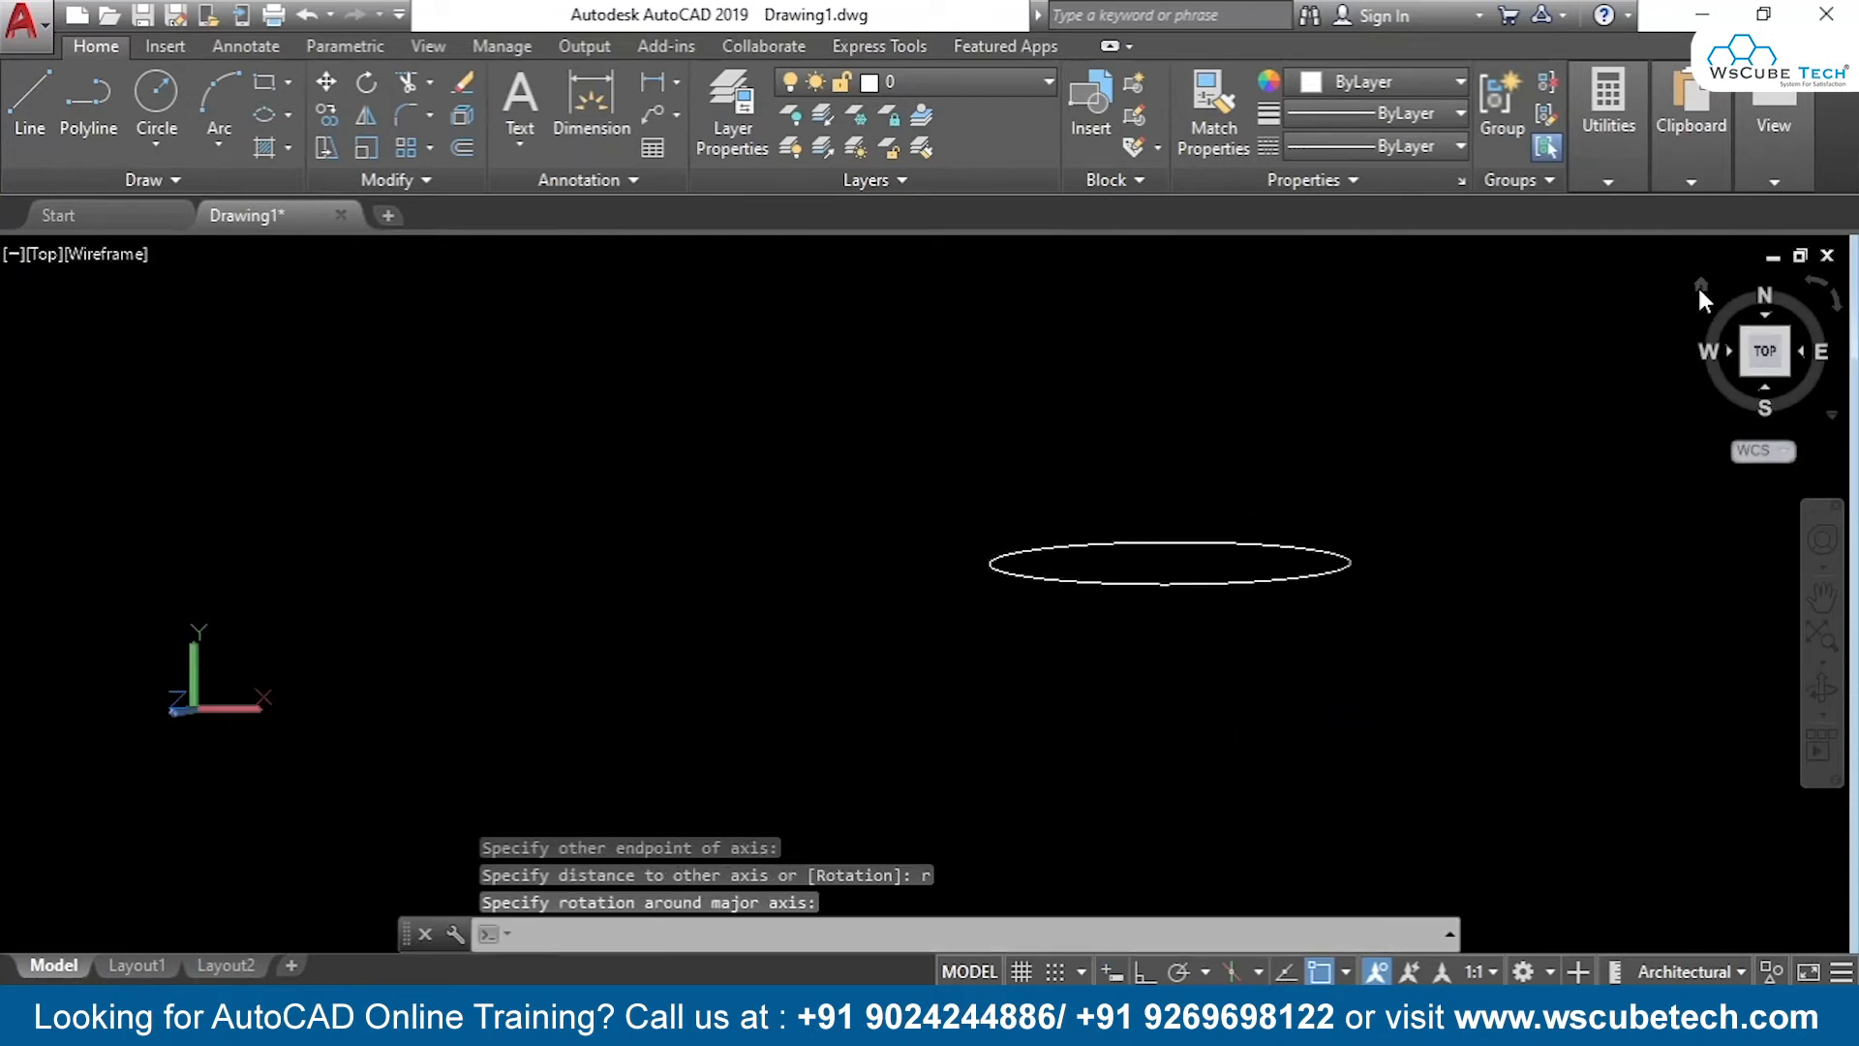
Inspect the rotated ellipse in the isometric Home view and the Top view, and erase it
{"action": "left_click", "coordinate": [1700, 287]}
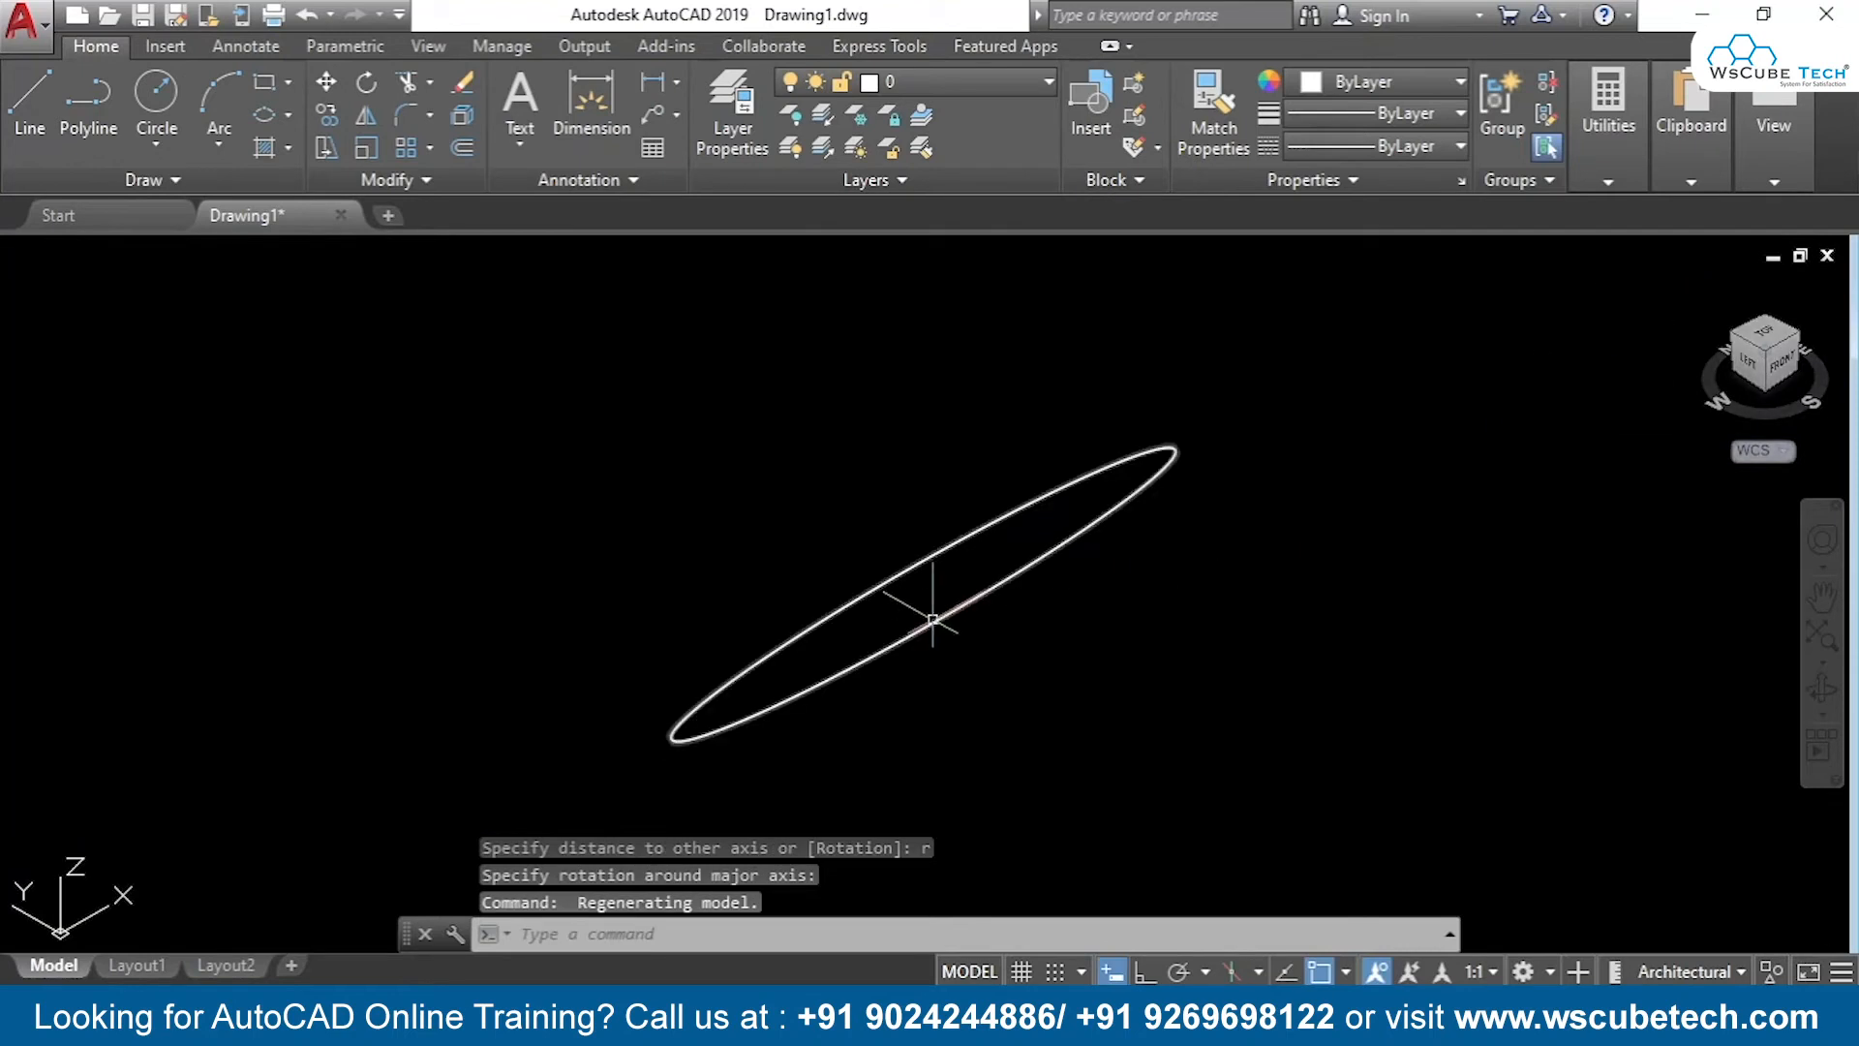
{"action": "left_click", "coordinate": [1771, 329]}
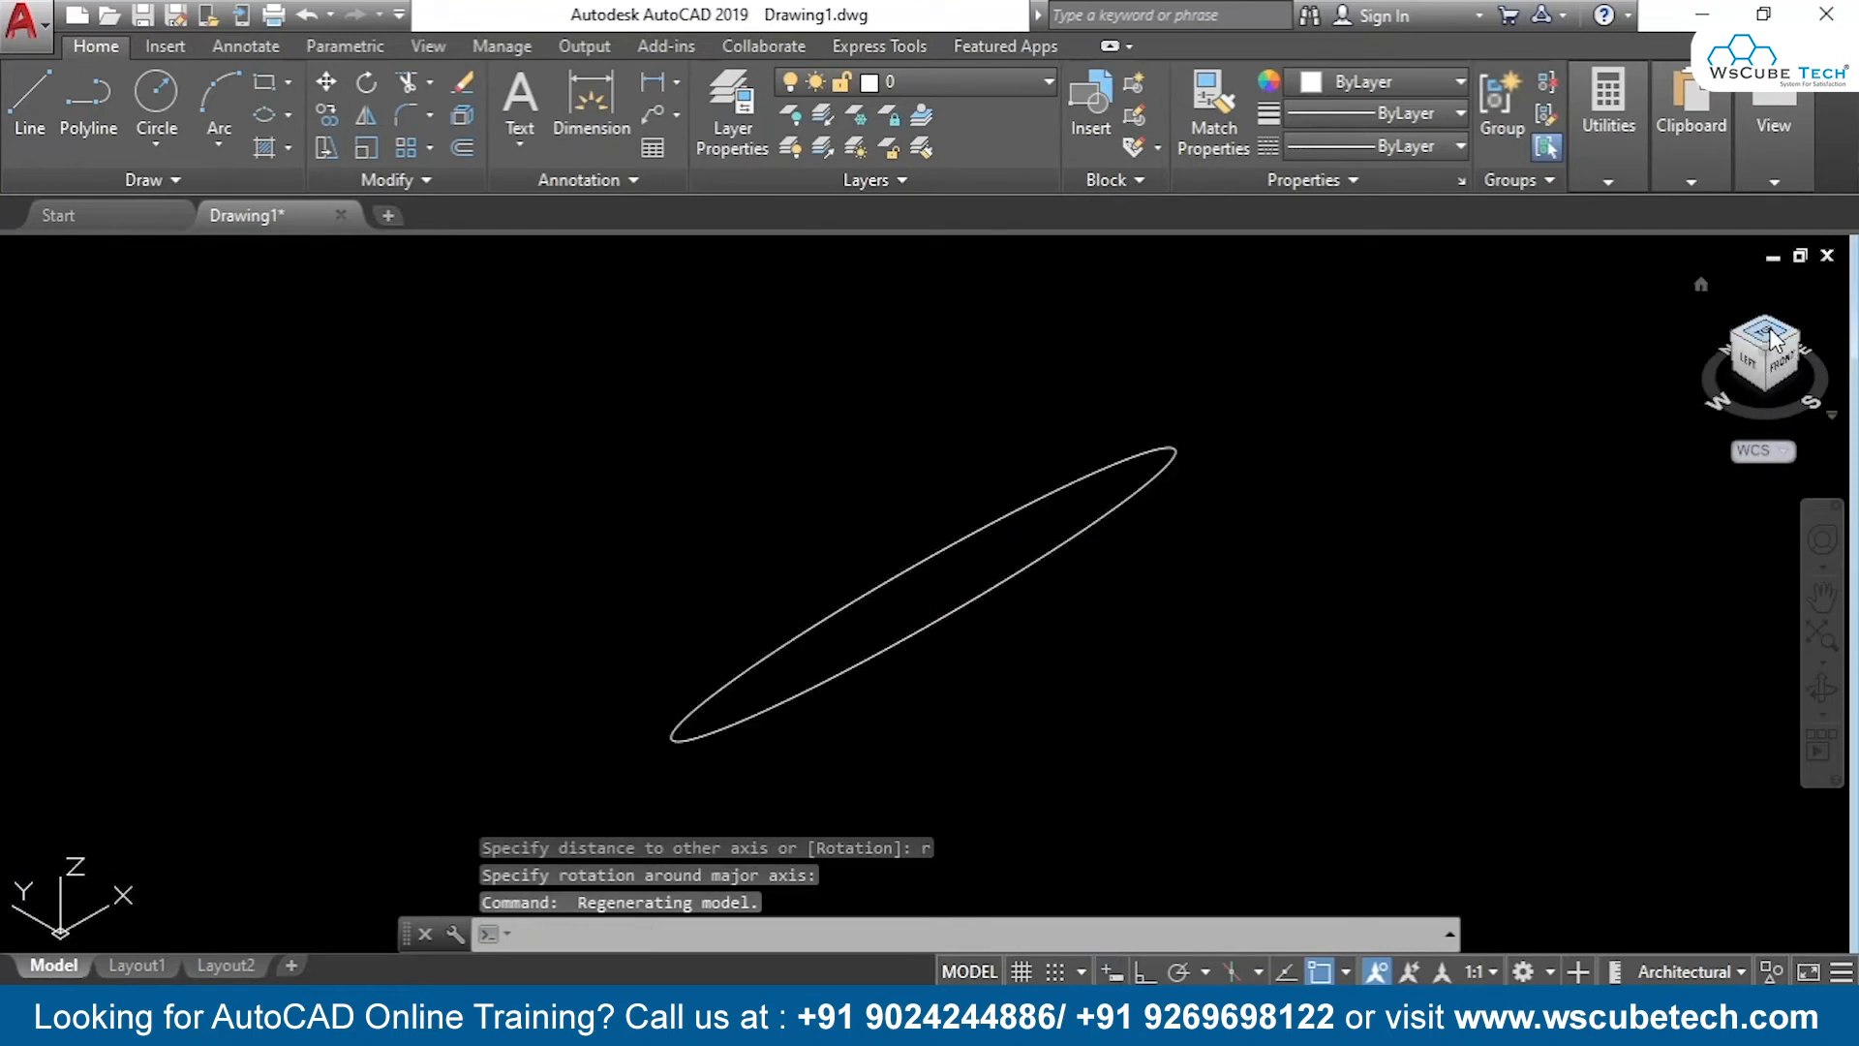
{"action": "key", "text": "ctrl+a"}
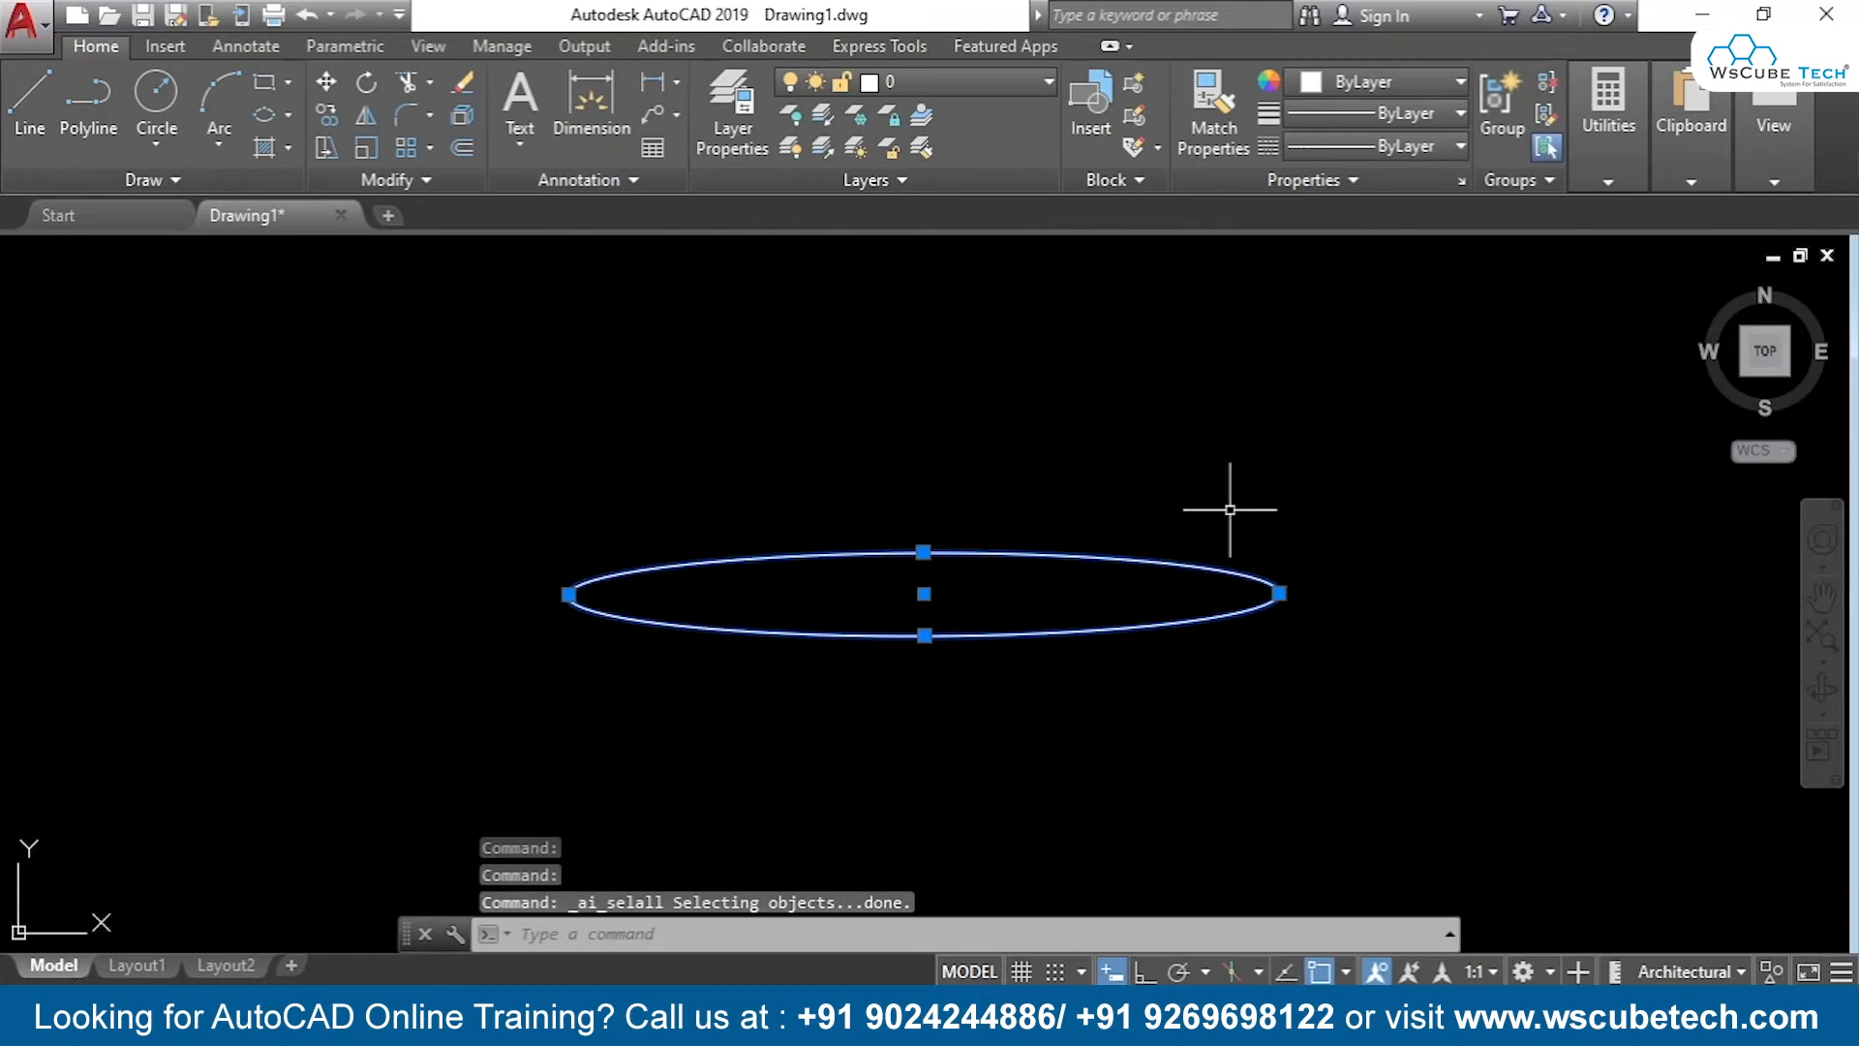
{"action": "key", "text": "Delete"}
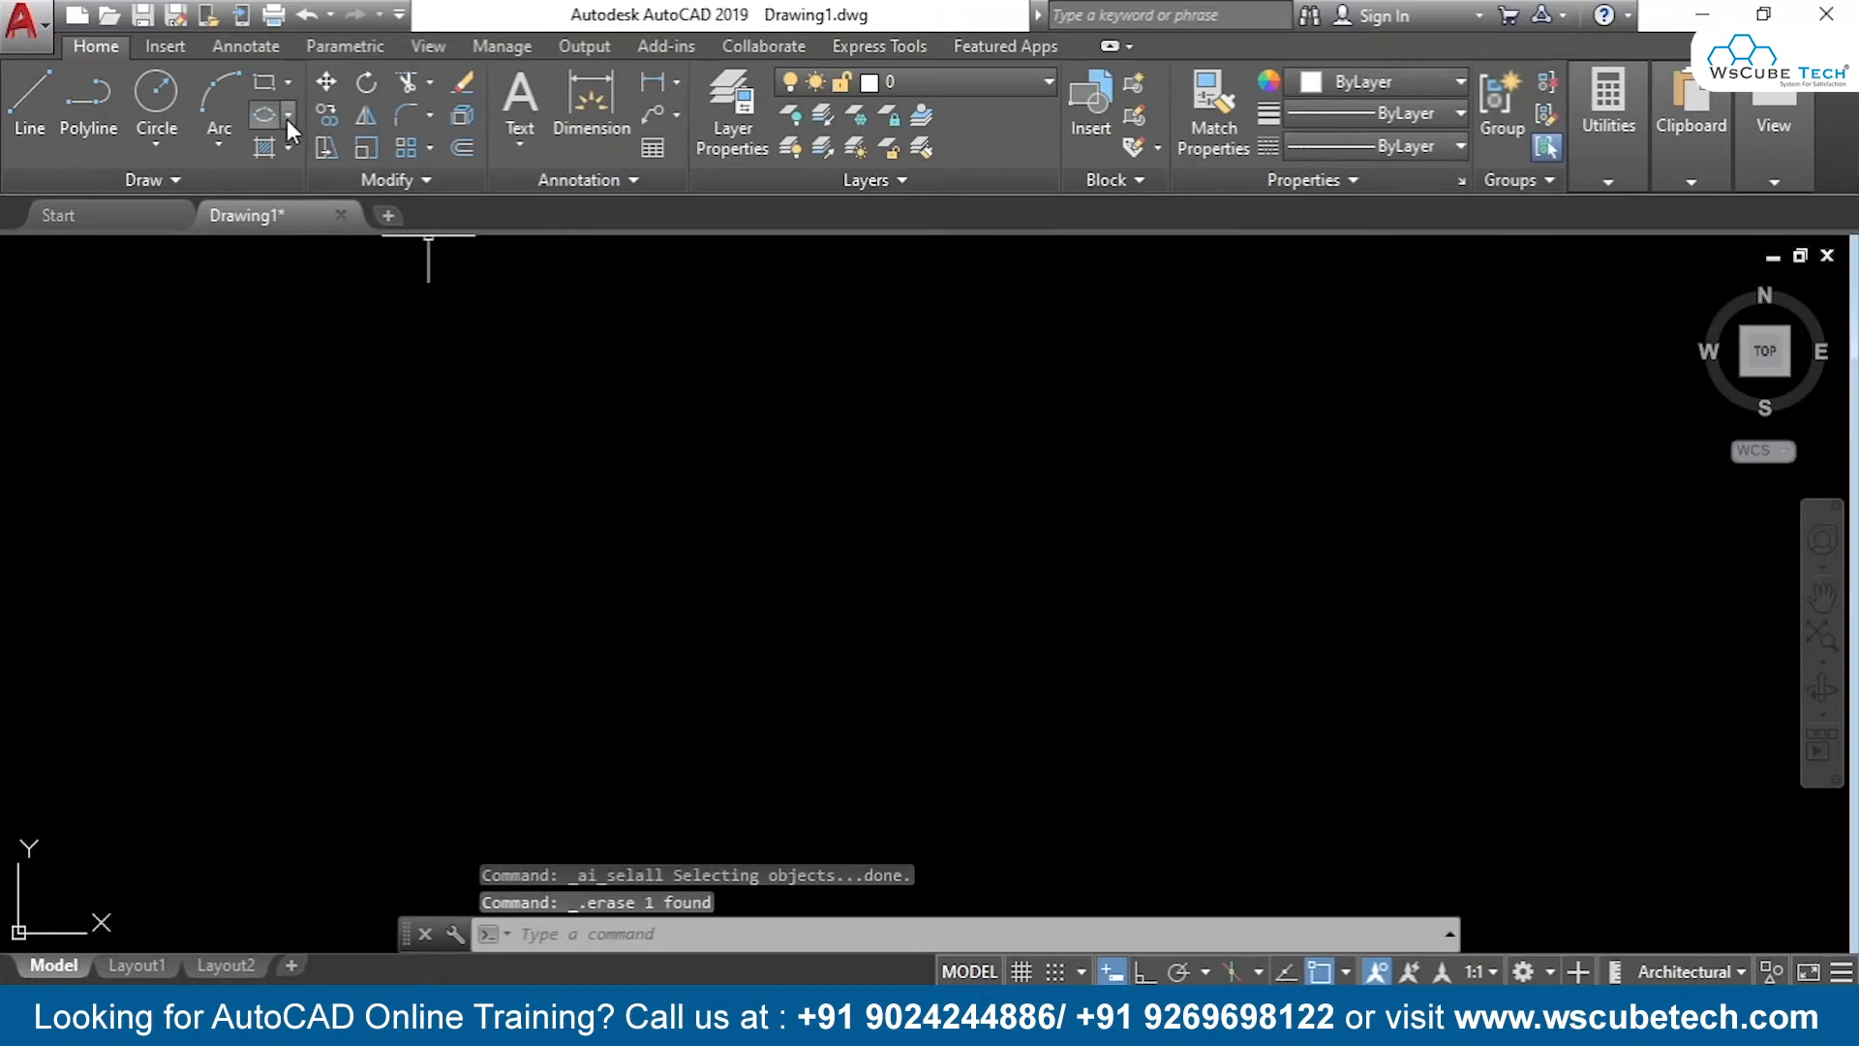
Draw an elliptical arc with the Ellipse command's Arc option on a horizontal axis, using start angle 45 and a freely picked end angle
{"action": "type", "text": "el"}
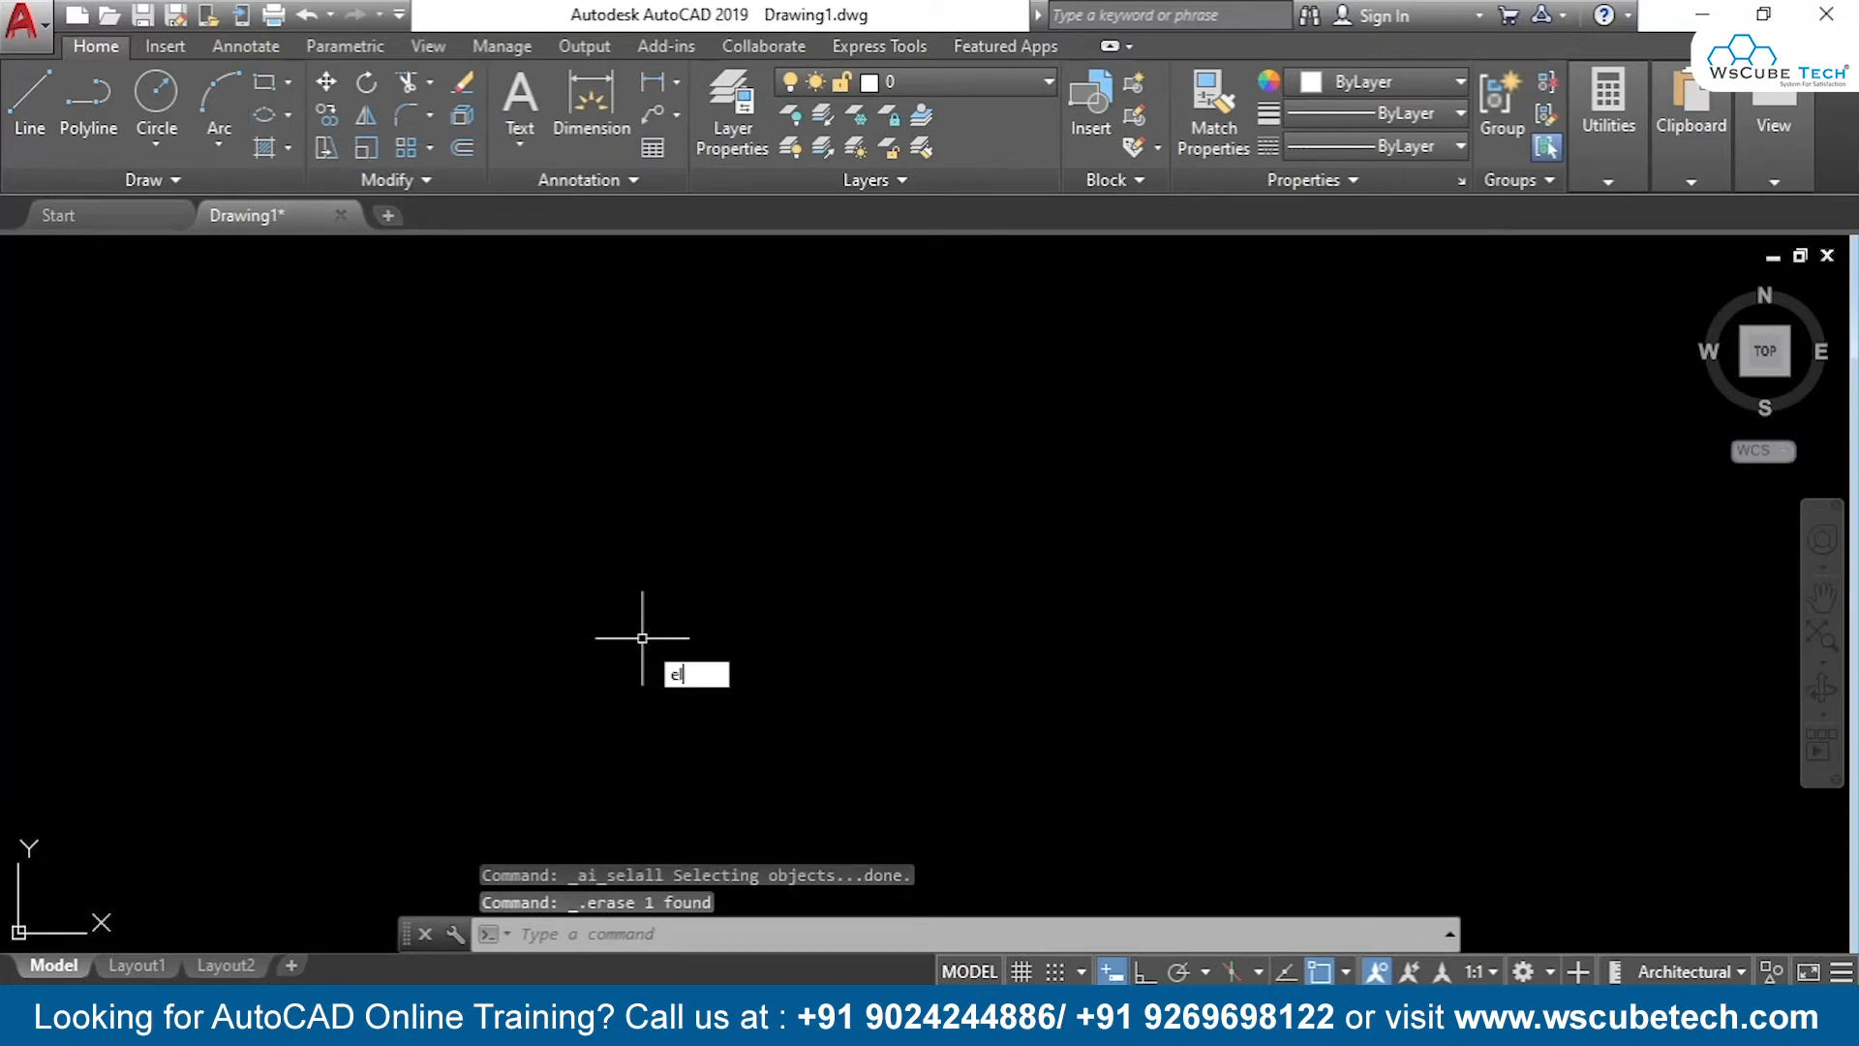
{"action": "key", "text": "Return"}
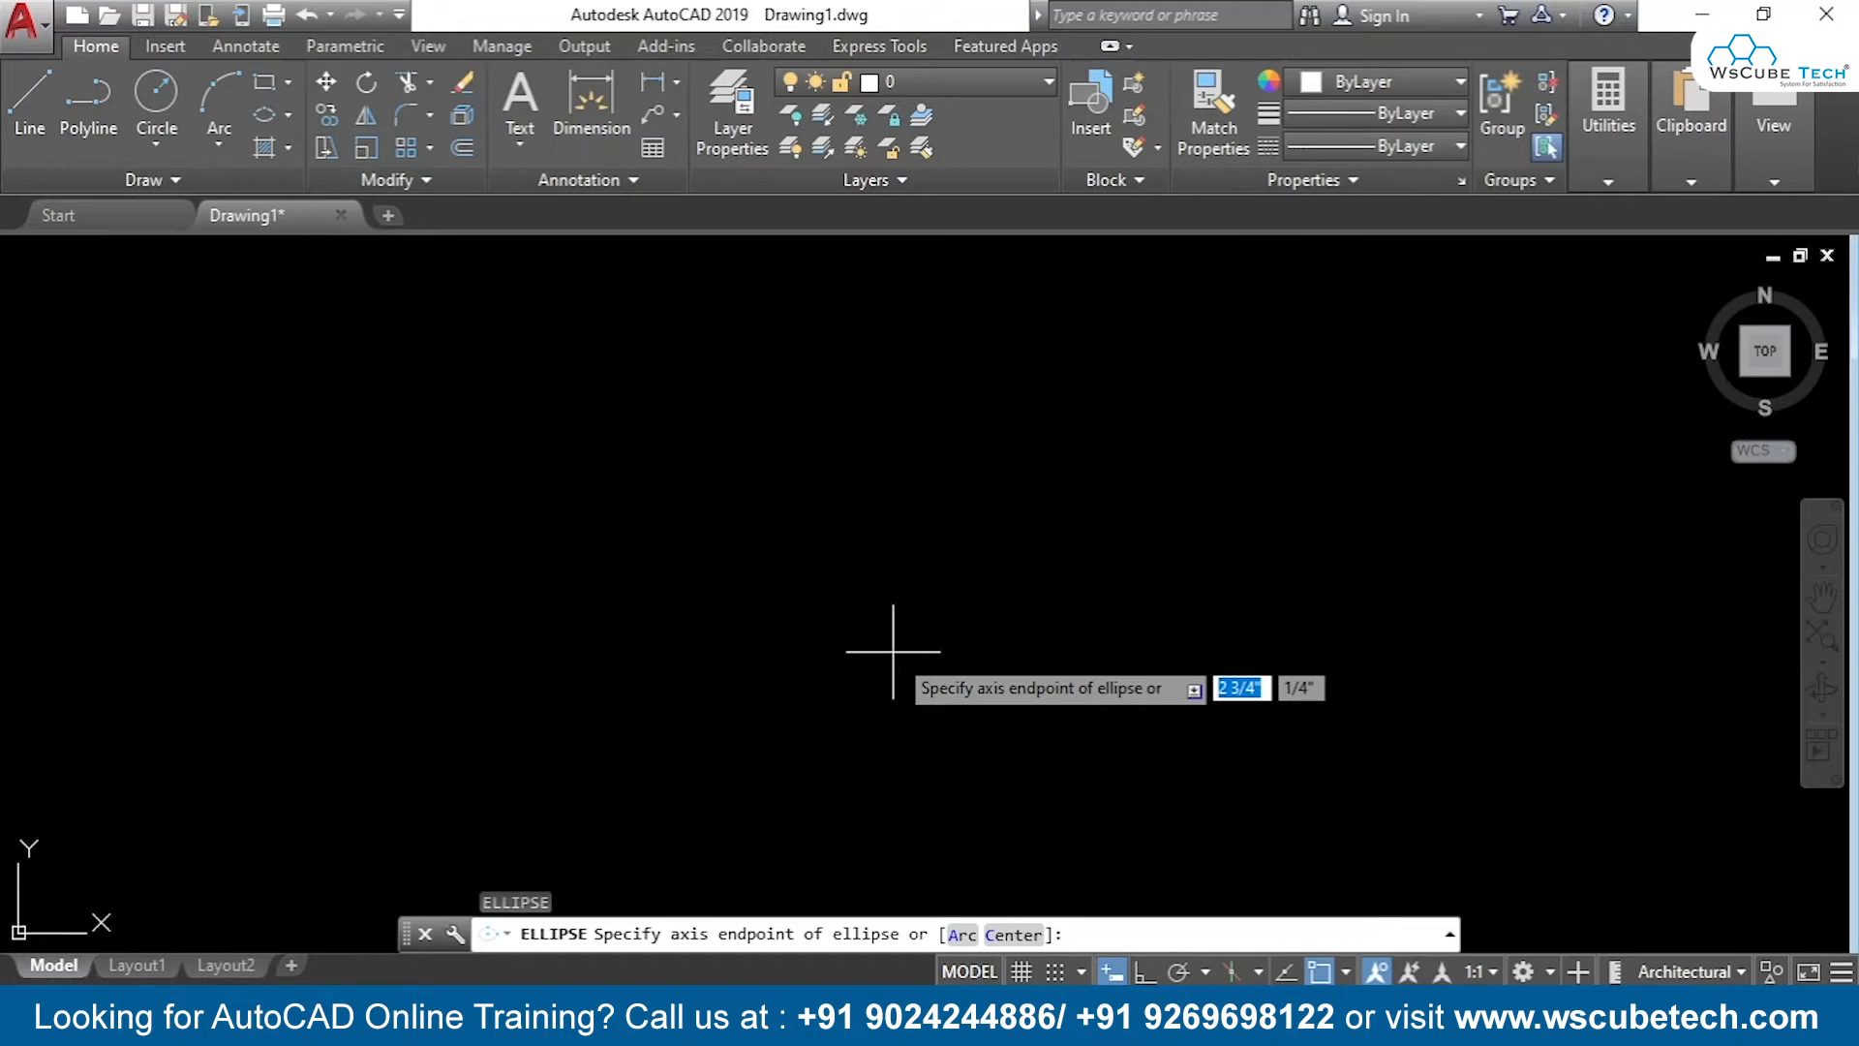
{"action": "type", "text": "a"}
{"action": "key", "text": "Return"}
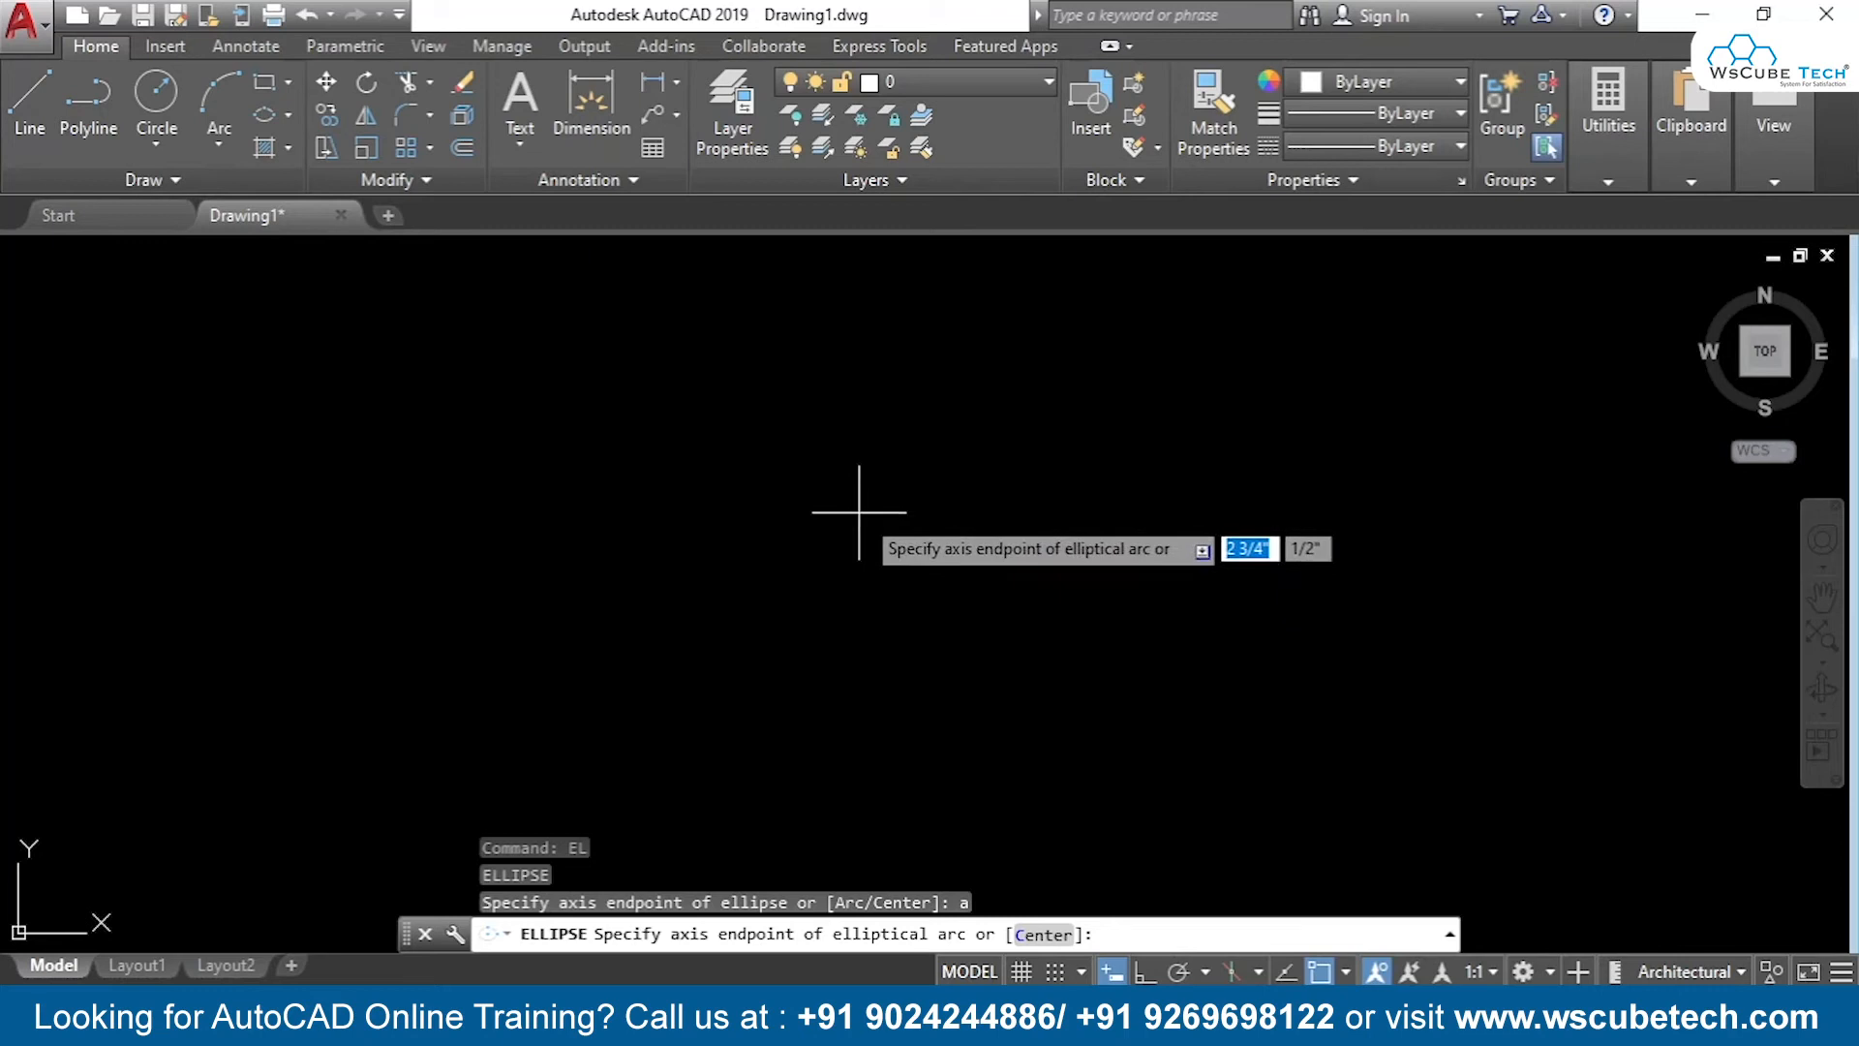
{"action": "left_click", "coordinate": [784, 492]}
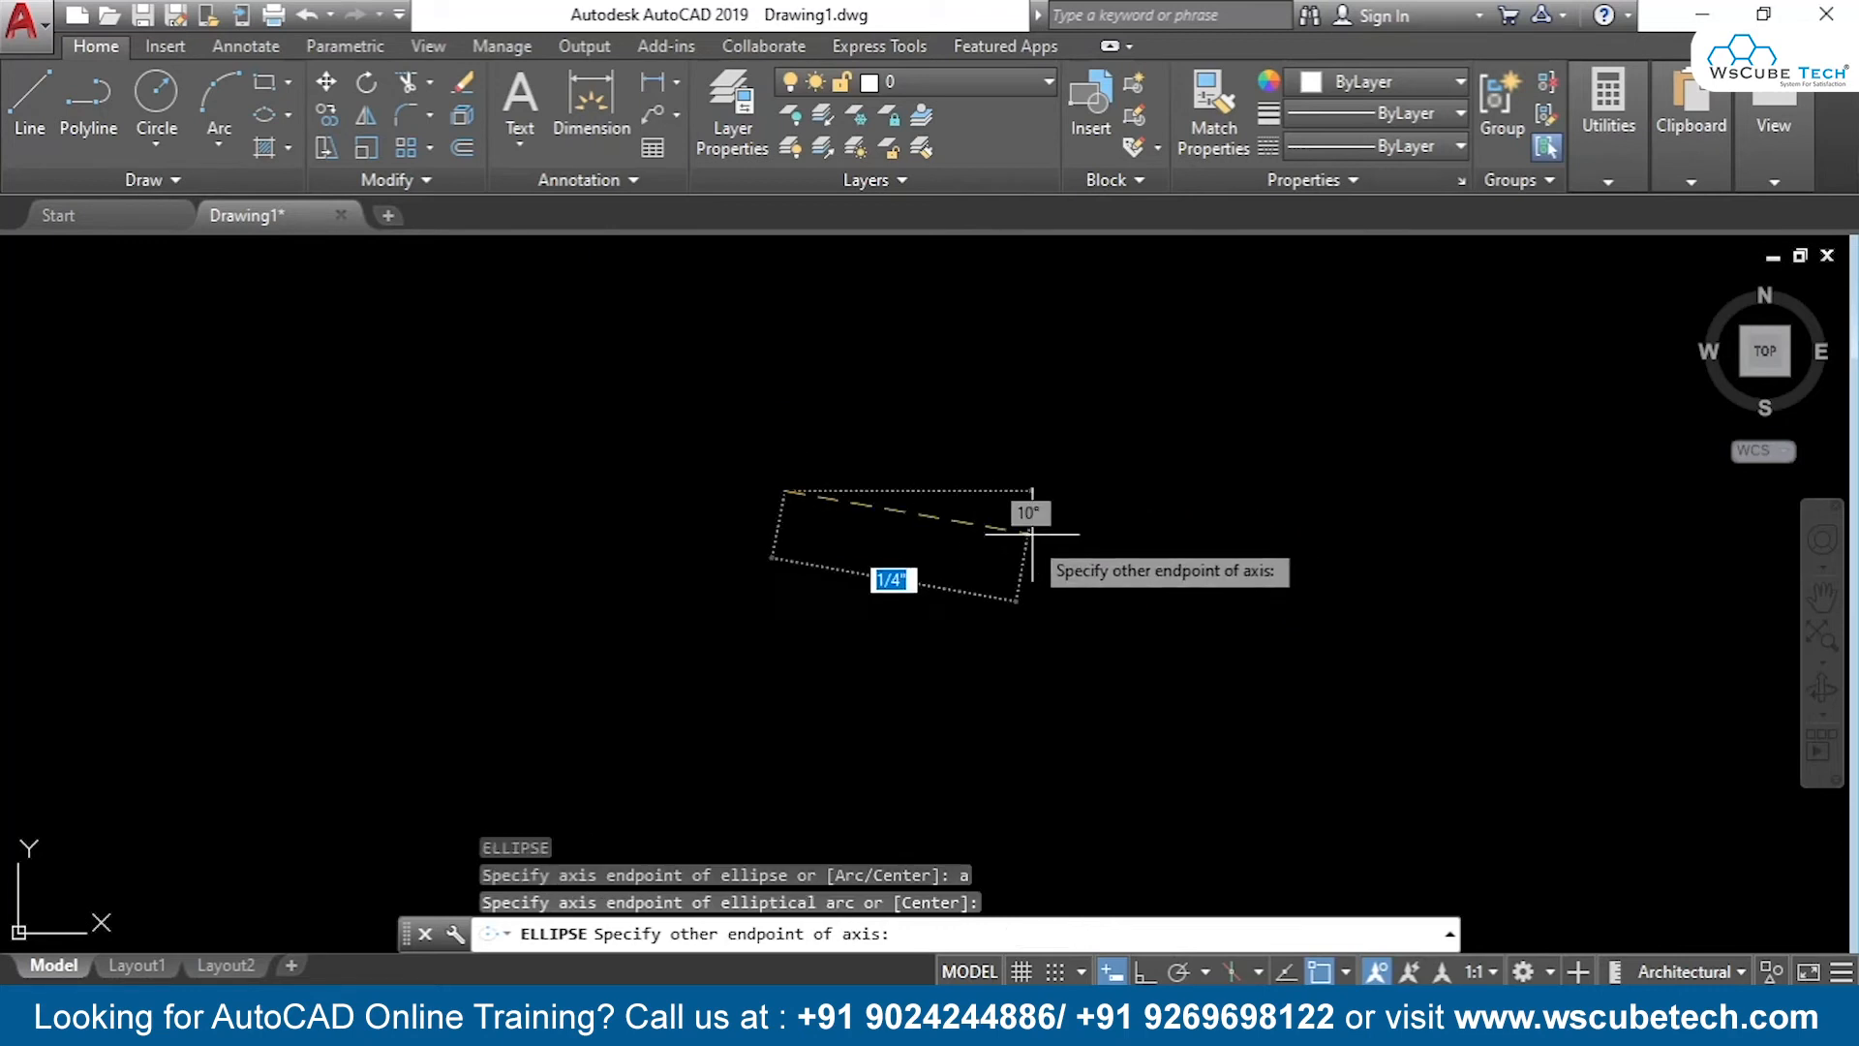
{"action": "left_click", "coordinate": [1158, 492]}
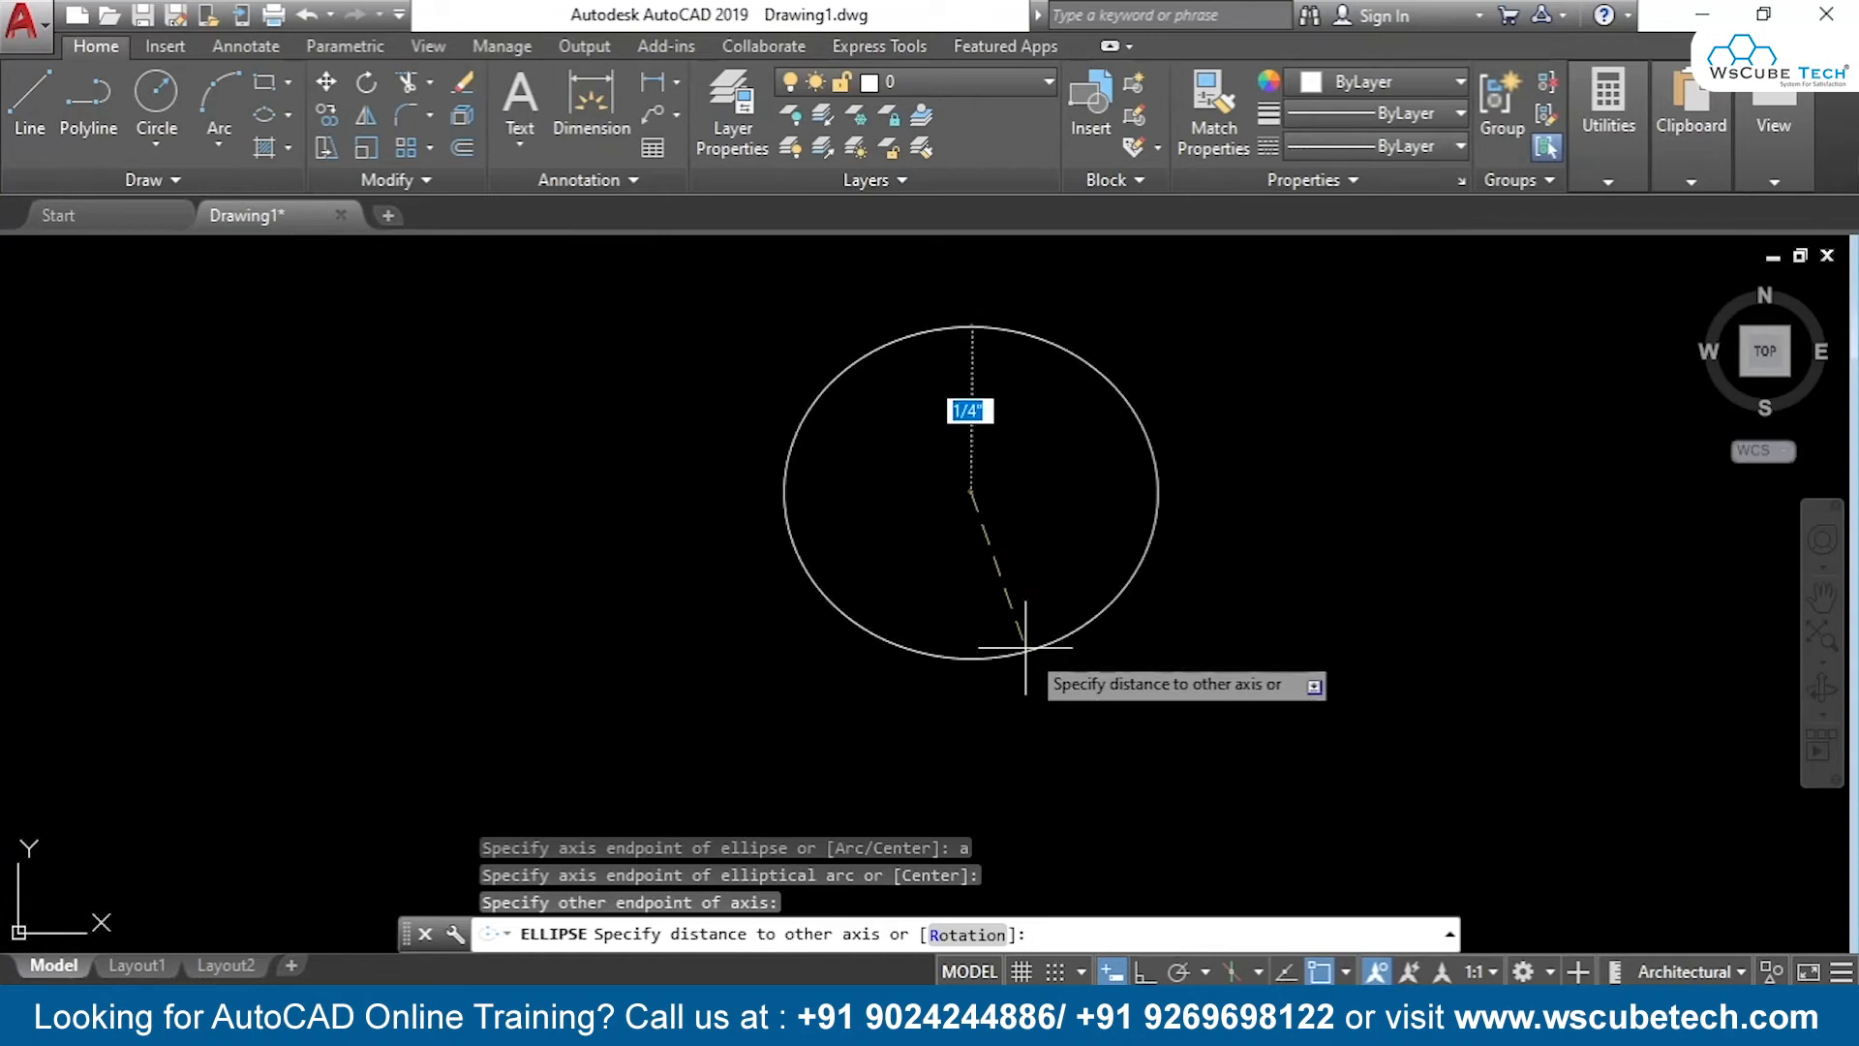
{"action": "left_click", "coordinate": [1021, 624]}
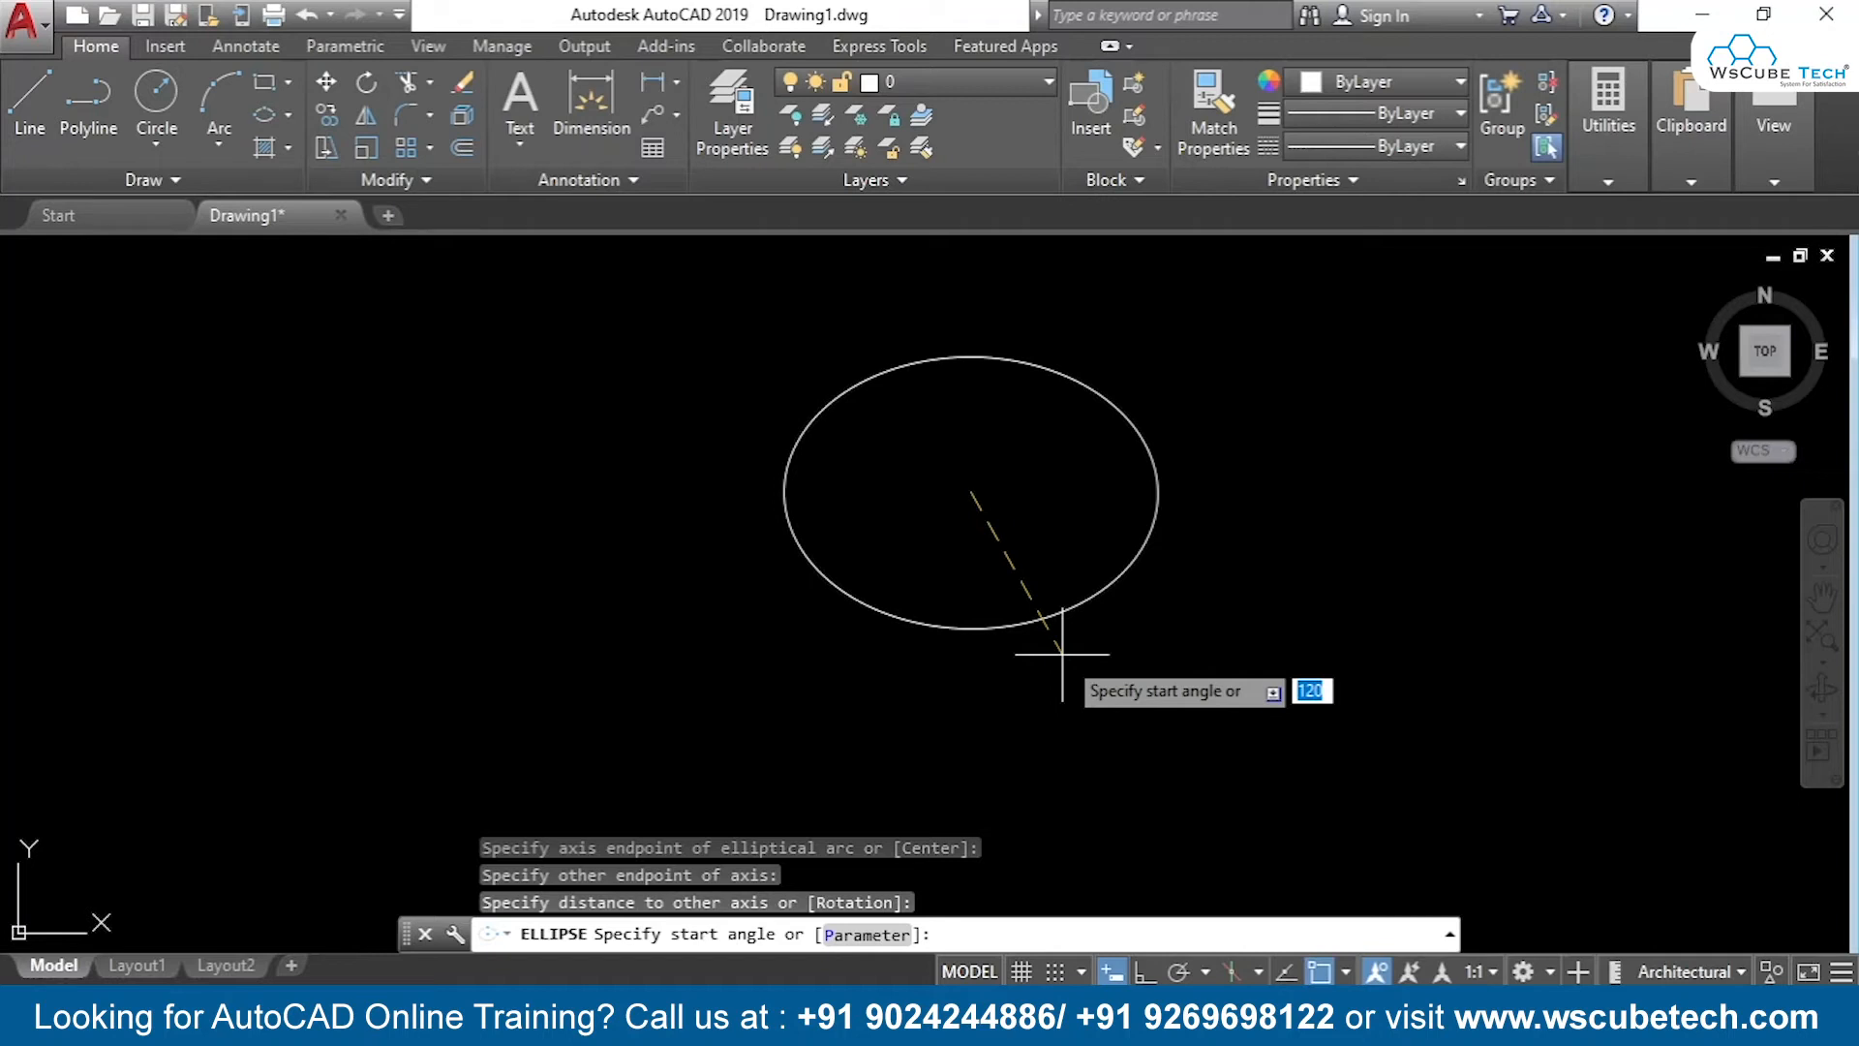
{"action": "key", "text": "Return"}
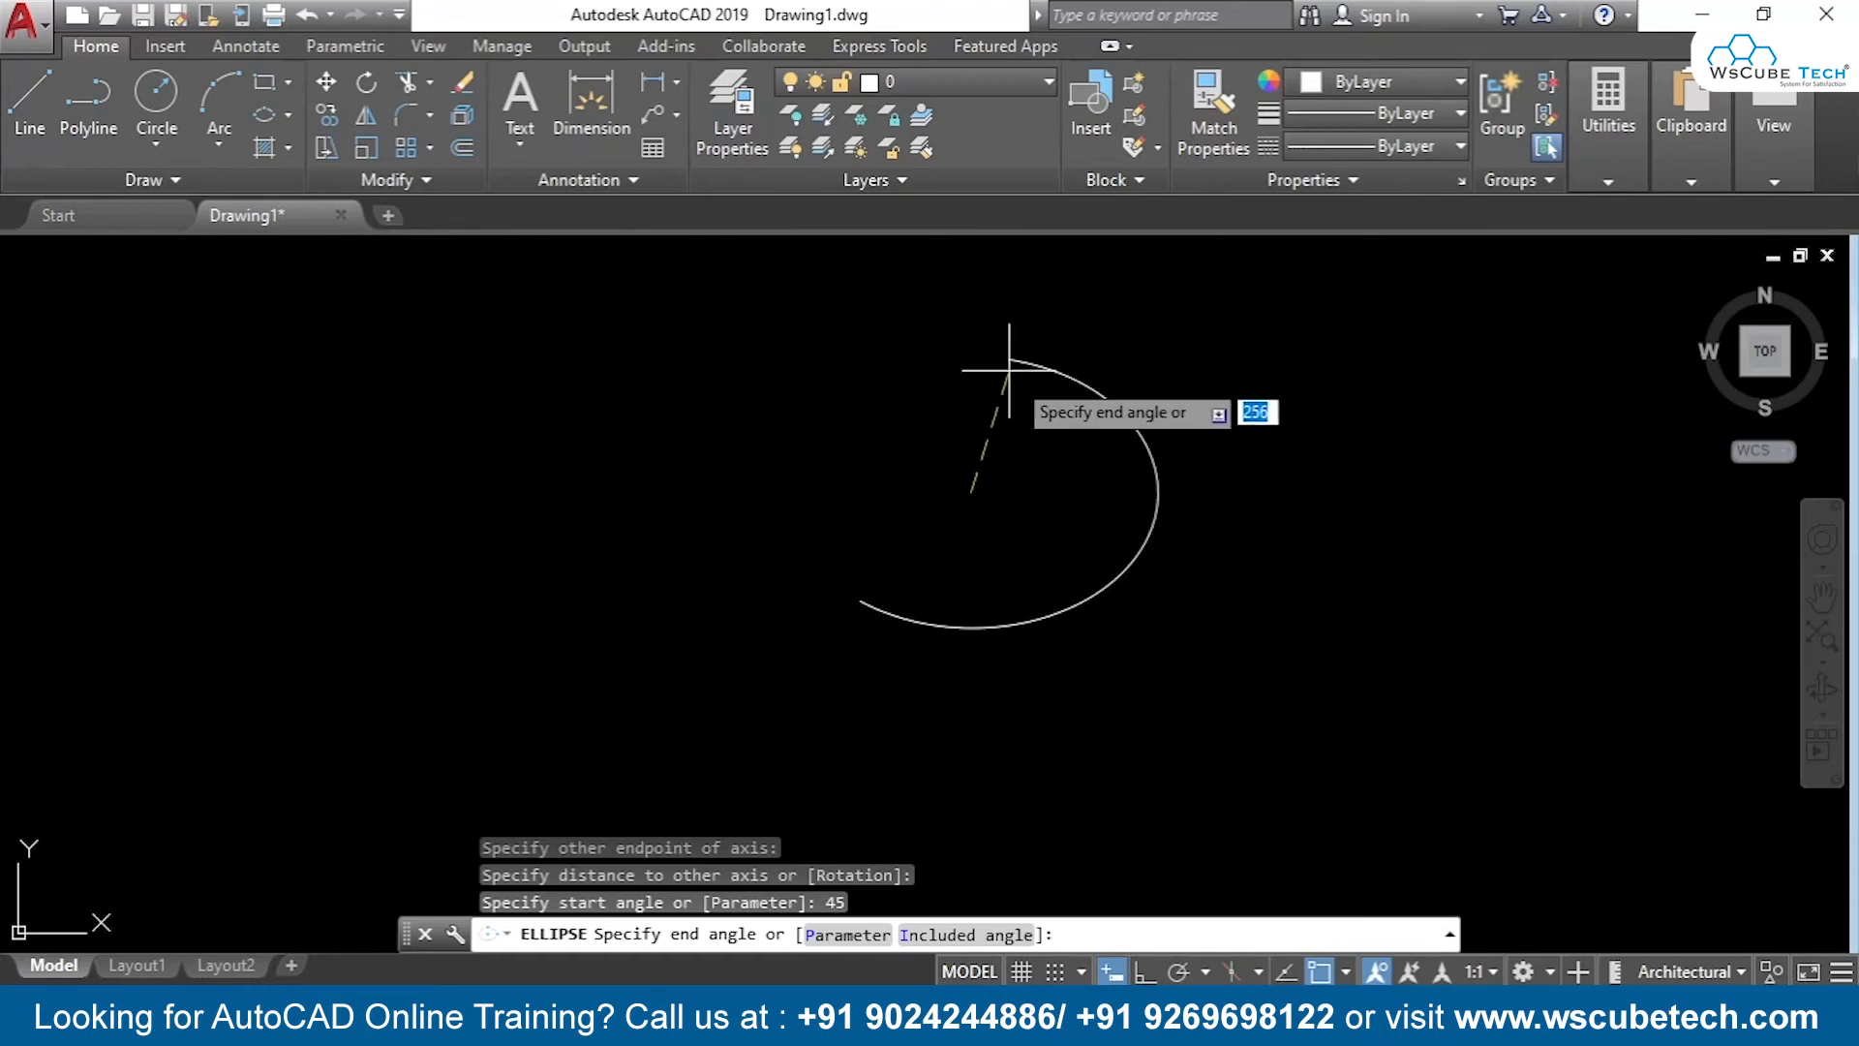
{"action": "left_click", "coordinate": [1200, 479]}
Erase the elliptical arc from the drawing
{"action": "left_click", "coordinate": [1262, 357]}
{"action": "left_click", "coordinate": [759, 697]}
{"action": "key", "text": "Delete"}
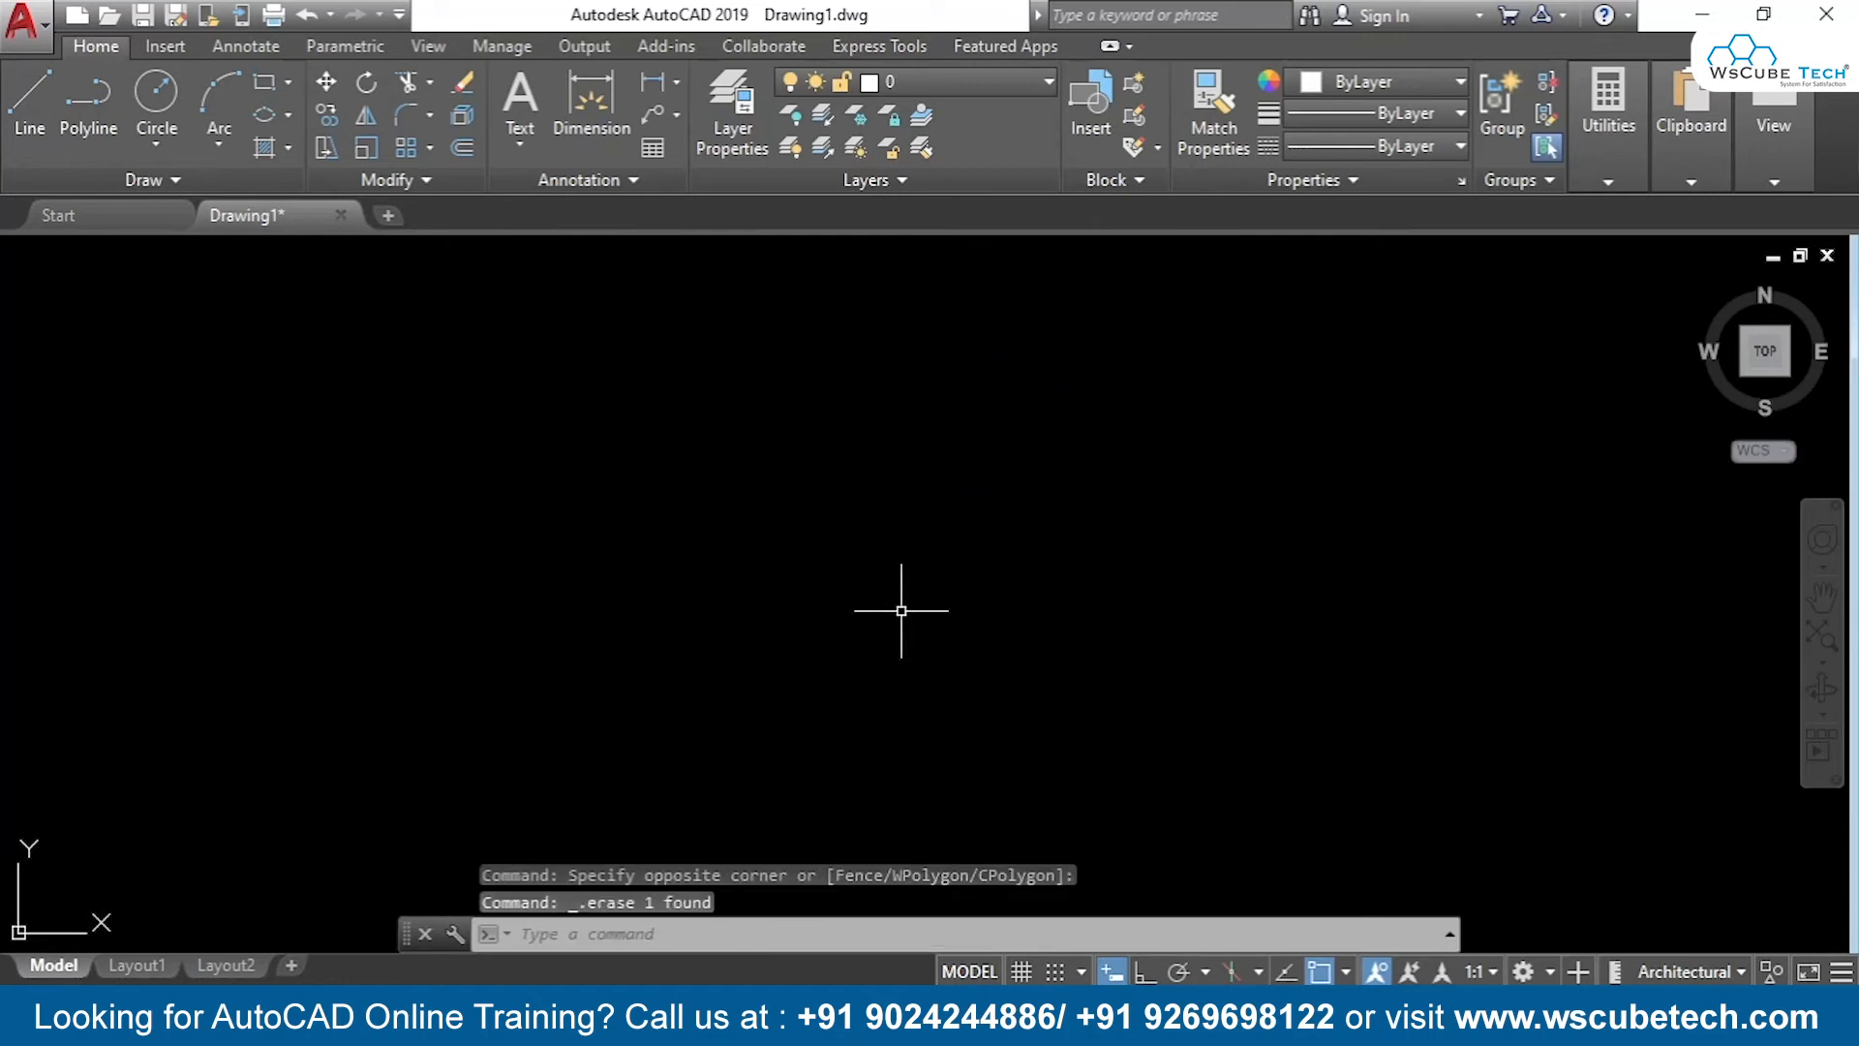
Draw a vertical line about 1/2" long in the middle of the drawing area with Ortho on
{"action": "left_click", "coordinate": [289, 115]}
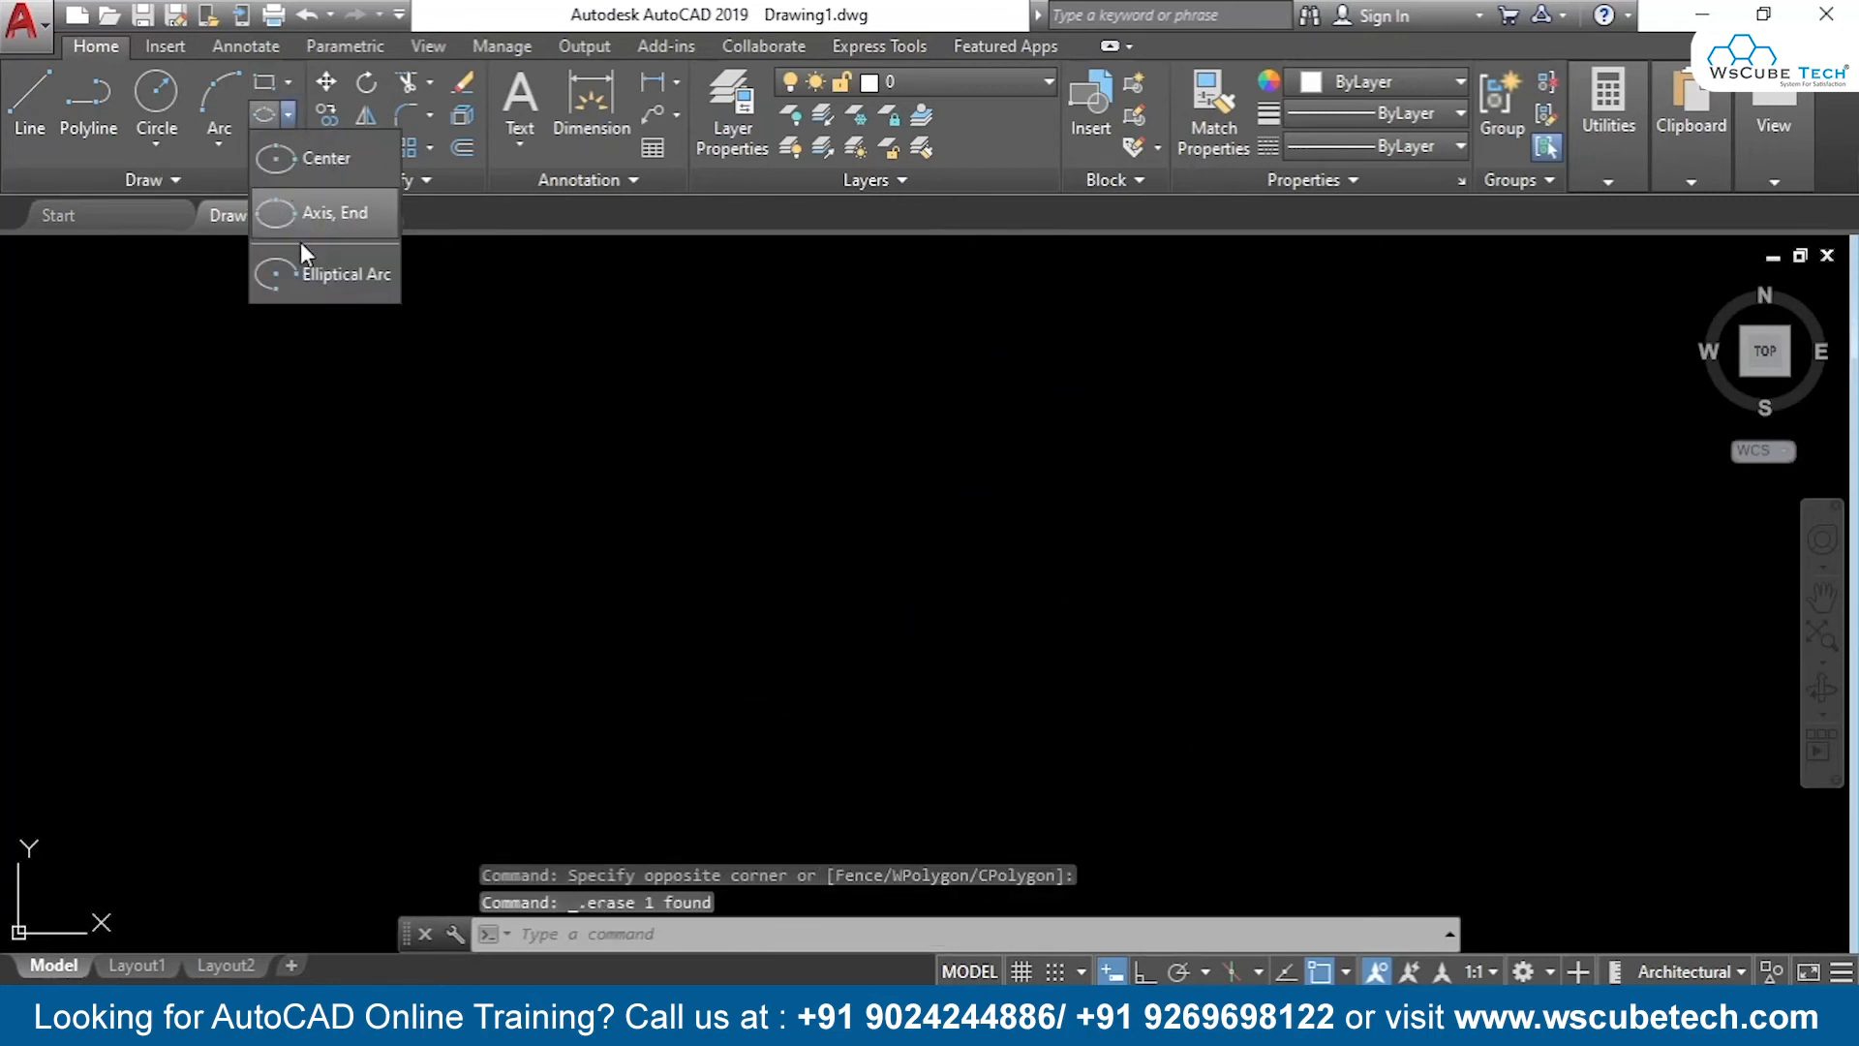
{"action": "left_click", "coordinate": [354, 277]}
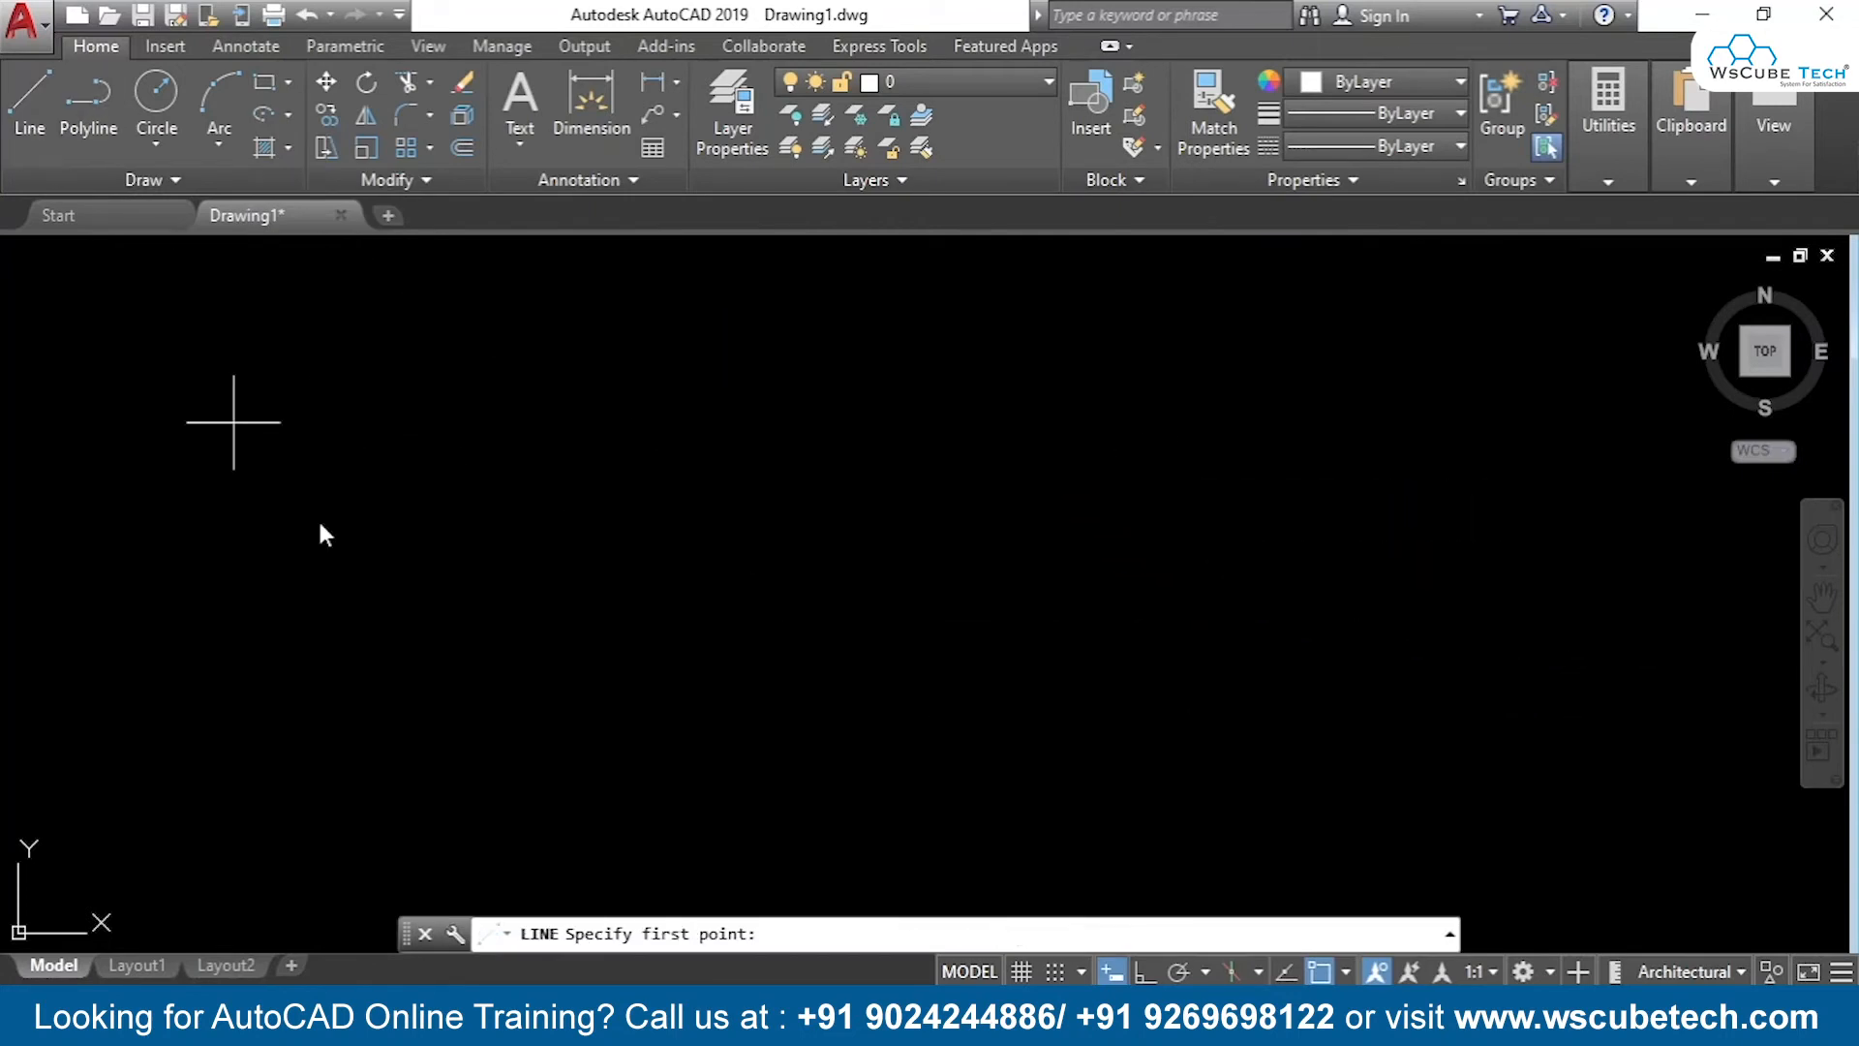
{"action": "left_click", "coordinate": [919, 385]}
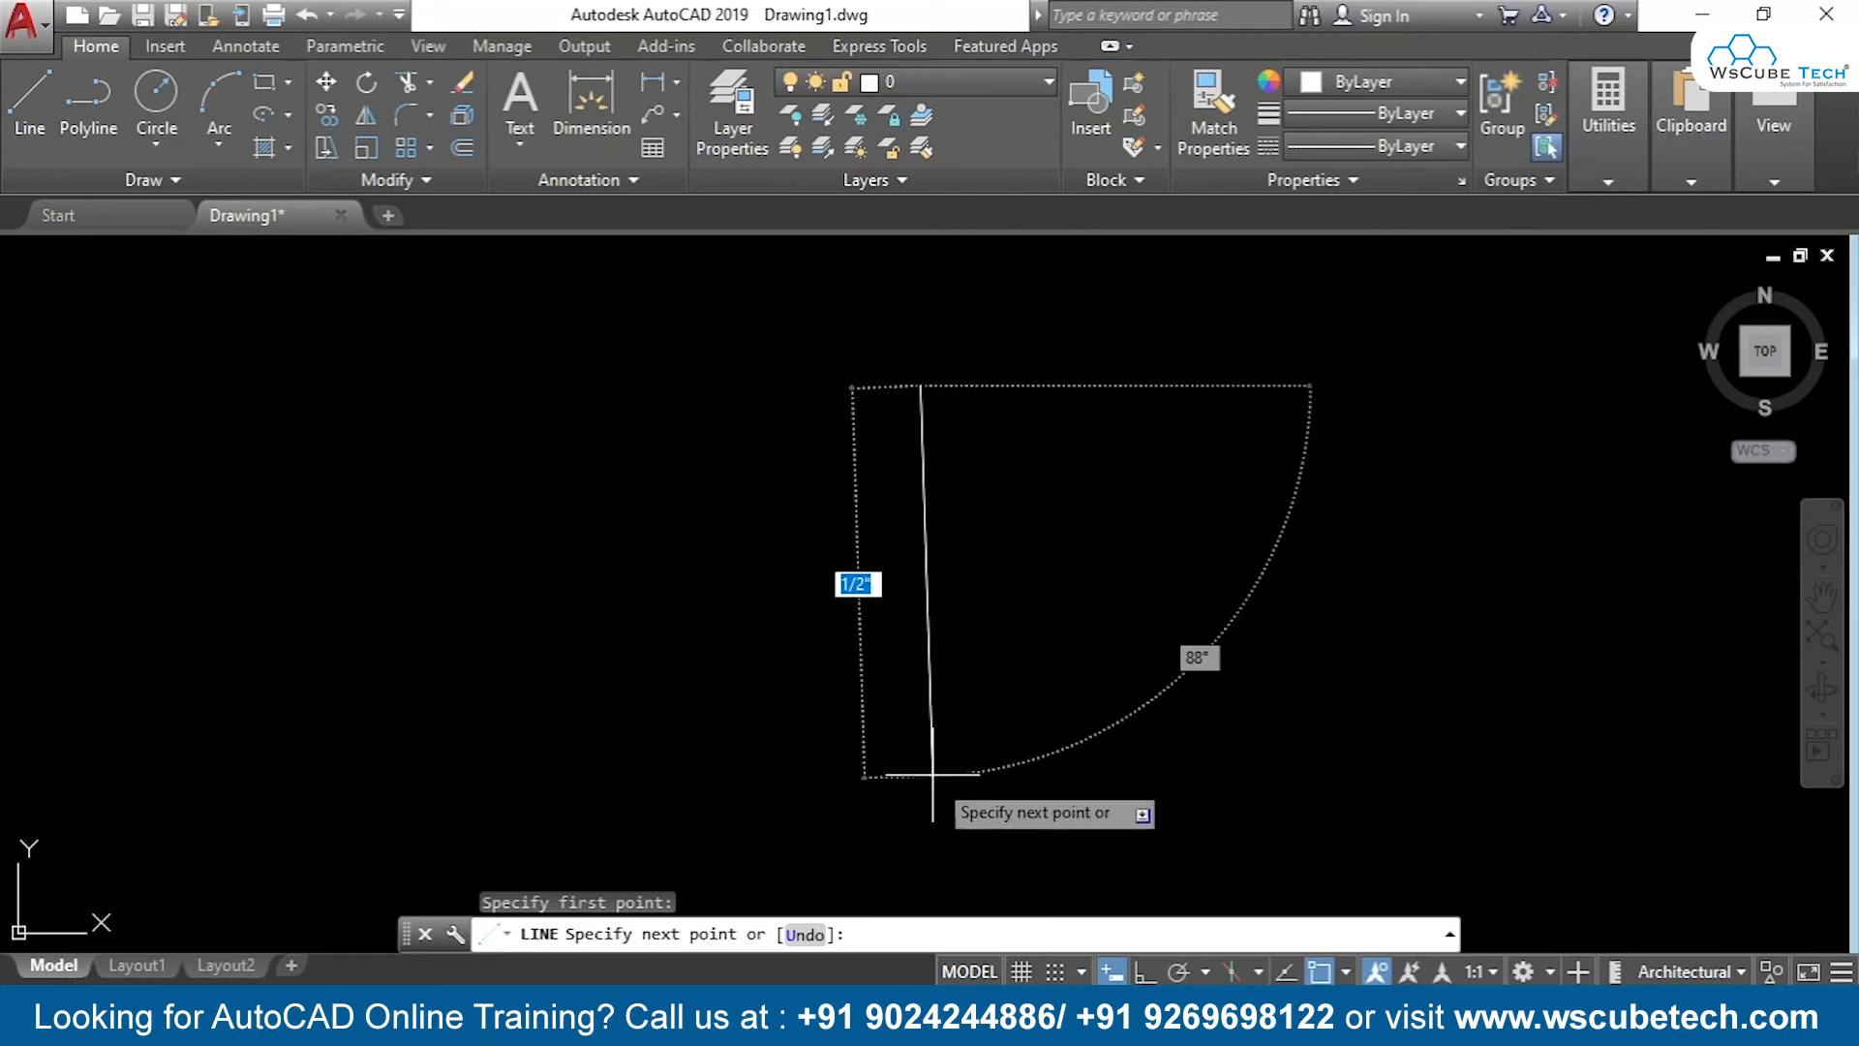
{"action": "key", "text": "F8"}
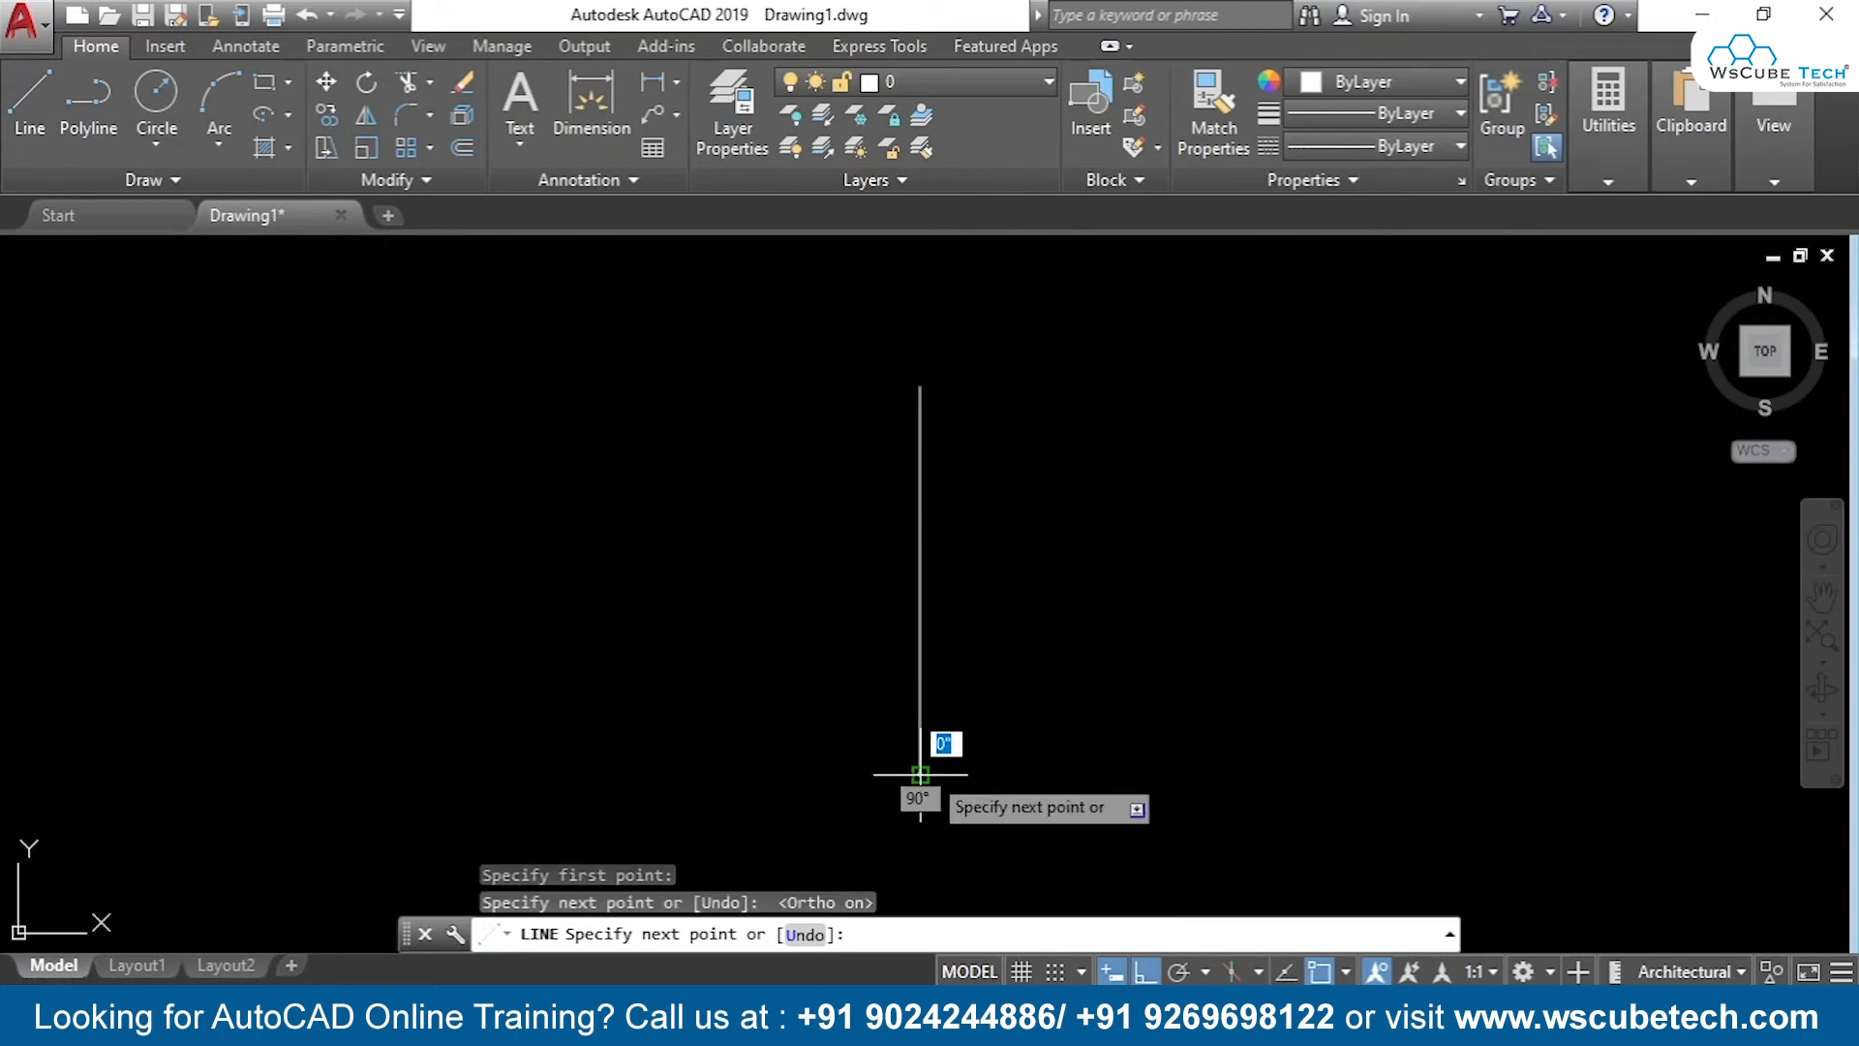
{"action": "left_click", "coordinate": [920, 775]}
{"action": "key", "text": "Return"}
Draw a horizontal line across the middle of the vertical line to form a cross
{"action": "key", "text": "Return"}
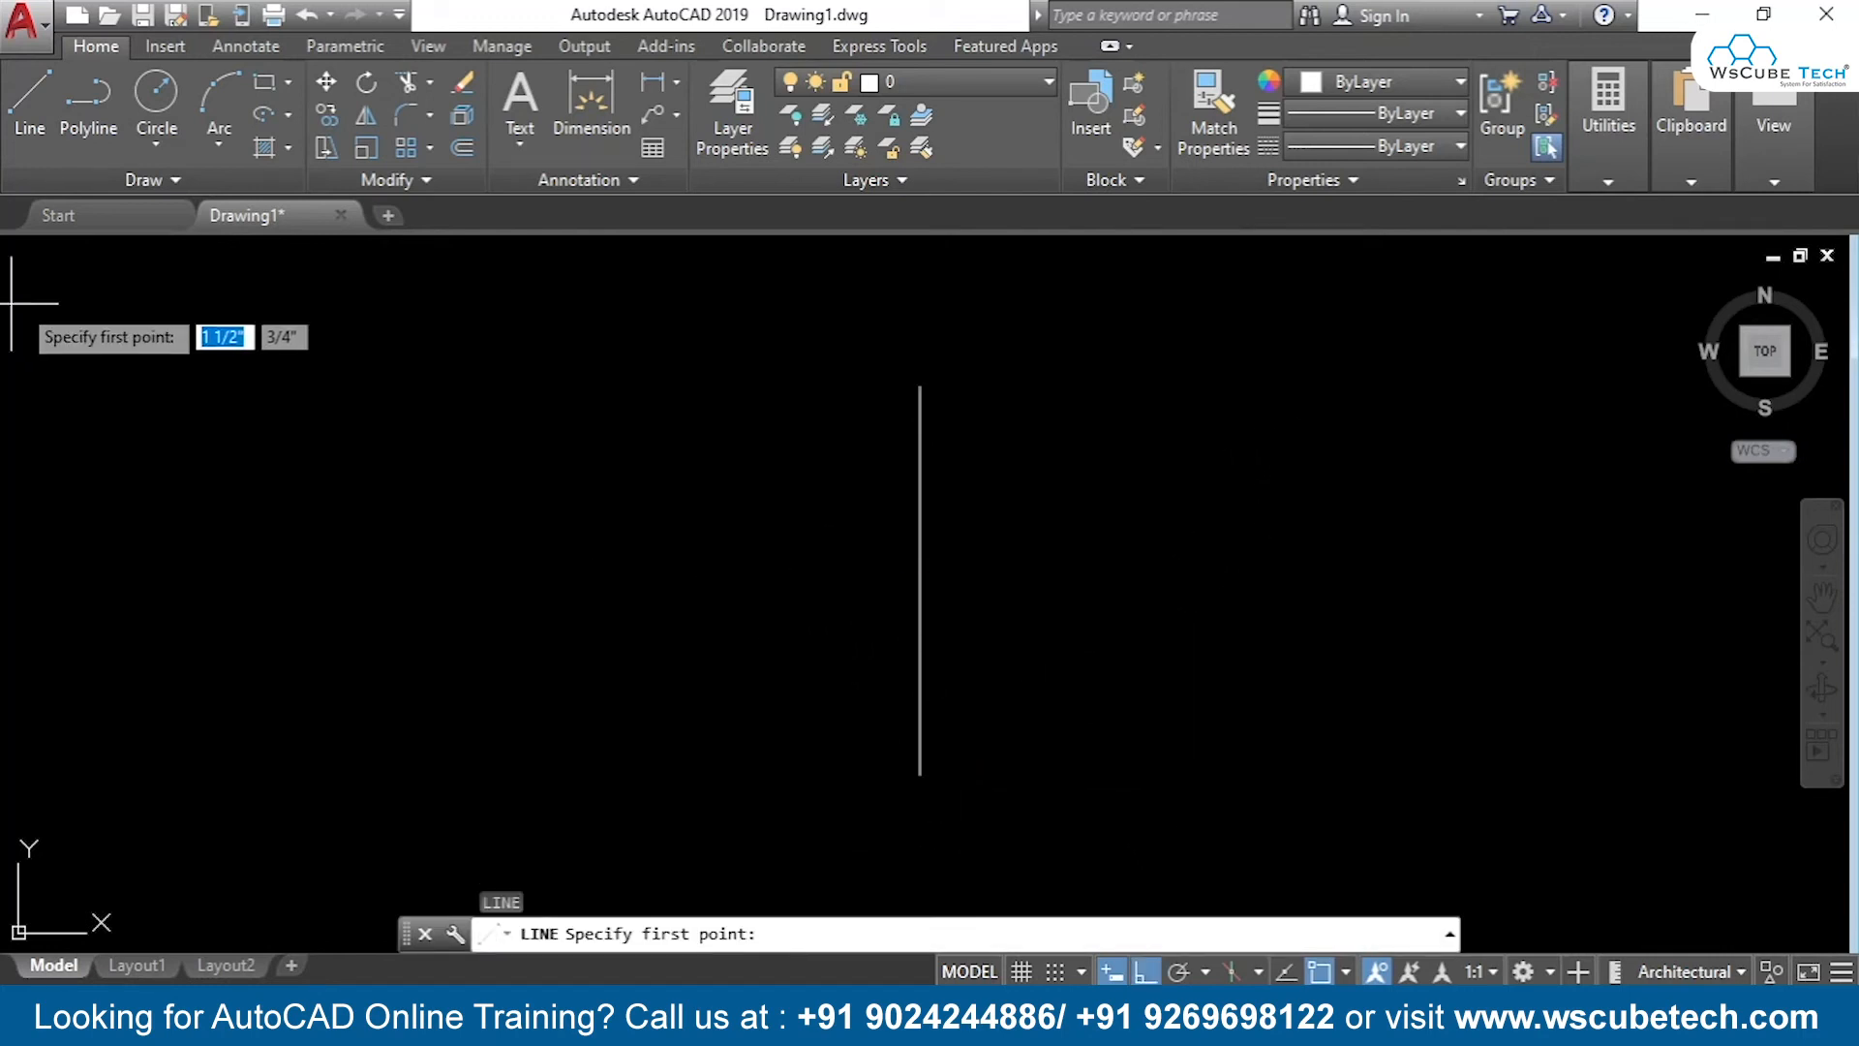
{"action": "left_click", "coordinate": [29, 97]}
{"action": "left_click", "coordinate": [676, 556]}
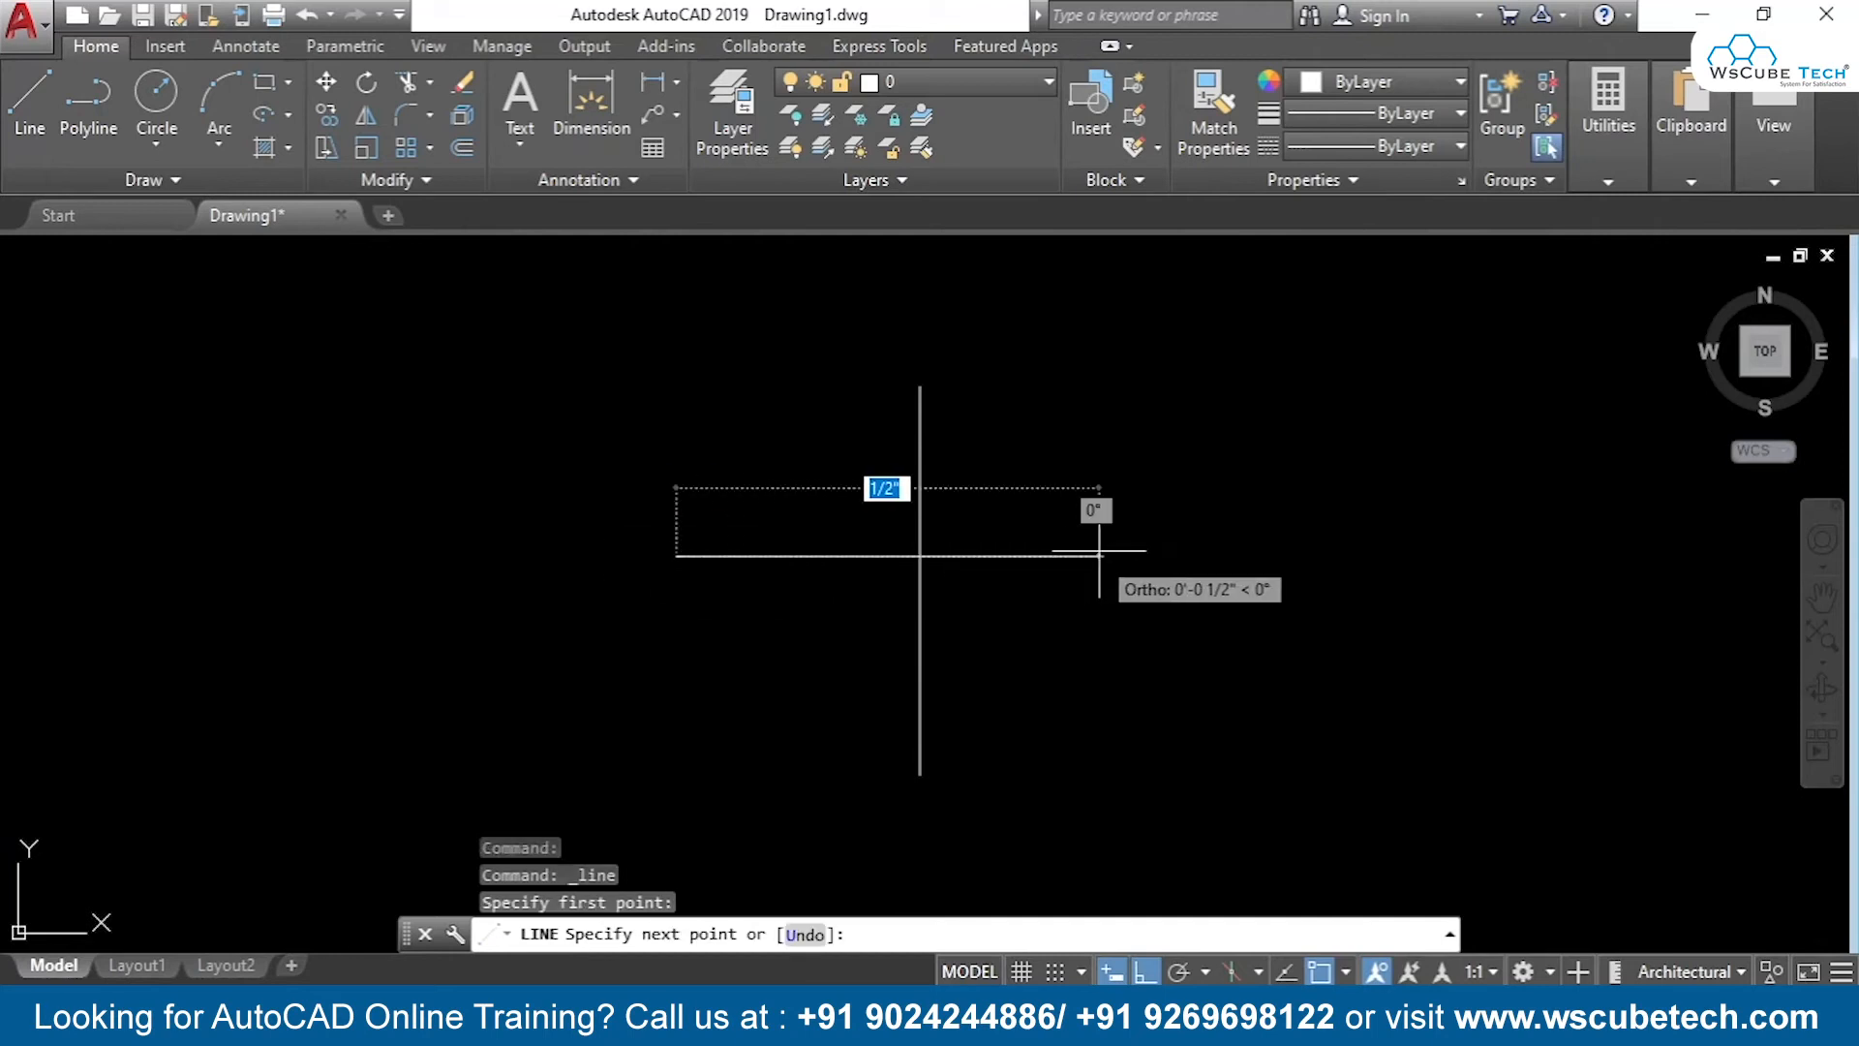
{"action": "left_click", "coordinate": [1169, 561]}
{"action": "key", "text": "Return"}
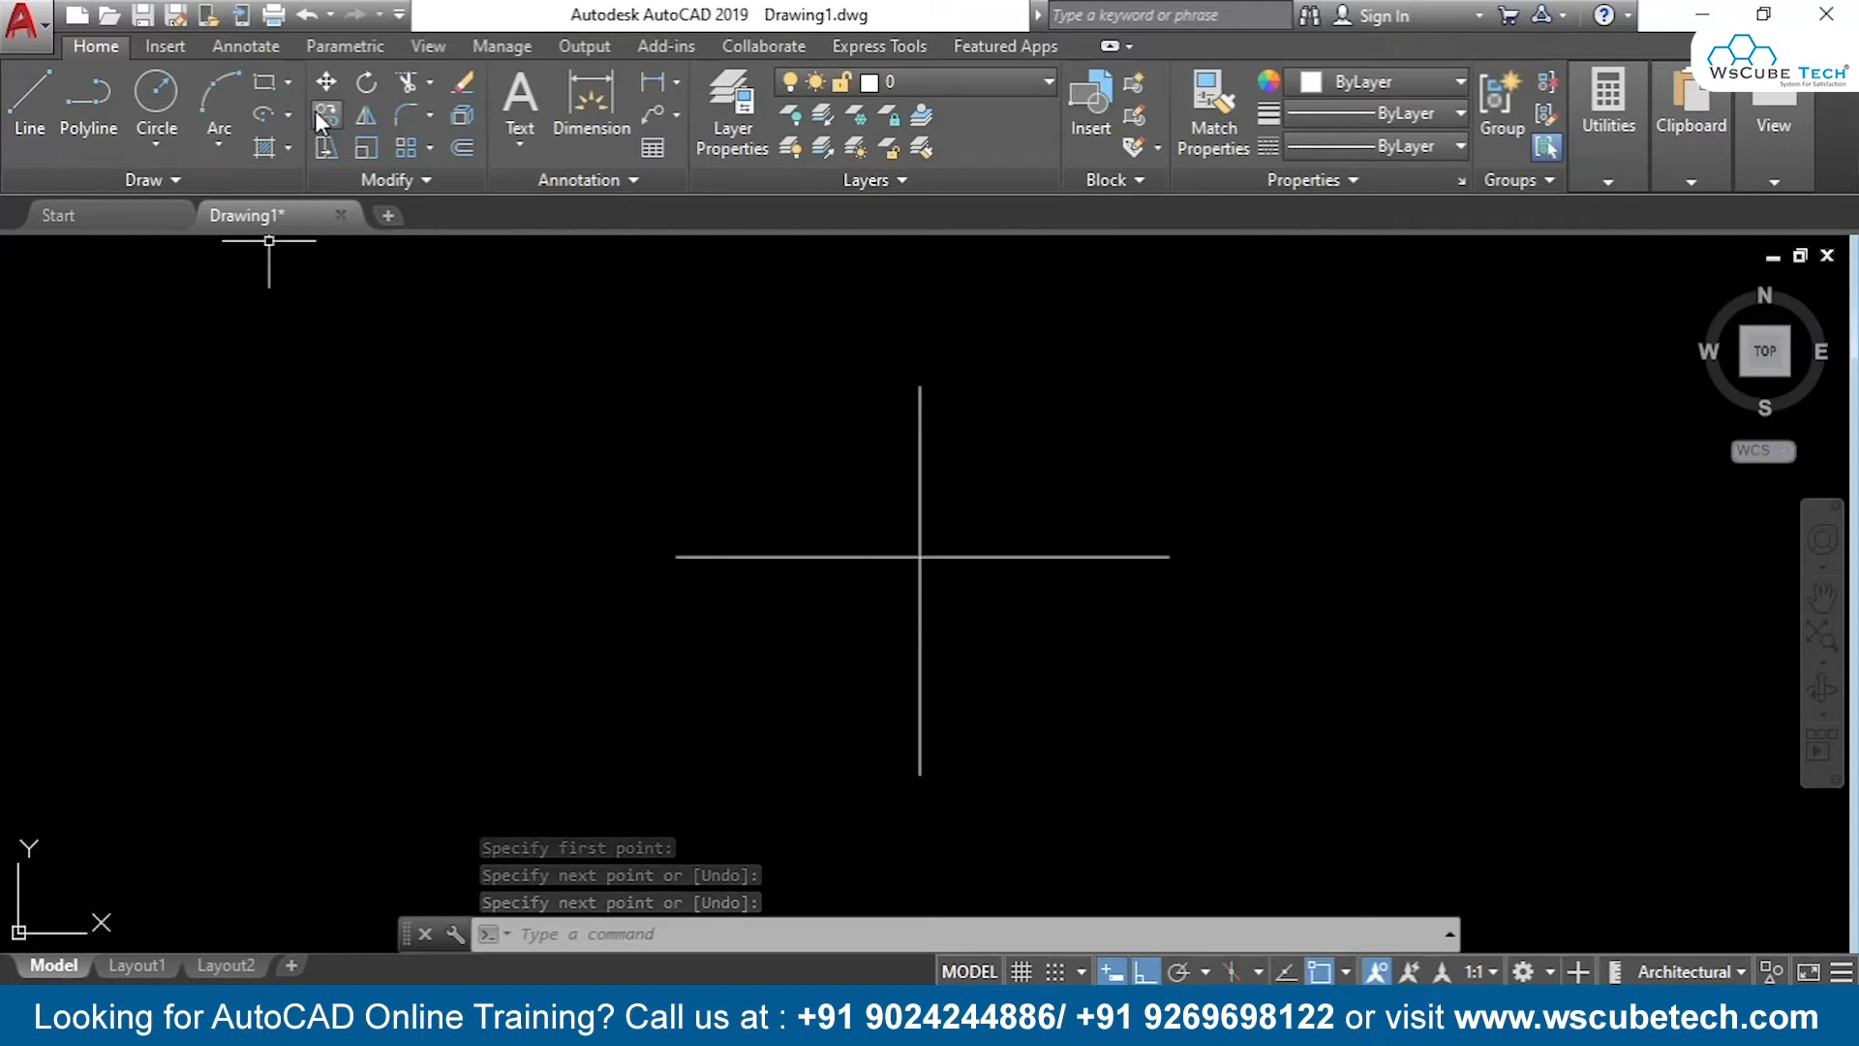
Draw an elliptical arc centred on the cross's intersection, starting at the horizontal line's right end, with Ortho off and end angle 45
{"action": "left_click", "coordinate": [289, 114]}
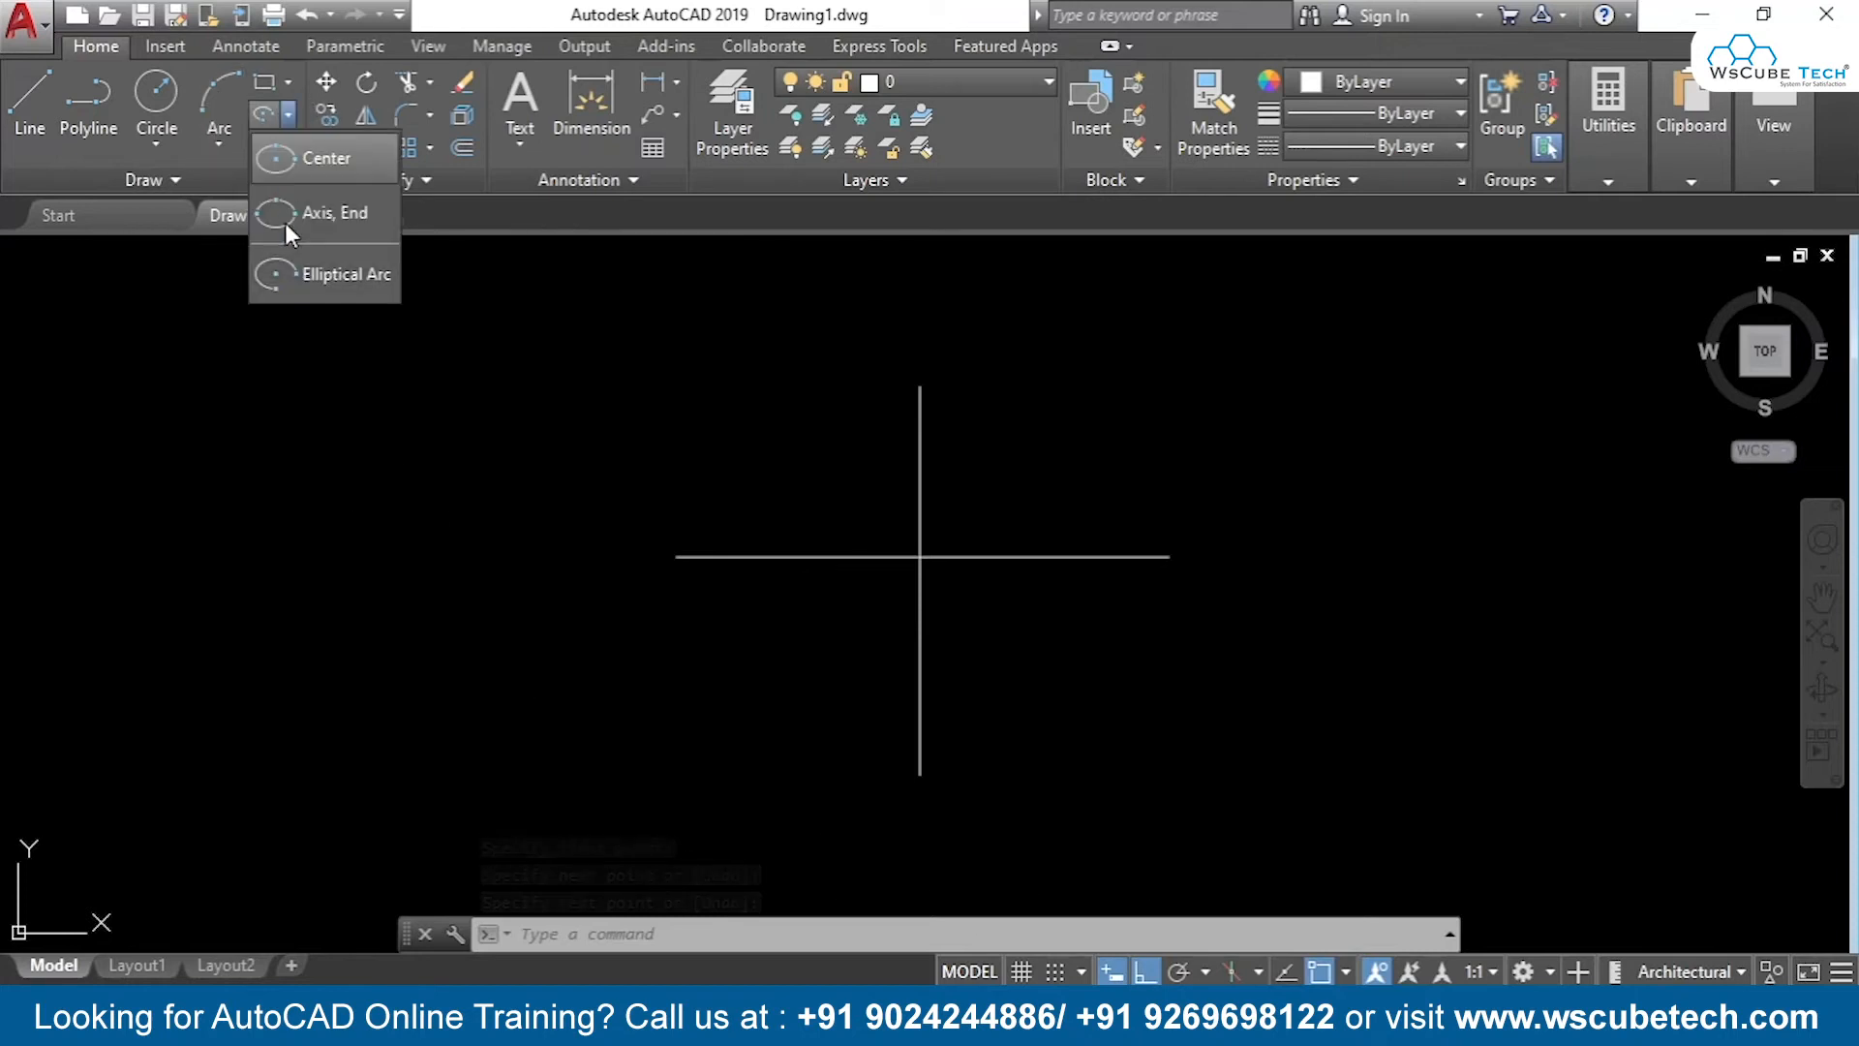
{"action": "left_click", "coordinate": [310, 272]}
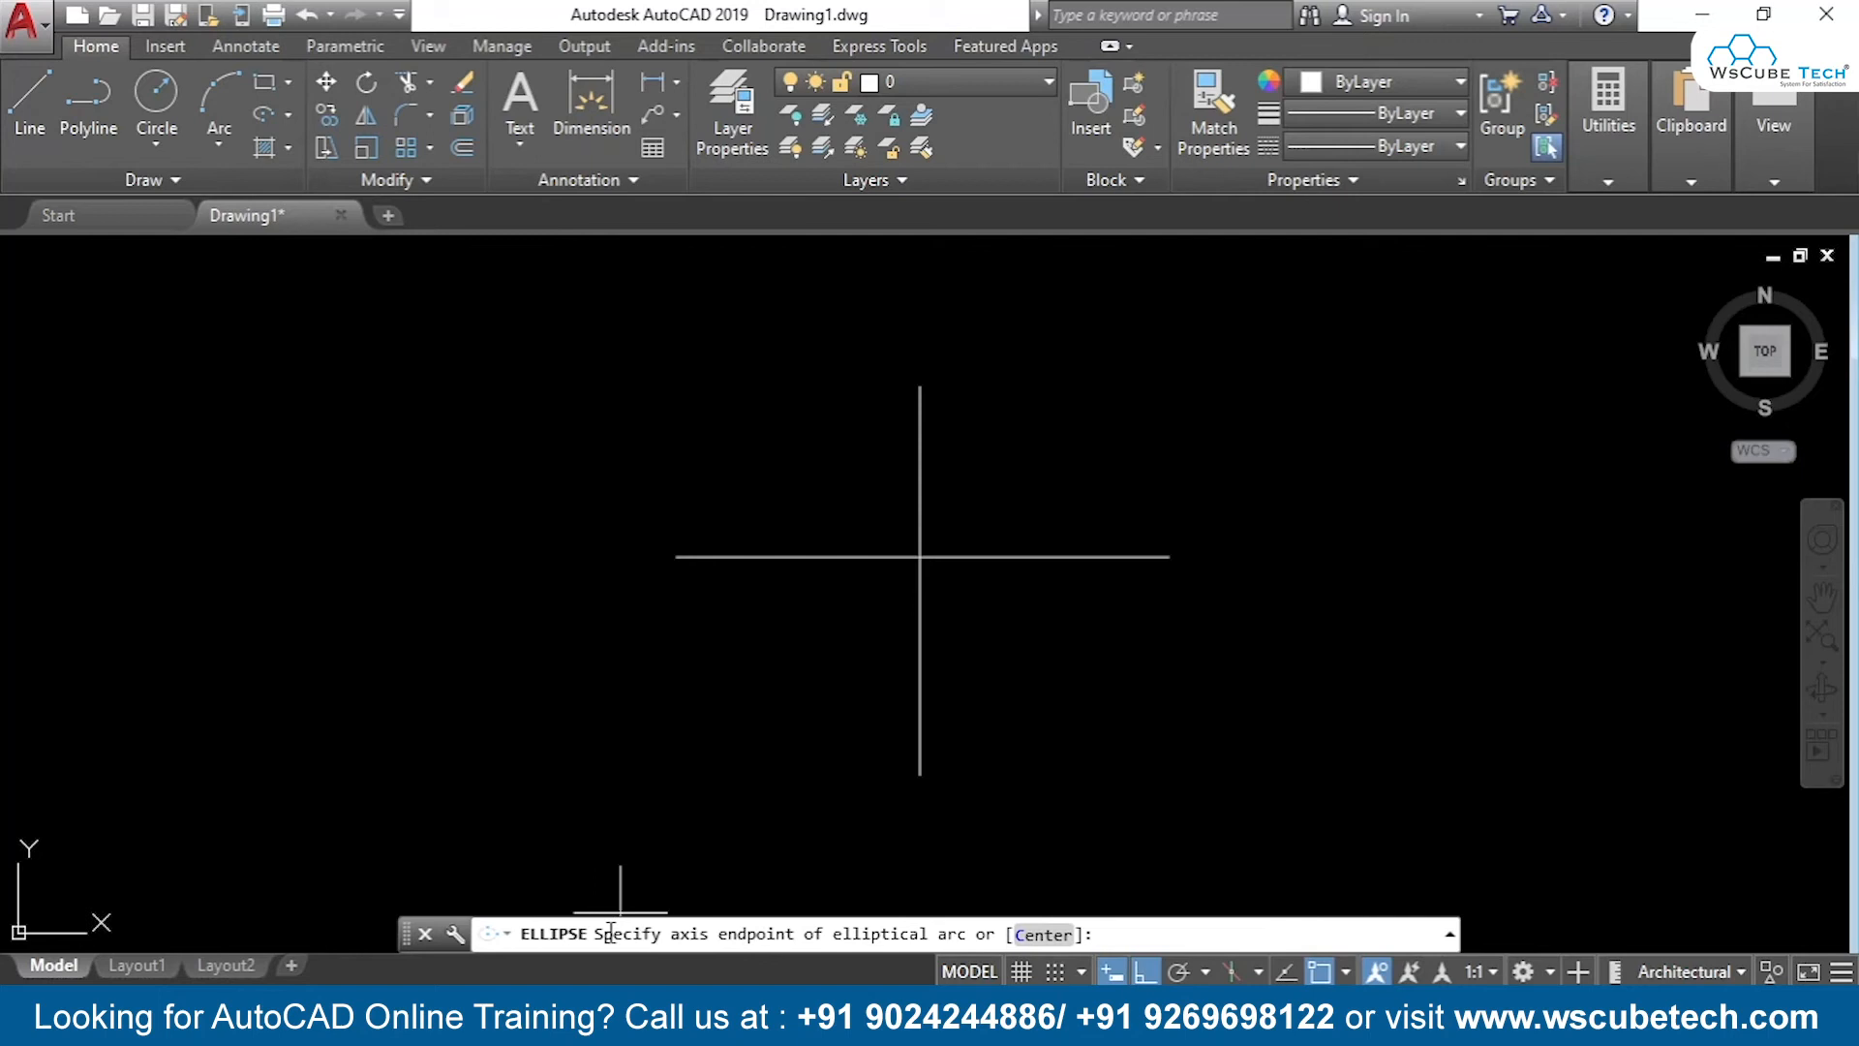
{"action": "left_click", "coordinate": [1042, 934]}
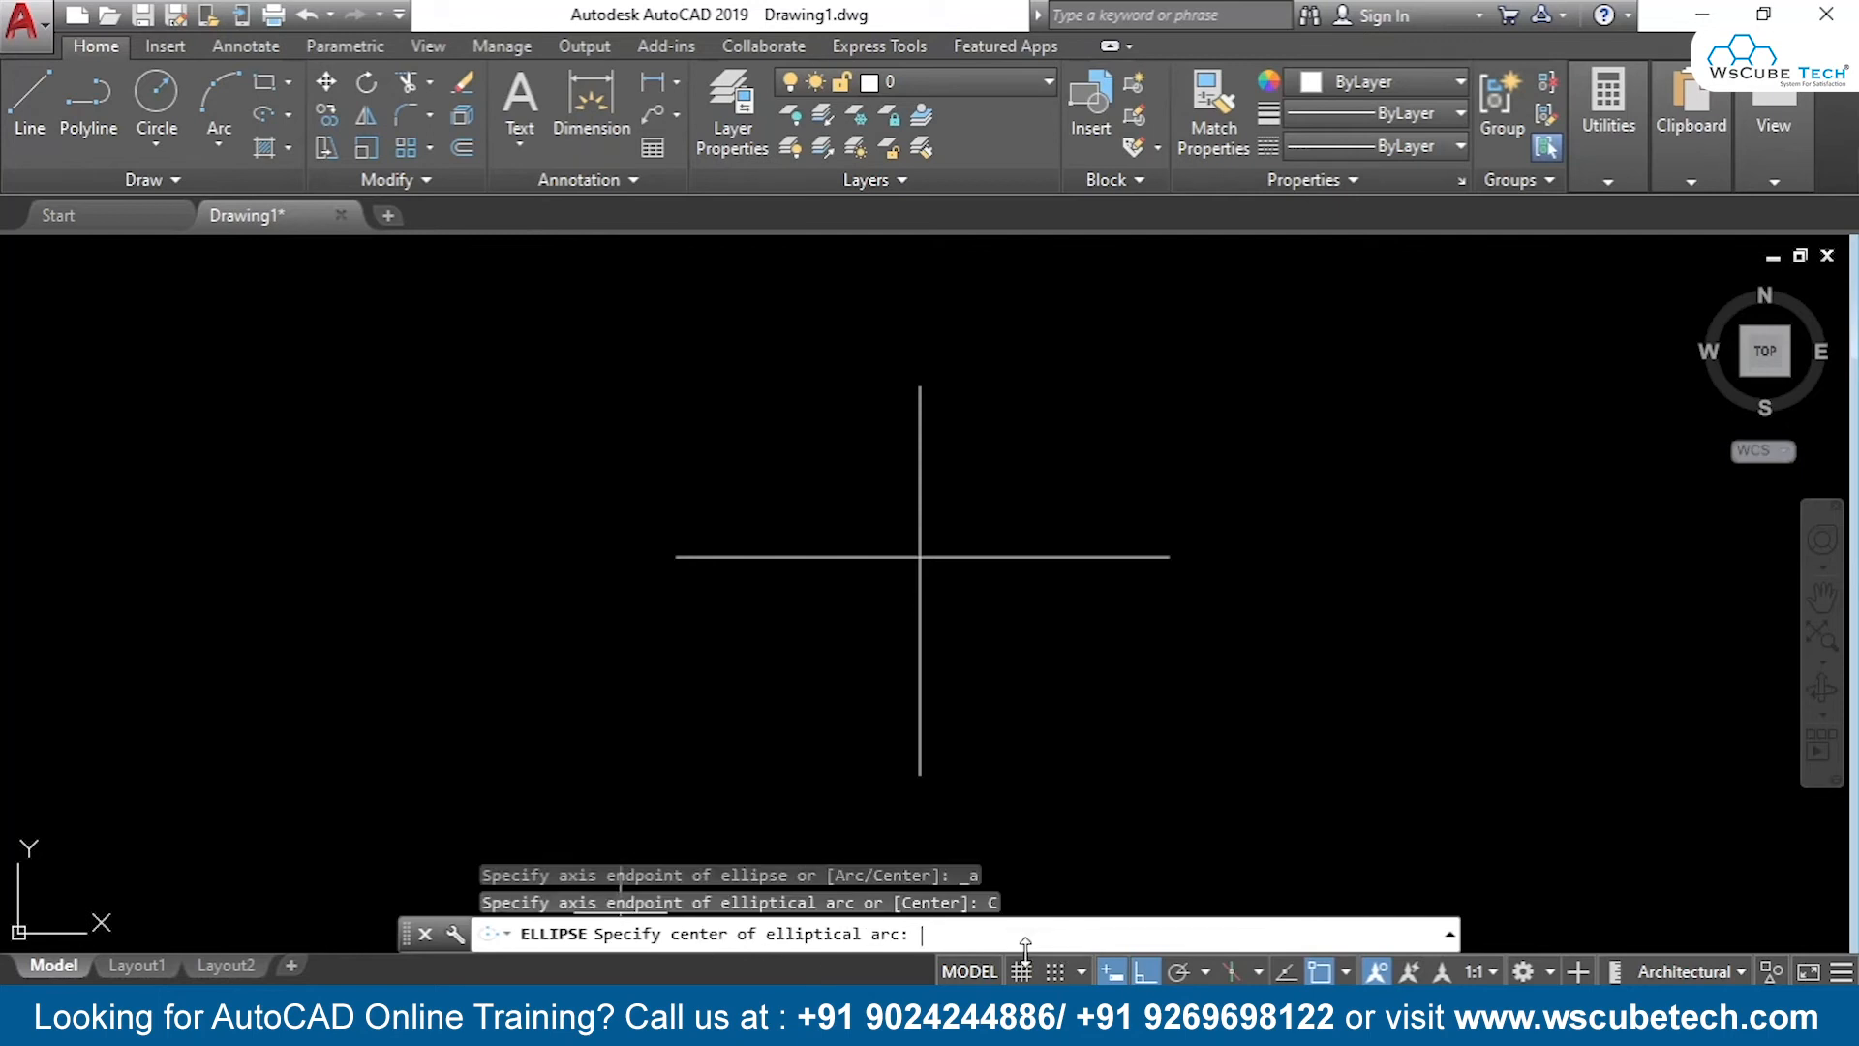
{"action": "left_click", "coordinate": [919, 556]}
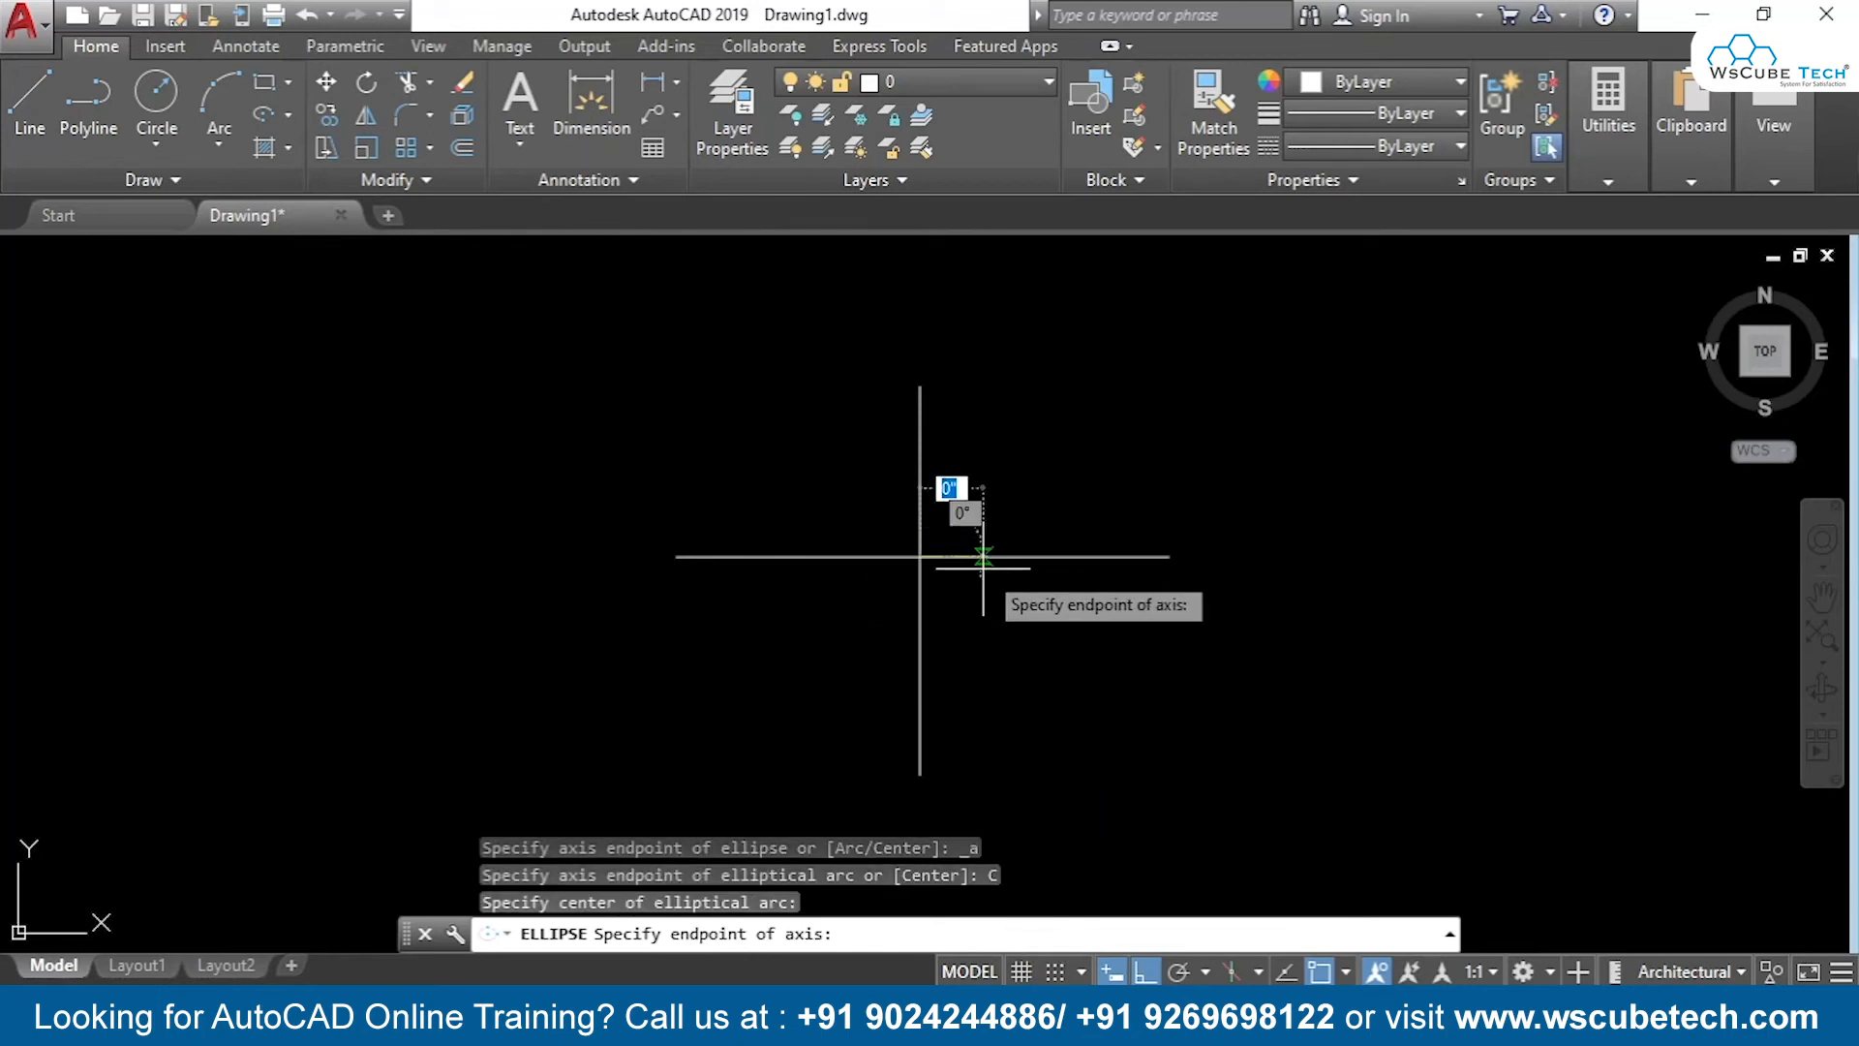
{"action": "left_click", "coordinate": [1170, 527]}
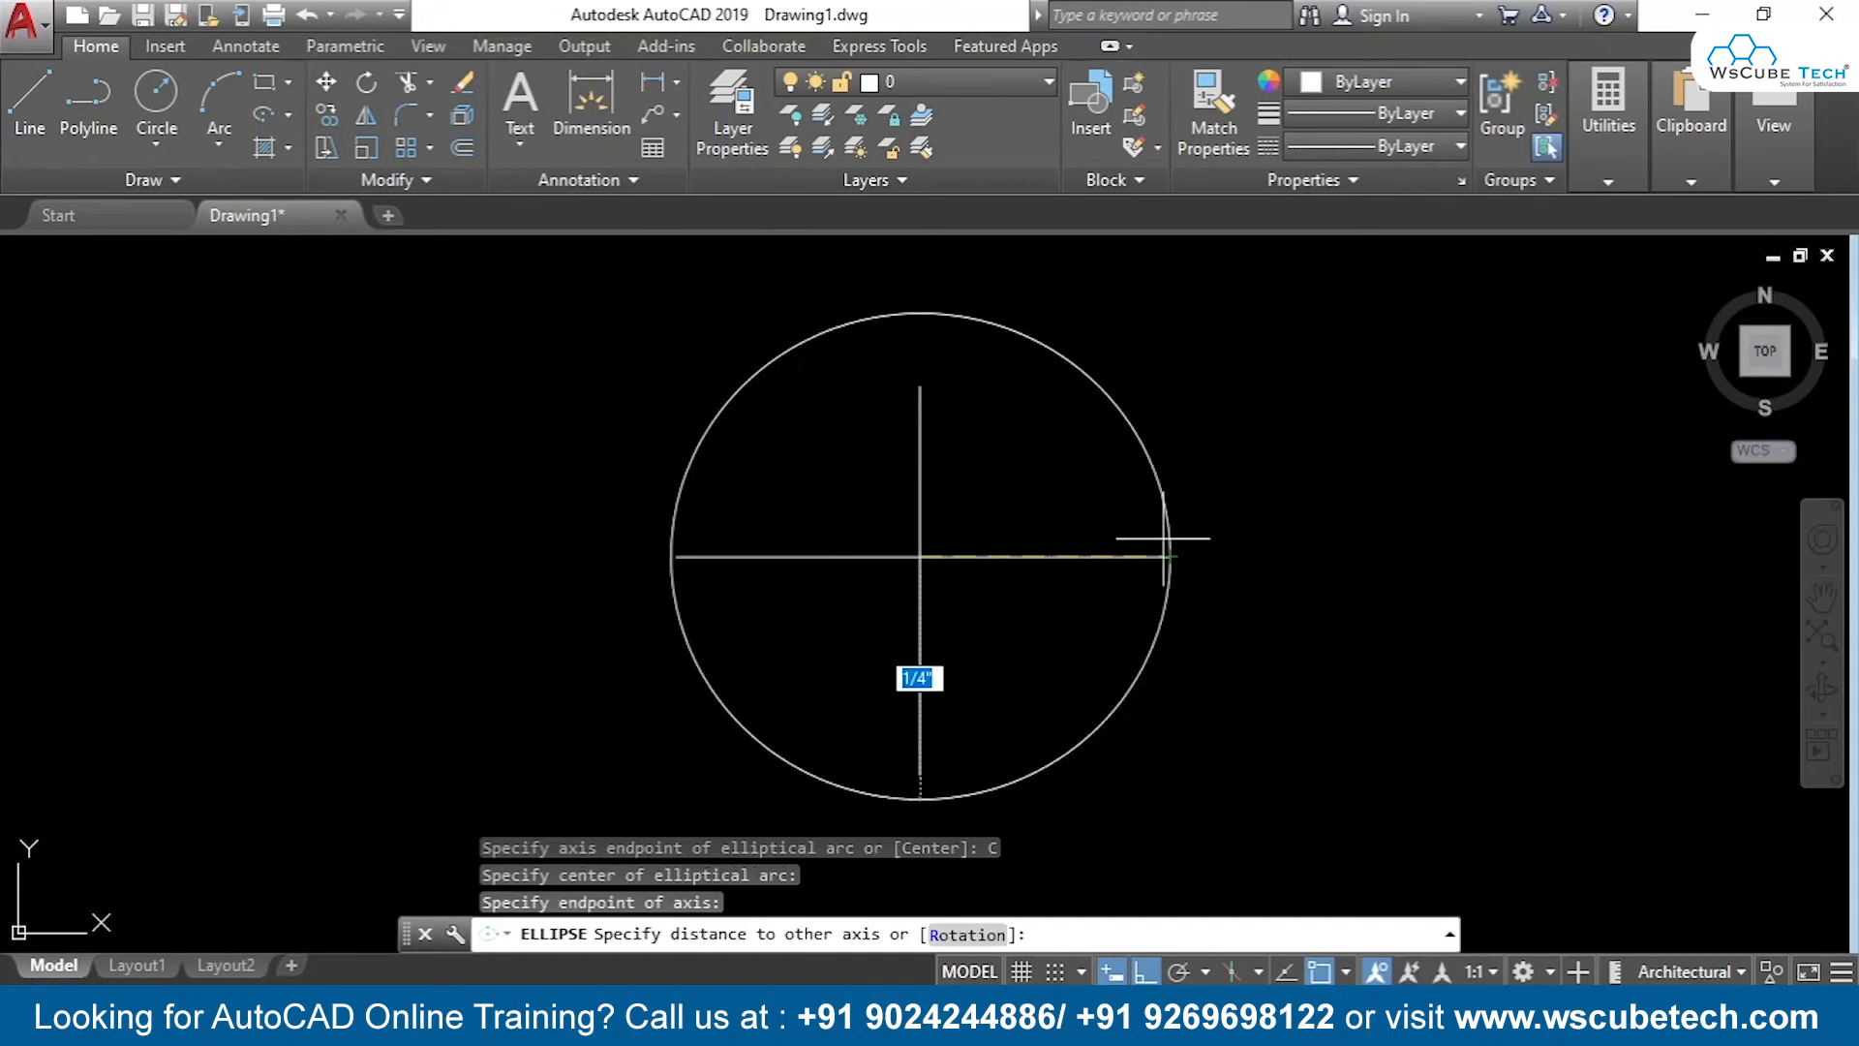
{"action": "left_click", "coordinate": [1086, 510]}
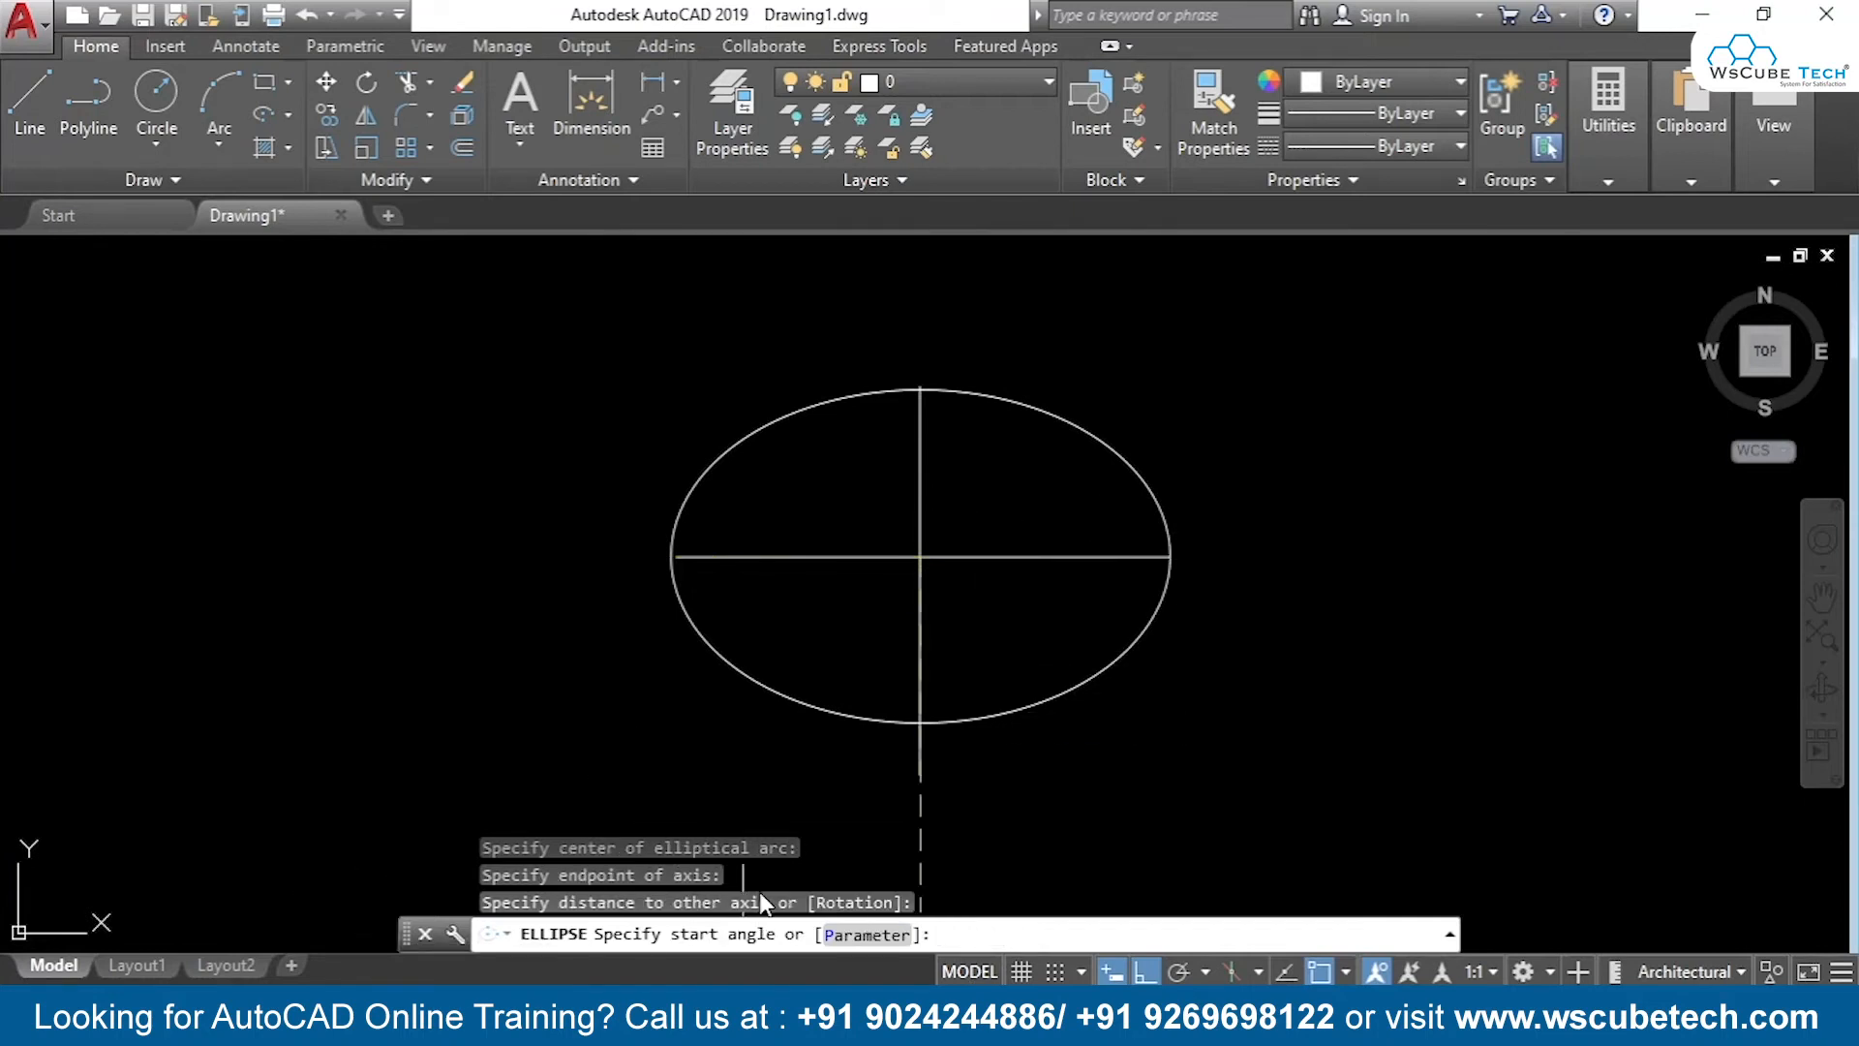
{"action": "left_click", "coordinate": [1169, 555]}
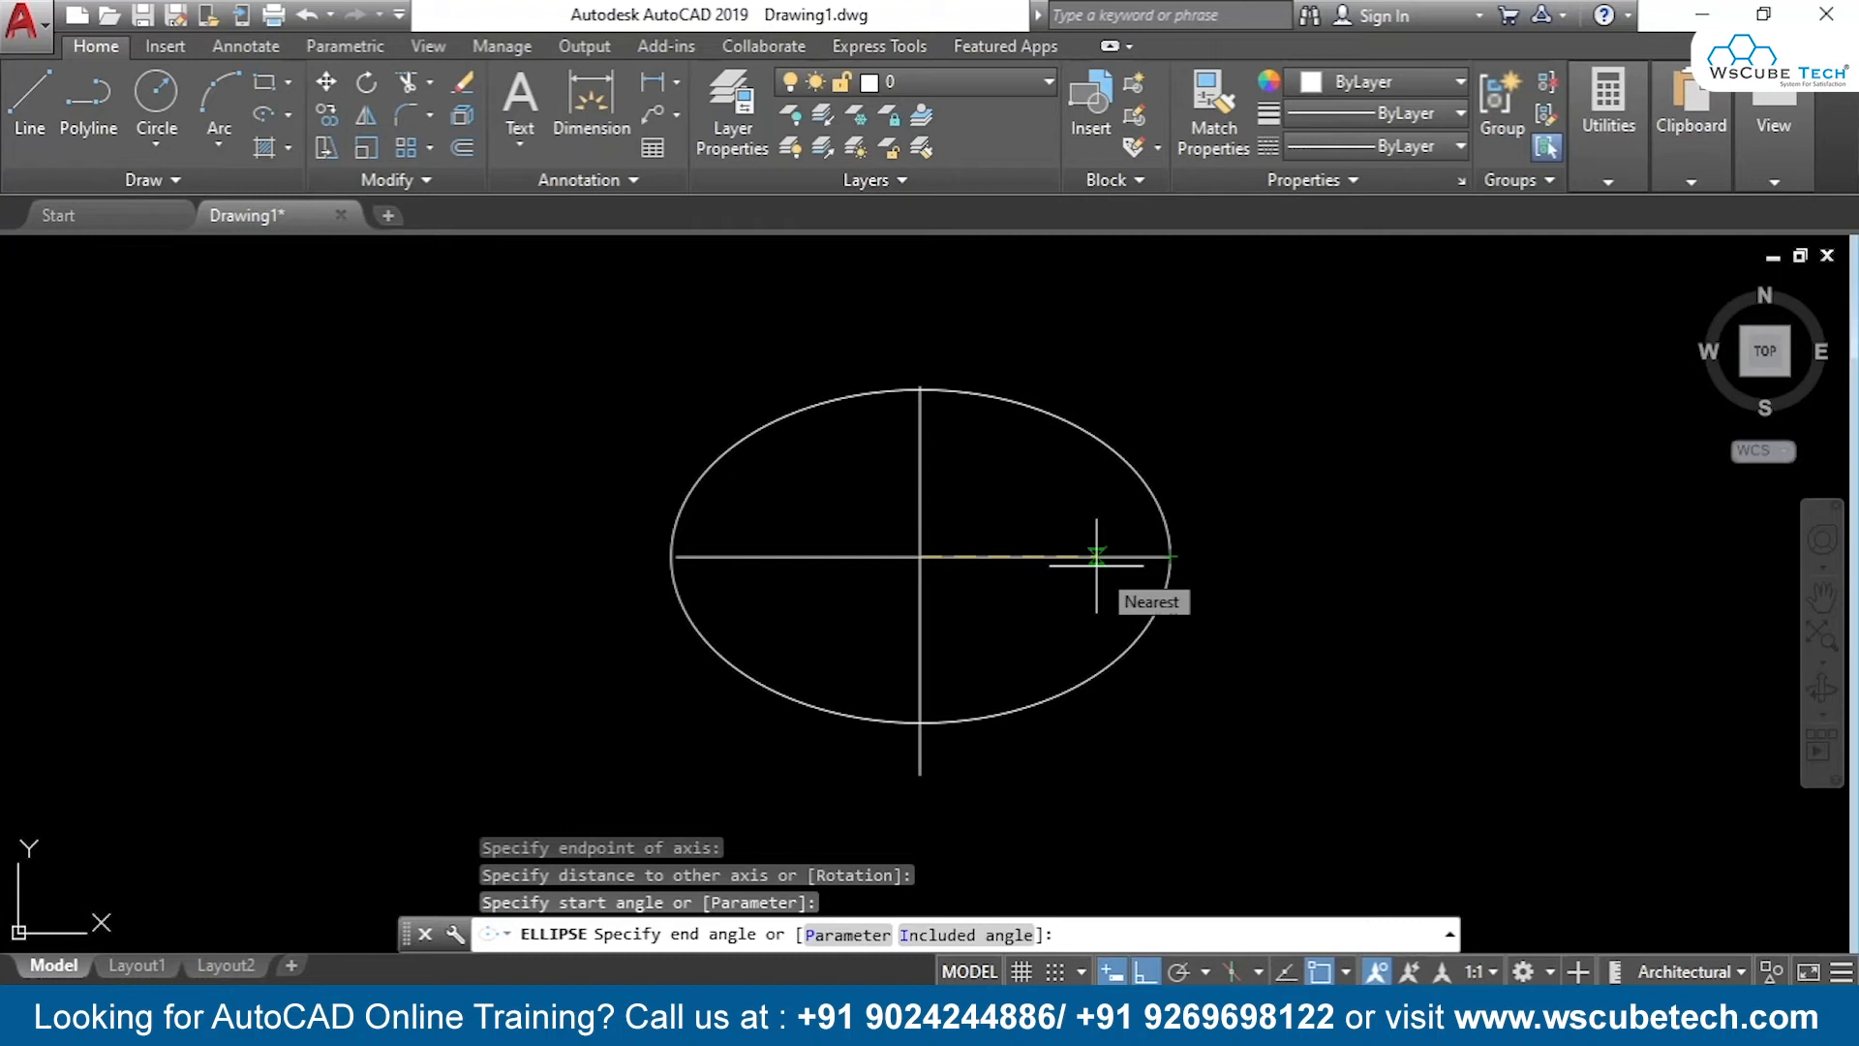
{"action": "key", "text": "F8"}
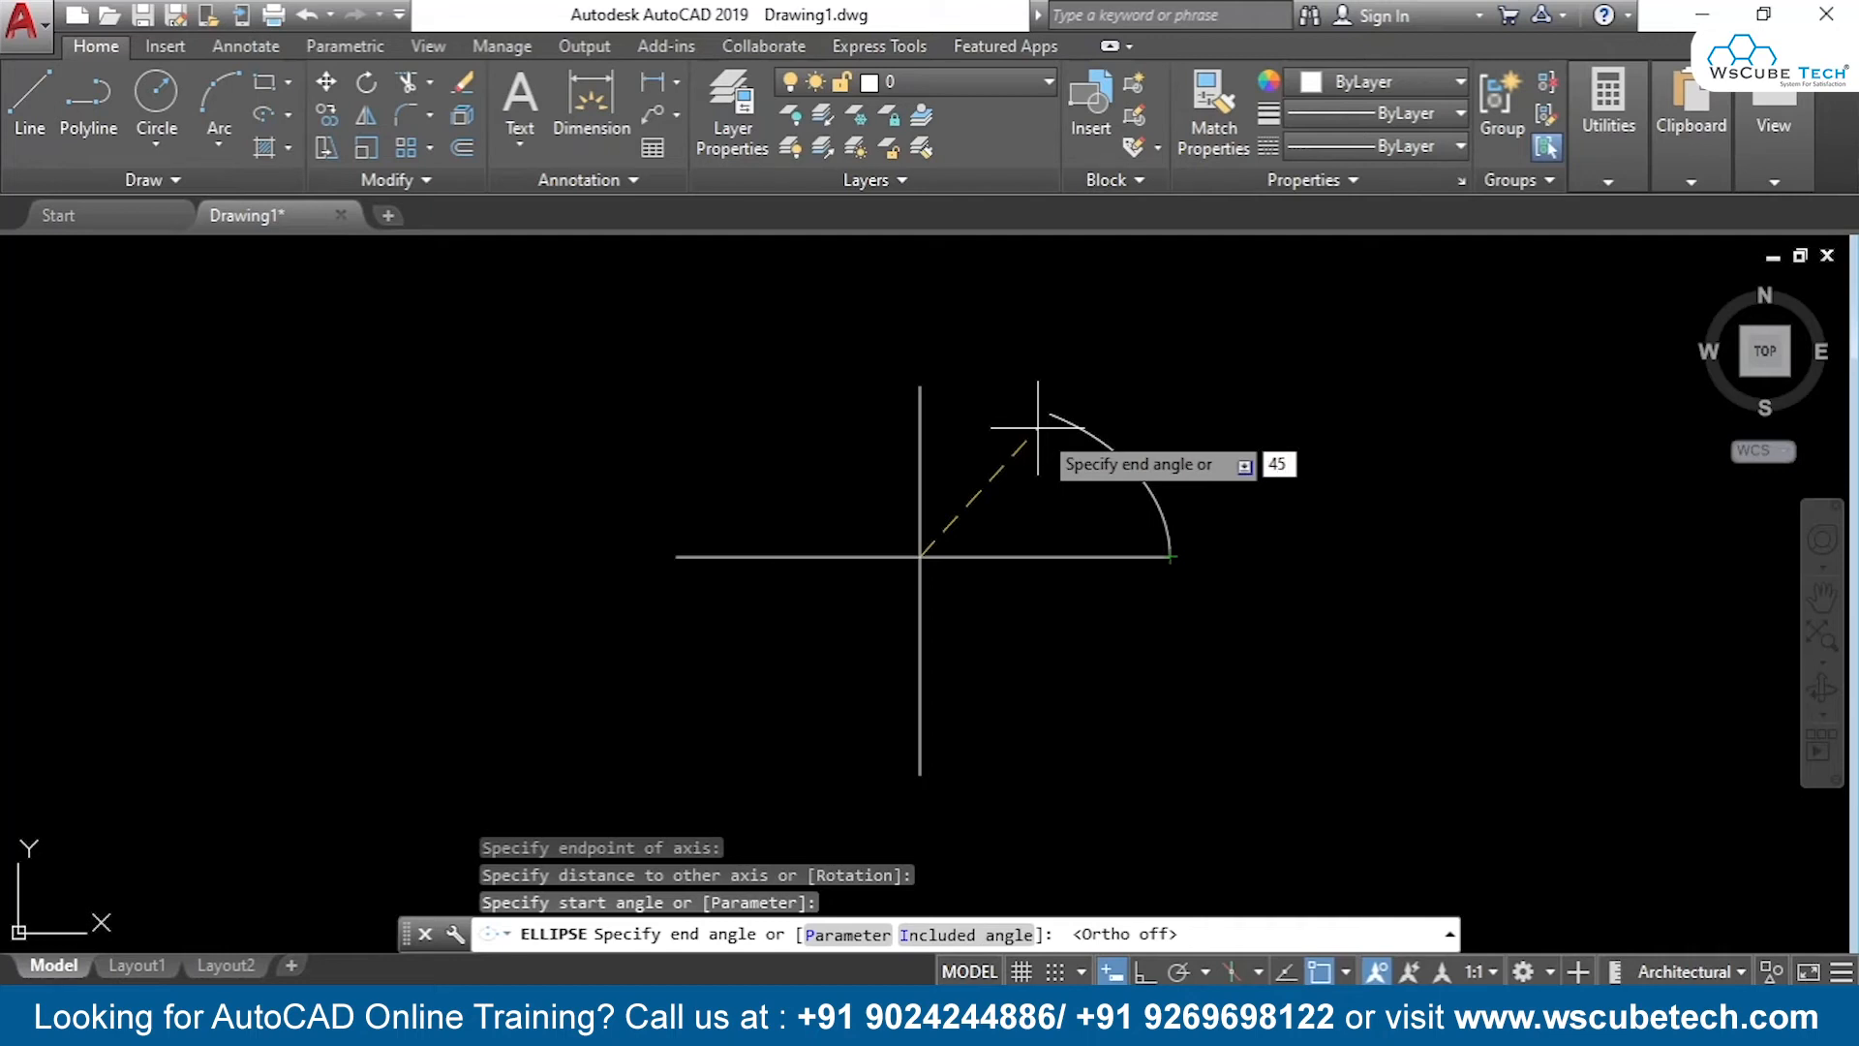
{"action": "key", "text": "Return"}
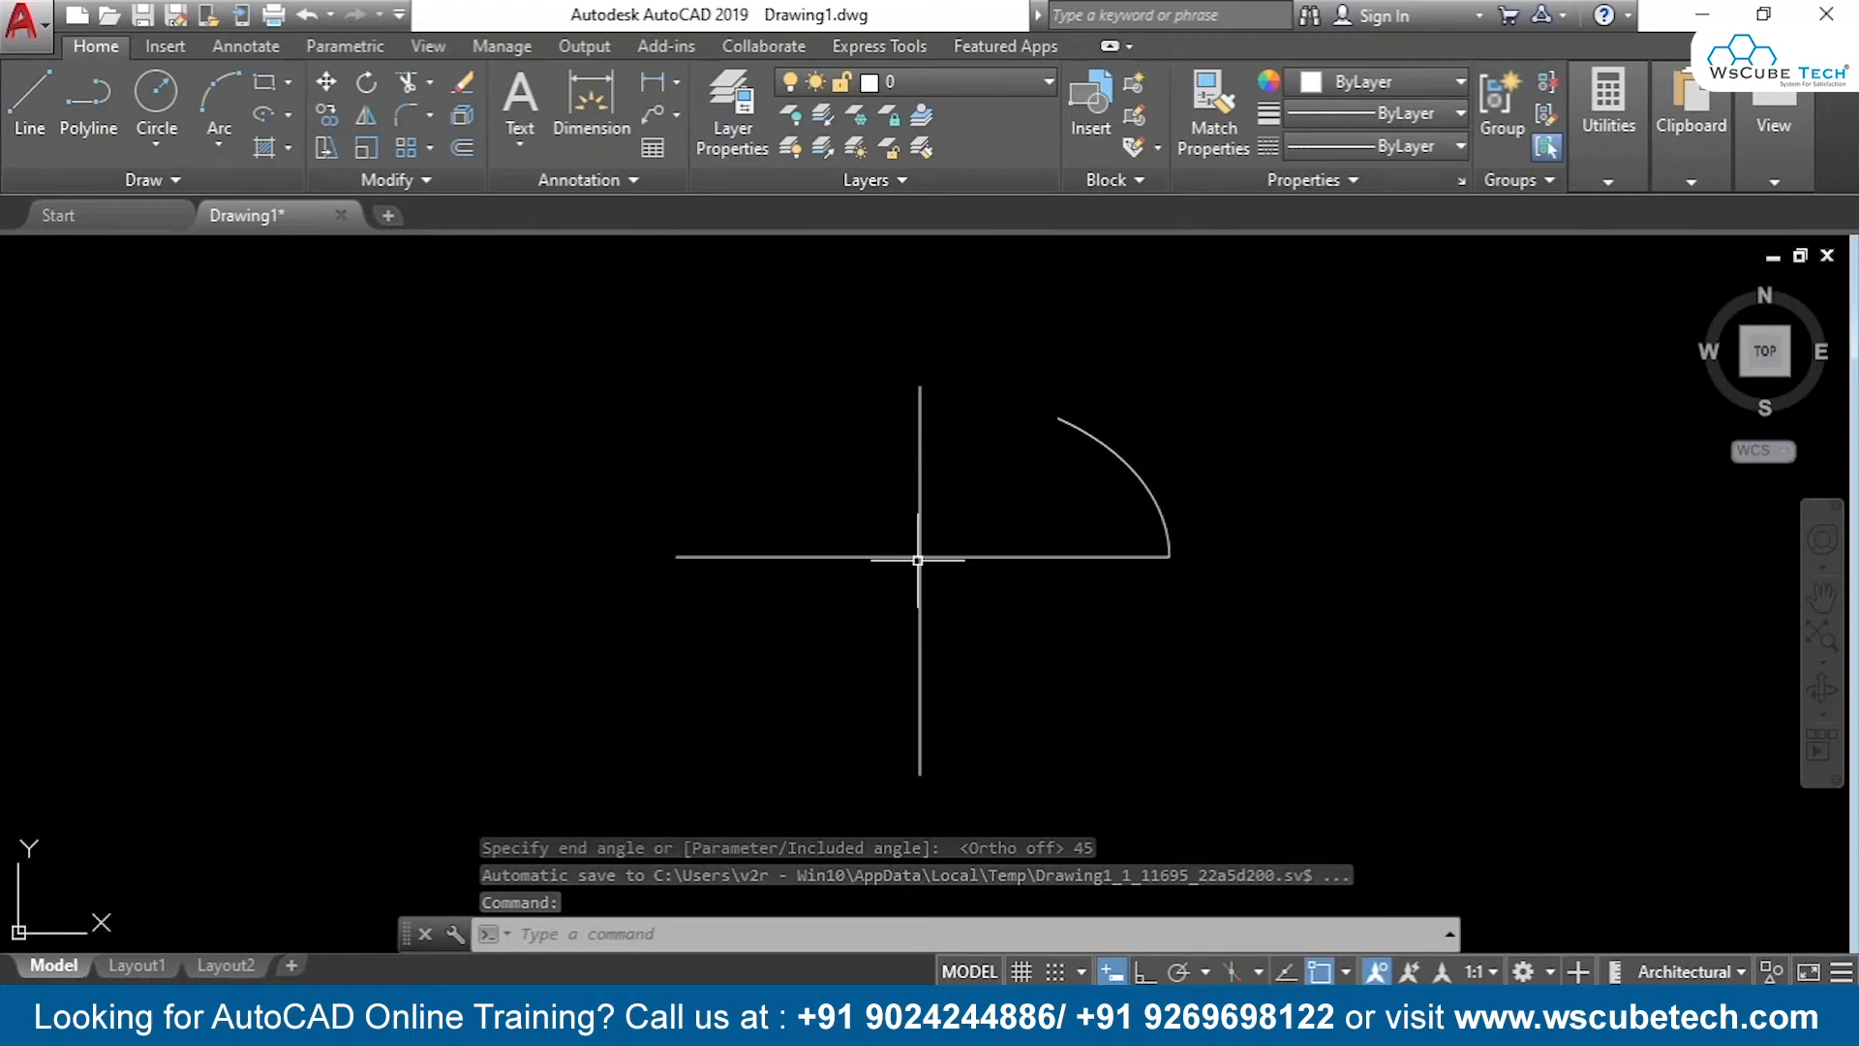
Erase the elliptical arc together with the two crossing lines
{"action": "left_click", "coordinate": [696, 386]}
{"action": "left_click", "coordinate": [915, 505]}
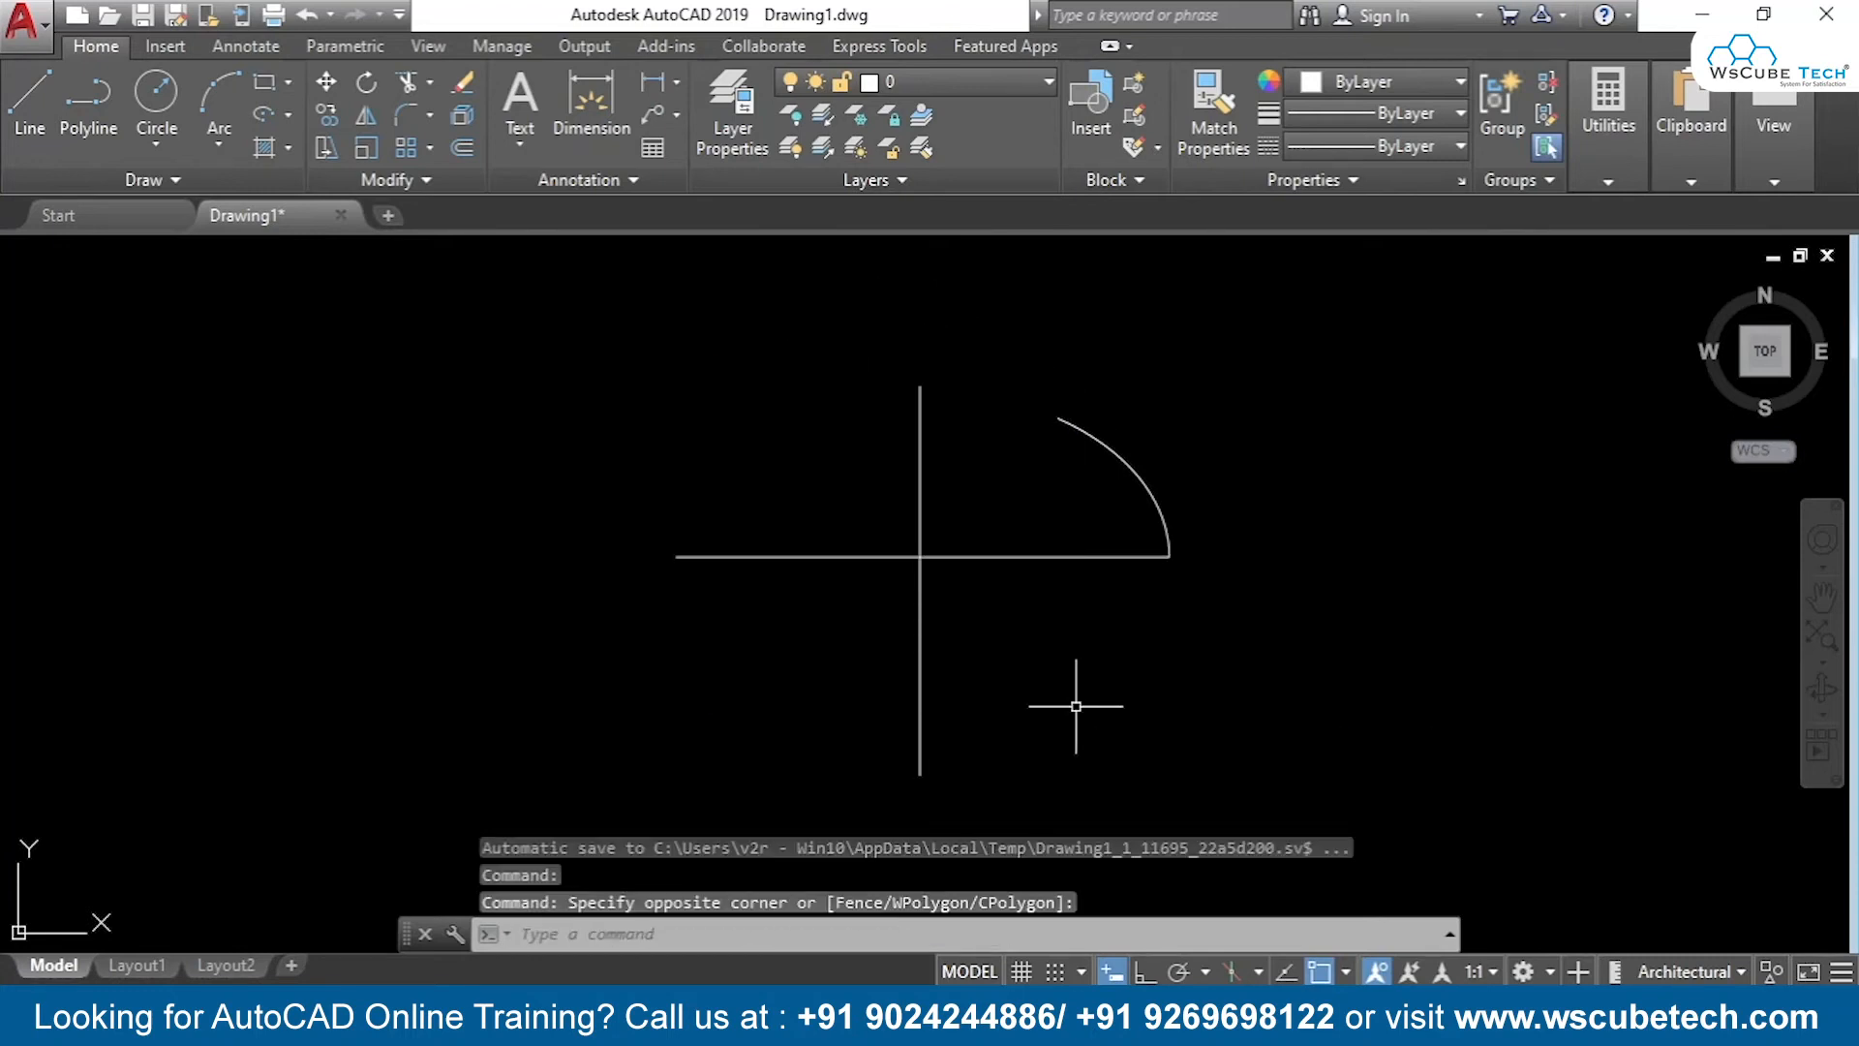
{"action": "left_click", "coordinate": [1142, 336]}
{"action": "left_click", "coordinate": [864, 713]}
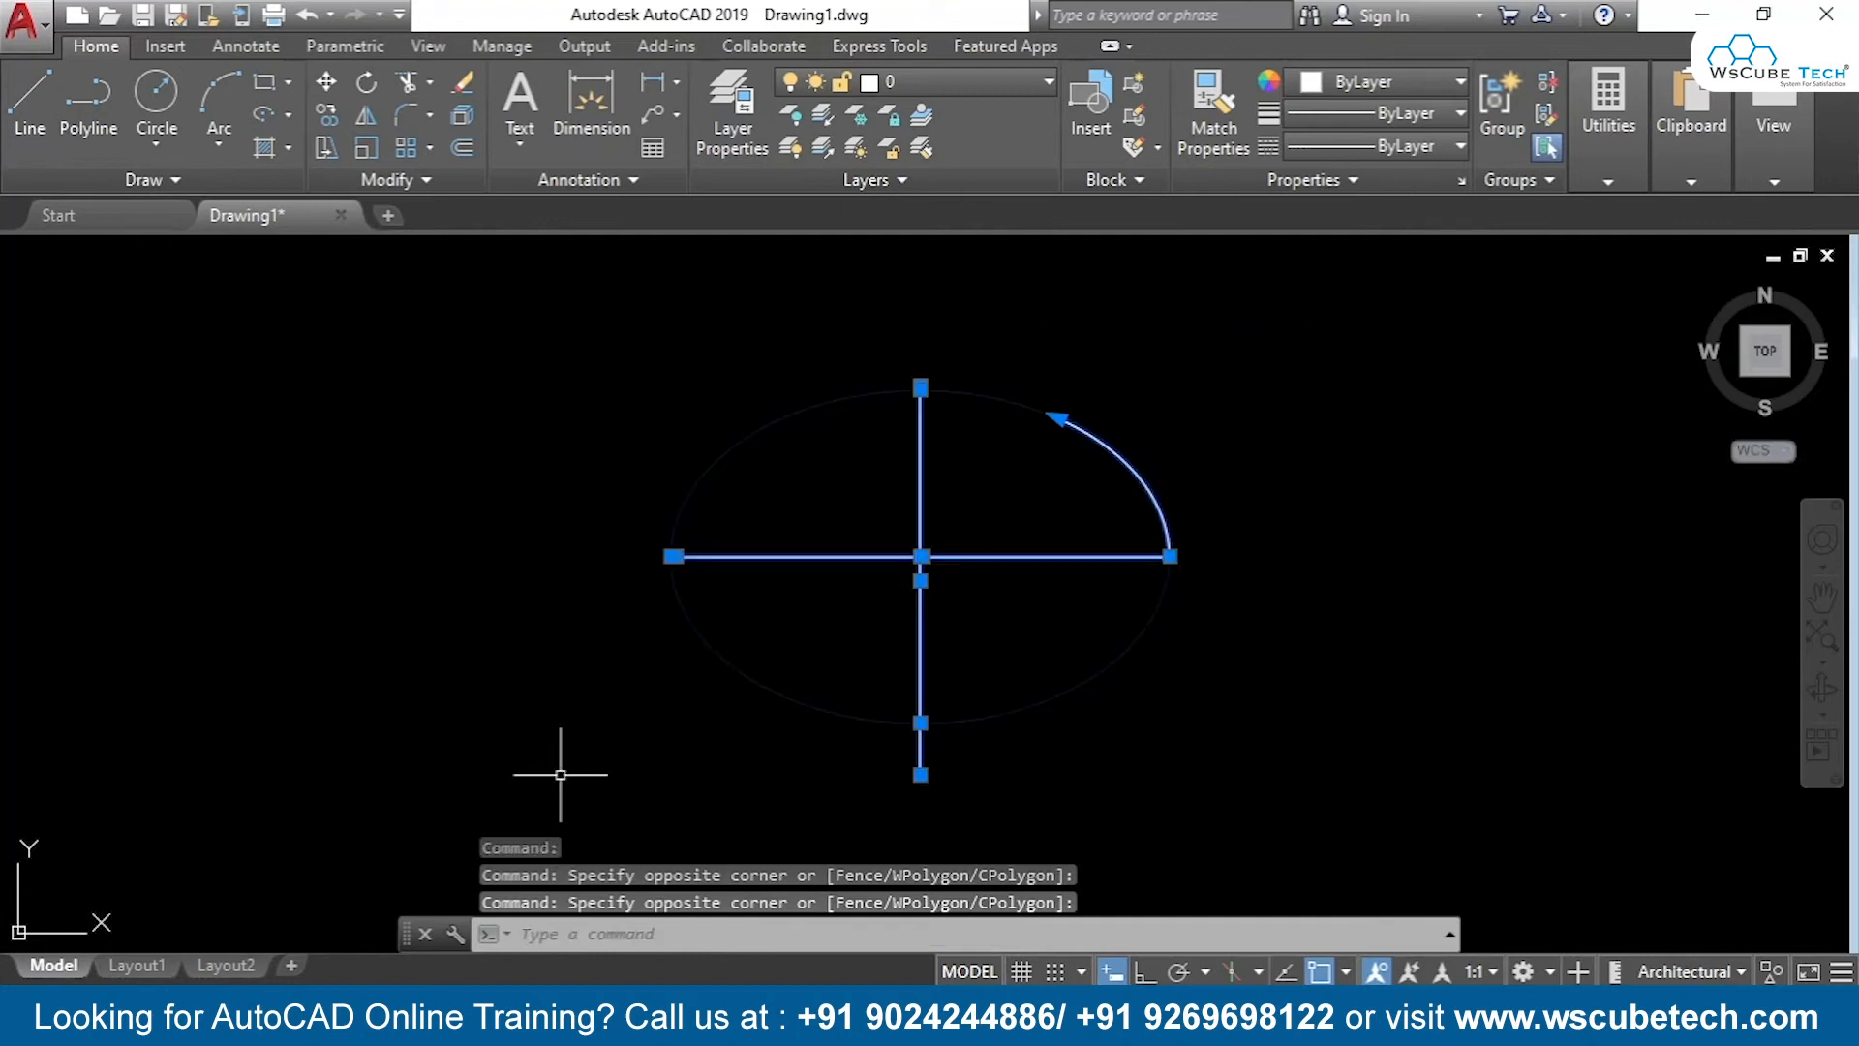
{"action": "key", "text": "Delete"}
Draw an elliptical arc from two horizontal axis endpoints, starting at the right endpoint and ending at a freely picked upper-right angle
{"action": "left_click", "coordinate": [288, 117]}
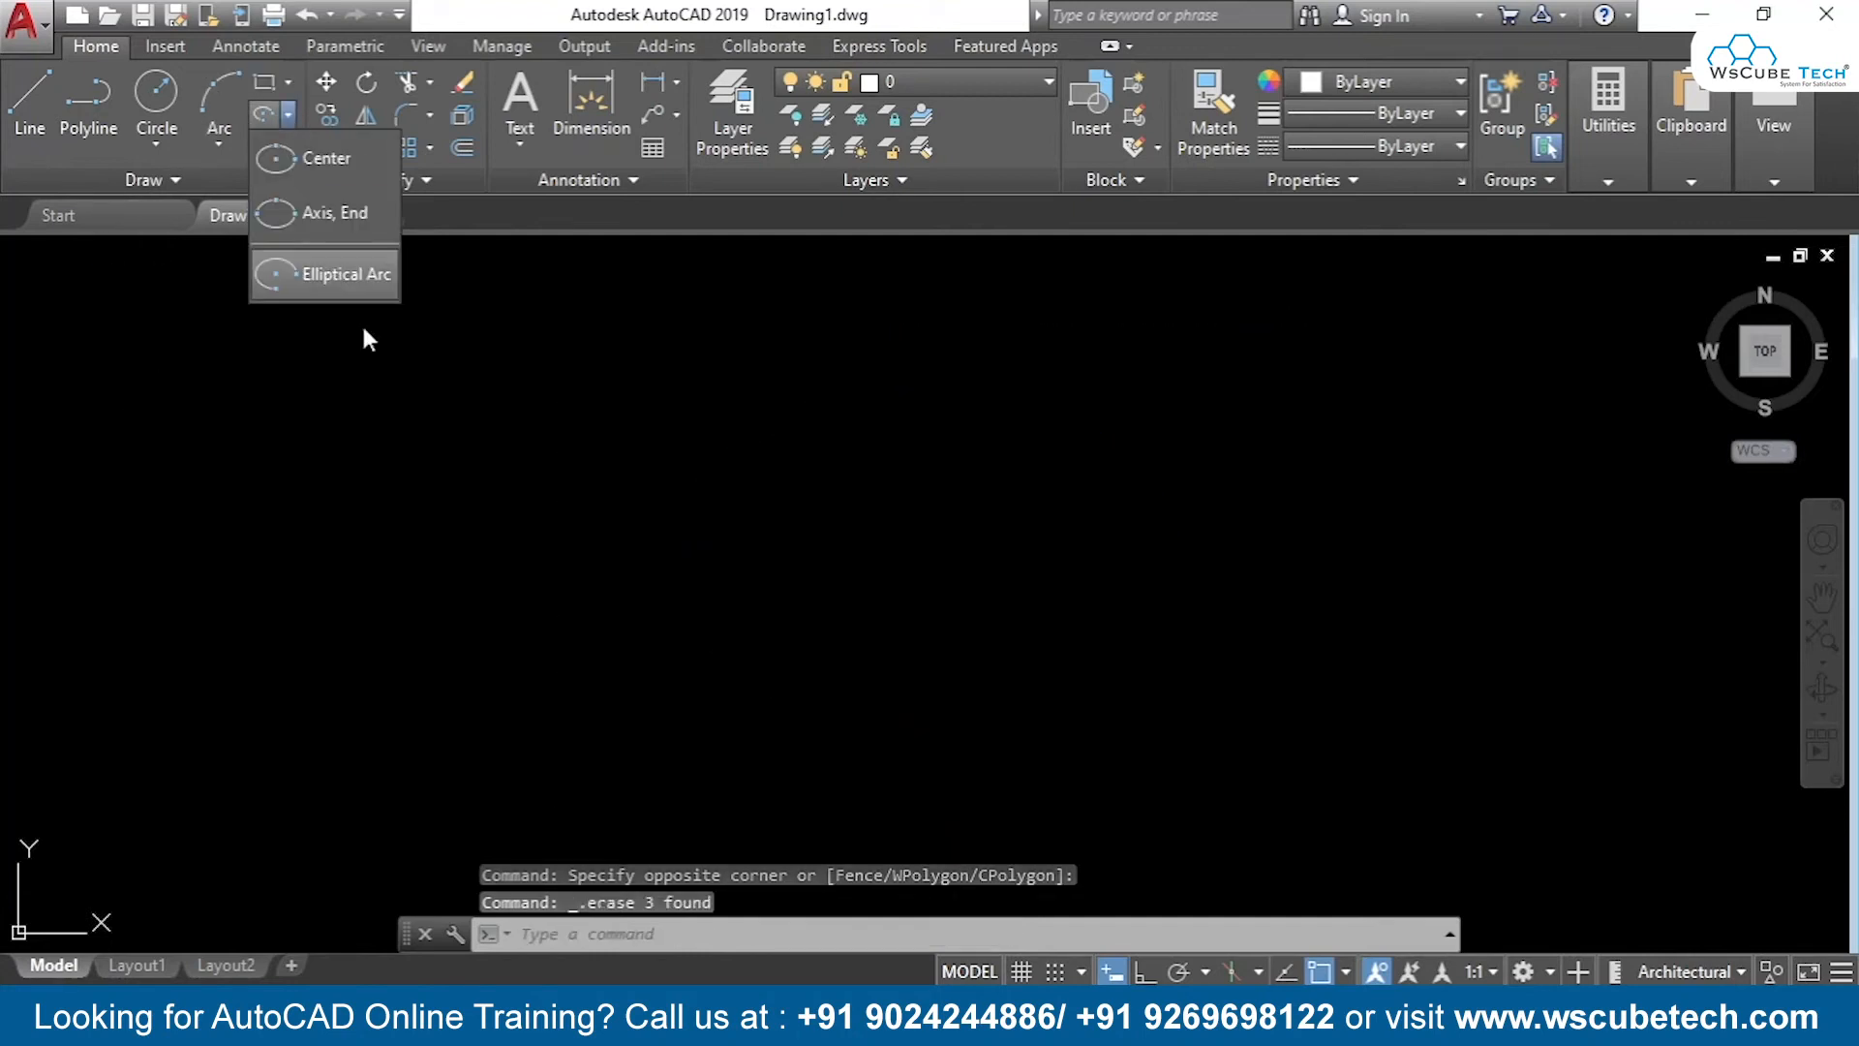
{"action": "left_click", "coordinate": [337, 275]}
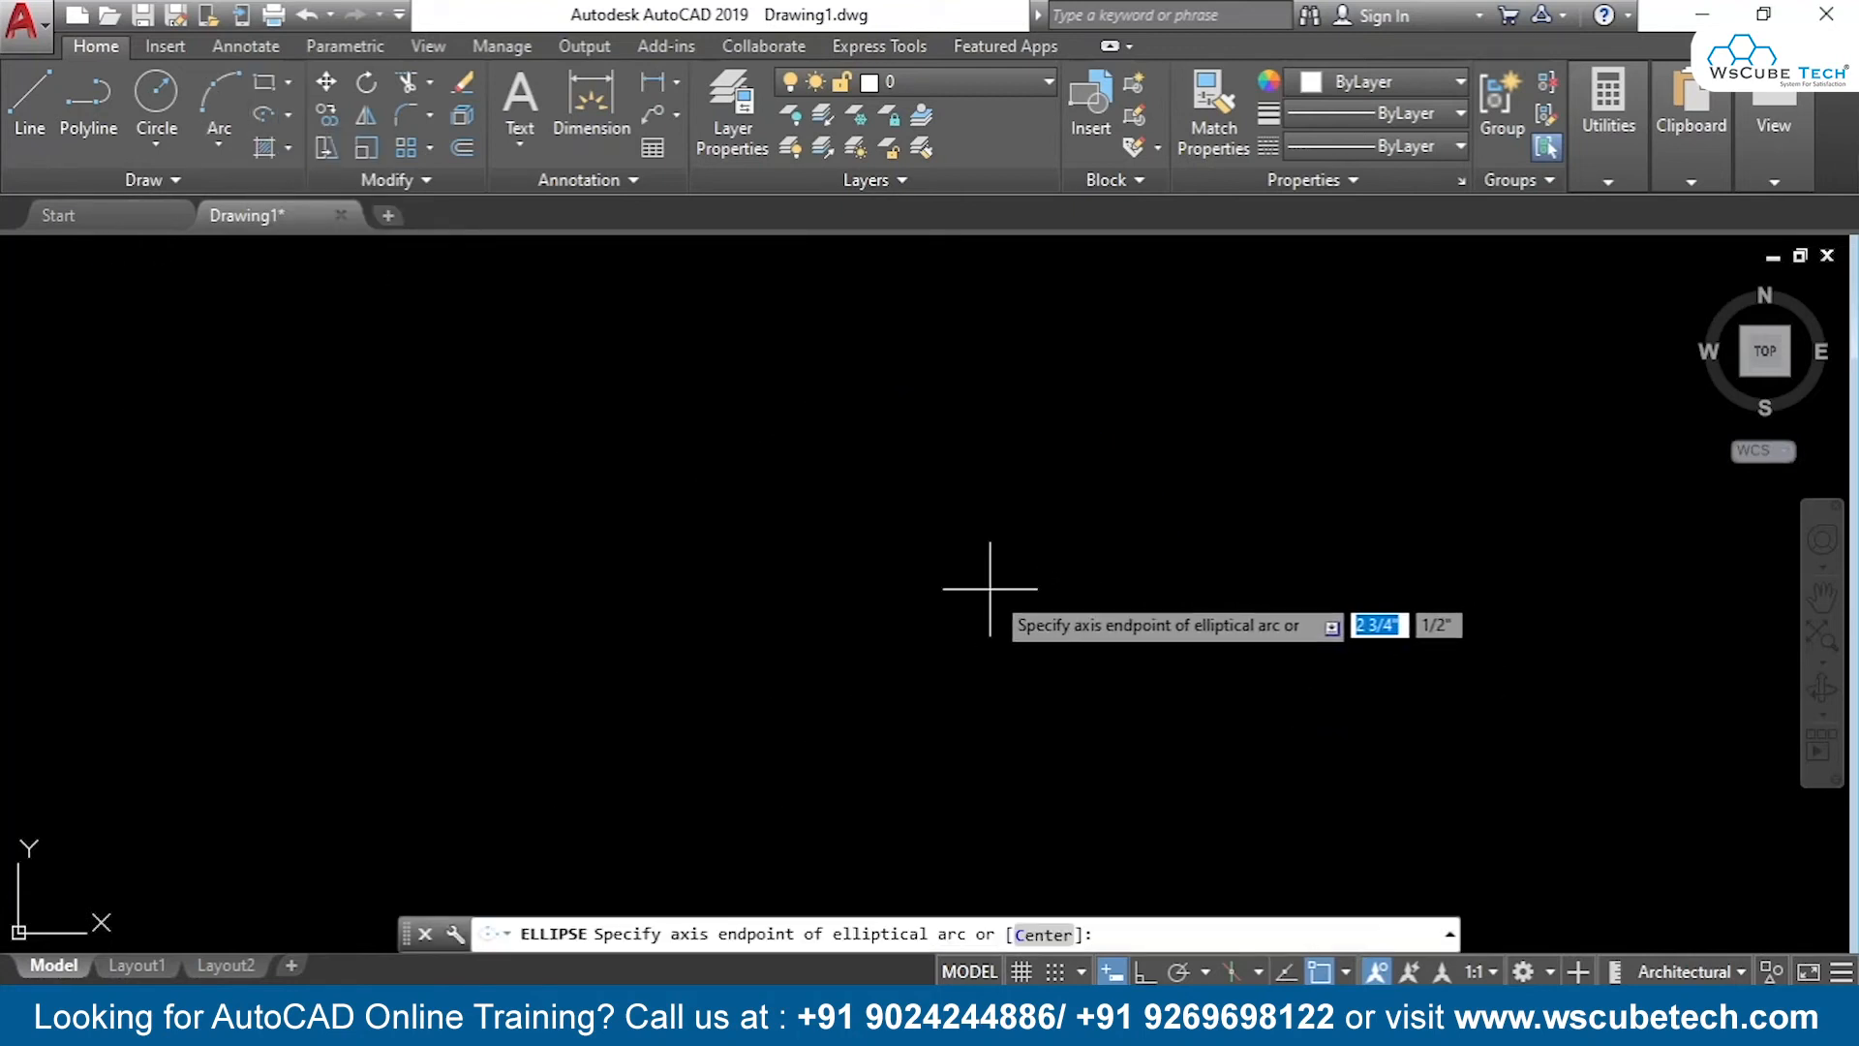
{"action": "left_click", "coordinate": [682, 566]}
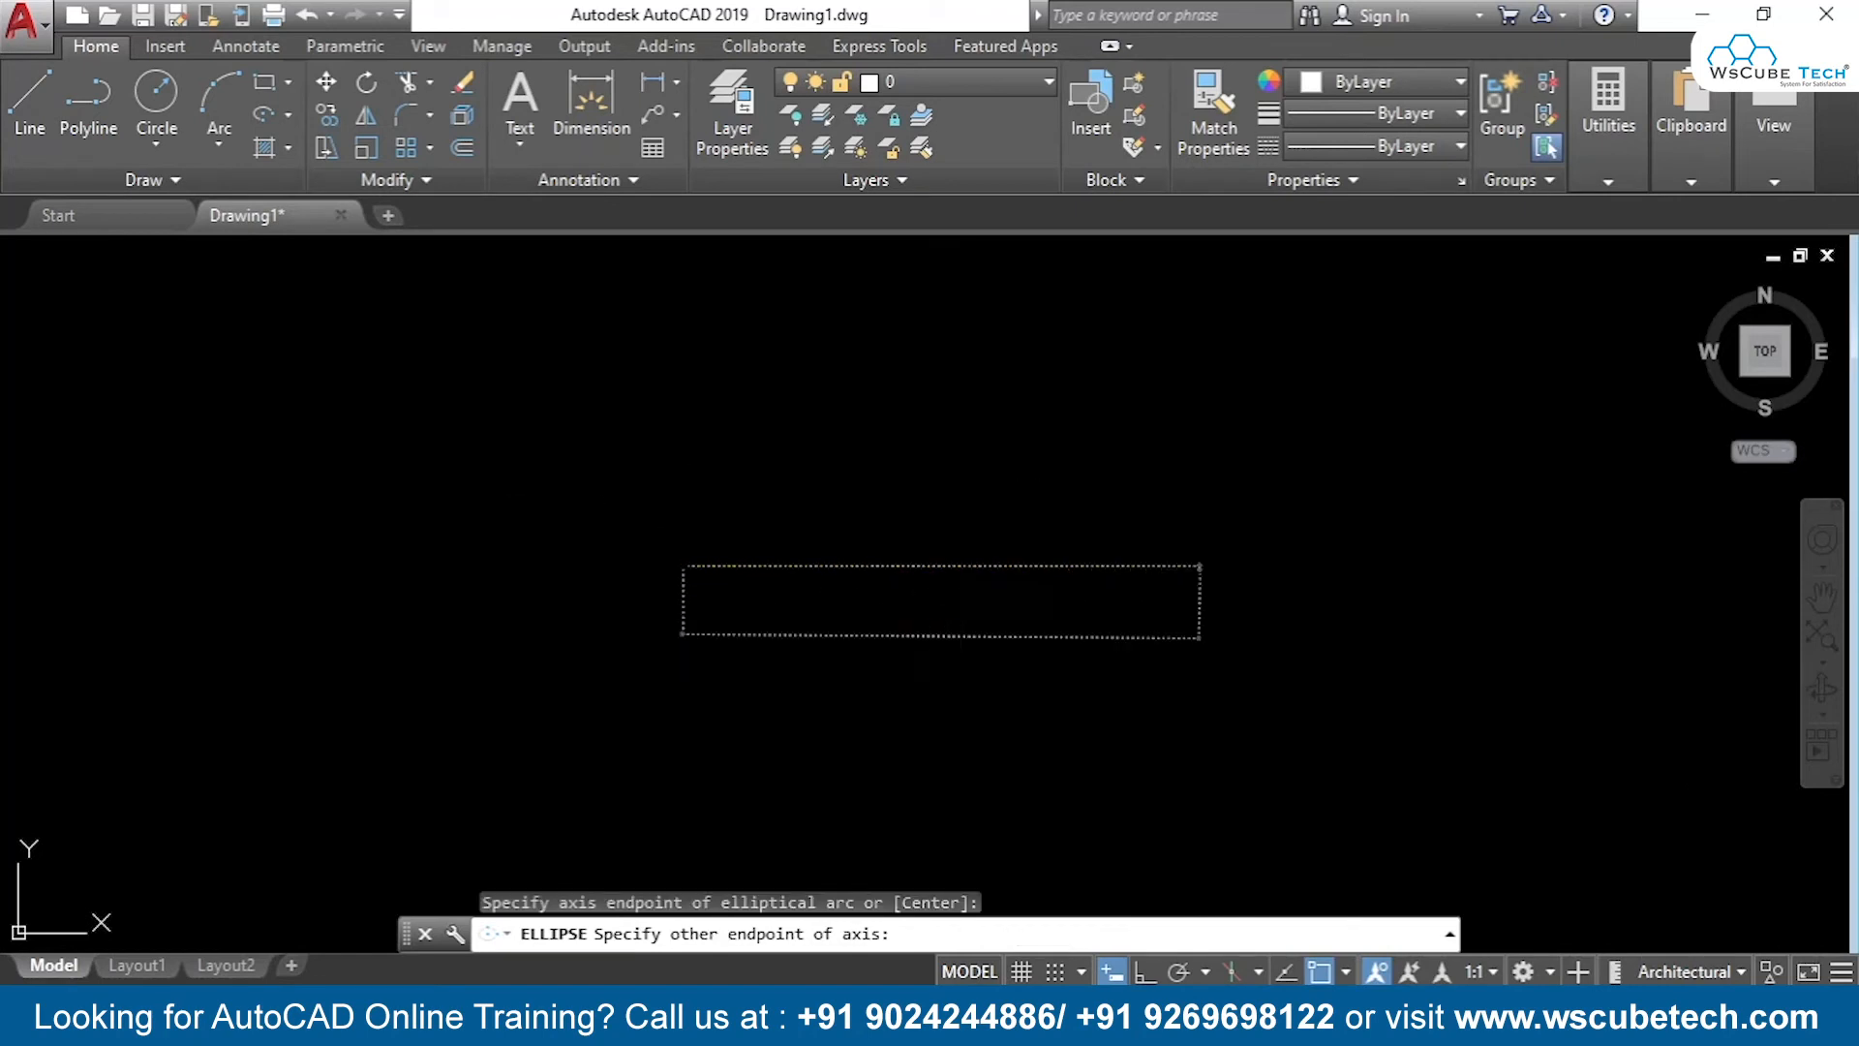
{"action": "left_click", "coordinate": [1201, 566]}
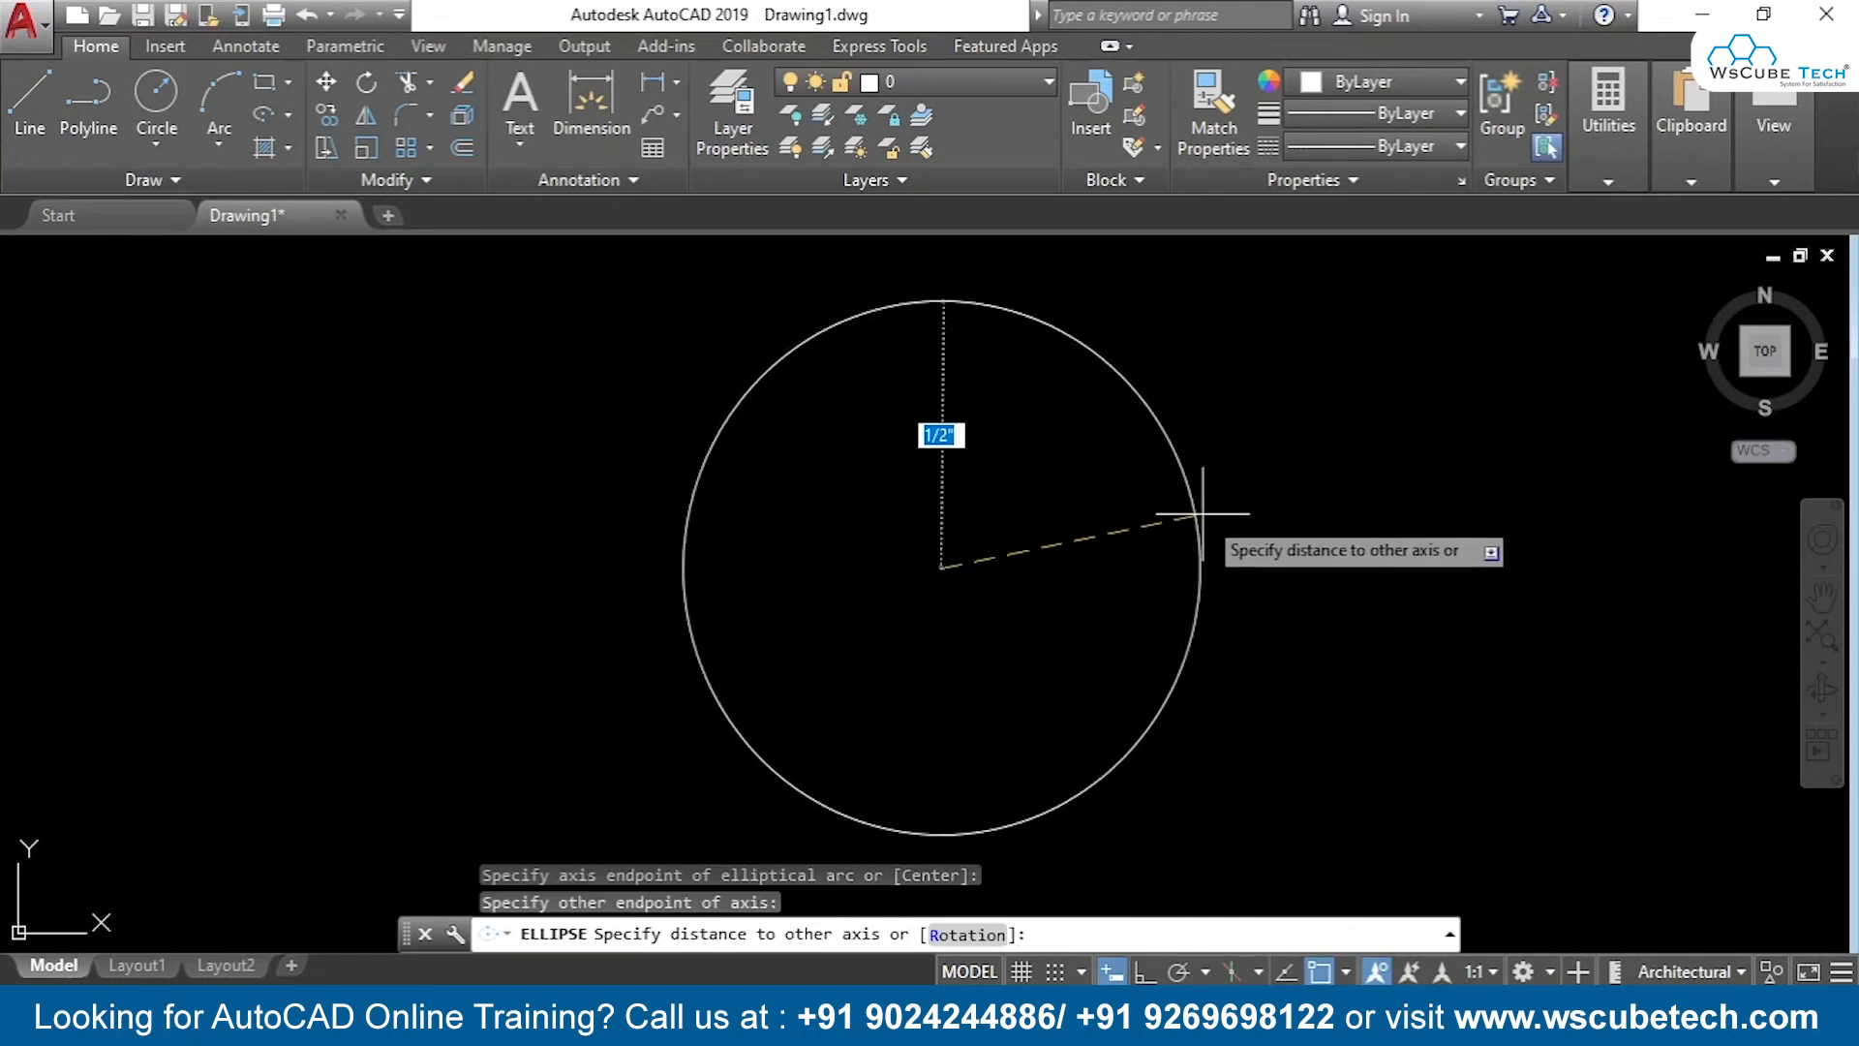
{"action": "left_click", "coordinate": [1069, 529]}
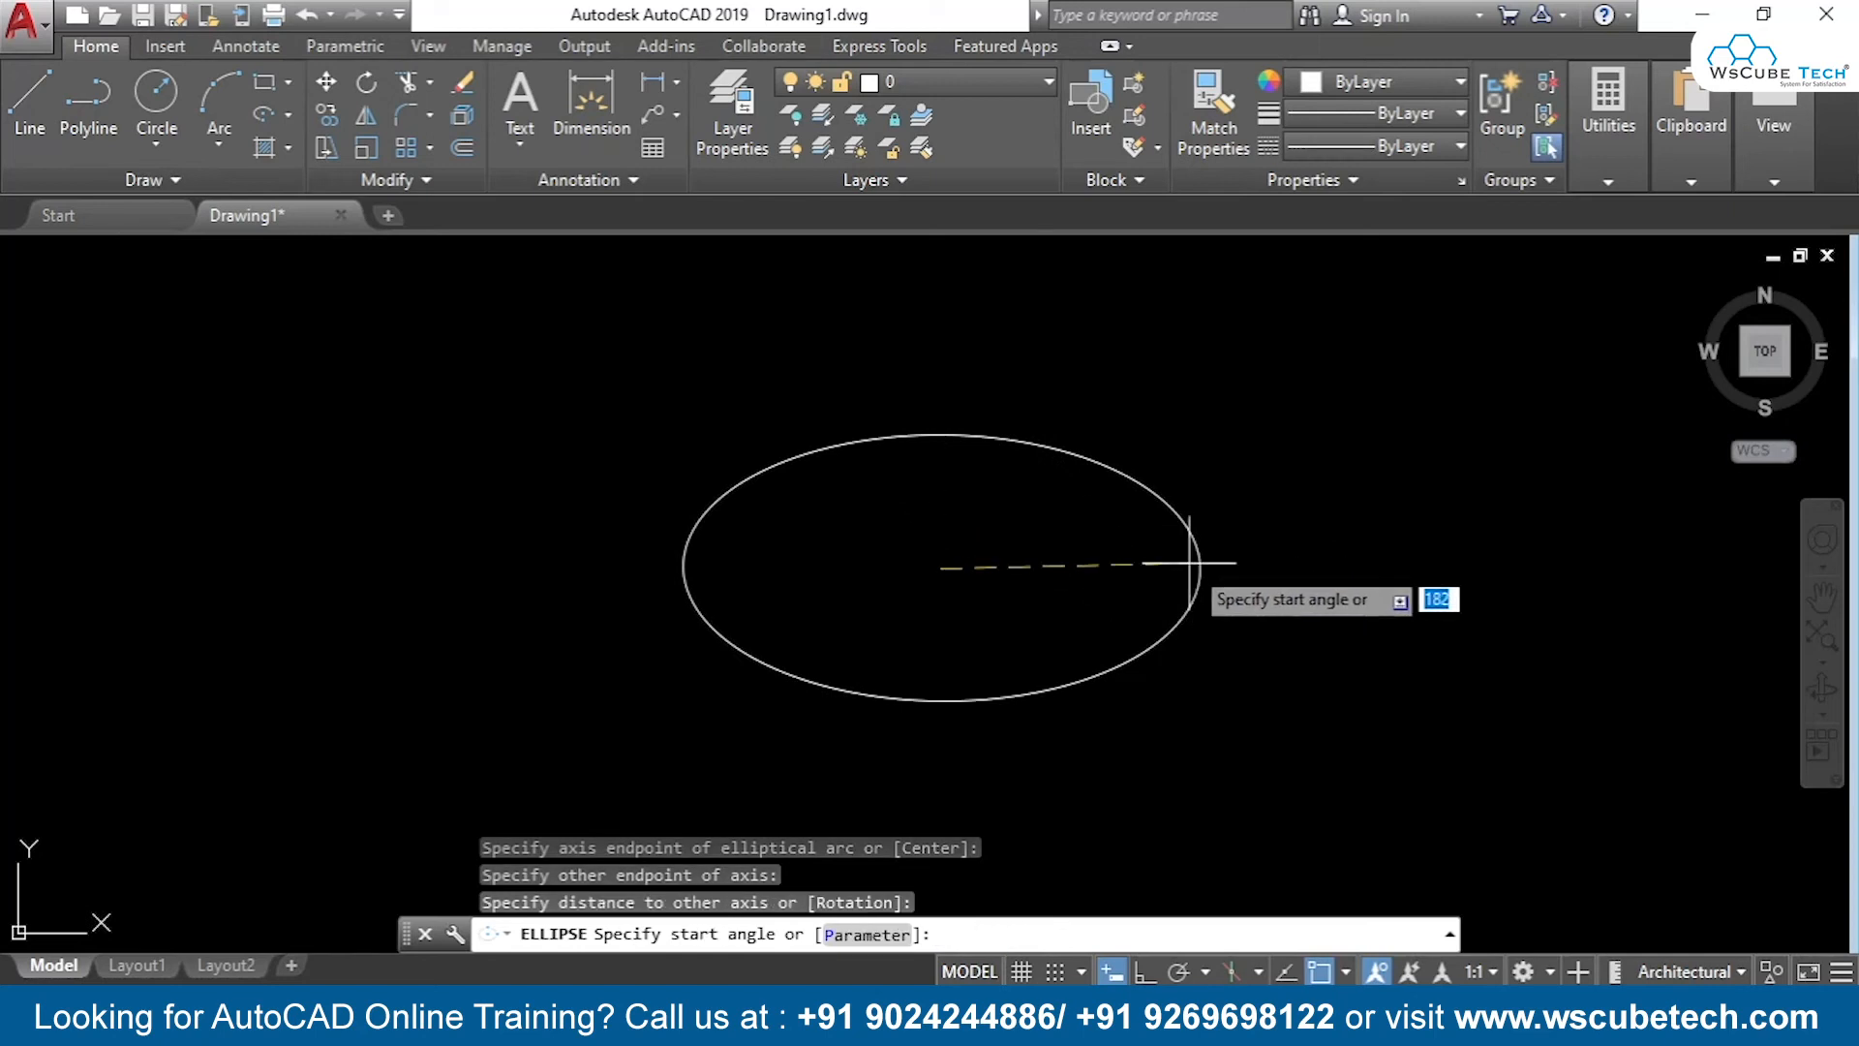
{"action": "left_click", "coordinate": [1201, 566]}
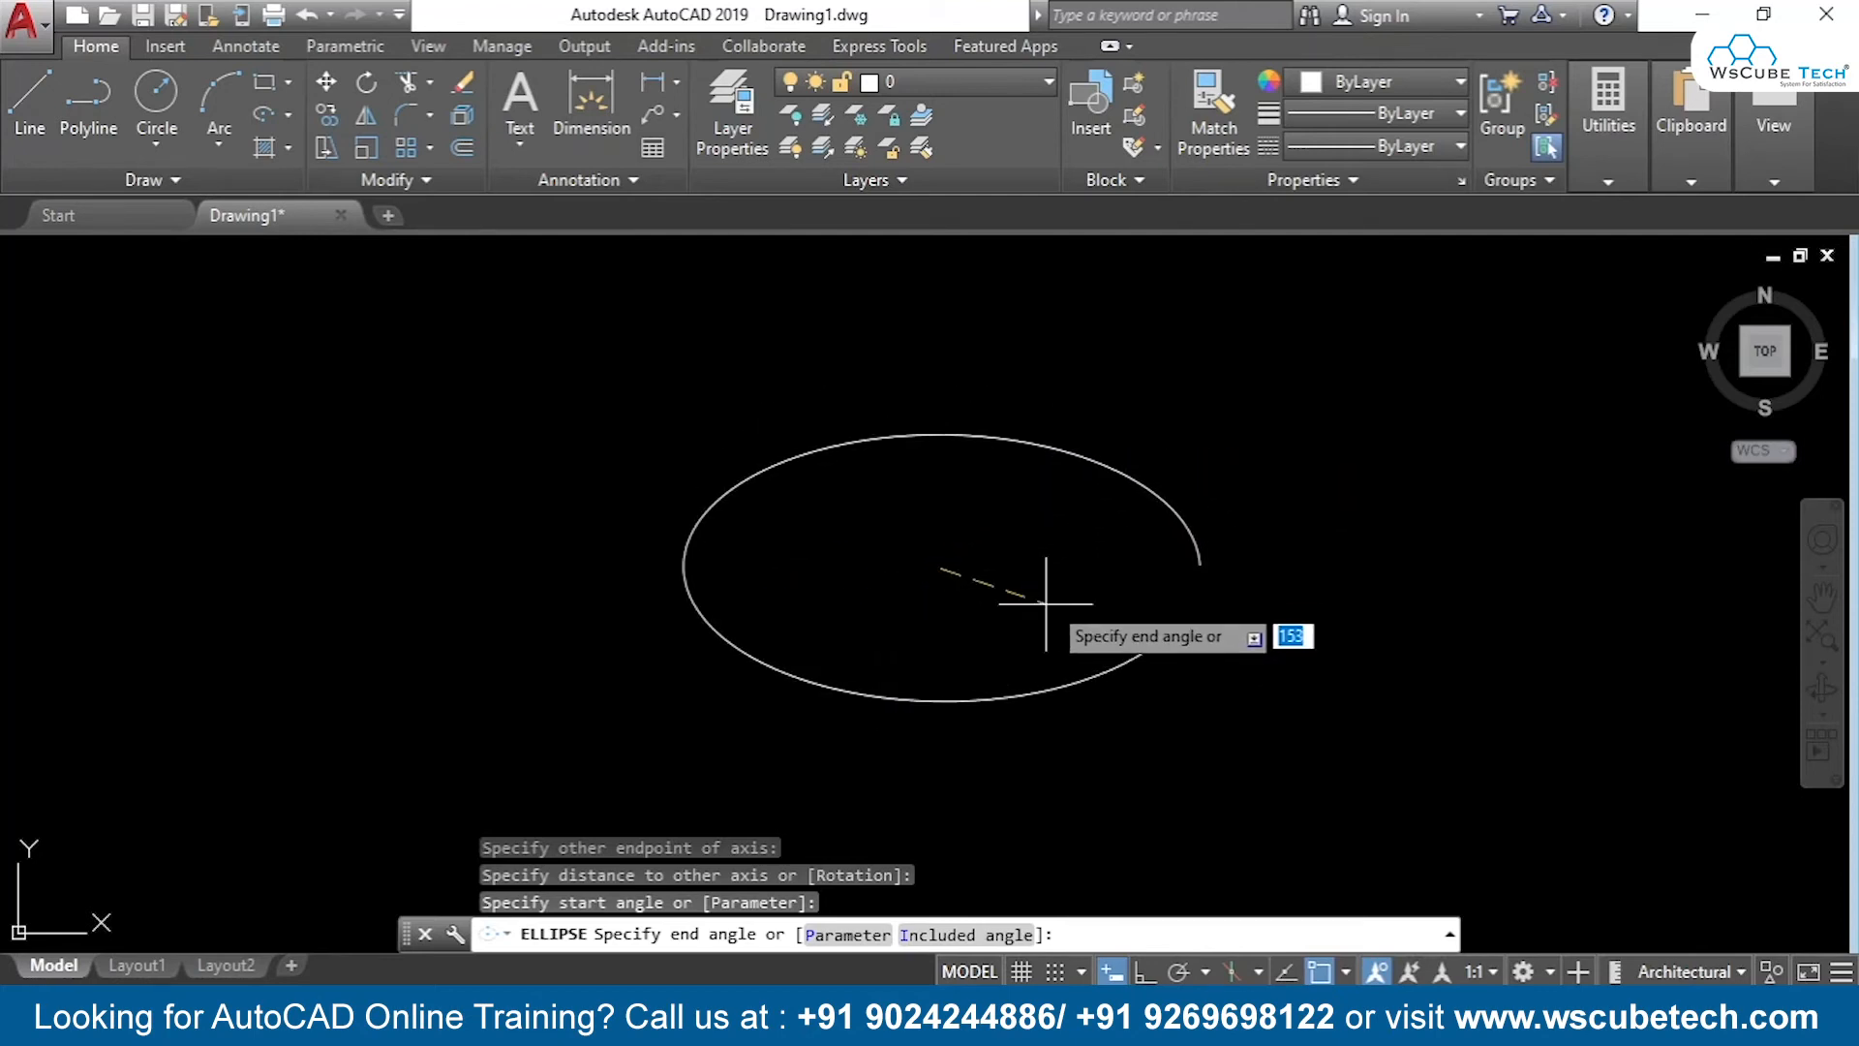
{"action": "left_click", "coordinate": [1073, 421]}
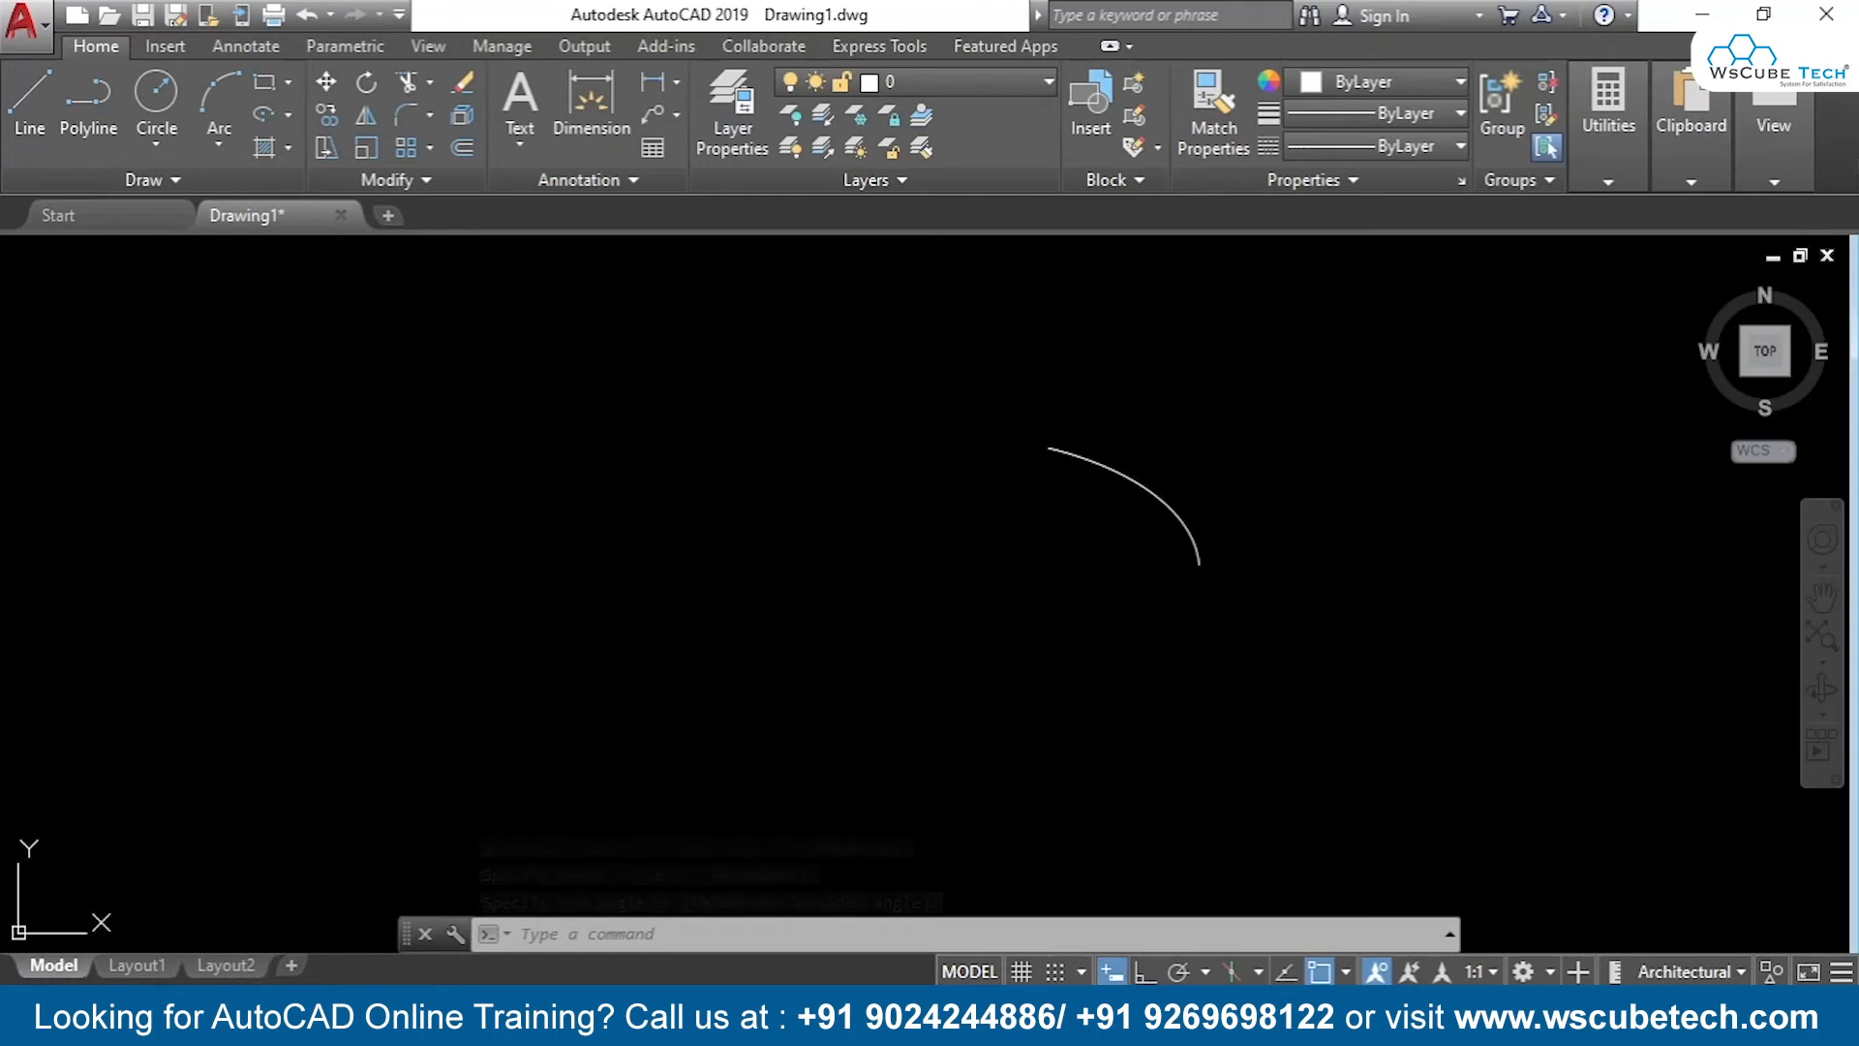
Erase all objects from the drawing and leave no selection active
{"action": "key", "text": "ctrl+a"}
{"action": "key", "text": "Delete"}
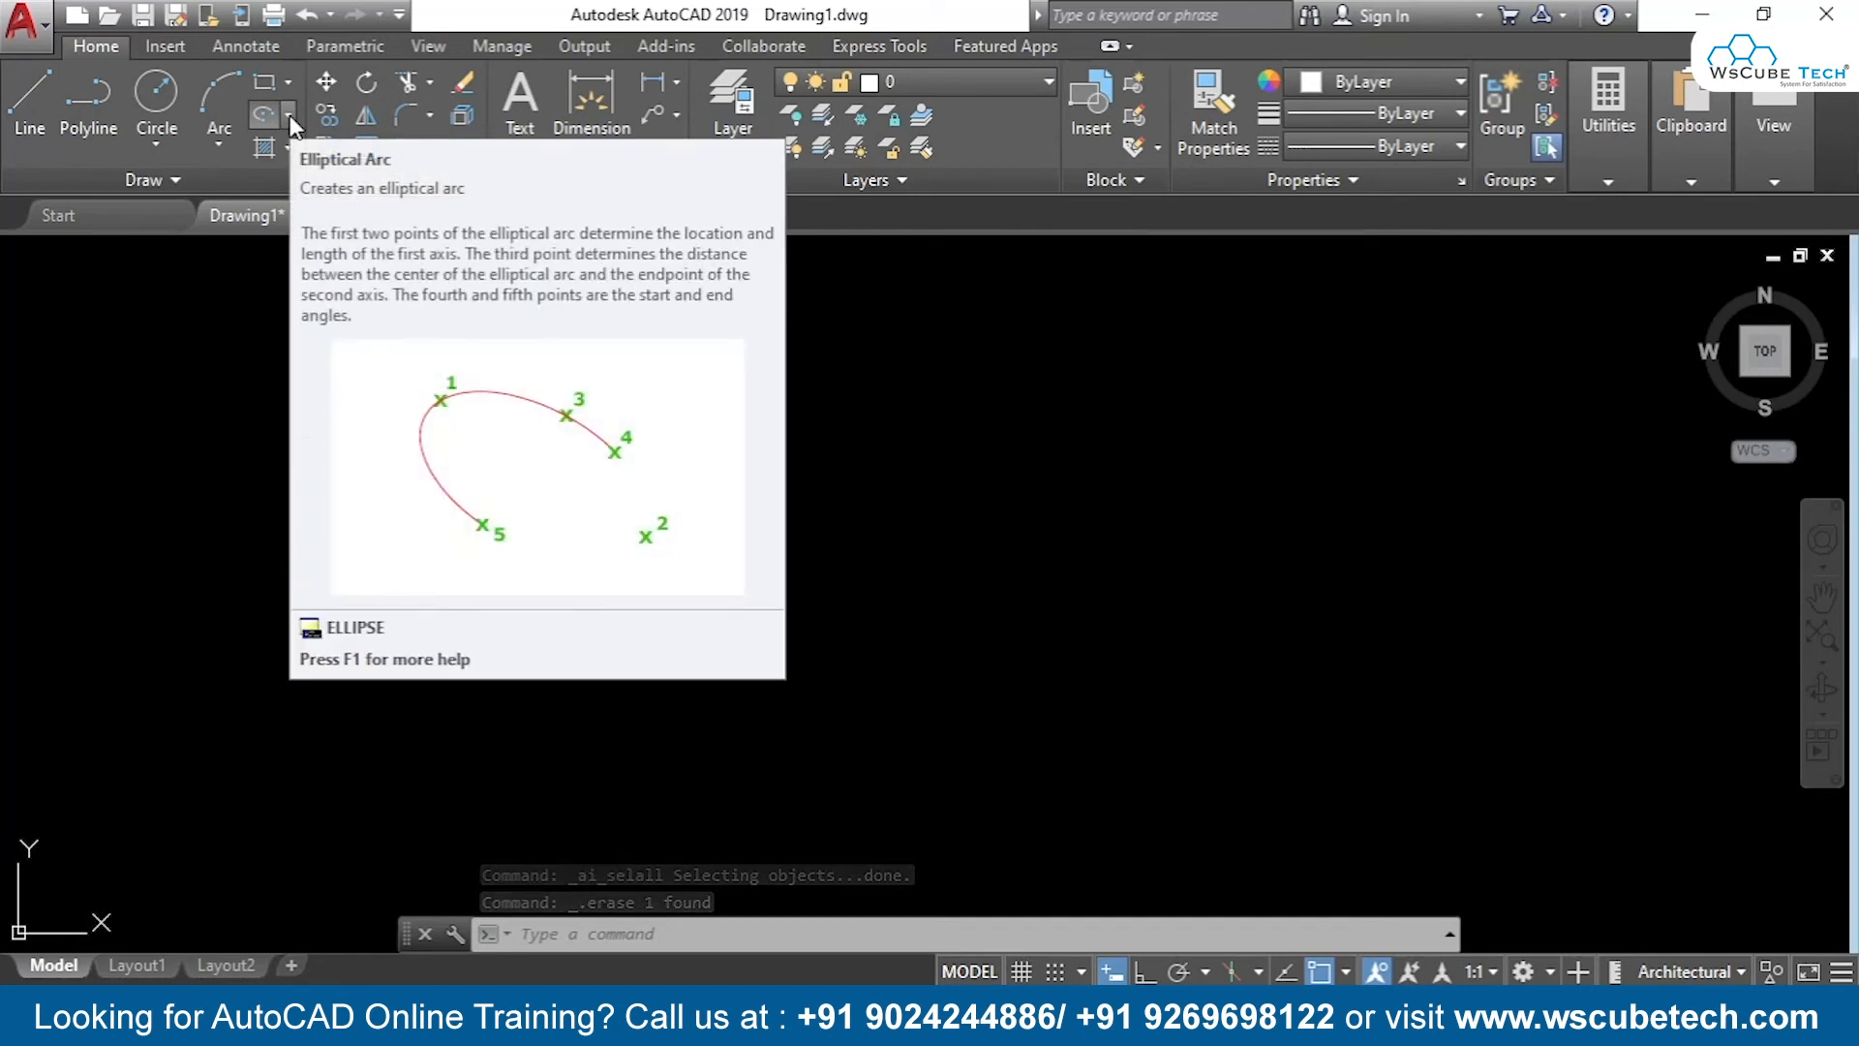
{"action": "left_click", "coordinate": [1113, 587]}
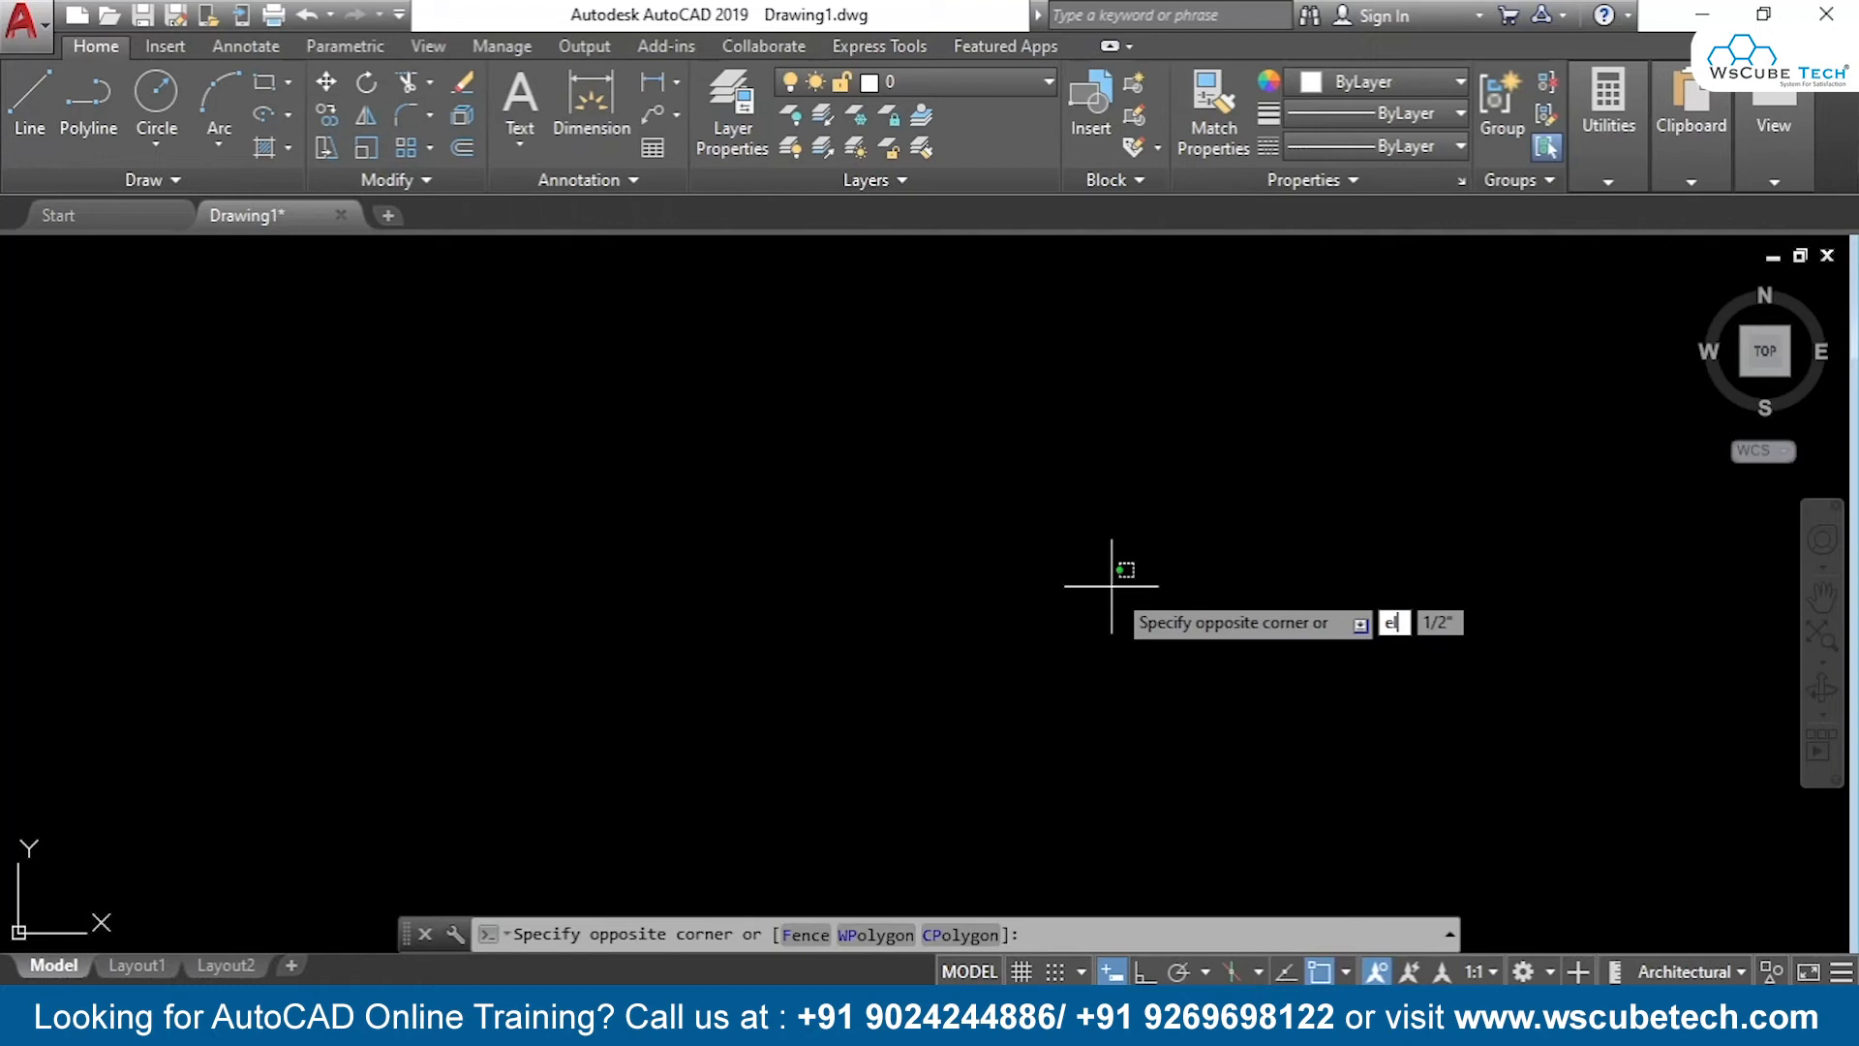
{"action": "key", "text": "Escape"}
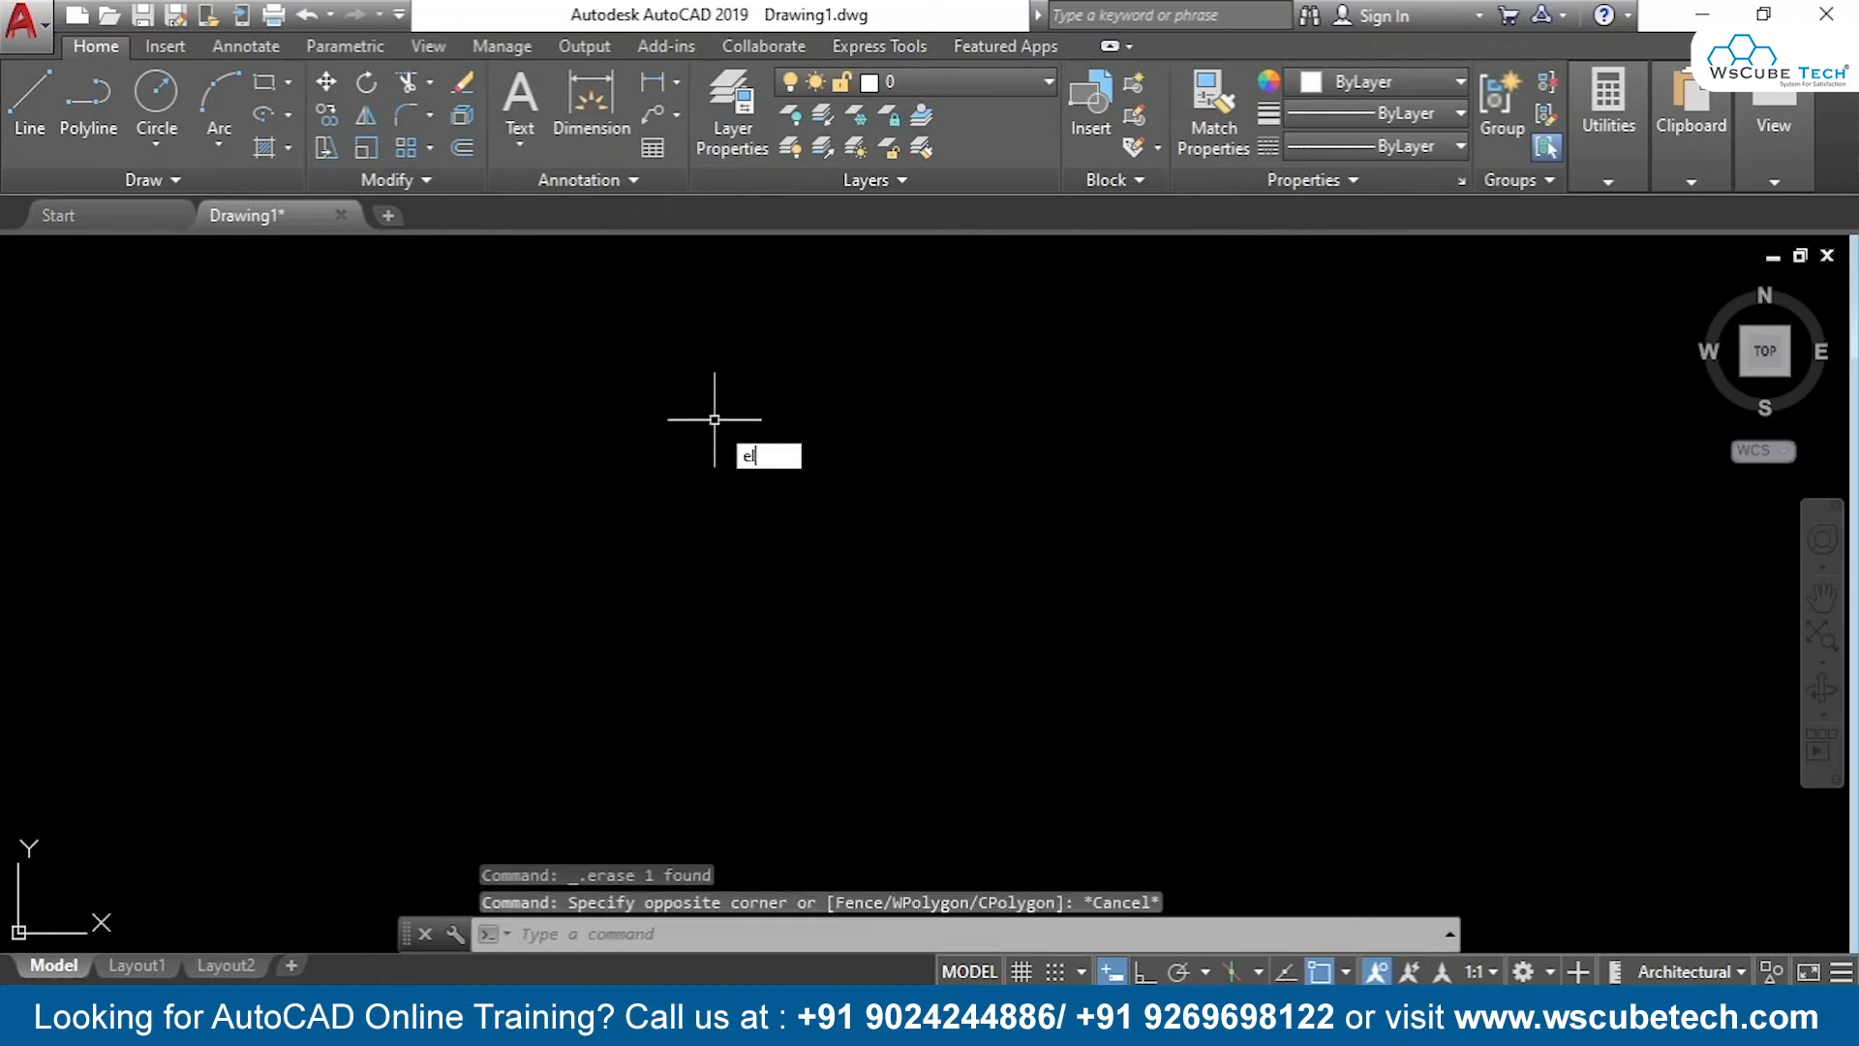
Begin an elliptical arc with the Ellipse command's Arc option, using a horizontal axis about 3/4" long and a freely picked shorter axis
{"action": "type", "text": "el"}
{"action": "key", "text": "Return"}
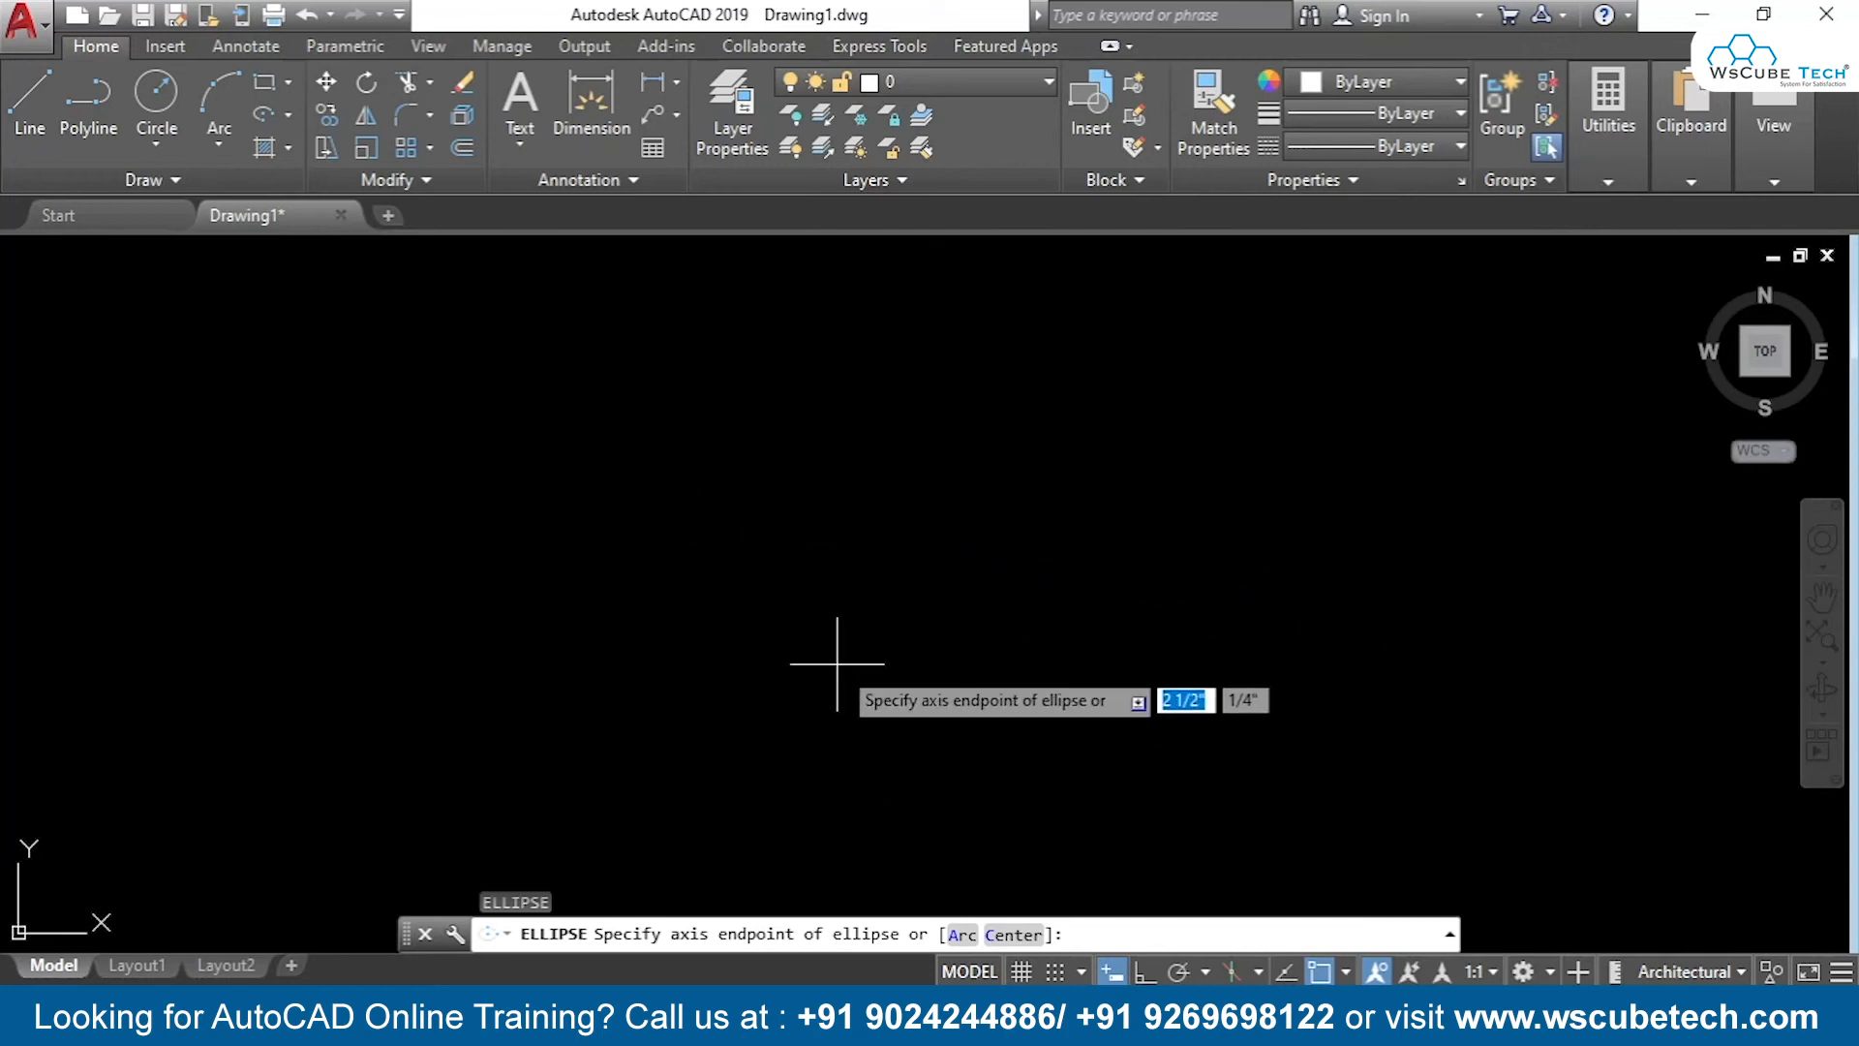
{"action": "type", "text": "a"}
{"action": "key", "text": "Return"}
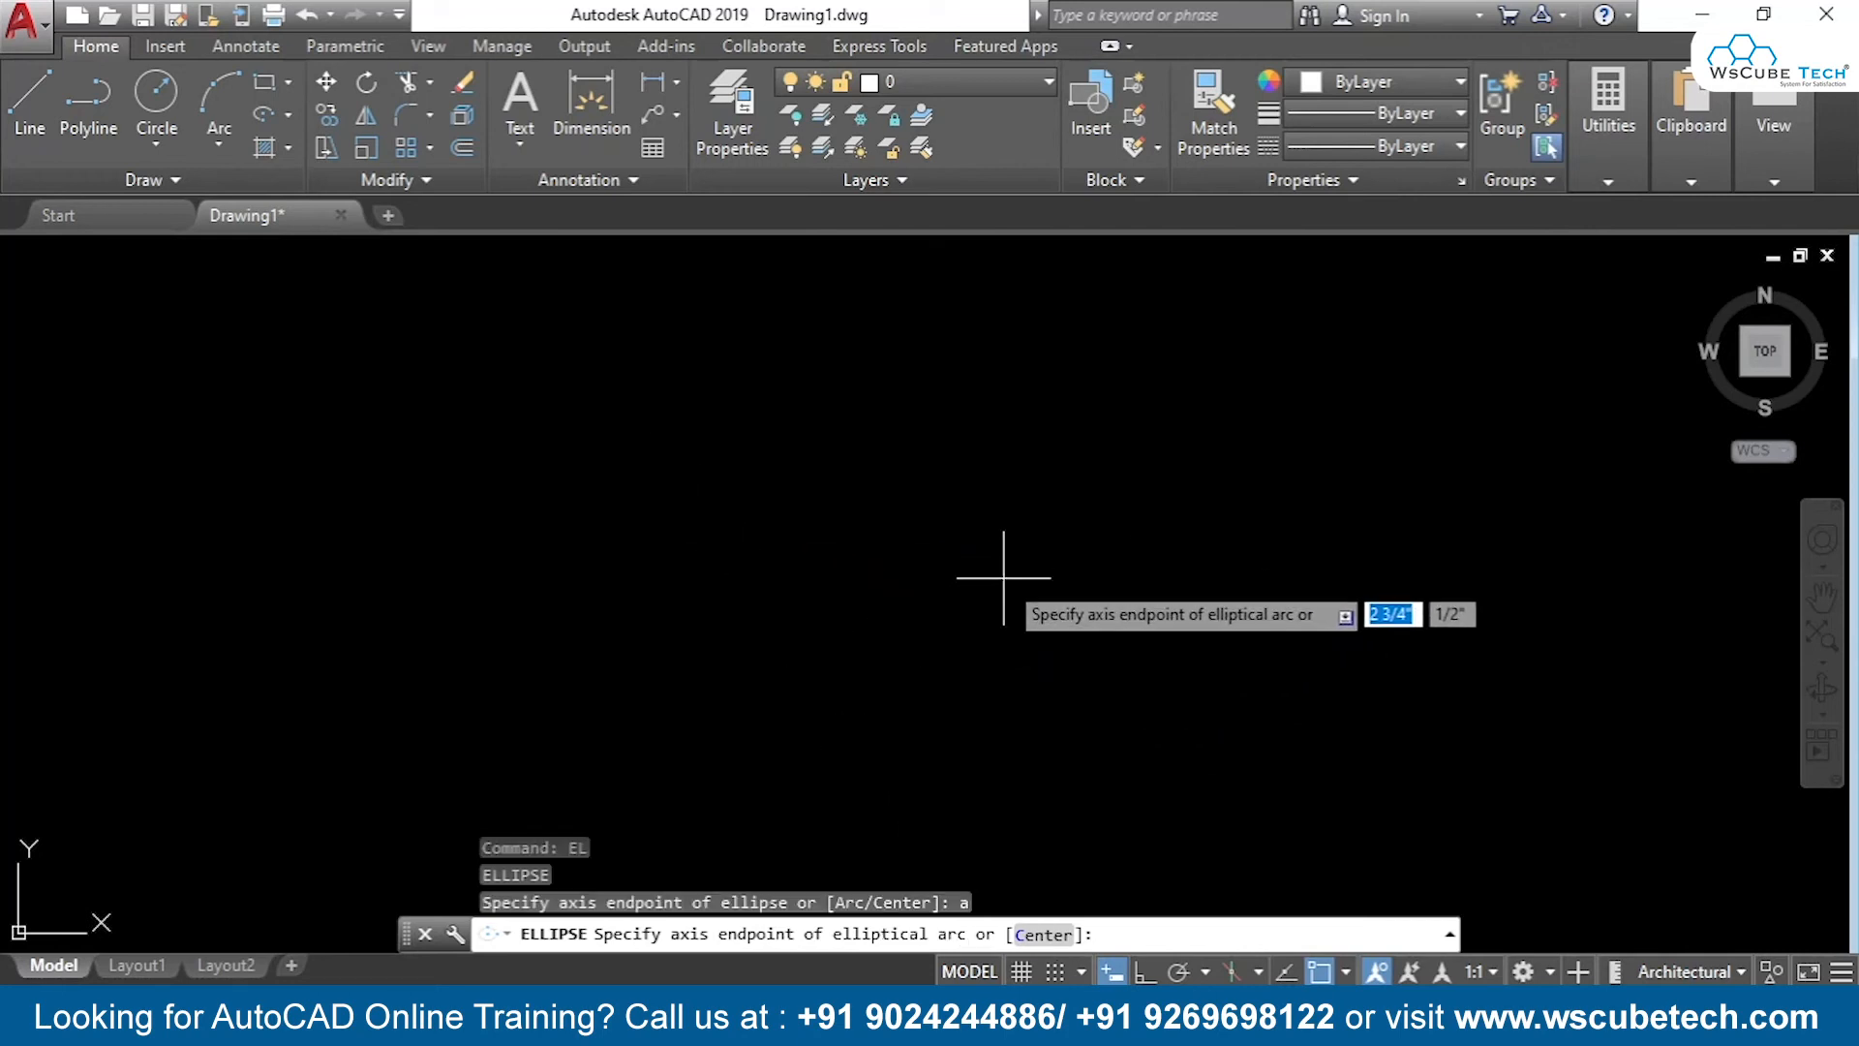
{"action": "left_click", "coordinate": [759, 544]}
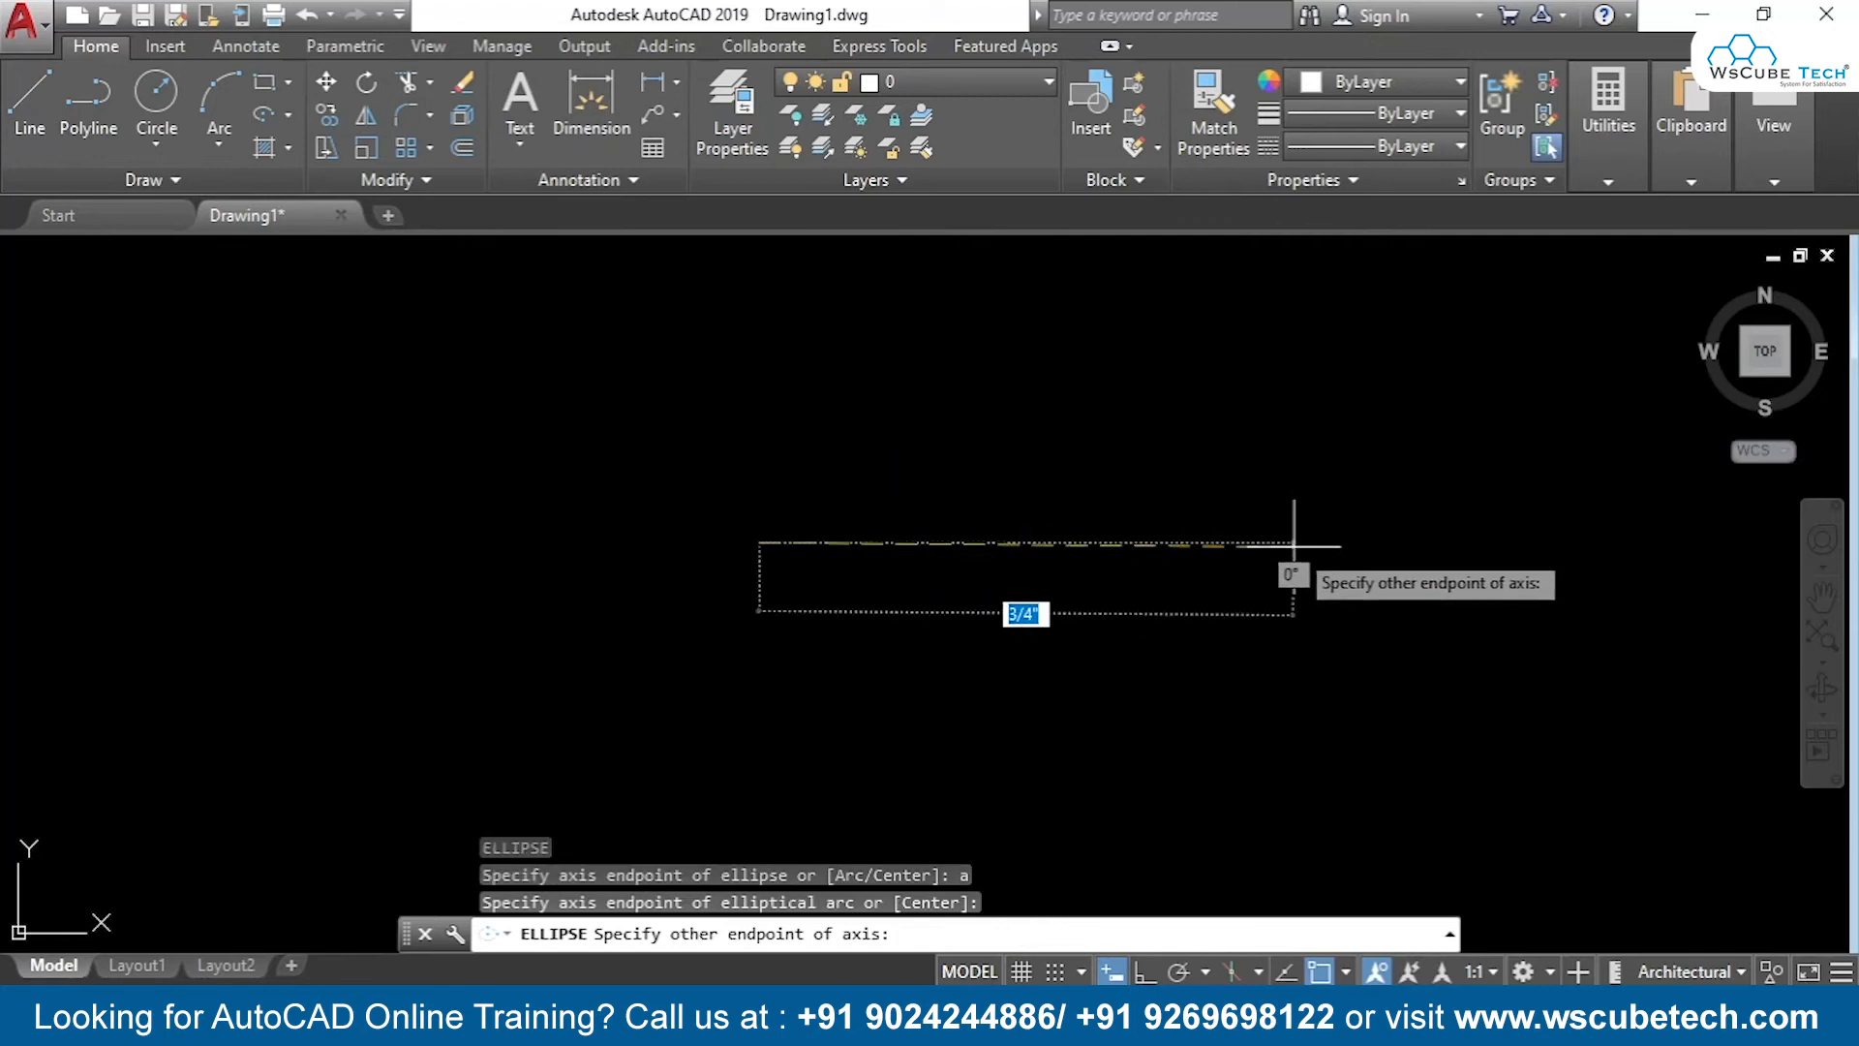
{"action": "left_click", "coordinate": [1296, 543]}
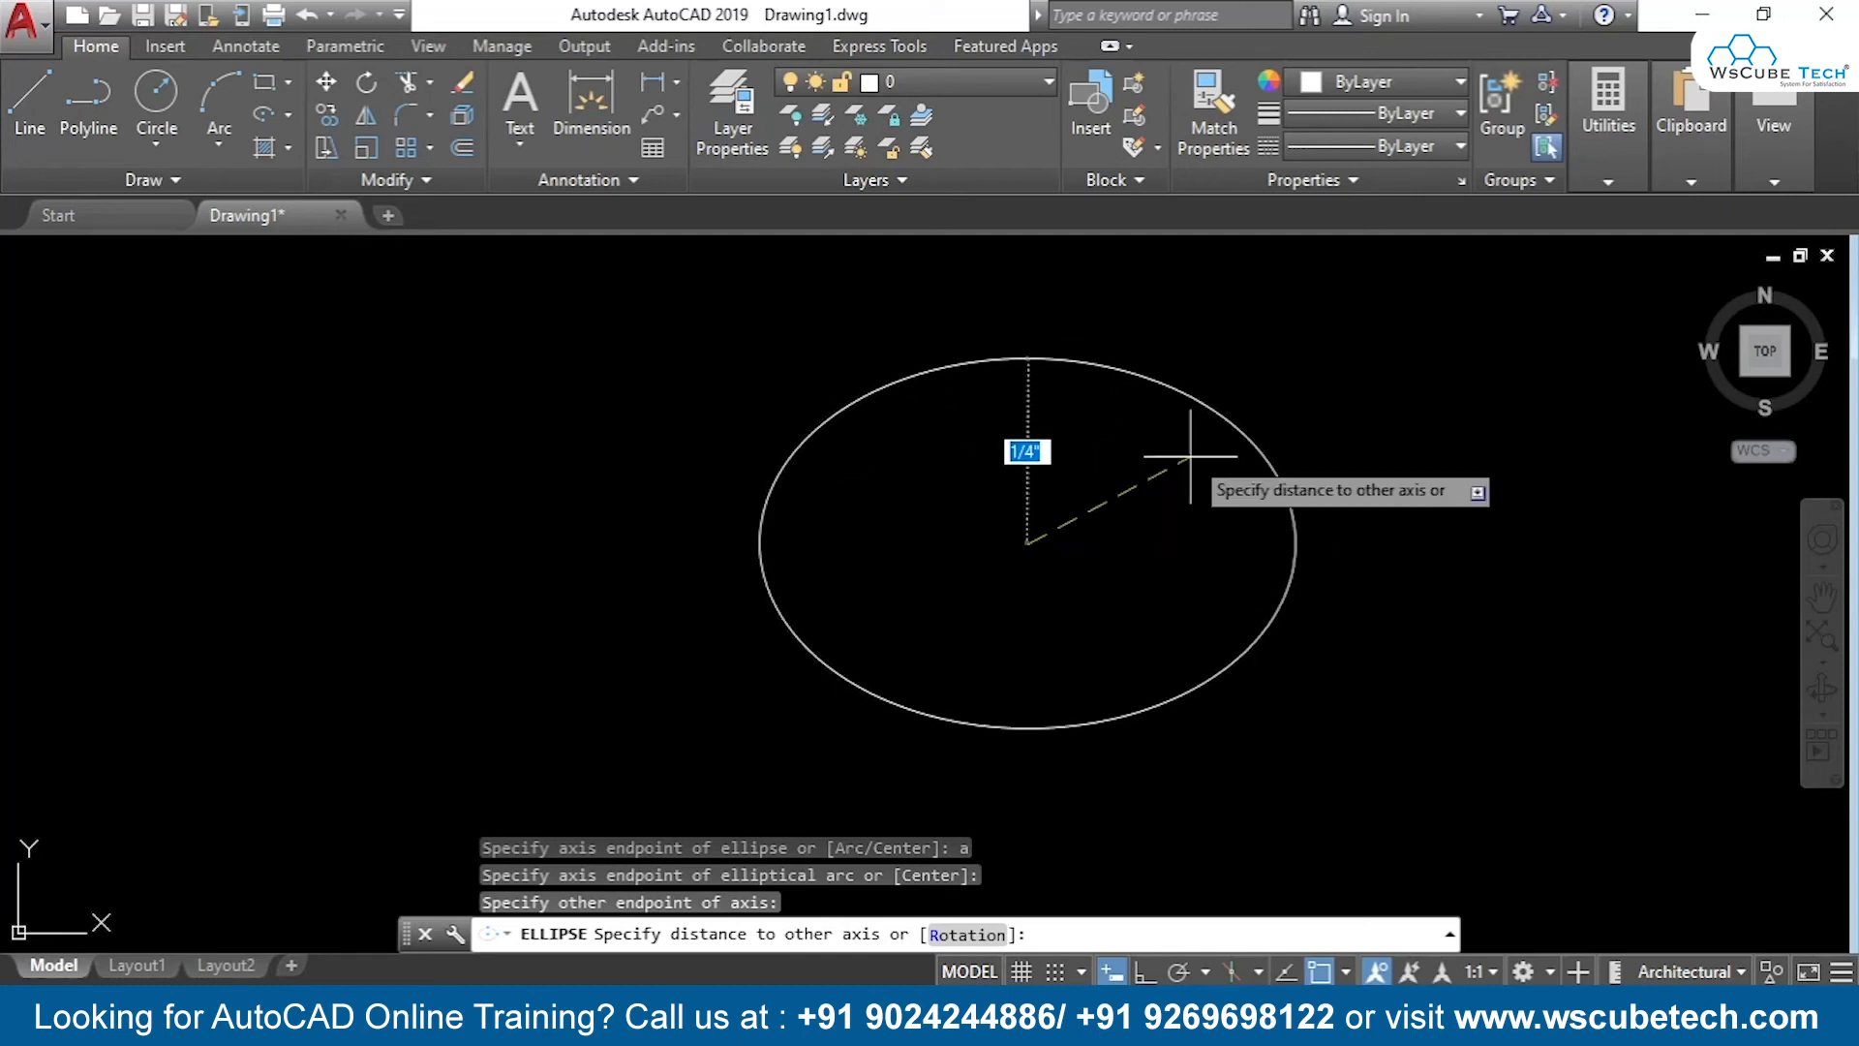
{"action": "left_click", "coordinate": [1042, 422]}
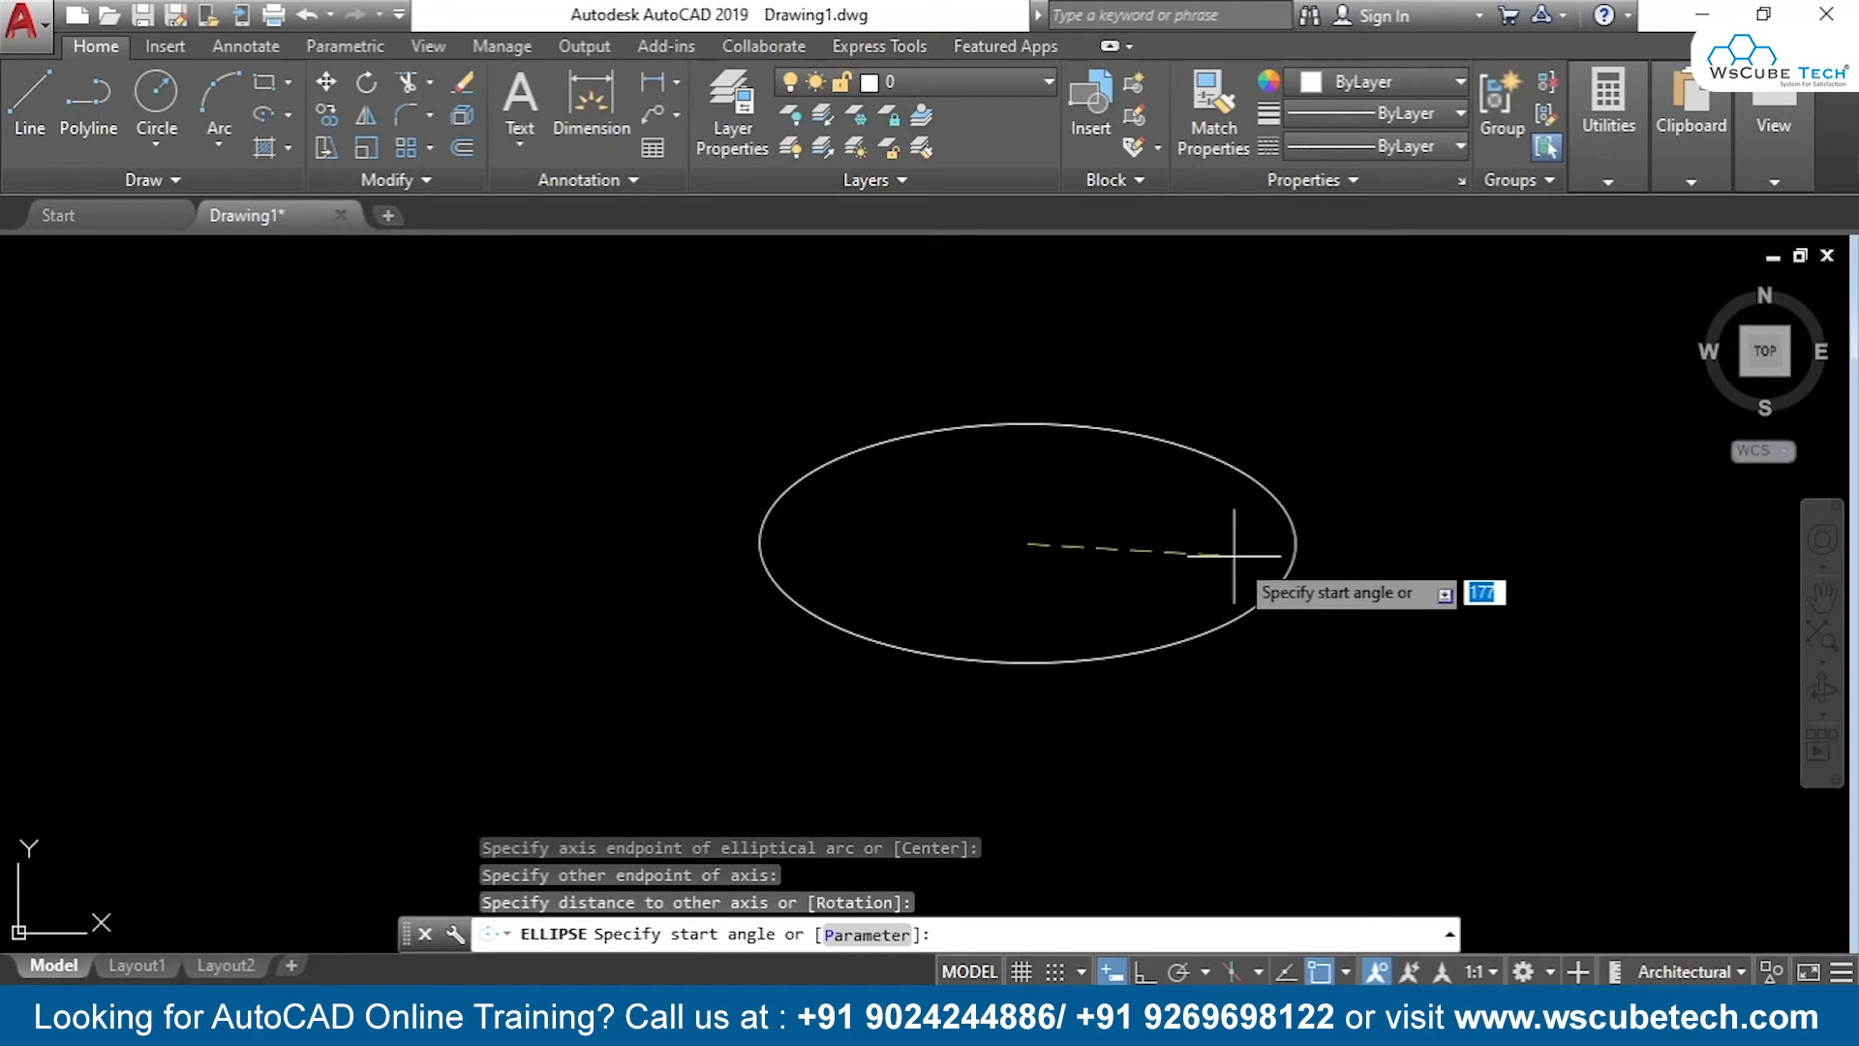
Complete the elliptical arc using the Parameter option for the start at the right axis endpoint and the Included angle option for its extent
{"action": "type", "text": "p"}
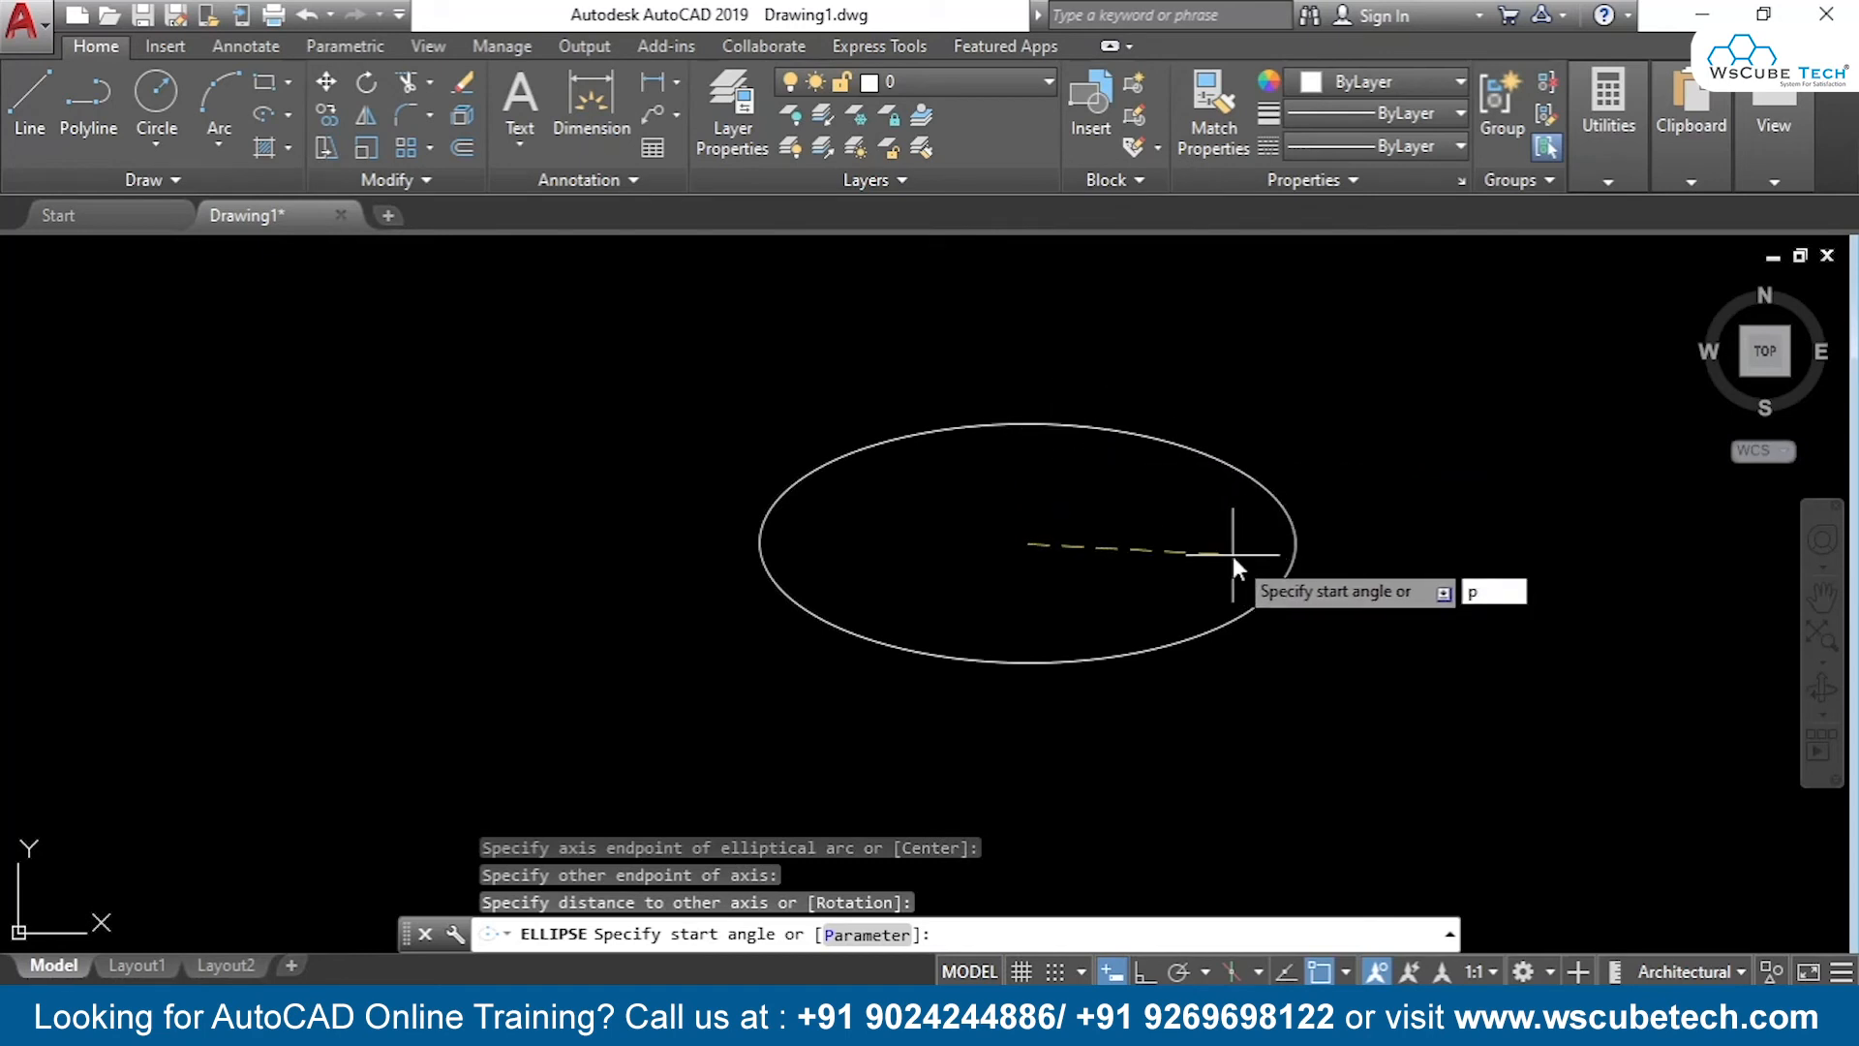
{"action": "key", "text": "Return"}
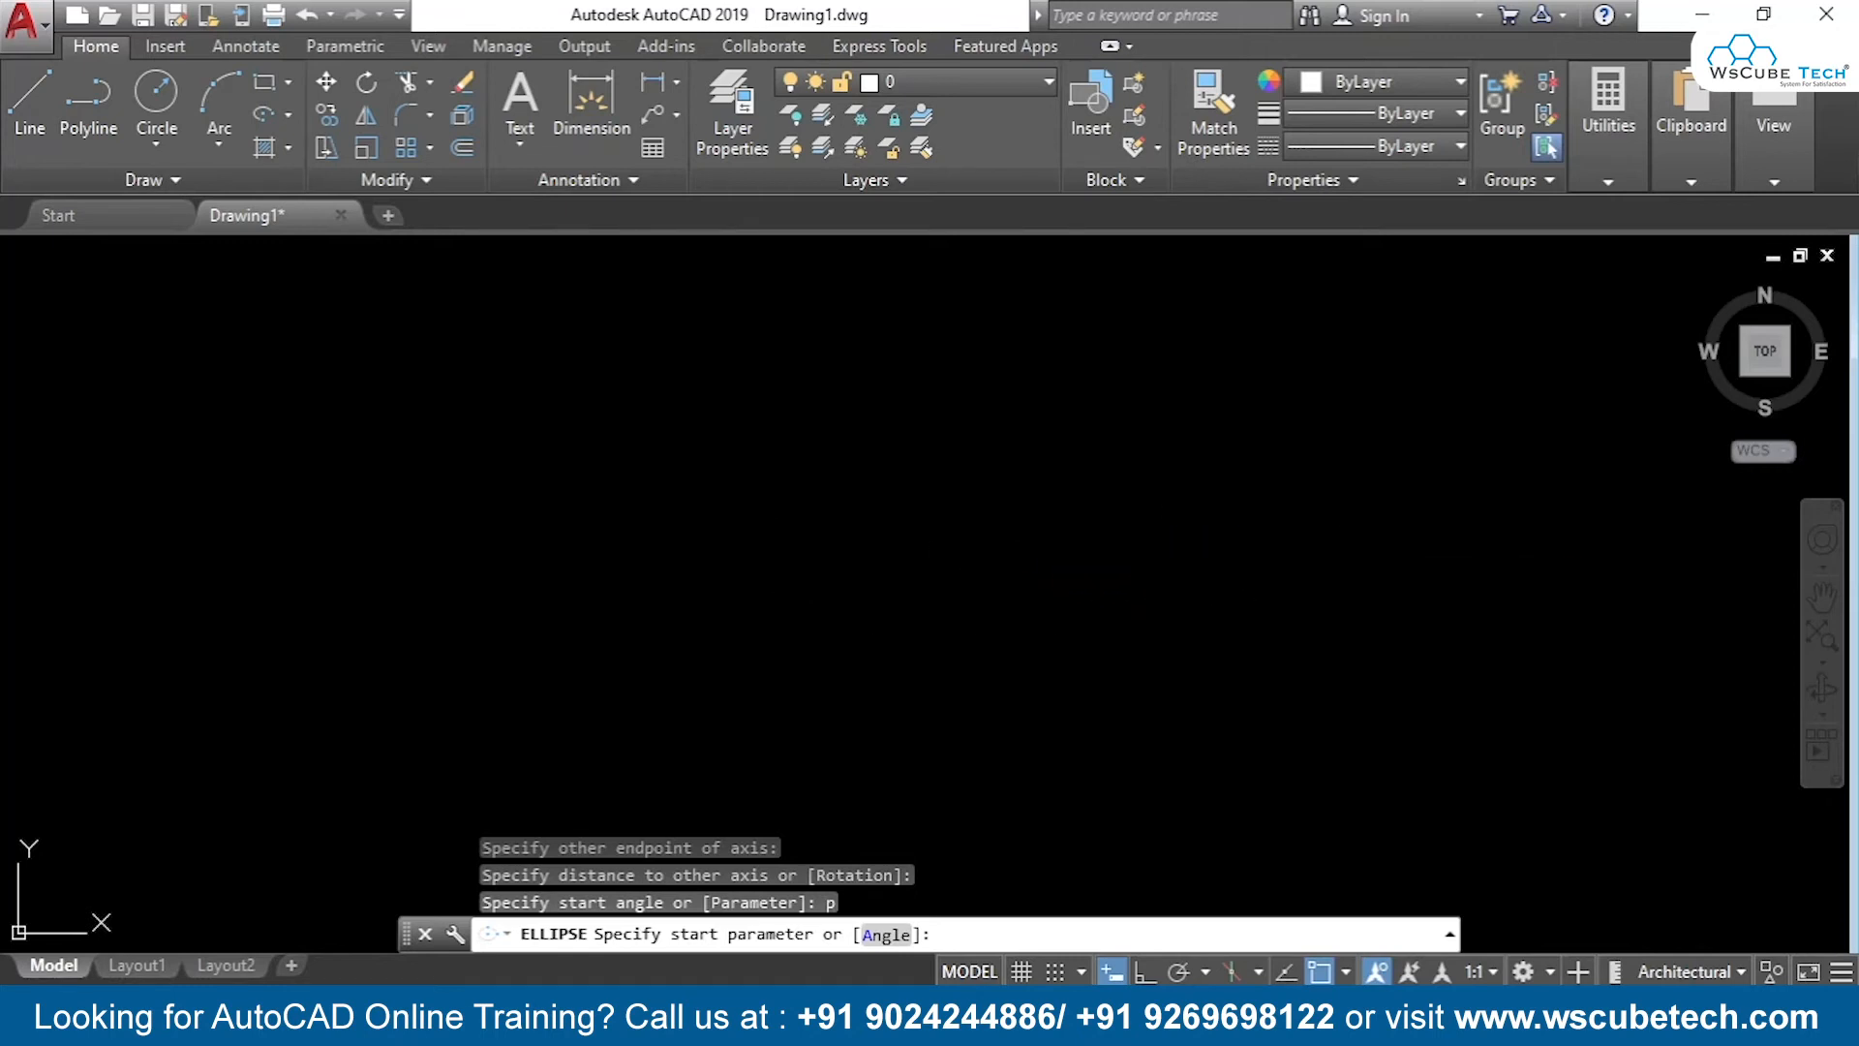
{"action": "left_click", "coordinate": [1296, 539]}
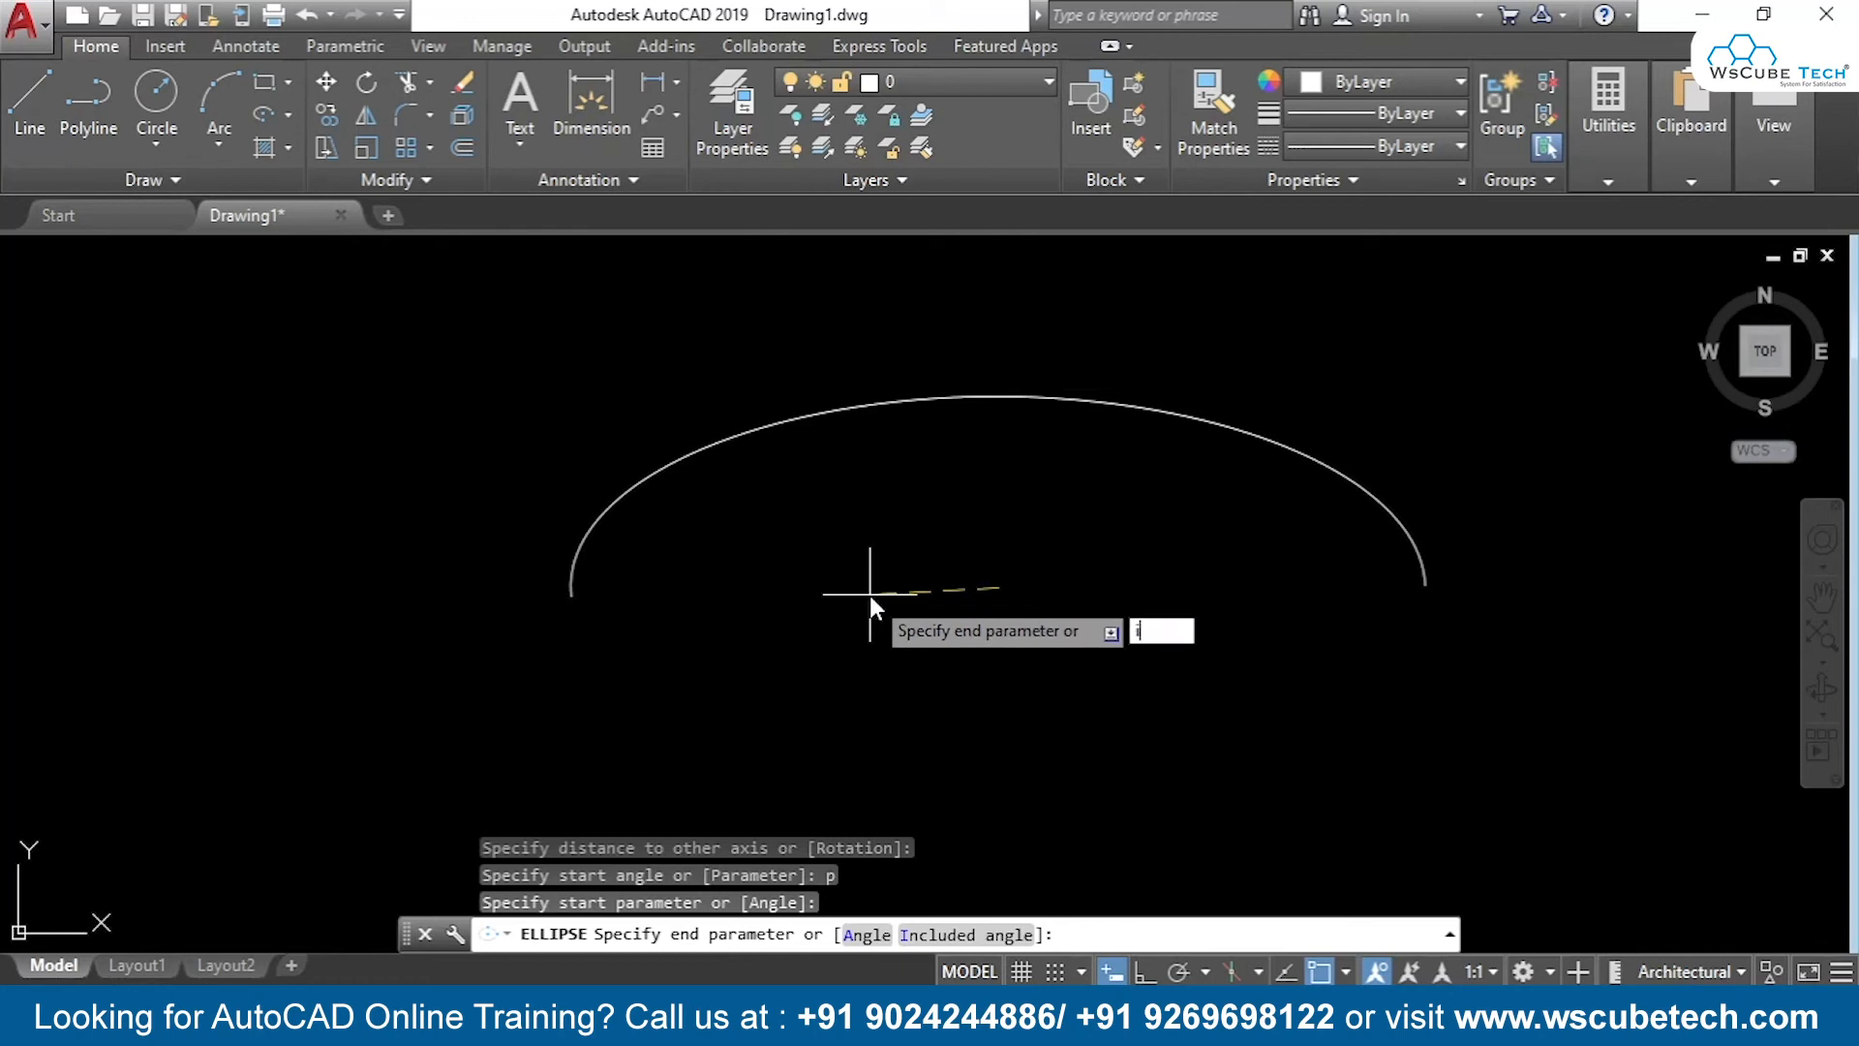
{"action": "key", "text": "Return"}
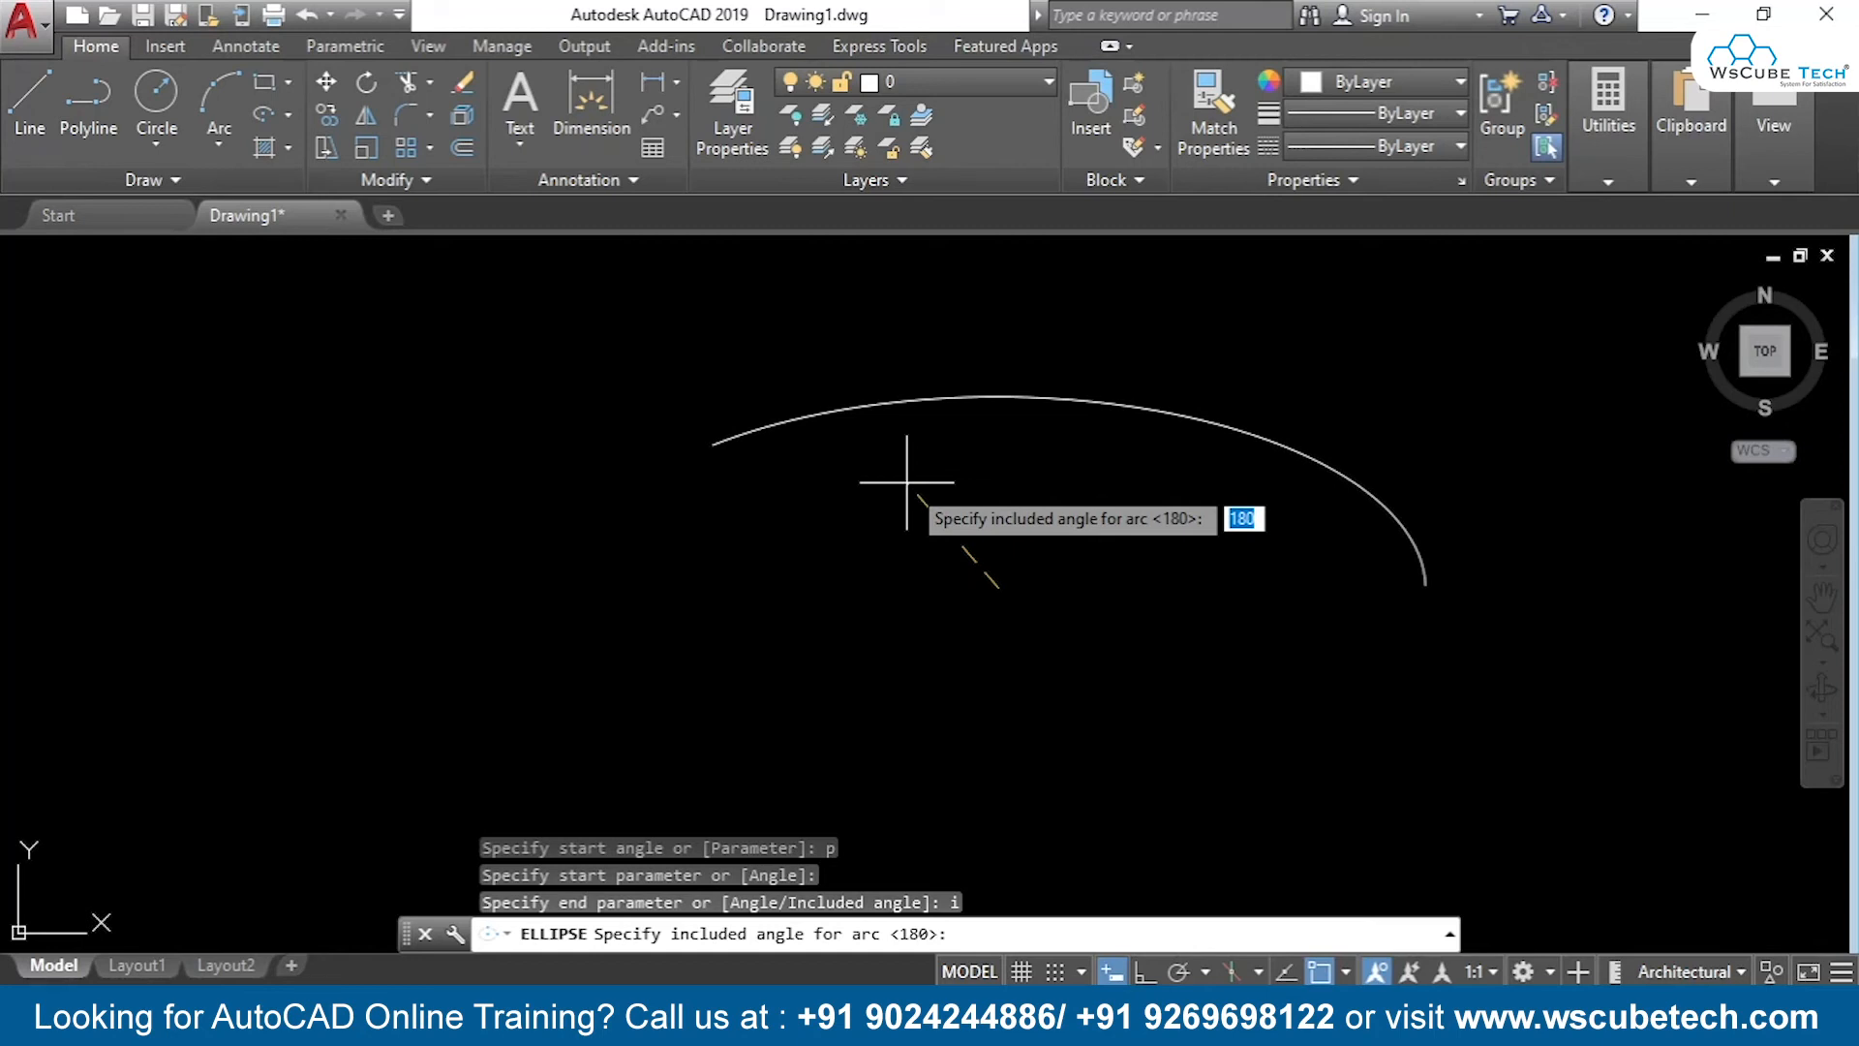
{"action": "key", "text": "Return"}
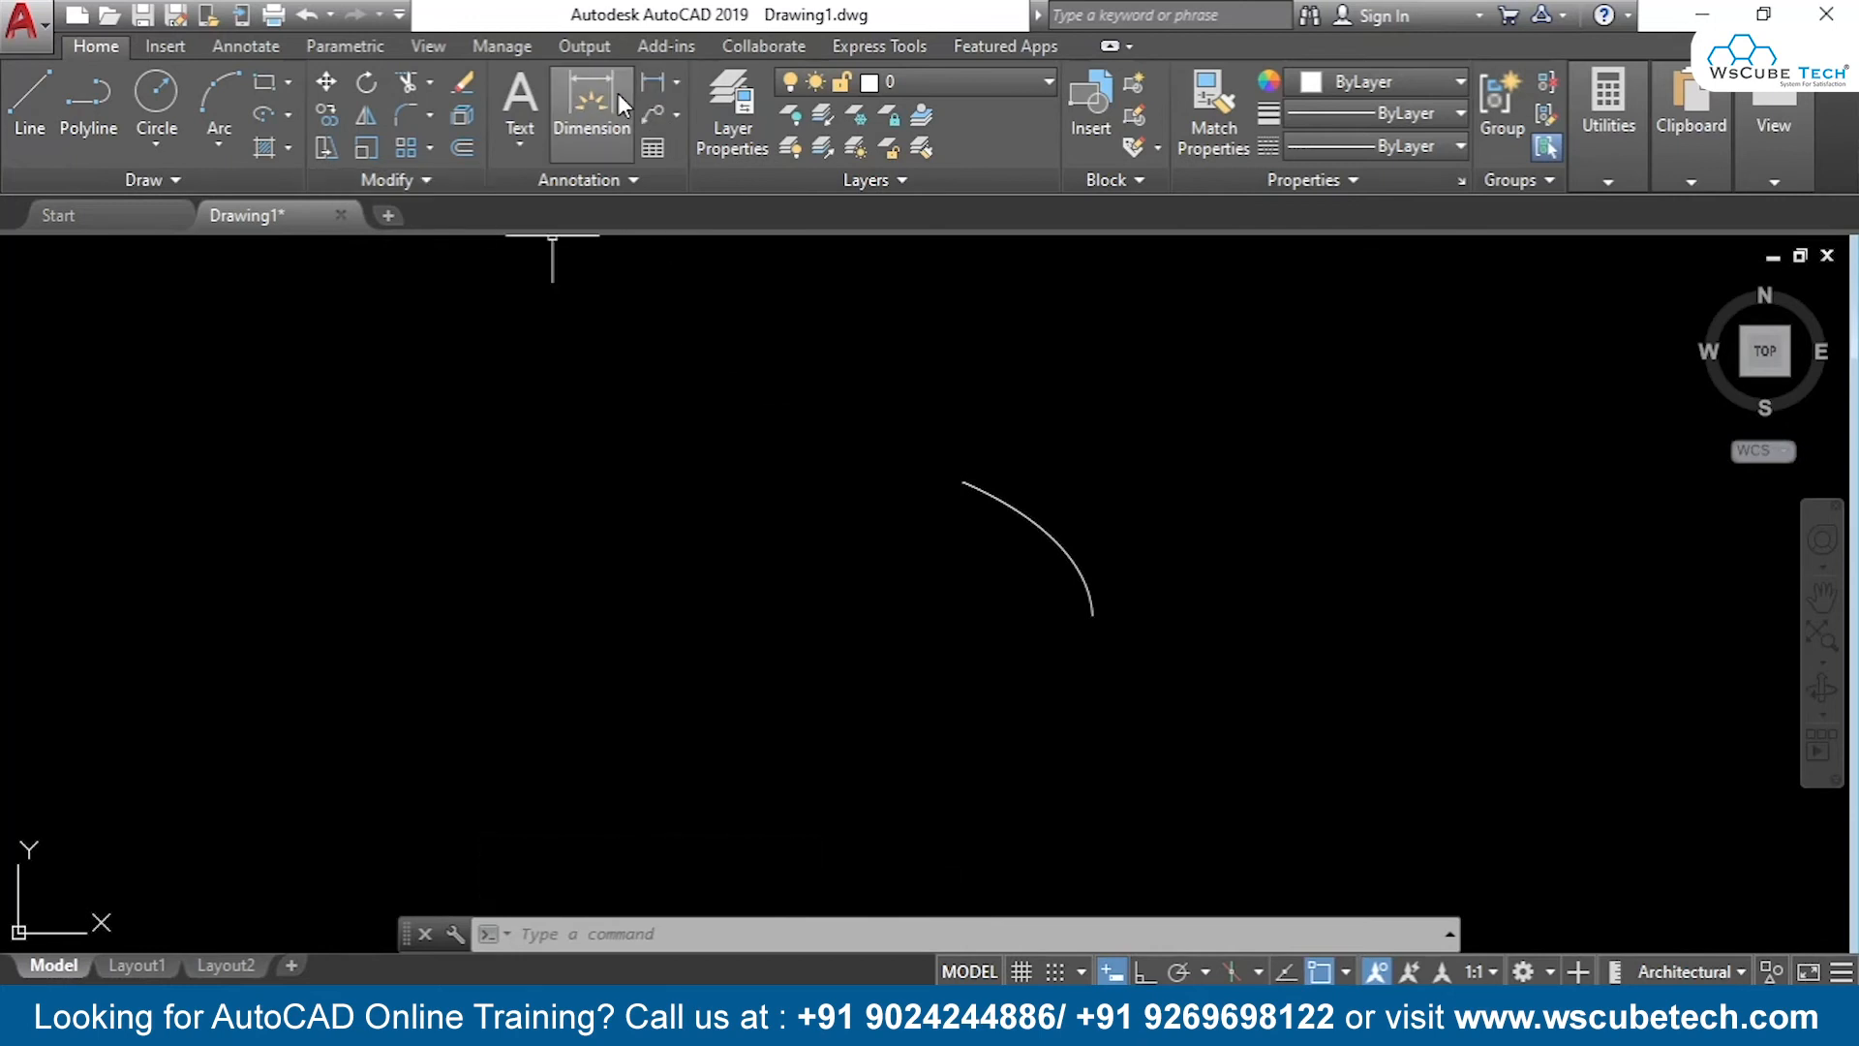
Draw two connected lines from the arc's upper end to a point on its left and back to the arc's lower end
{"action": "left_click", "coordinate": [40, 102]}
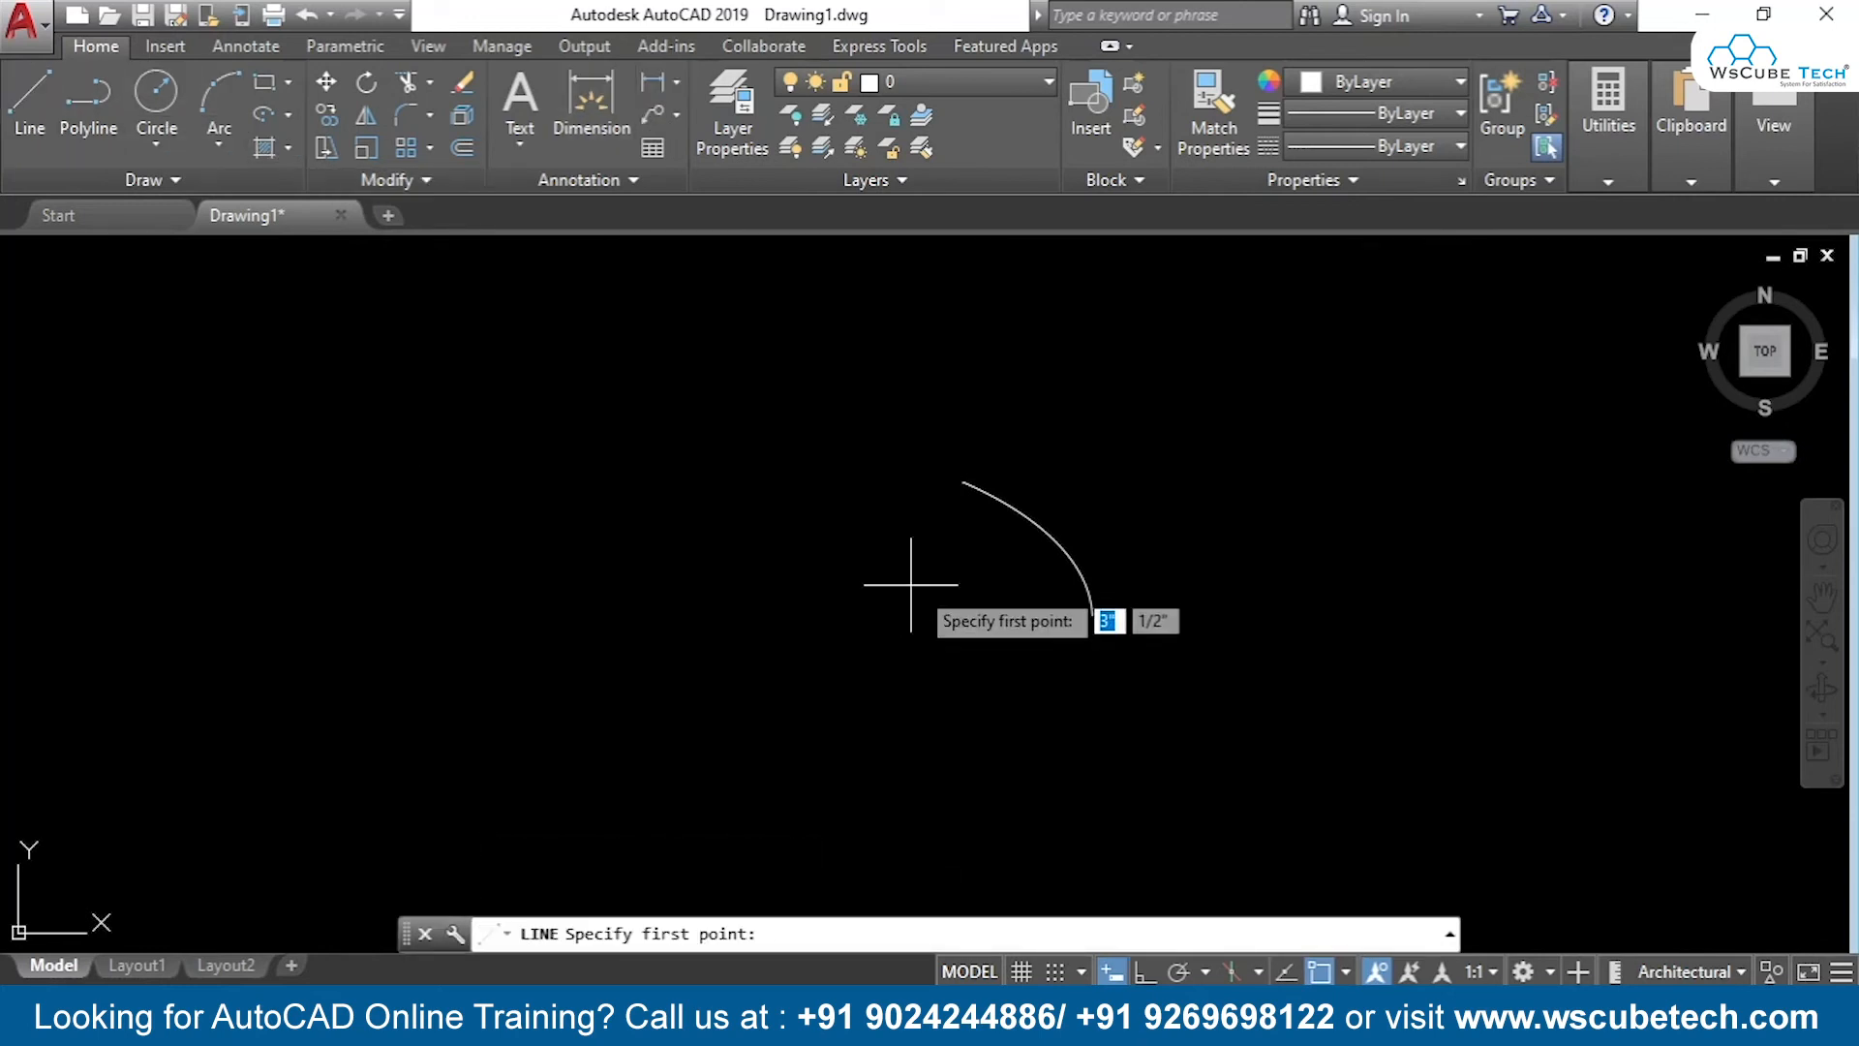
{"action": "left_click", "coordinate": [963, 480]}
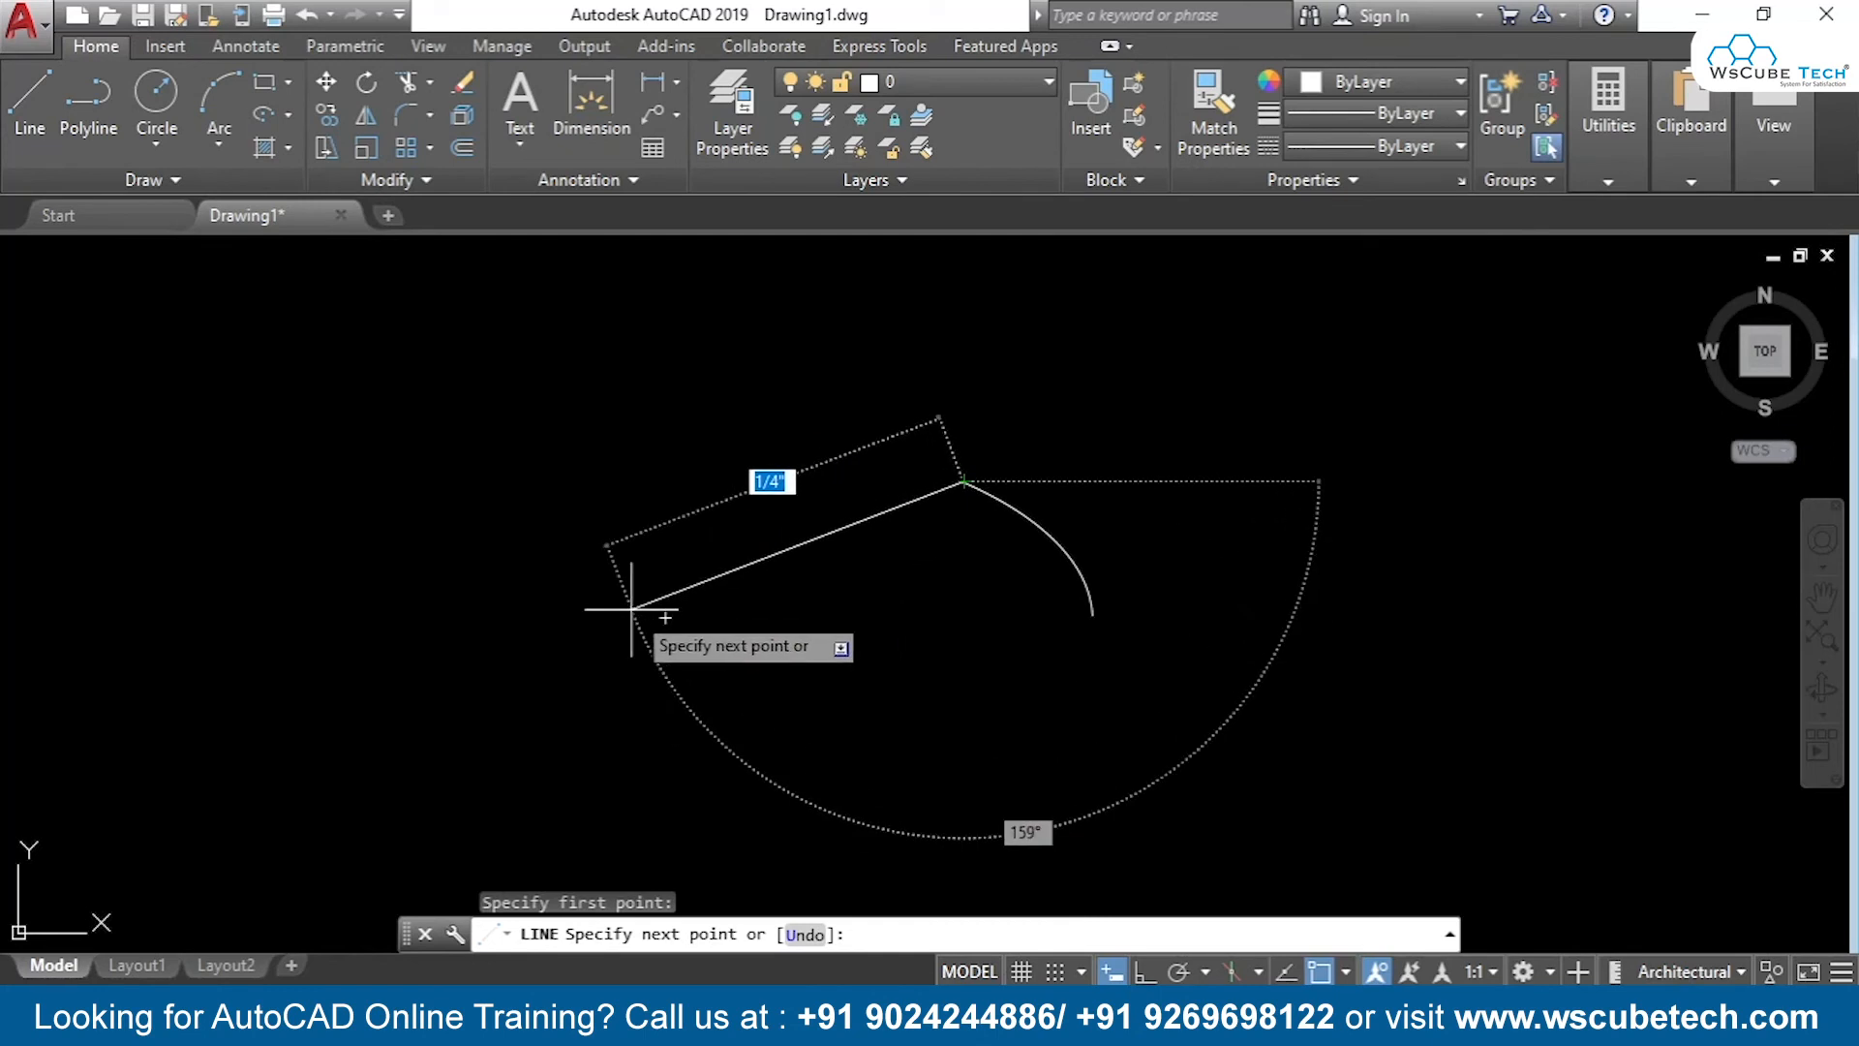
{"action": "left_click", "coordinate": [665, 617]}
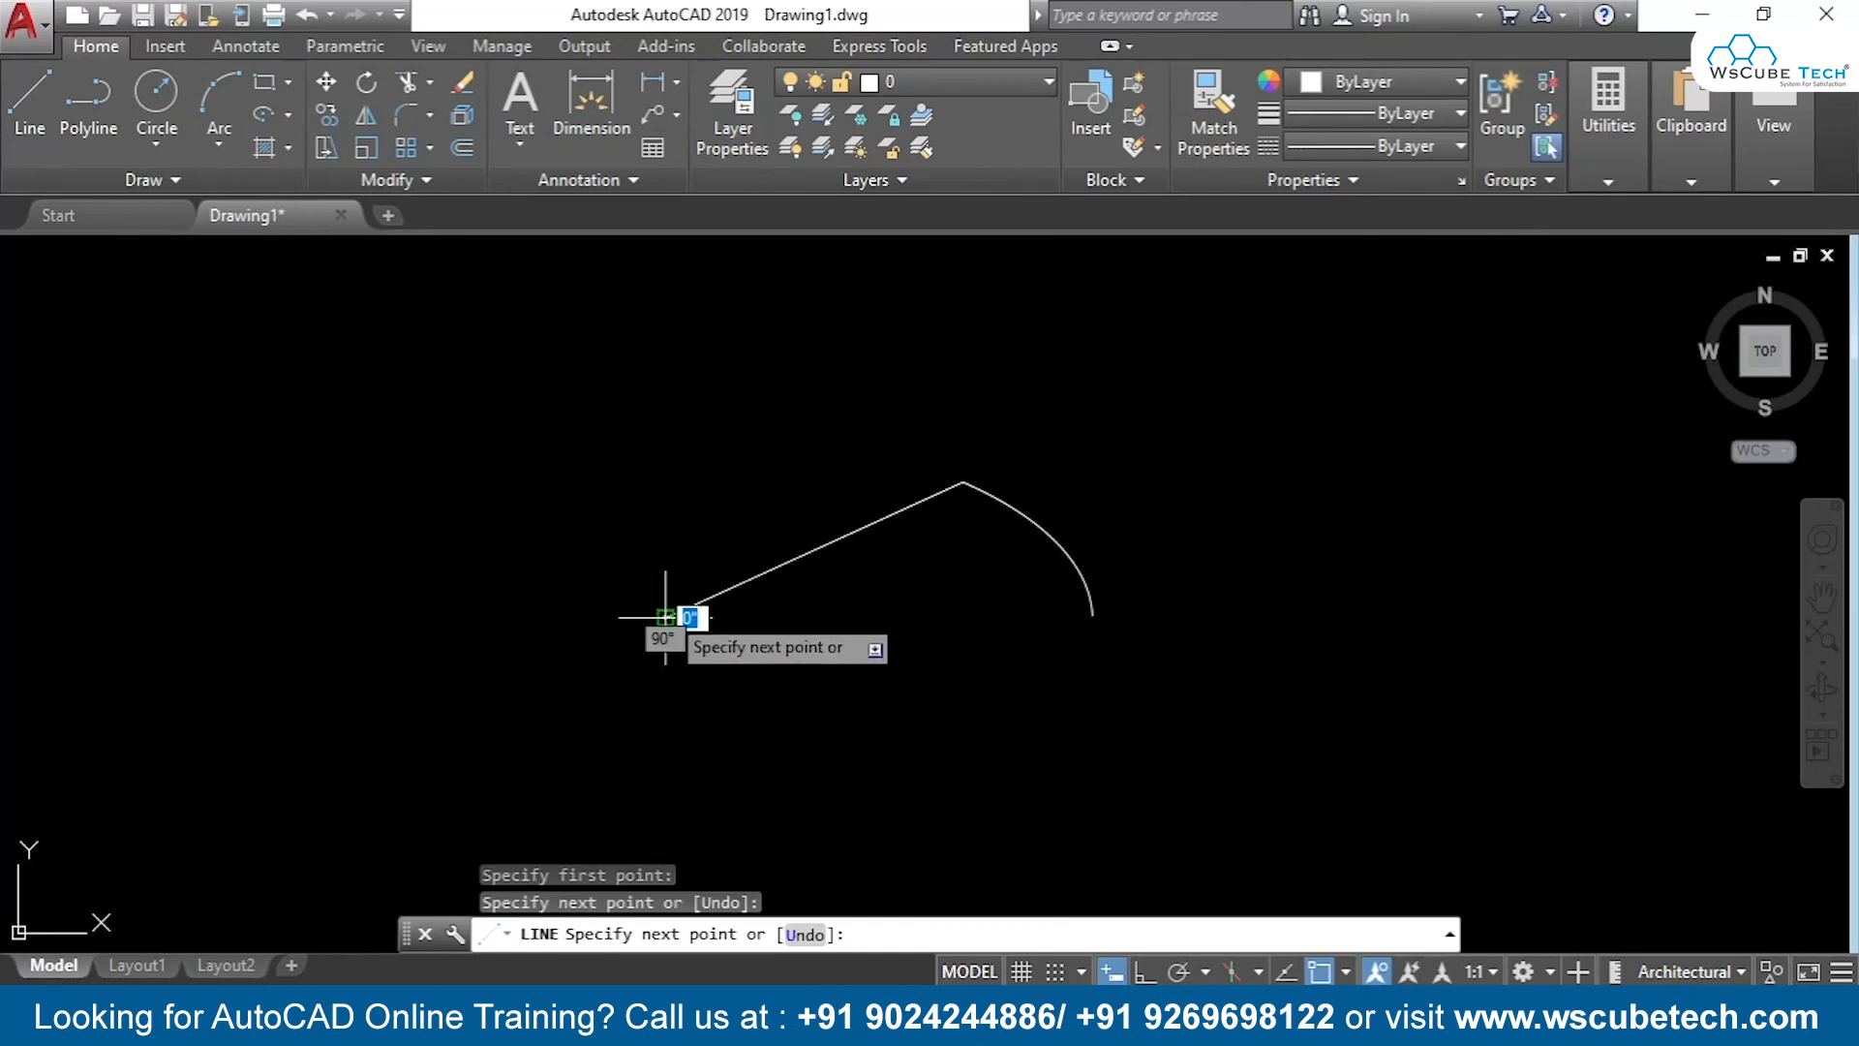
{"action": "left_click", "coordinate": [1092, 617]}
{"action": "key", "text": "Return"}
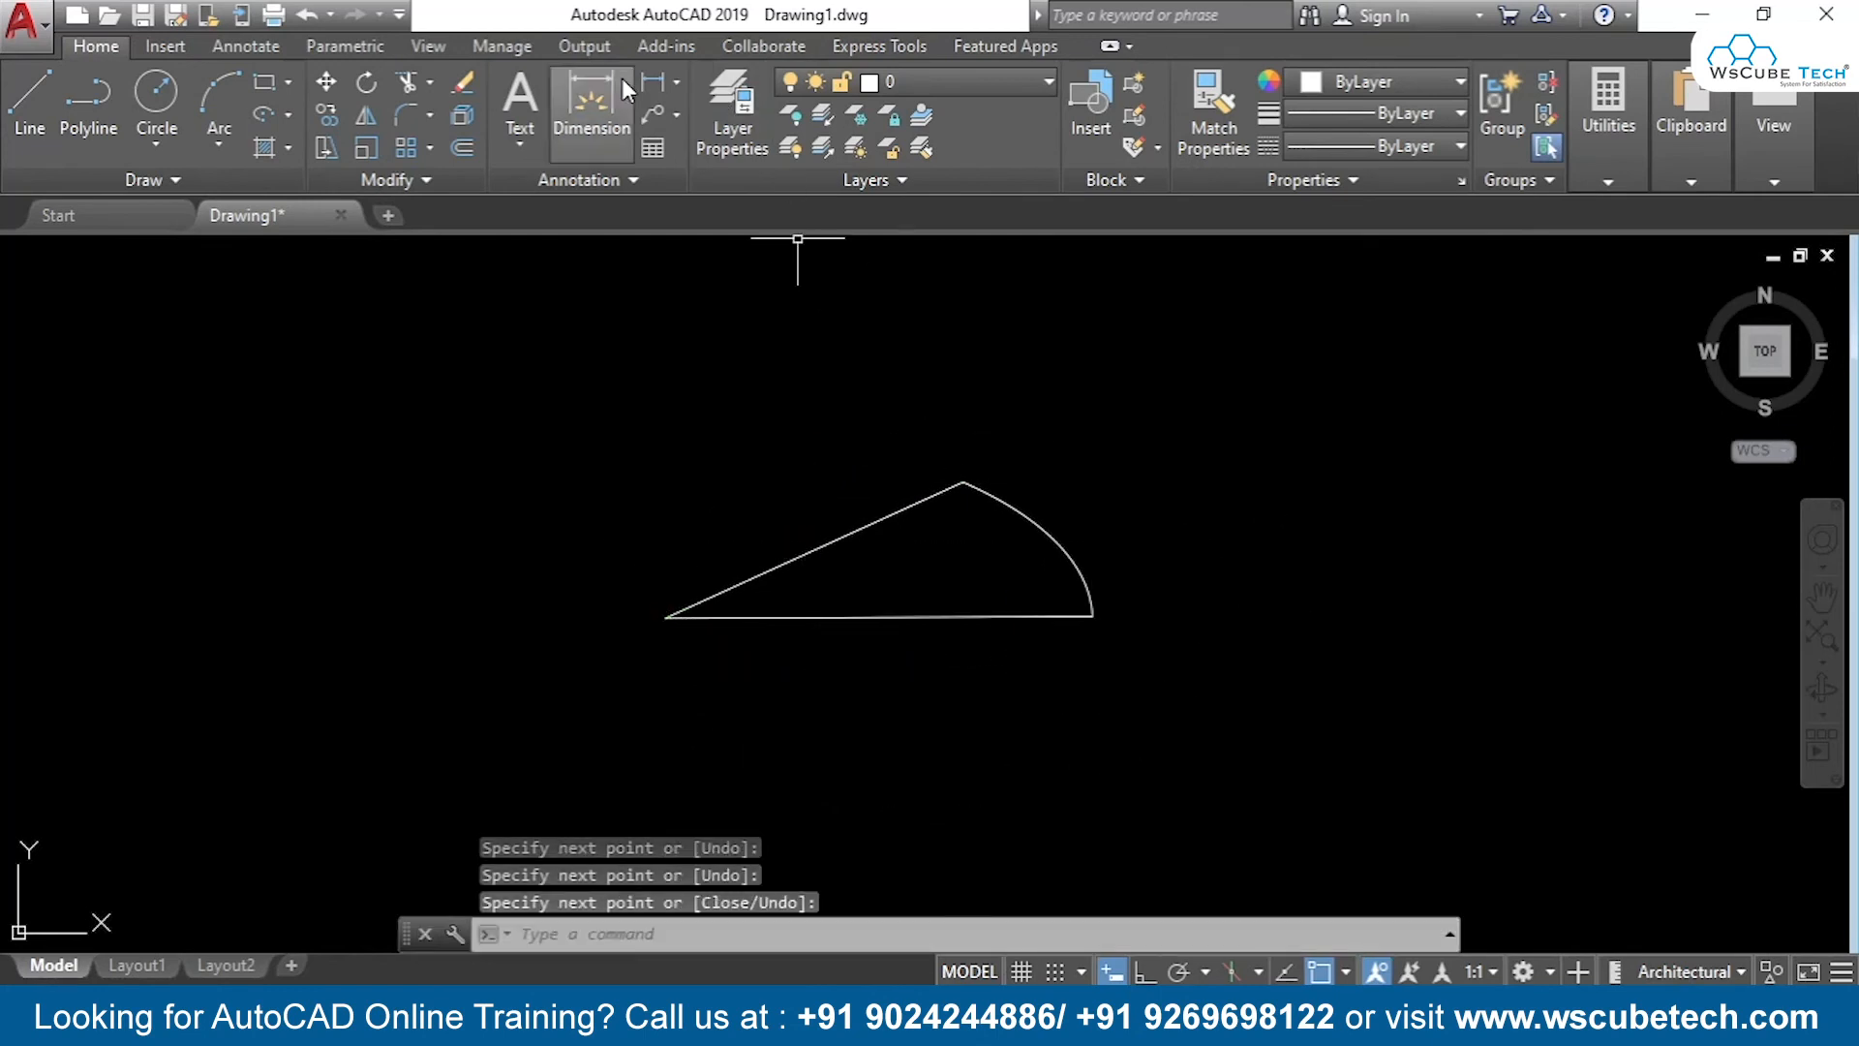
Place an angular dimension between the sloped line and the base line of the elliptical arc shape
{"action": "left_click", "coordinate": [674, 82]}
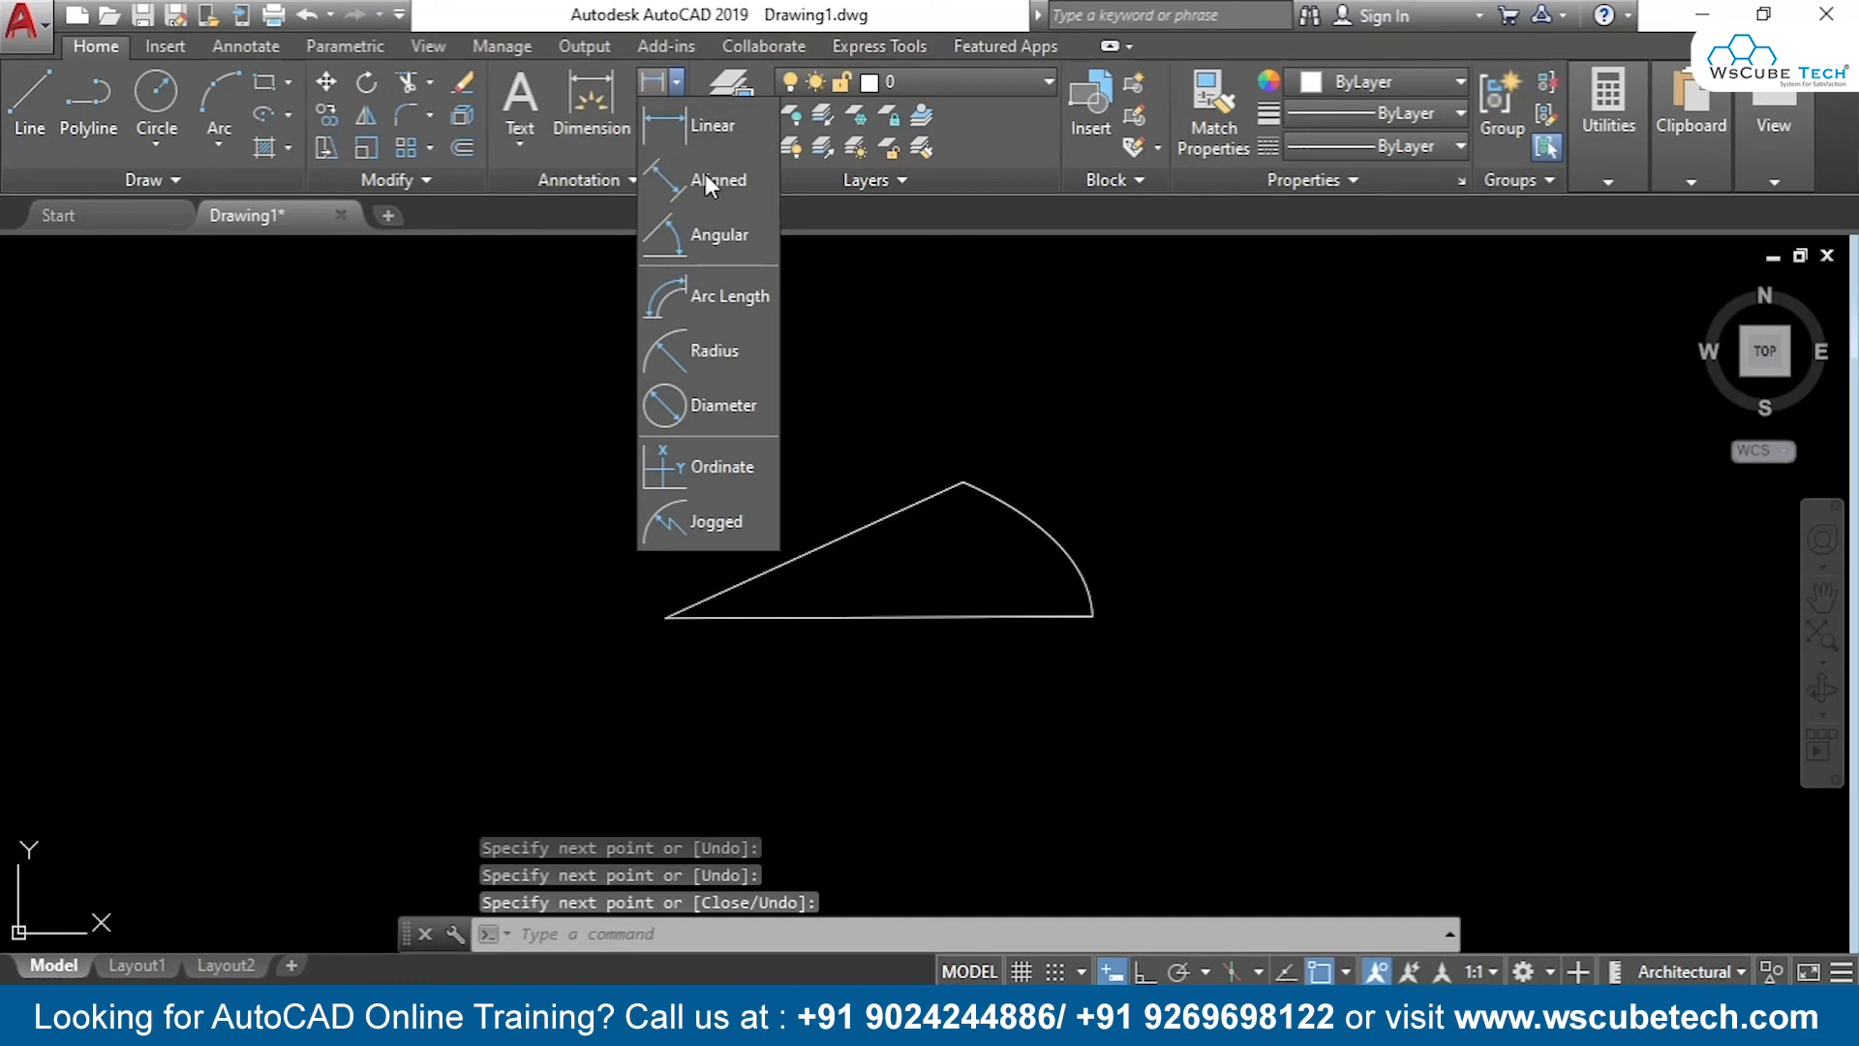
{"action": "left_click", "coordinate": [734, 246]}
{"action": "left_click", "coordinate": [1005, 481]}
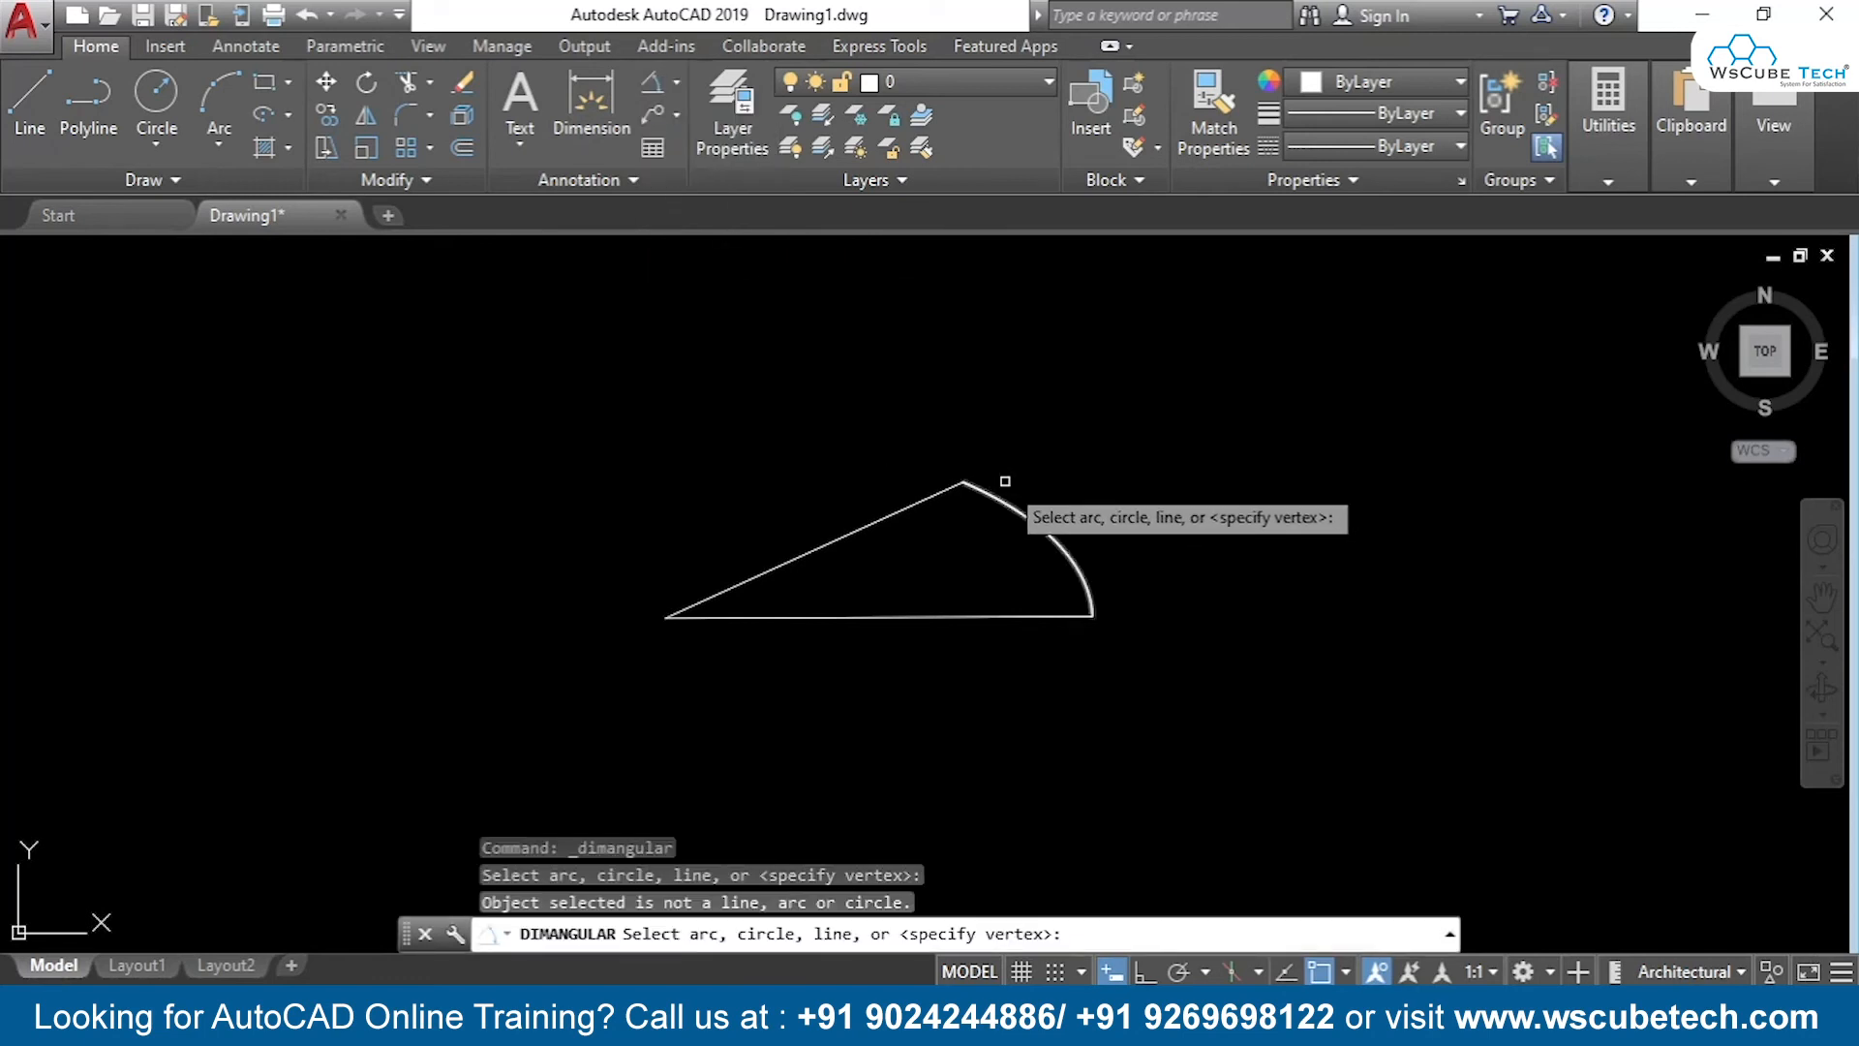
{"action": "left_click", "coordinate": [1032, 523]}
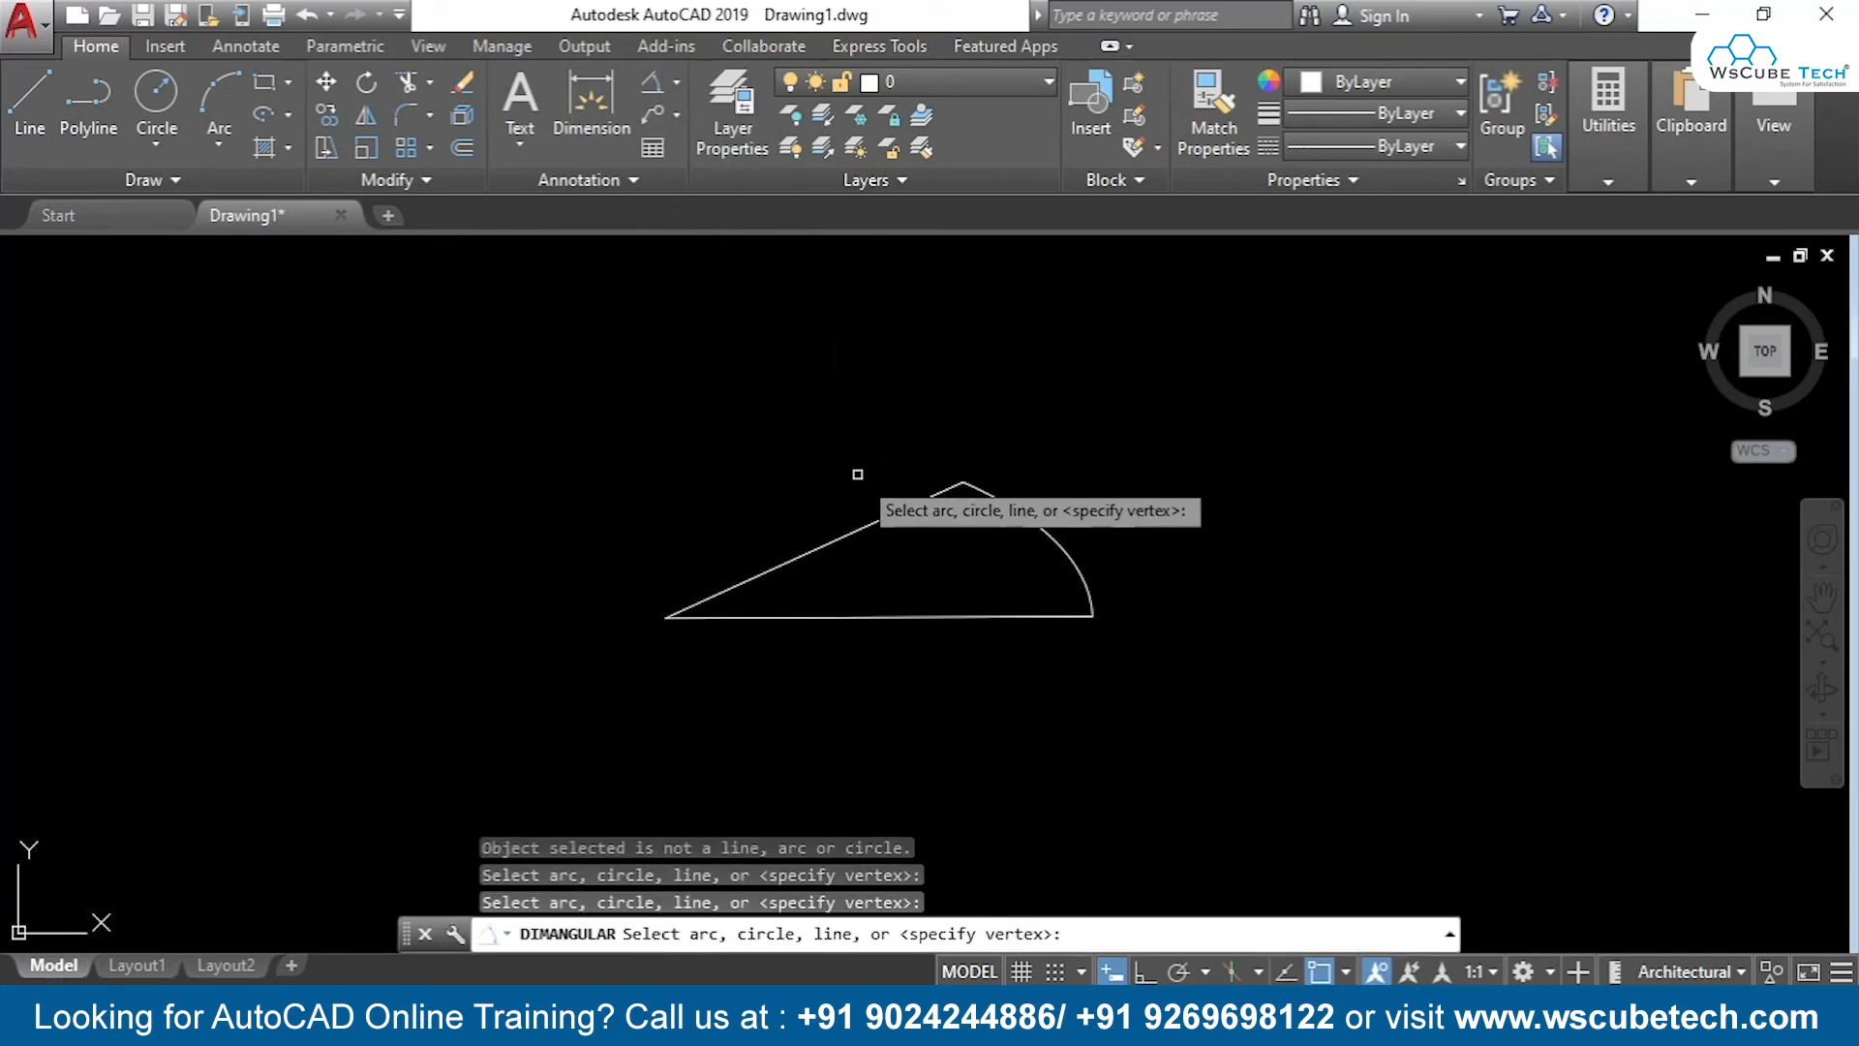
{"action": "left_click", "coordinate": [886, 516]}
{"action": "left_click", "coordinate": [971, 617]}
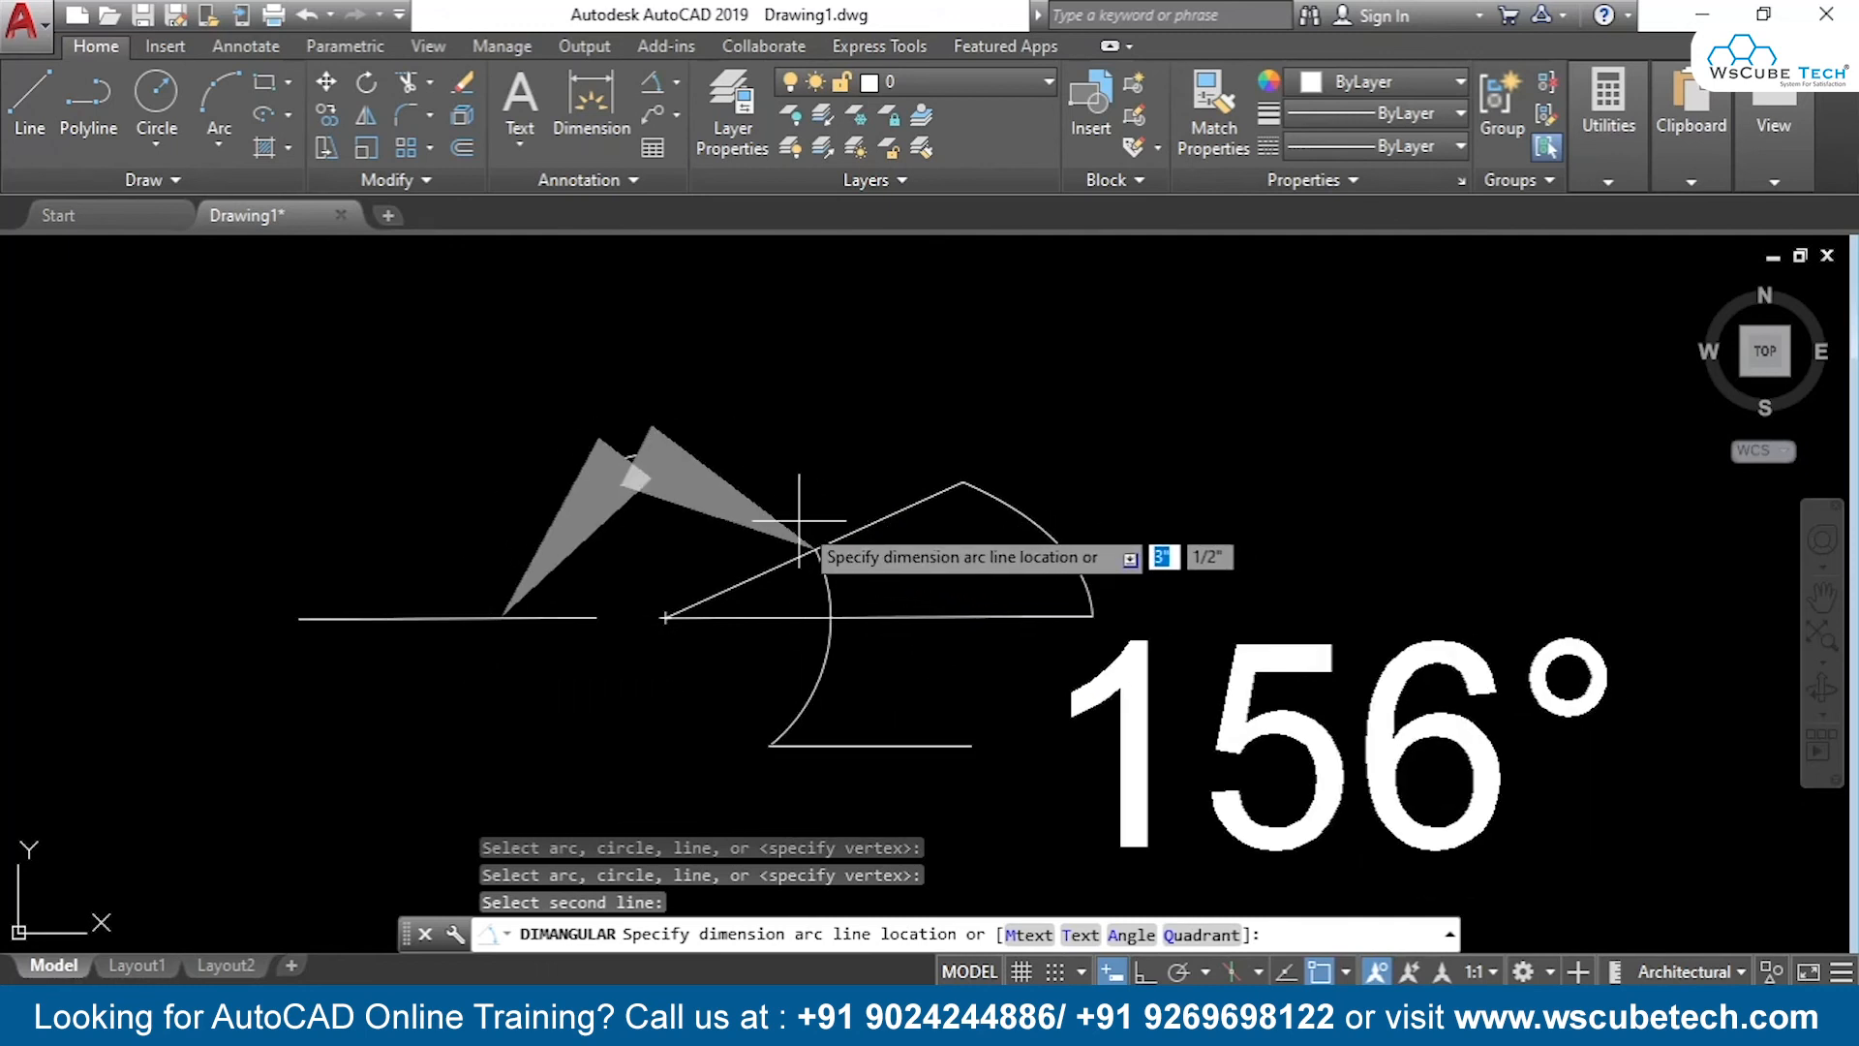
{"action": "left_click", "coordinate": [749, 500]}
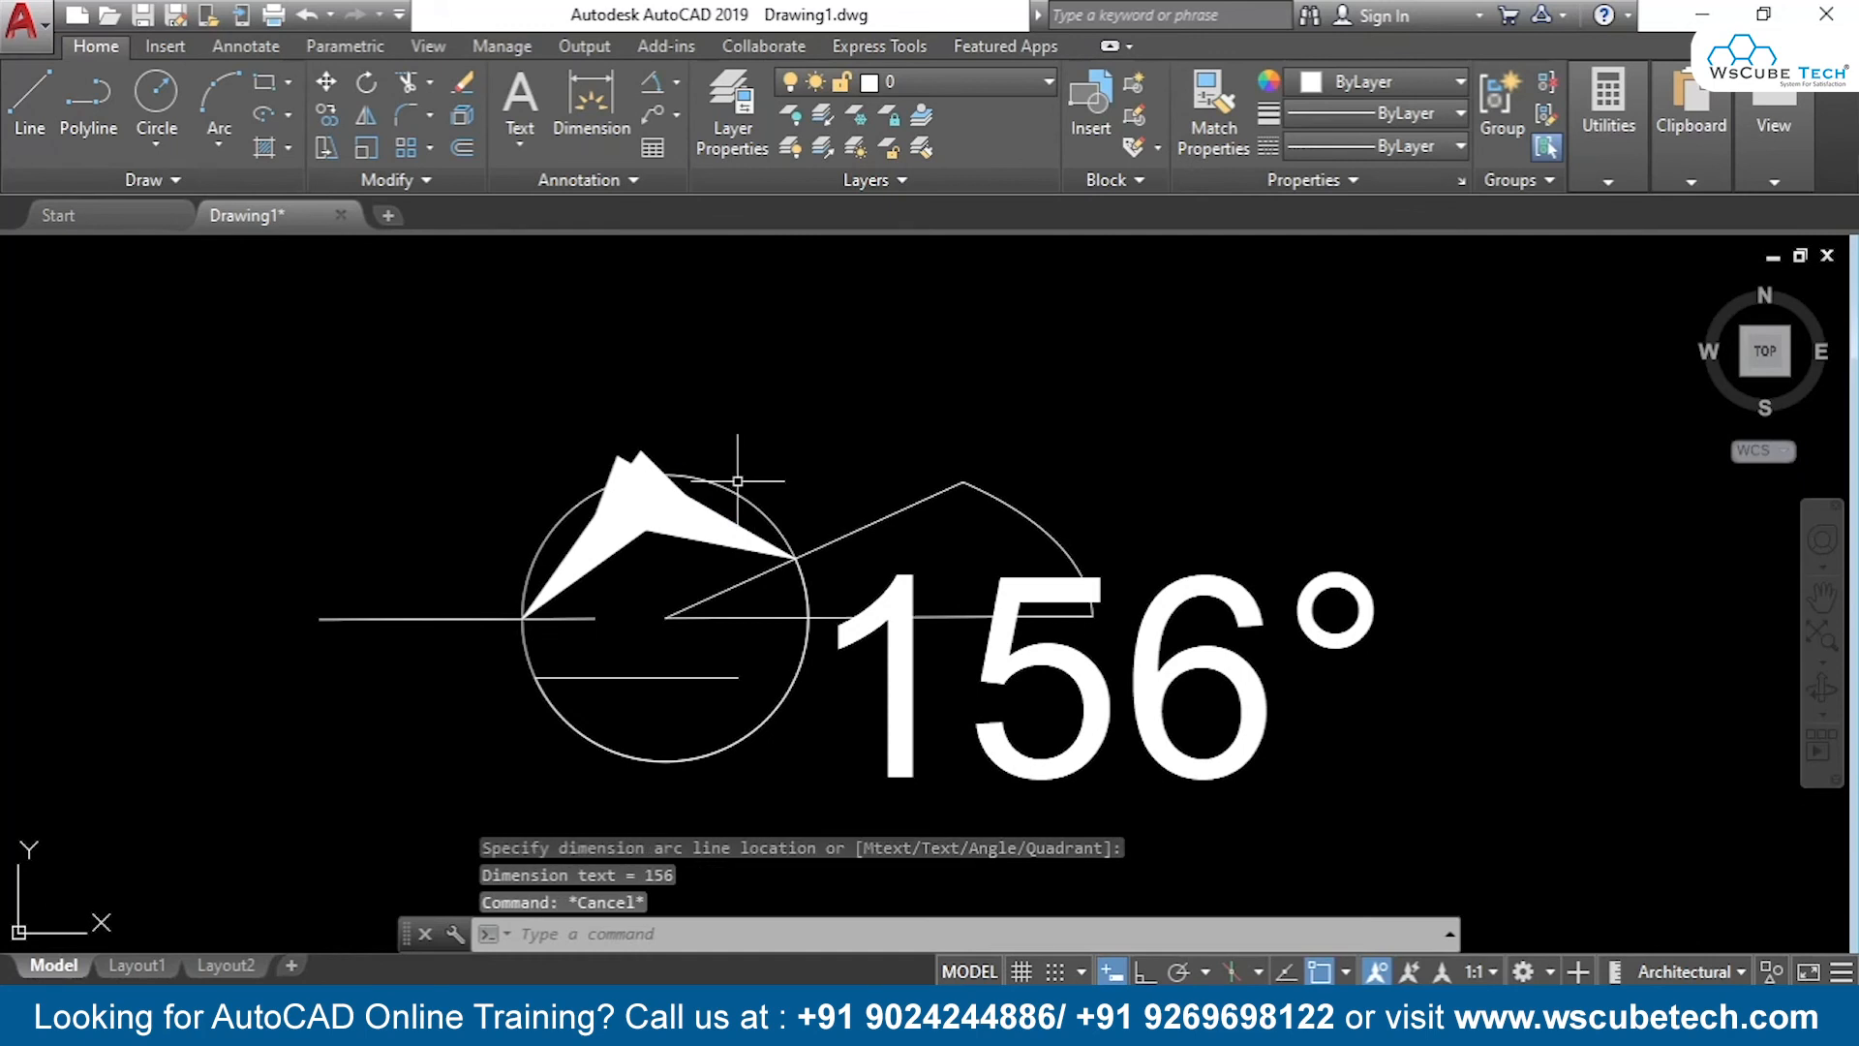
Erase all objects and draw a freely sized ellipse by the Center method, with its long axis horizontal
{"action": "key", "text": "ctrl+a"}
{"action": "key", "text": "Delete"}
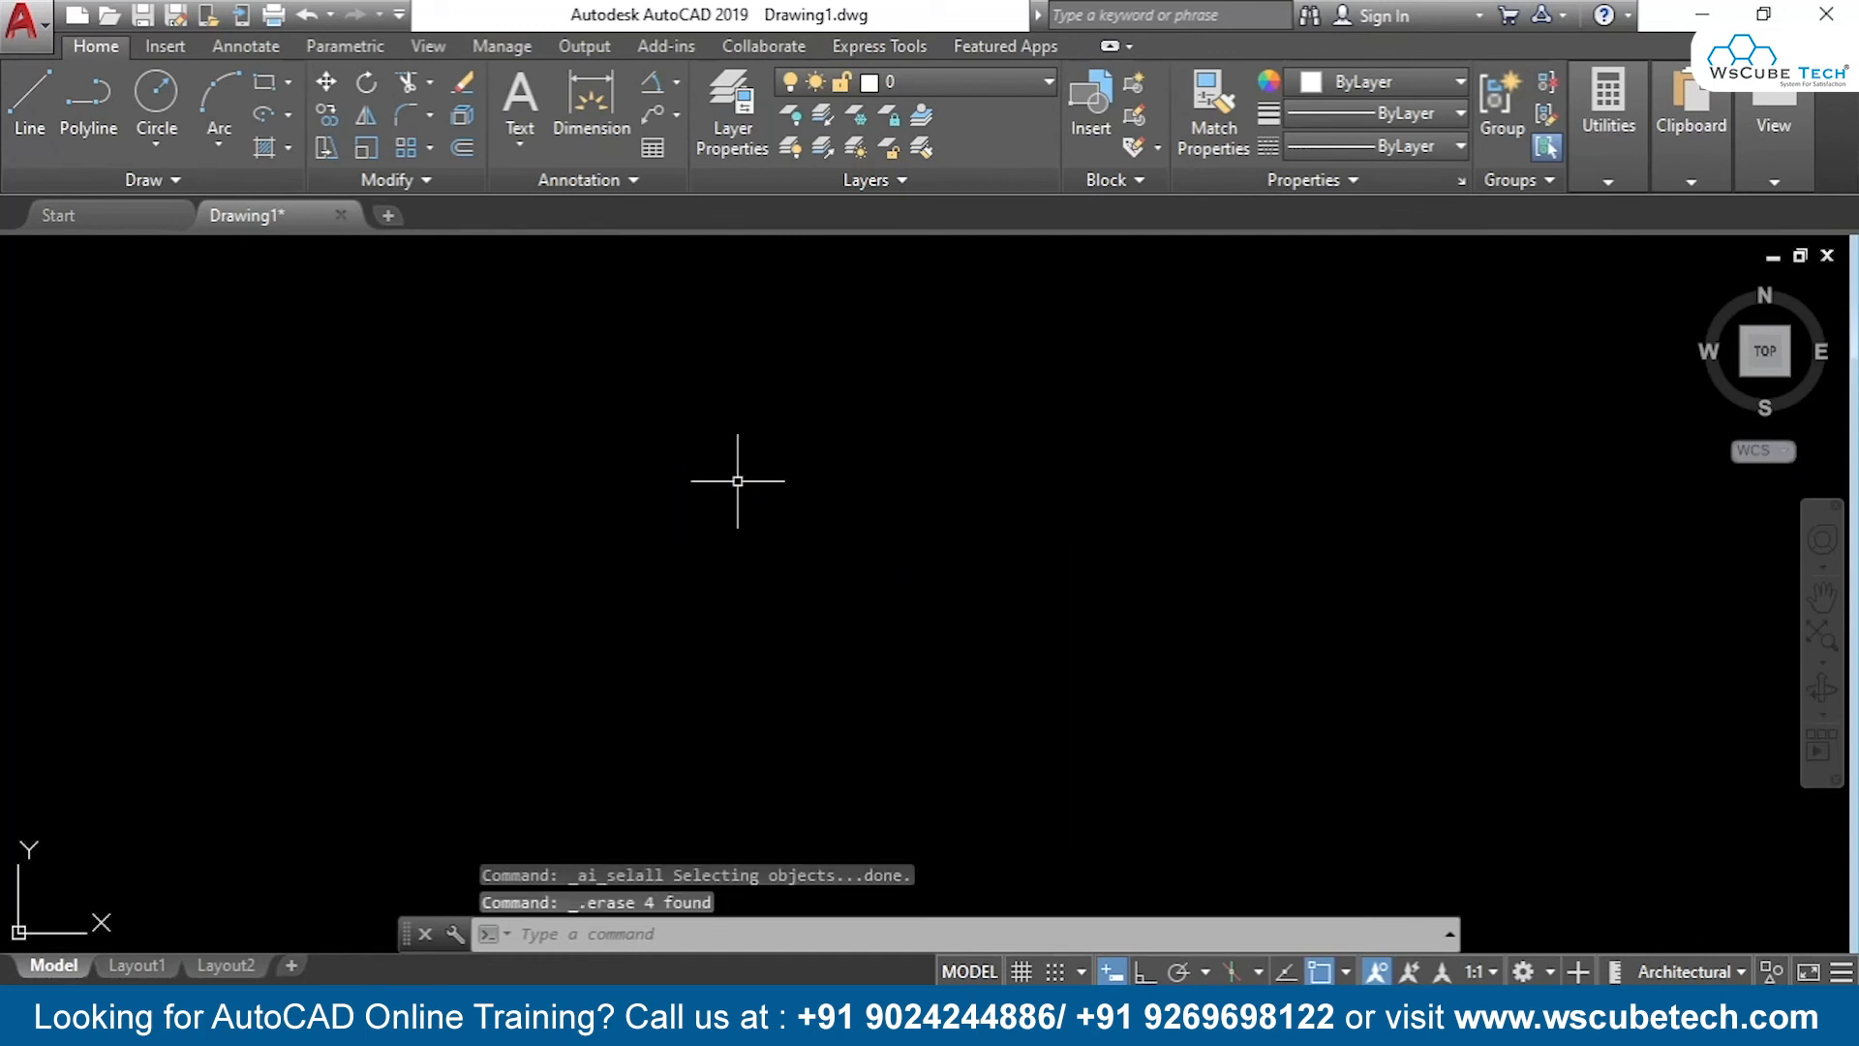
{"action": "left_click", "coordinate": [294, 106]}
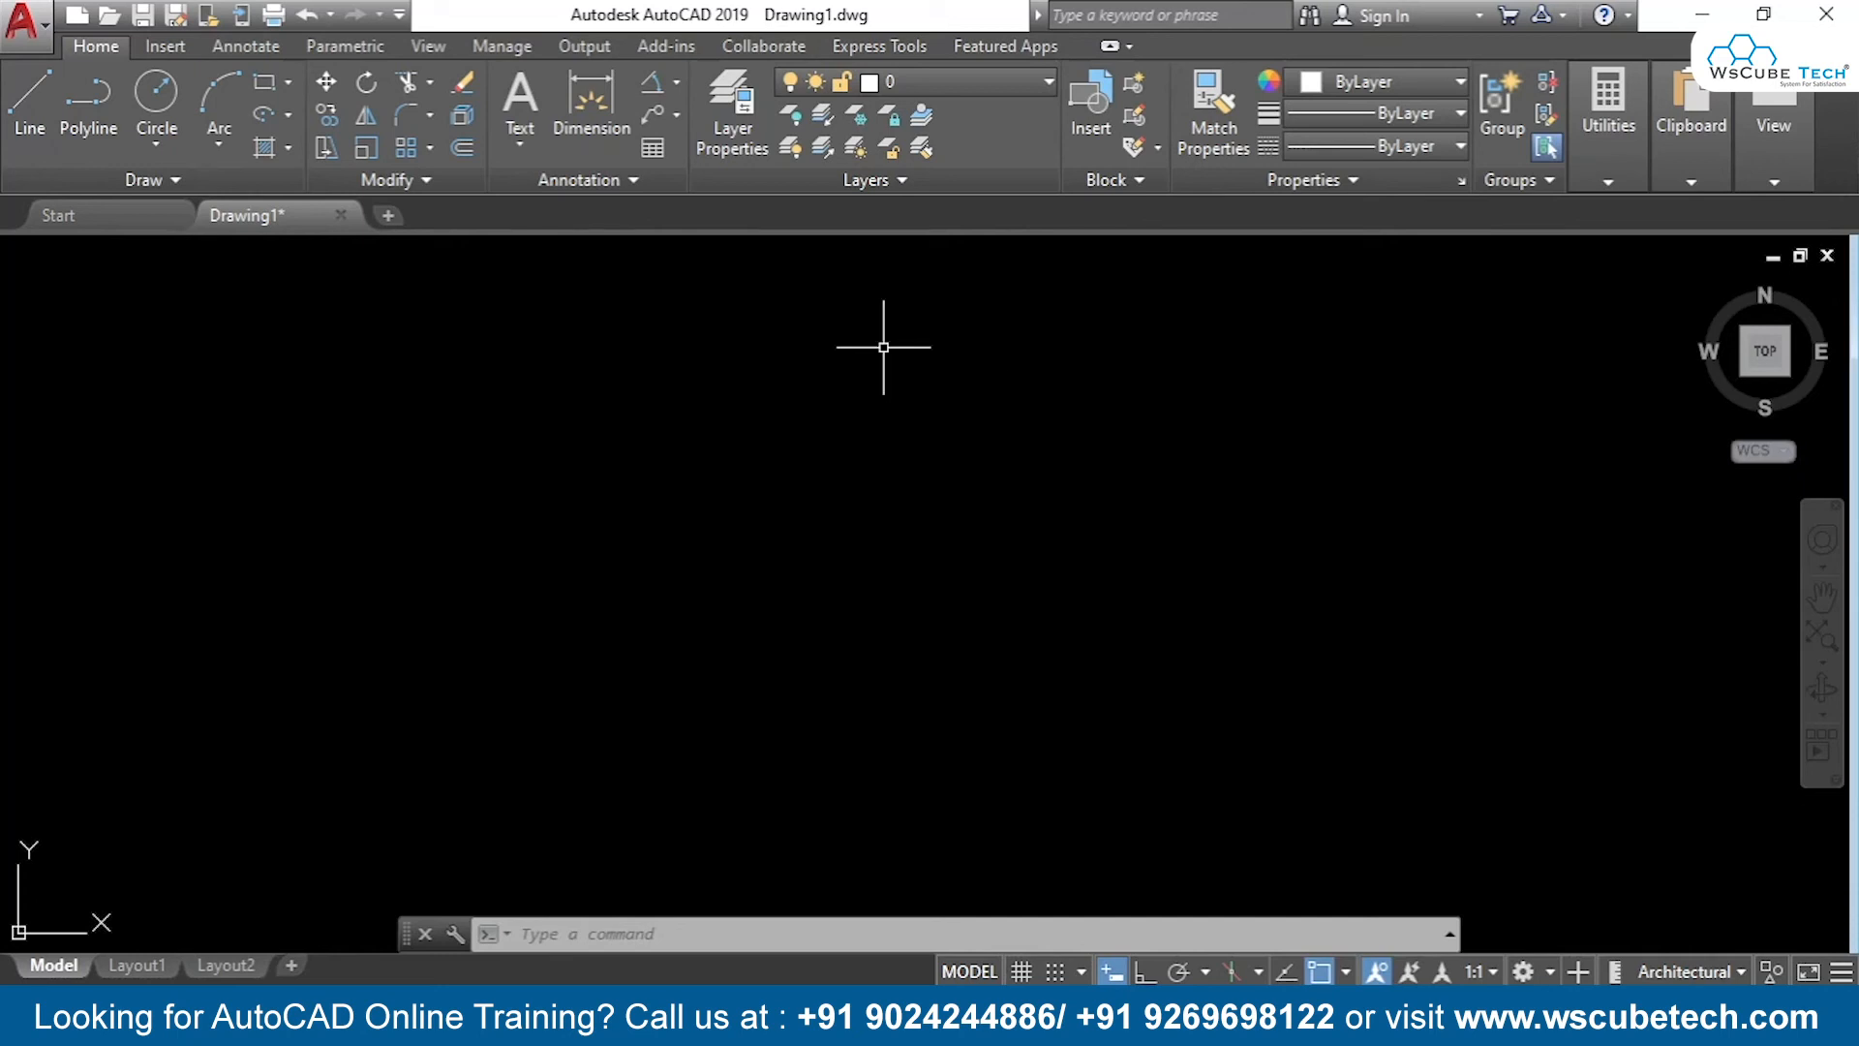
{"action": "left_click", "coordinate": [288, 113]}
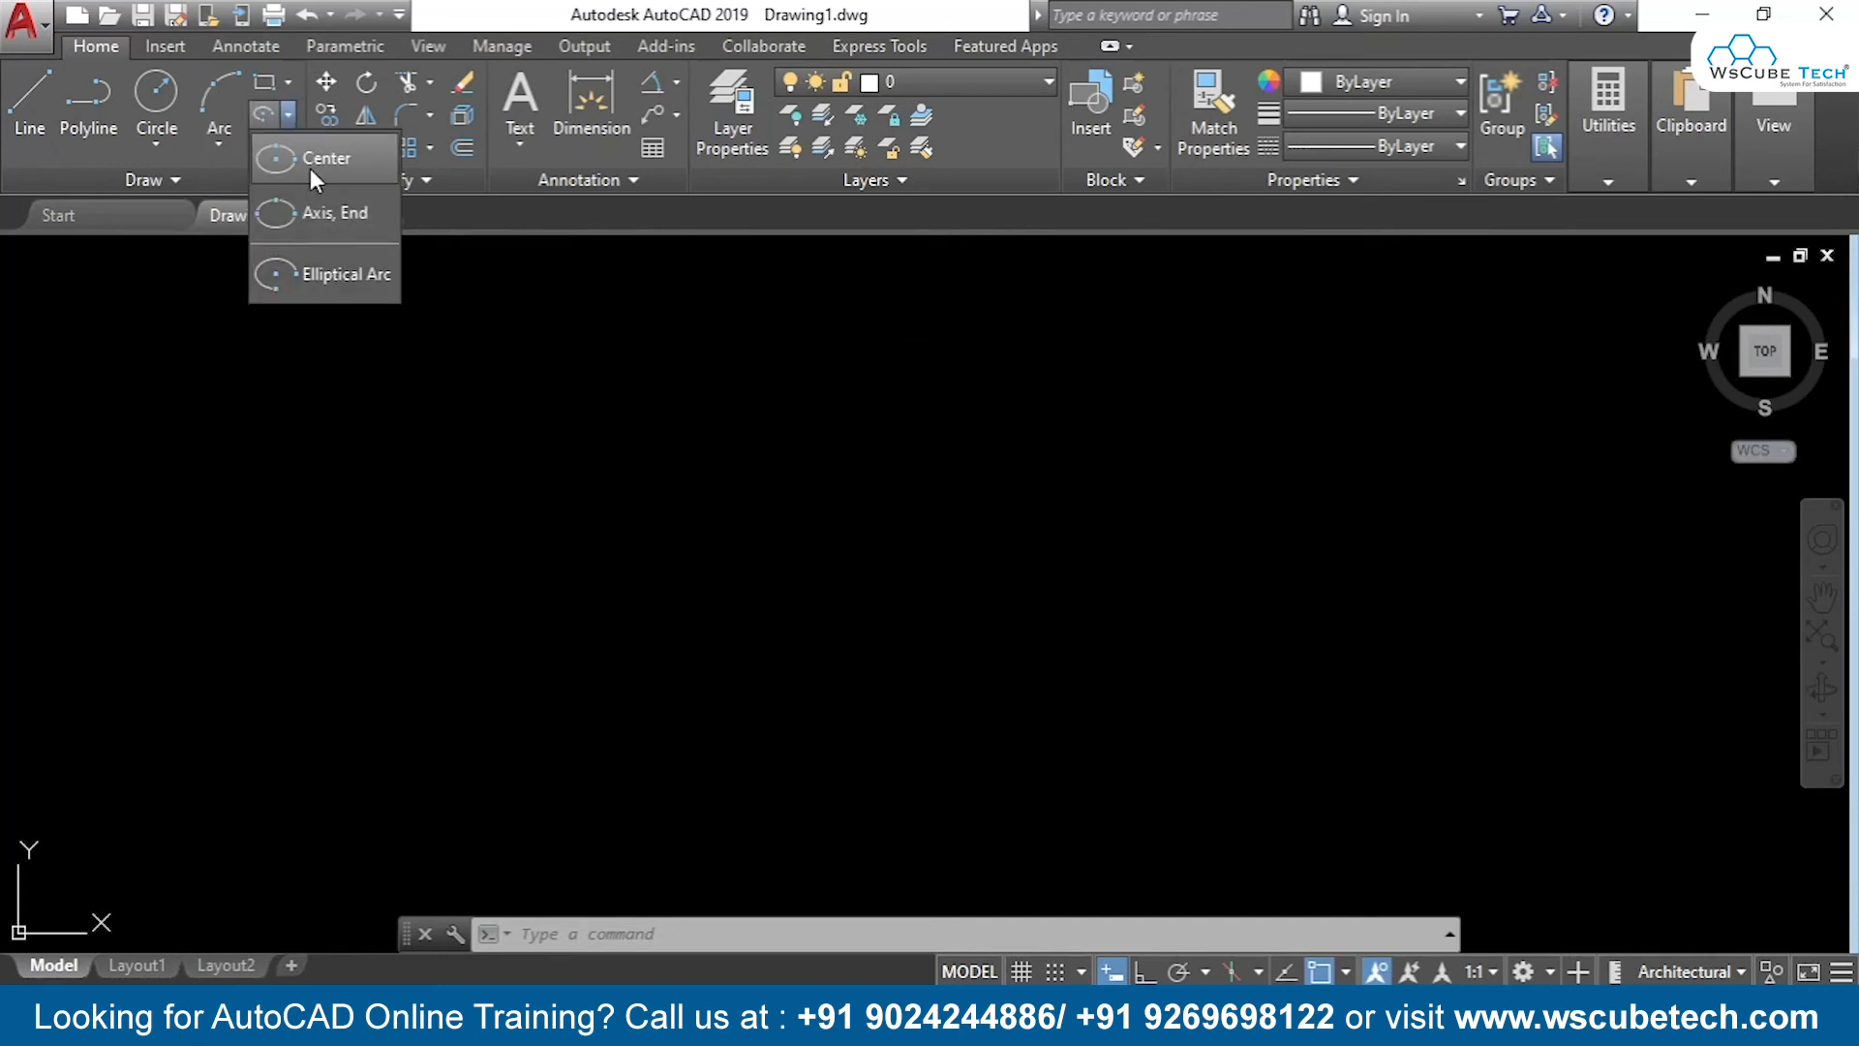
{"action": "left_click", "coordinate": [312, 170]}
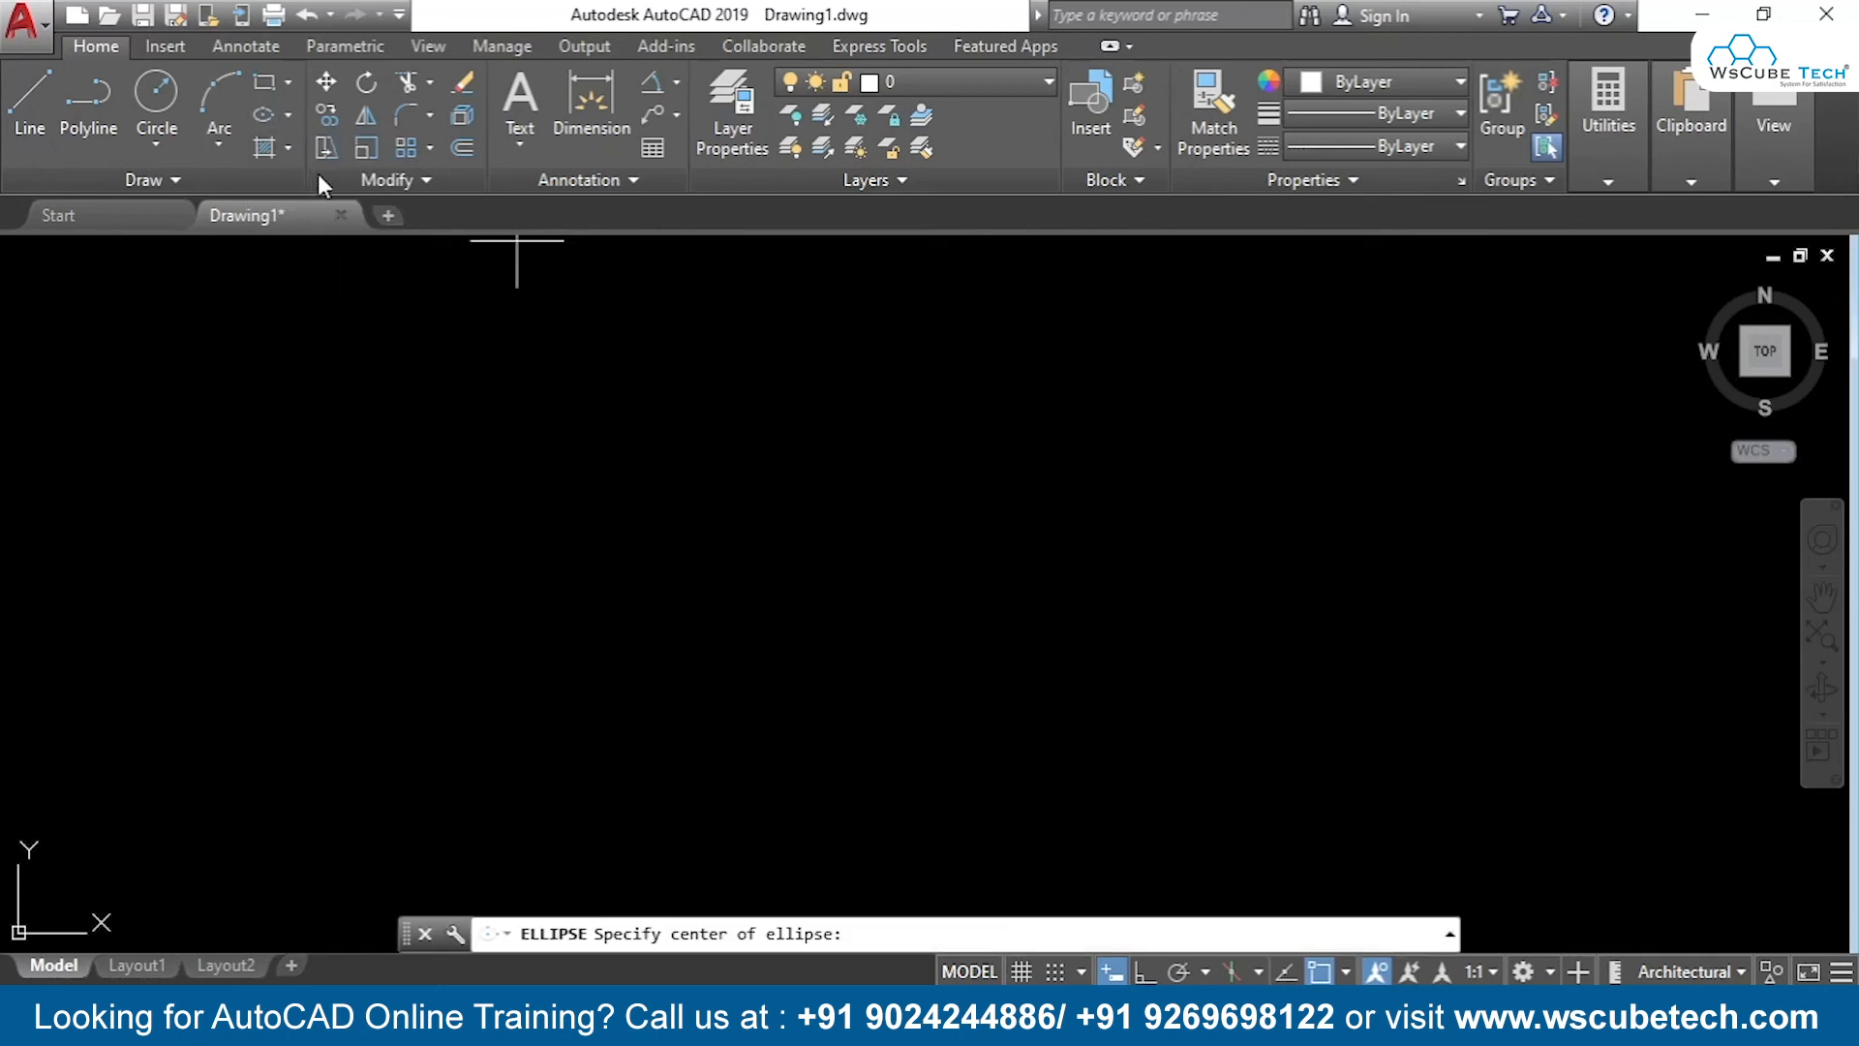
{"action": "left_click", "coordinate": [620, 450]}
{"action": "left_click", "coordinate": [1111, 448]}
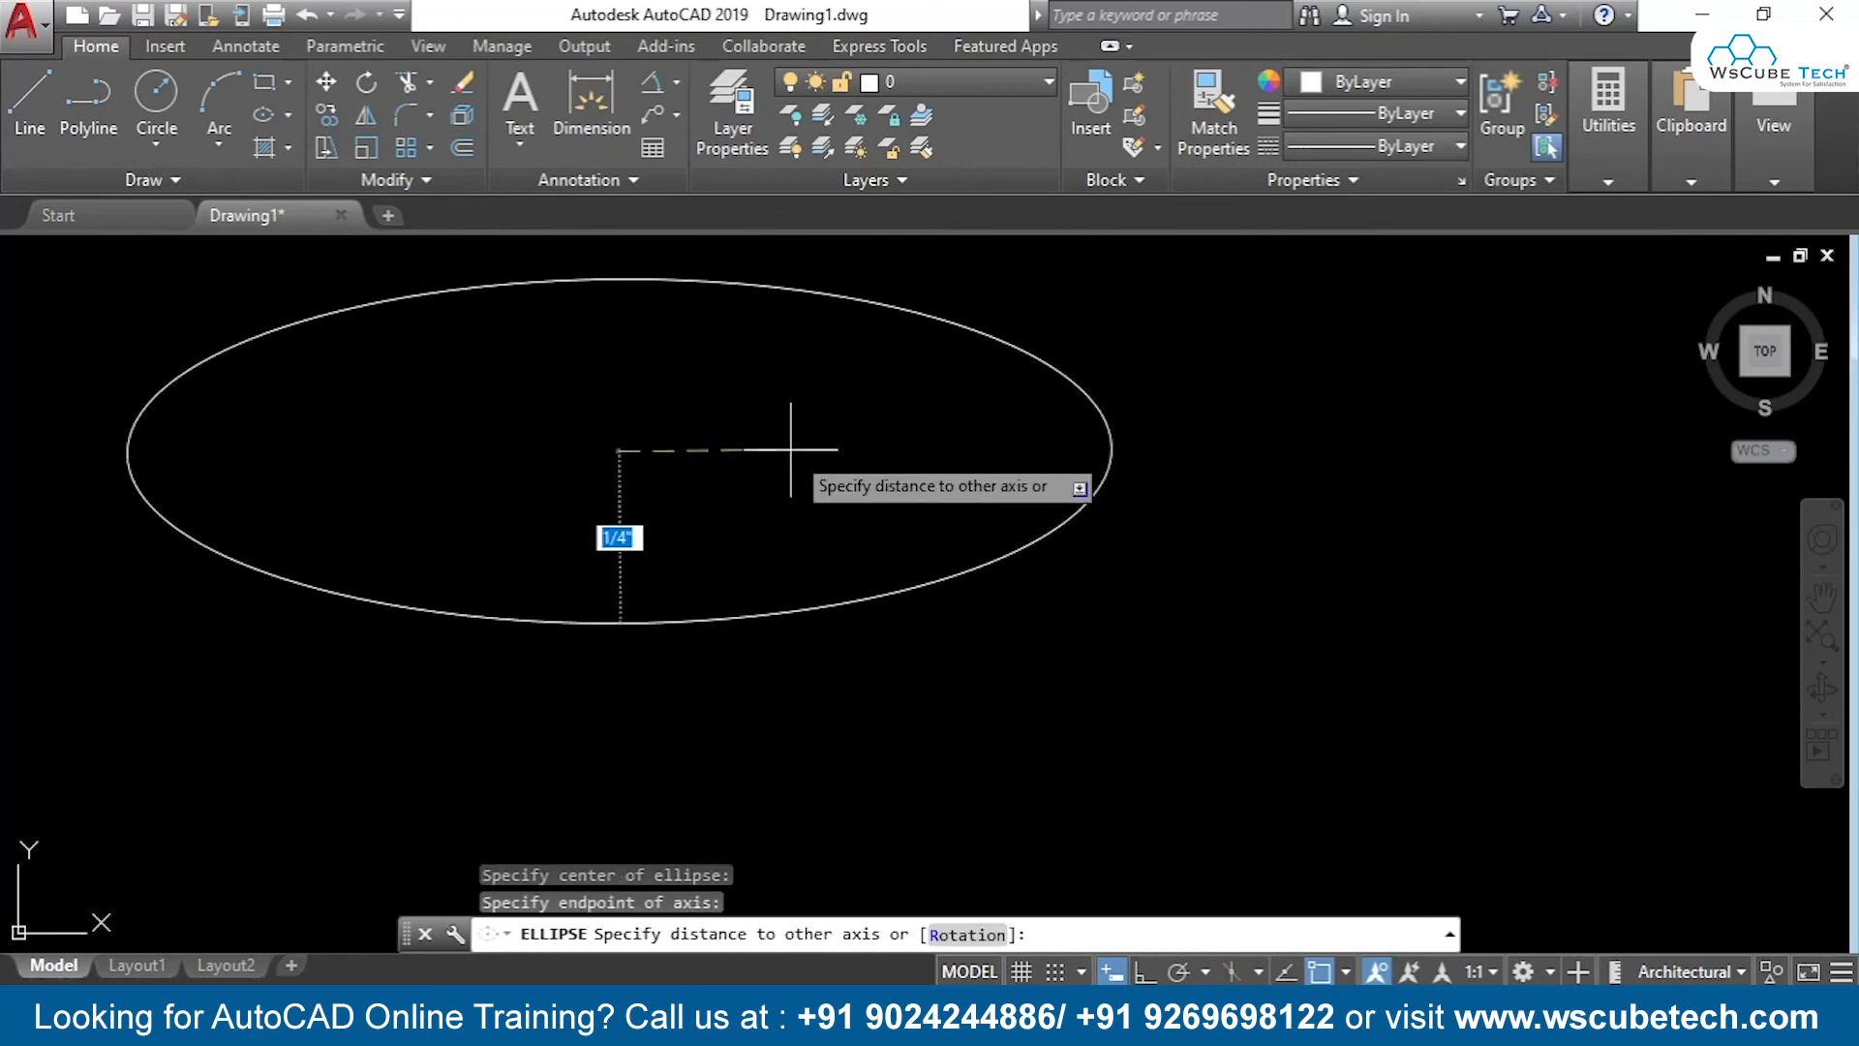
{"action": "left_click", "coordinate": [725, 401]}
{"action": "middle_click_drag", "start_coordinate": [725, 401], "coordinate": [1066, 454]}
Draw a vertical line through the ellipse's center, extending beyond it above and below, with Ortho on
{"action": "left_click", "coordinate": [29, 96]}
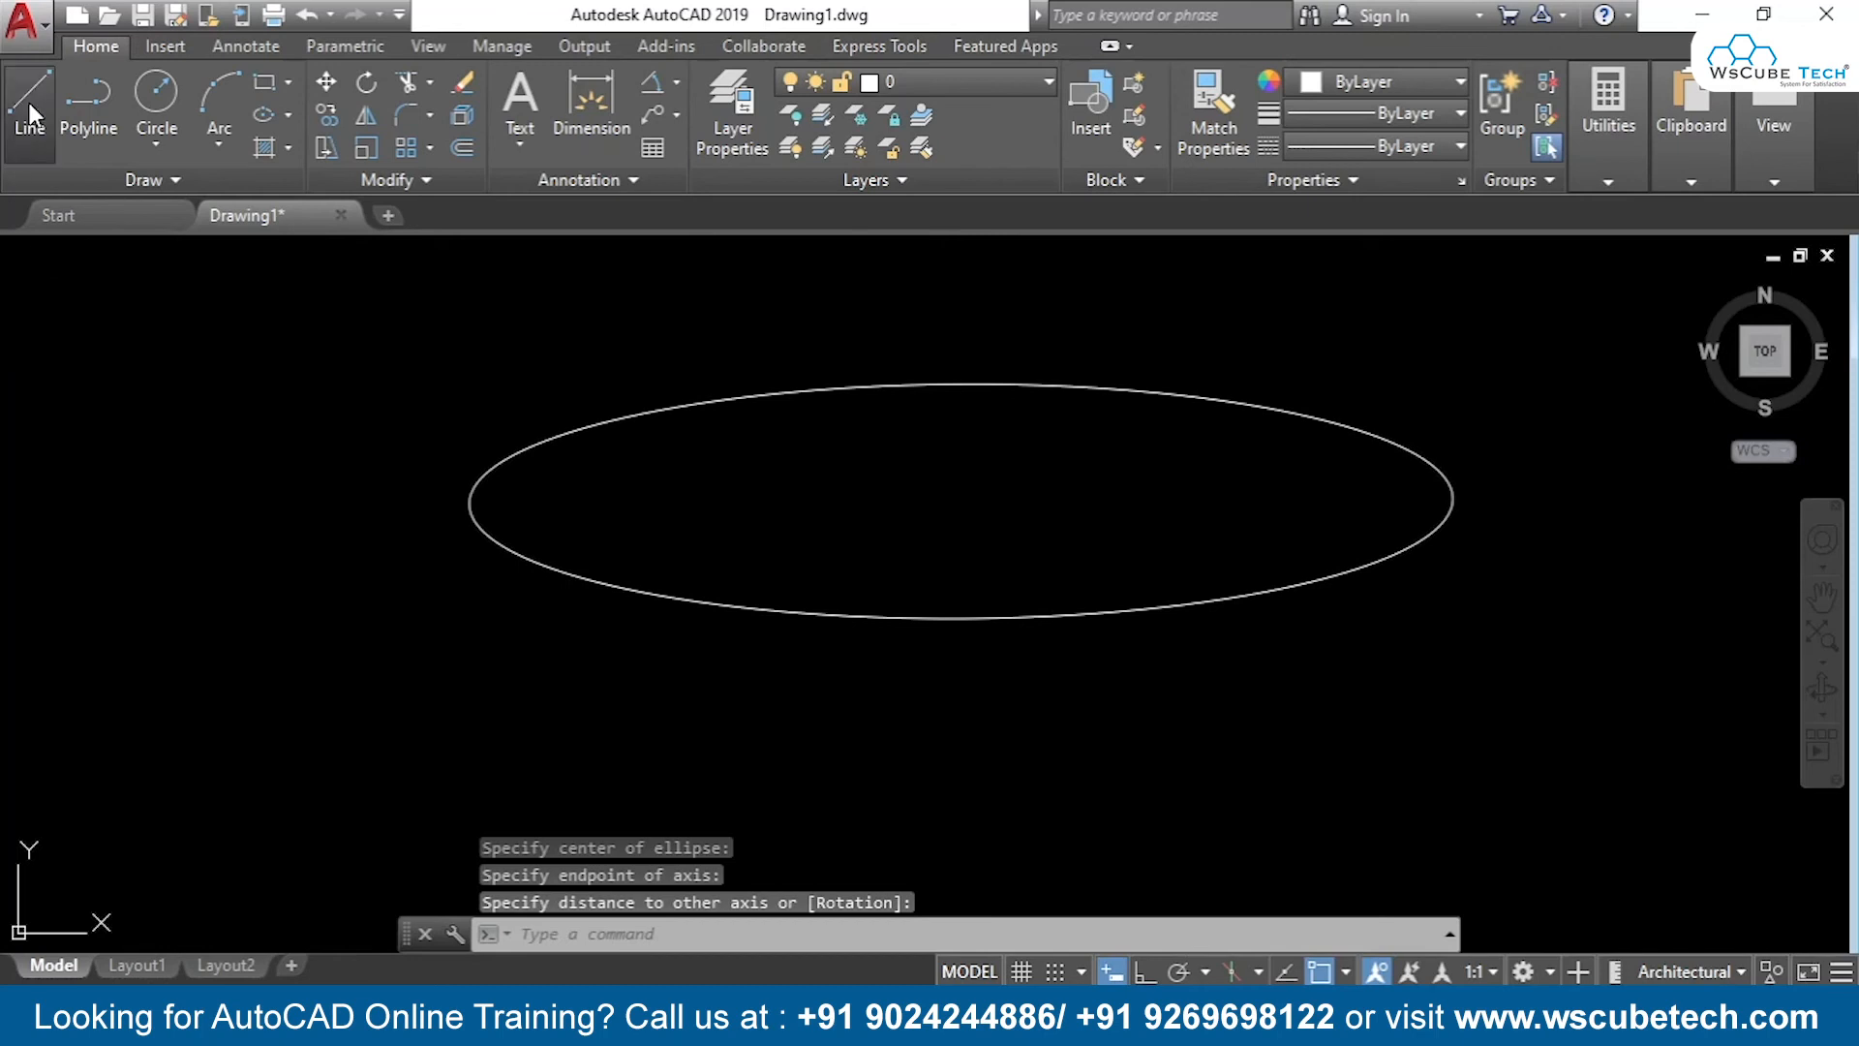
{"action": "left_click", "coordinate": [961, 501]}
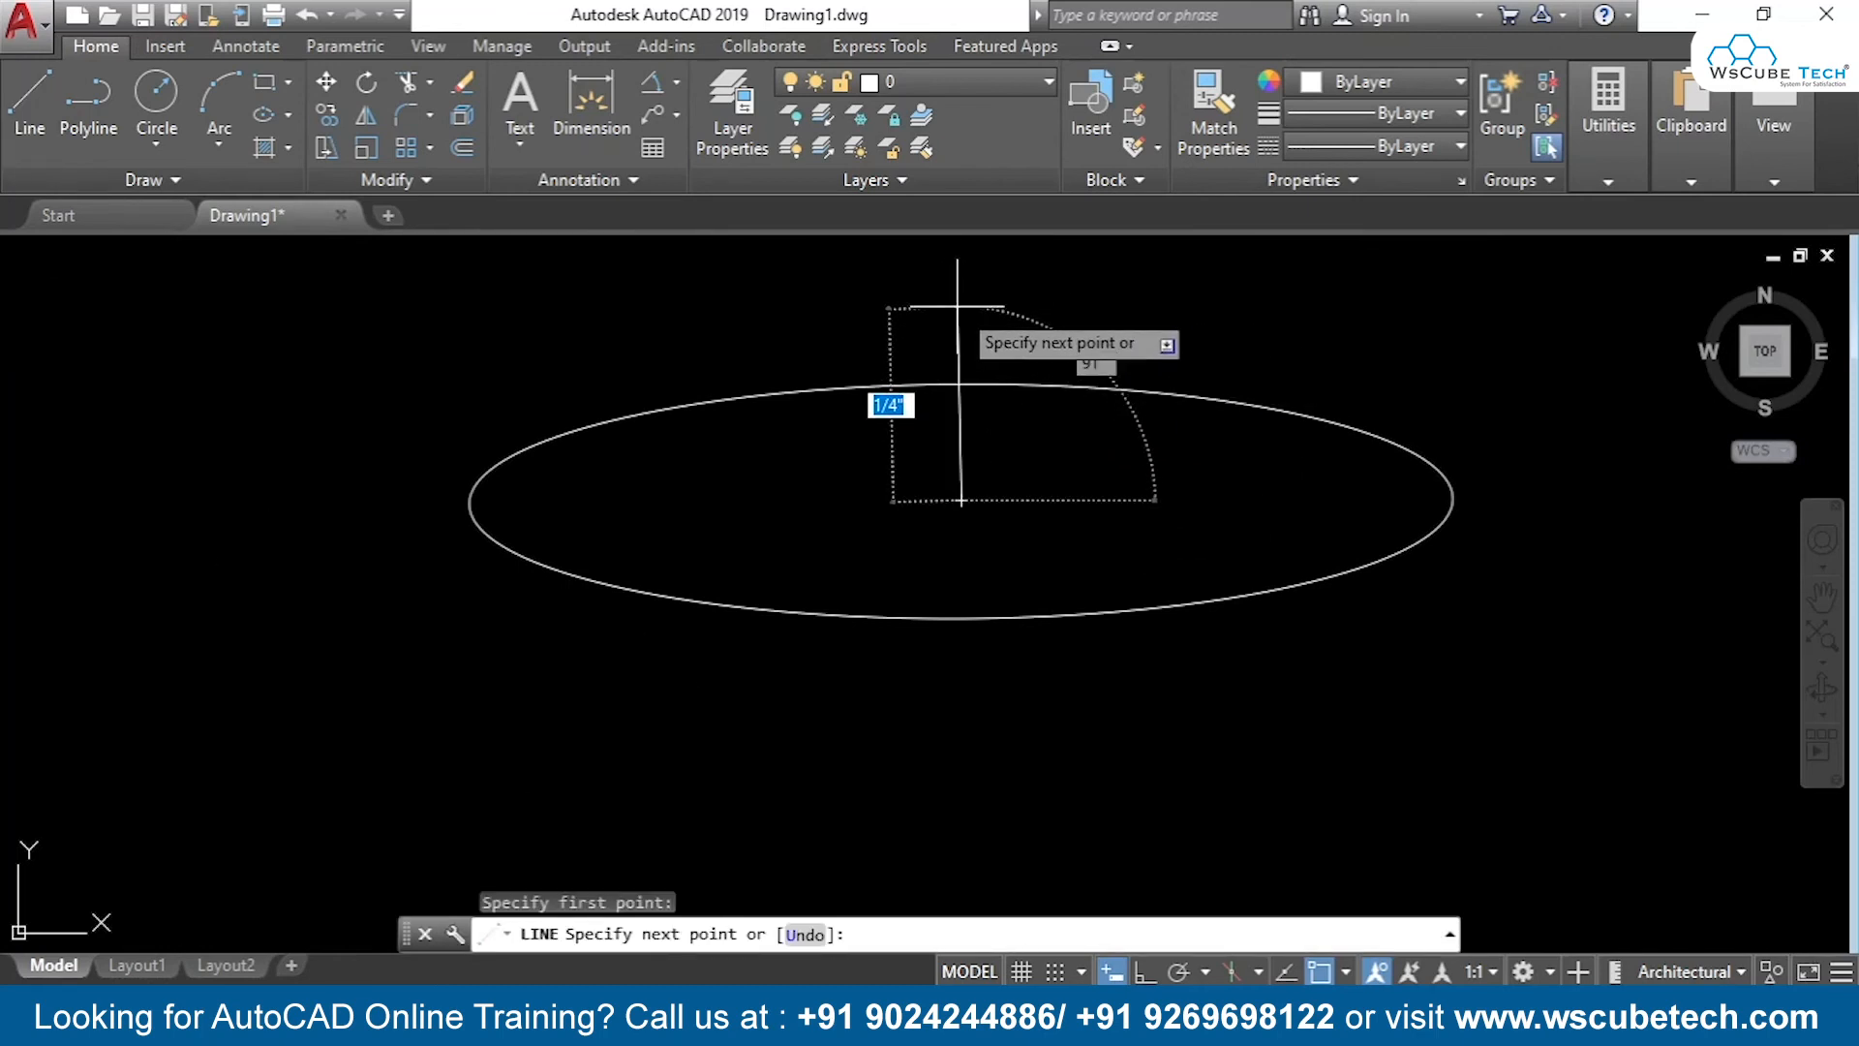
{"action": "key", "text": "F8"}
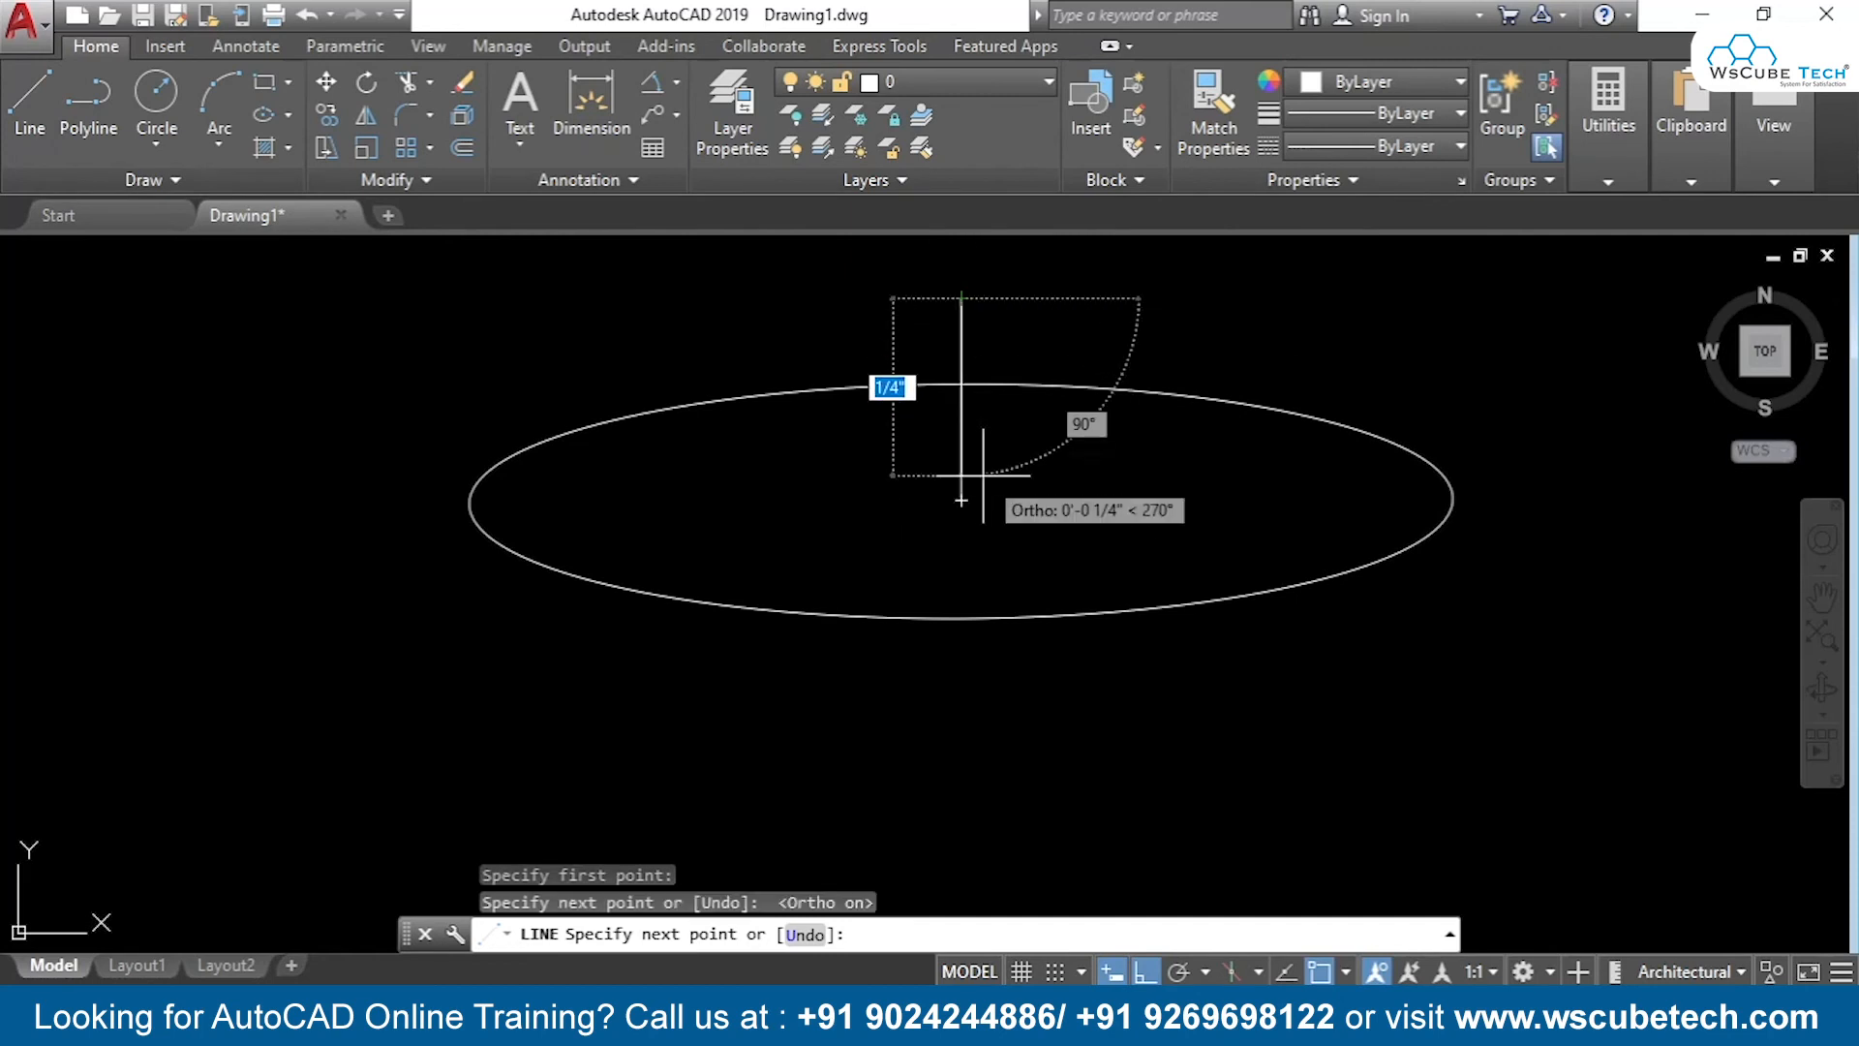
{"action": "left_click", "coordinate": [961, 501]}
{"action": "left_click", "coordinate": [961, 721]}
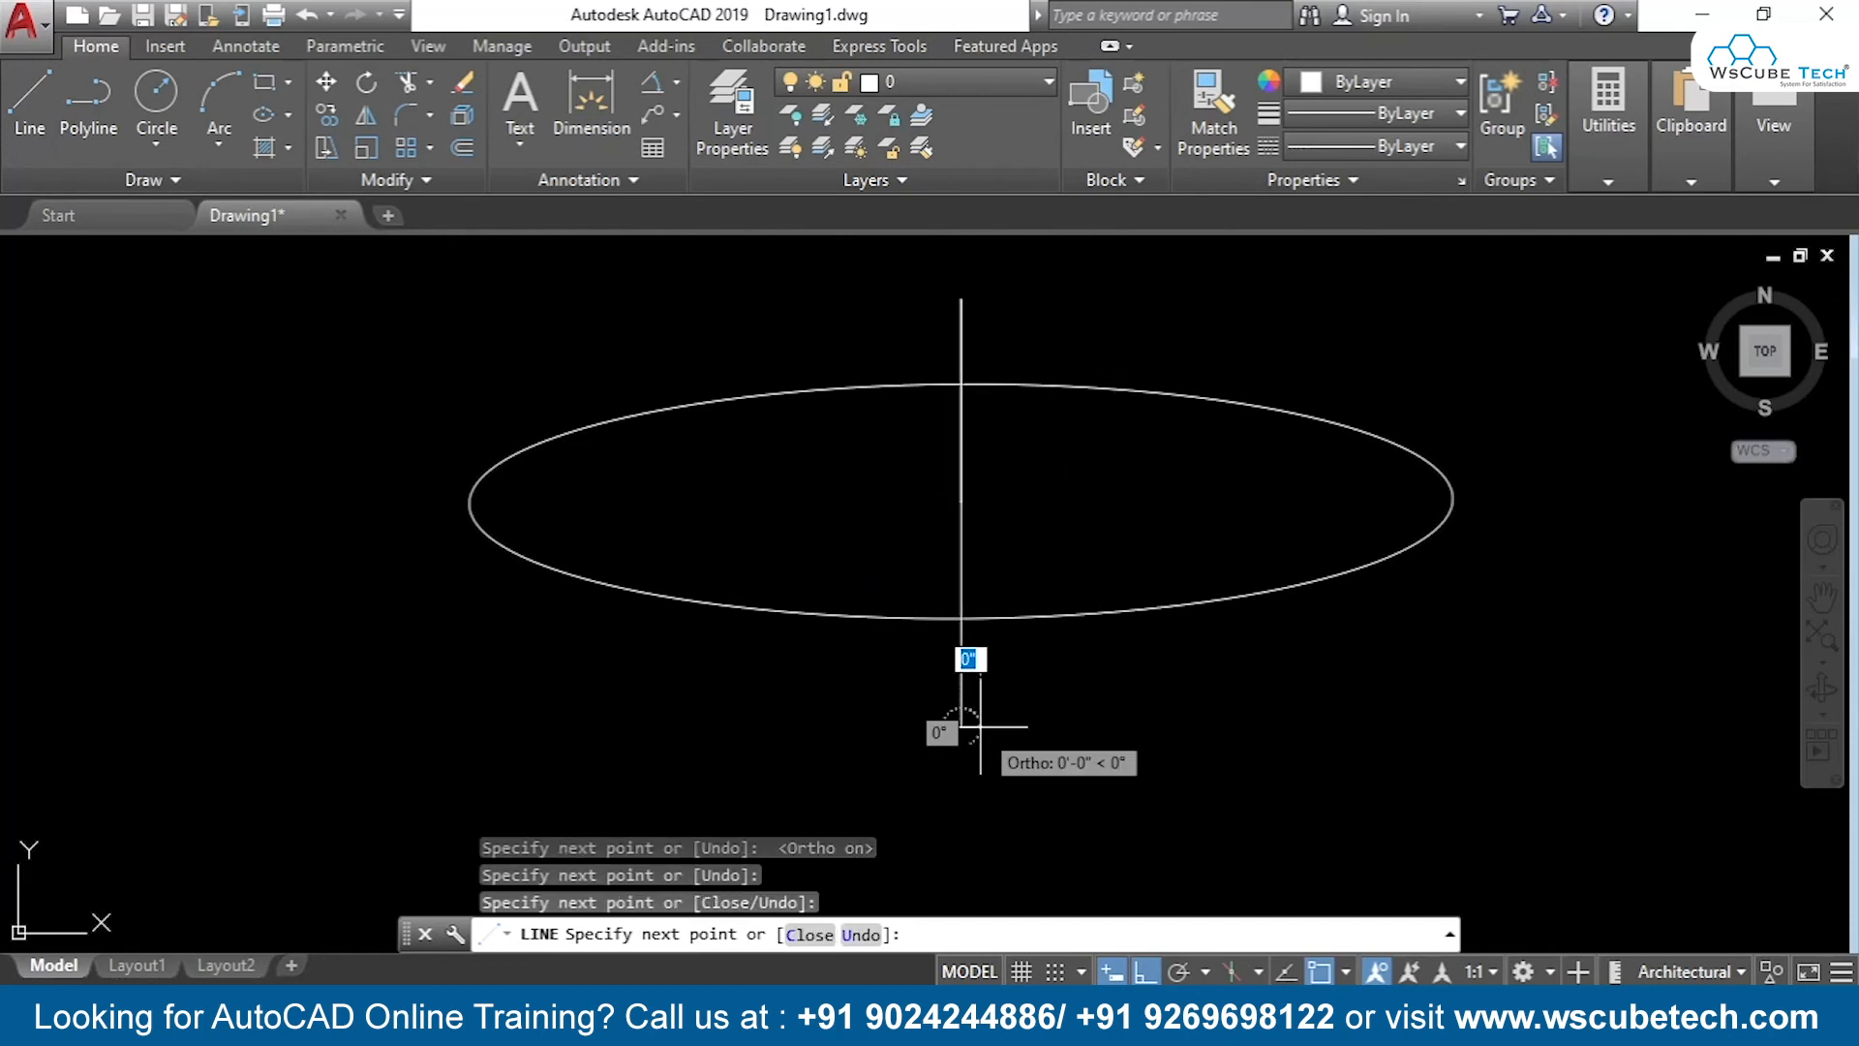
{"action": "key", "text": "Return"}
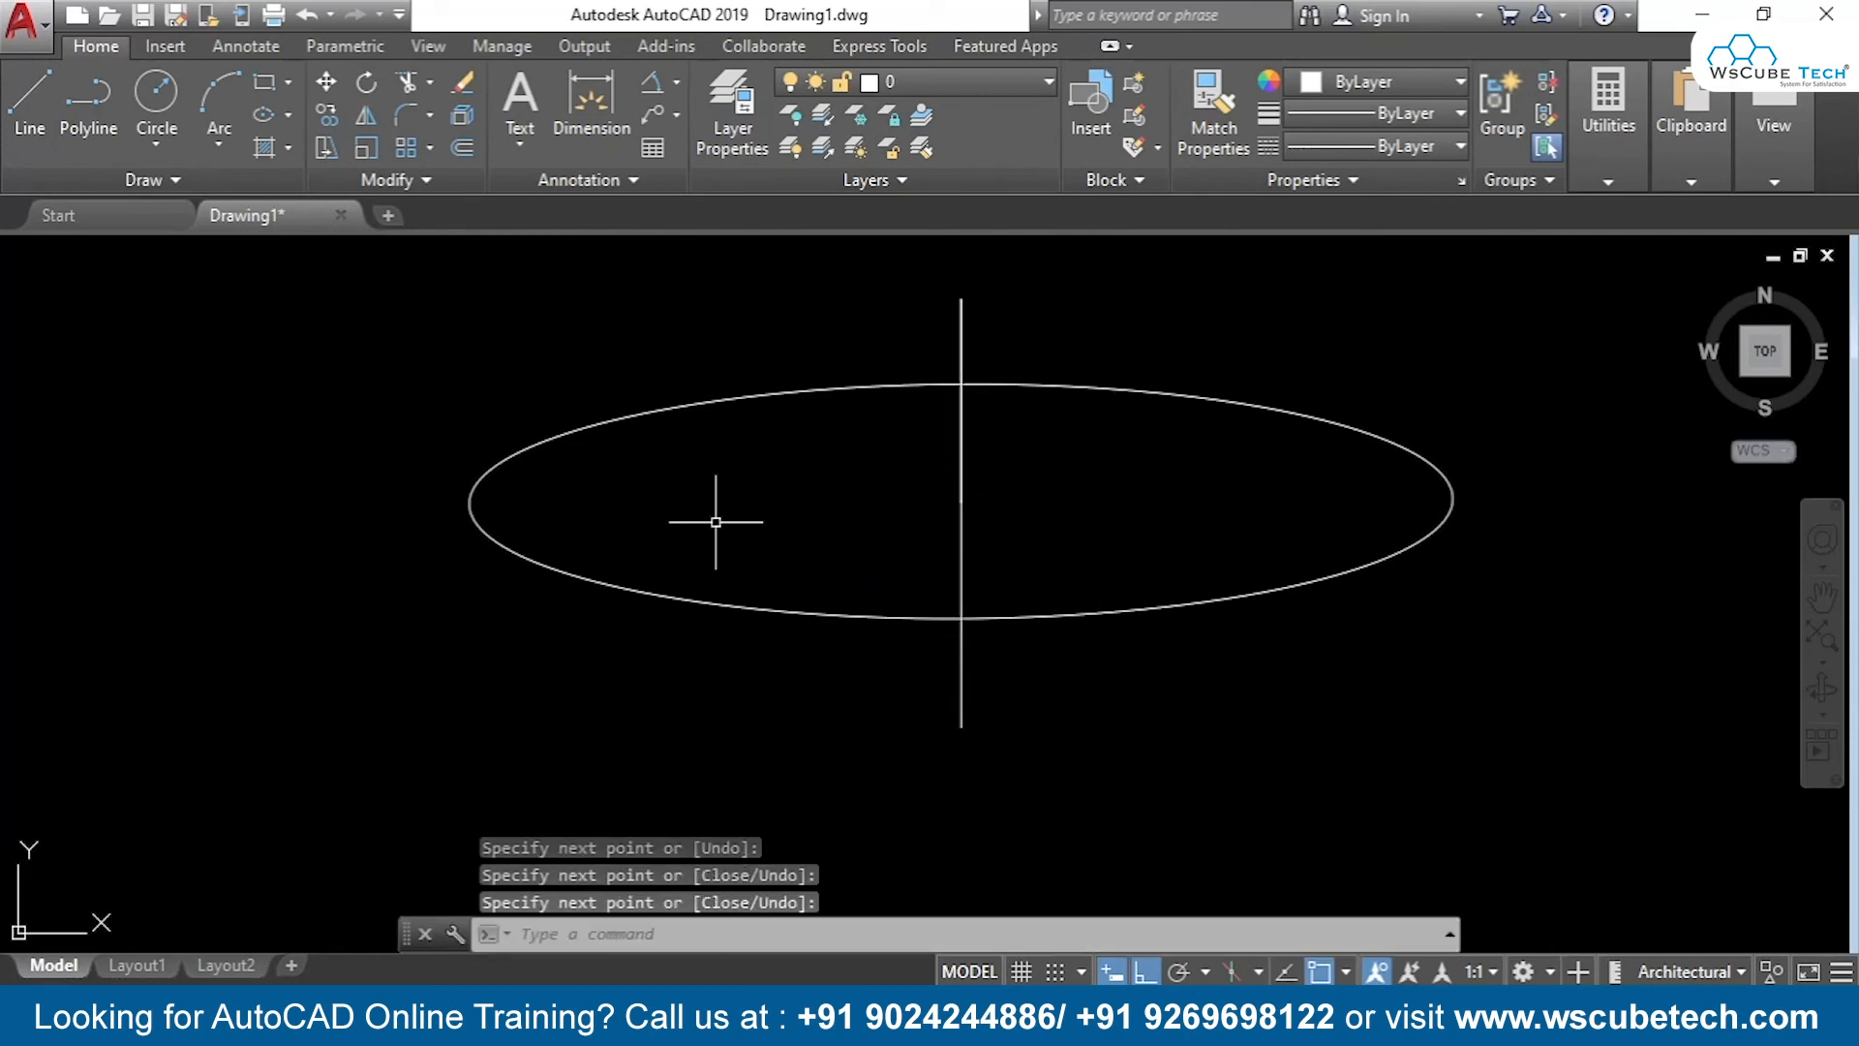
{"action": "key", "text": "Return"}
{"action": "left_click", "coordinate": [469, 501]}
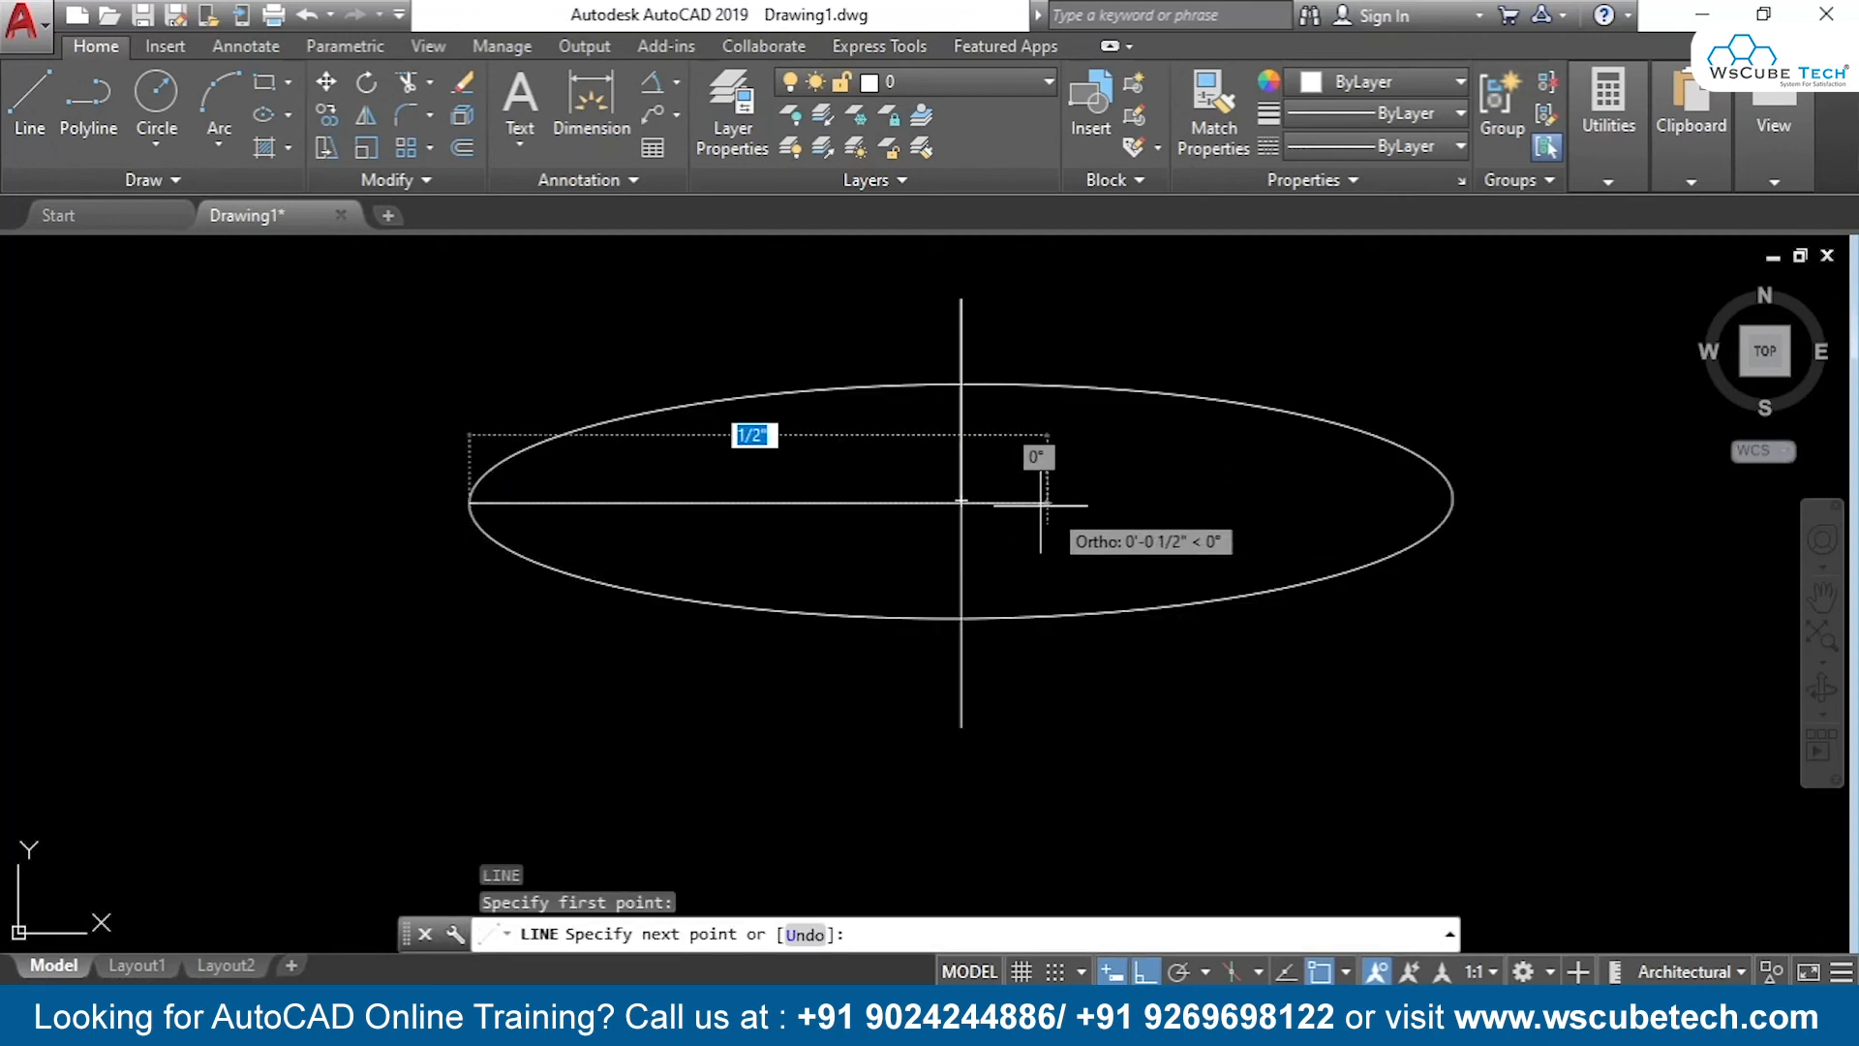
{"action": "key", "text": "ctrl+a"}
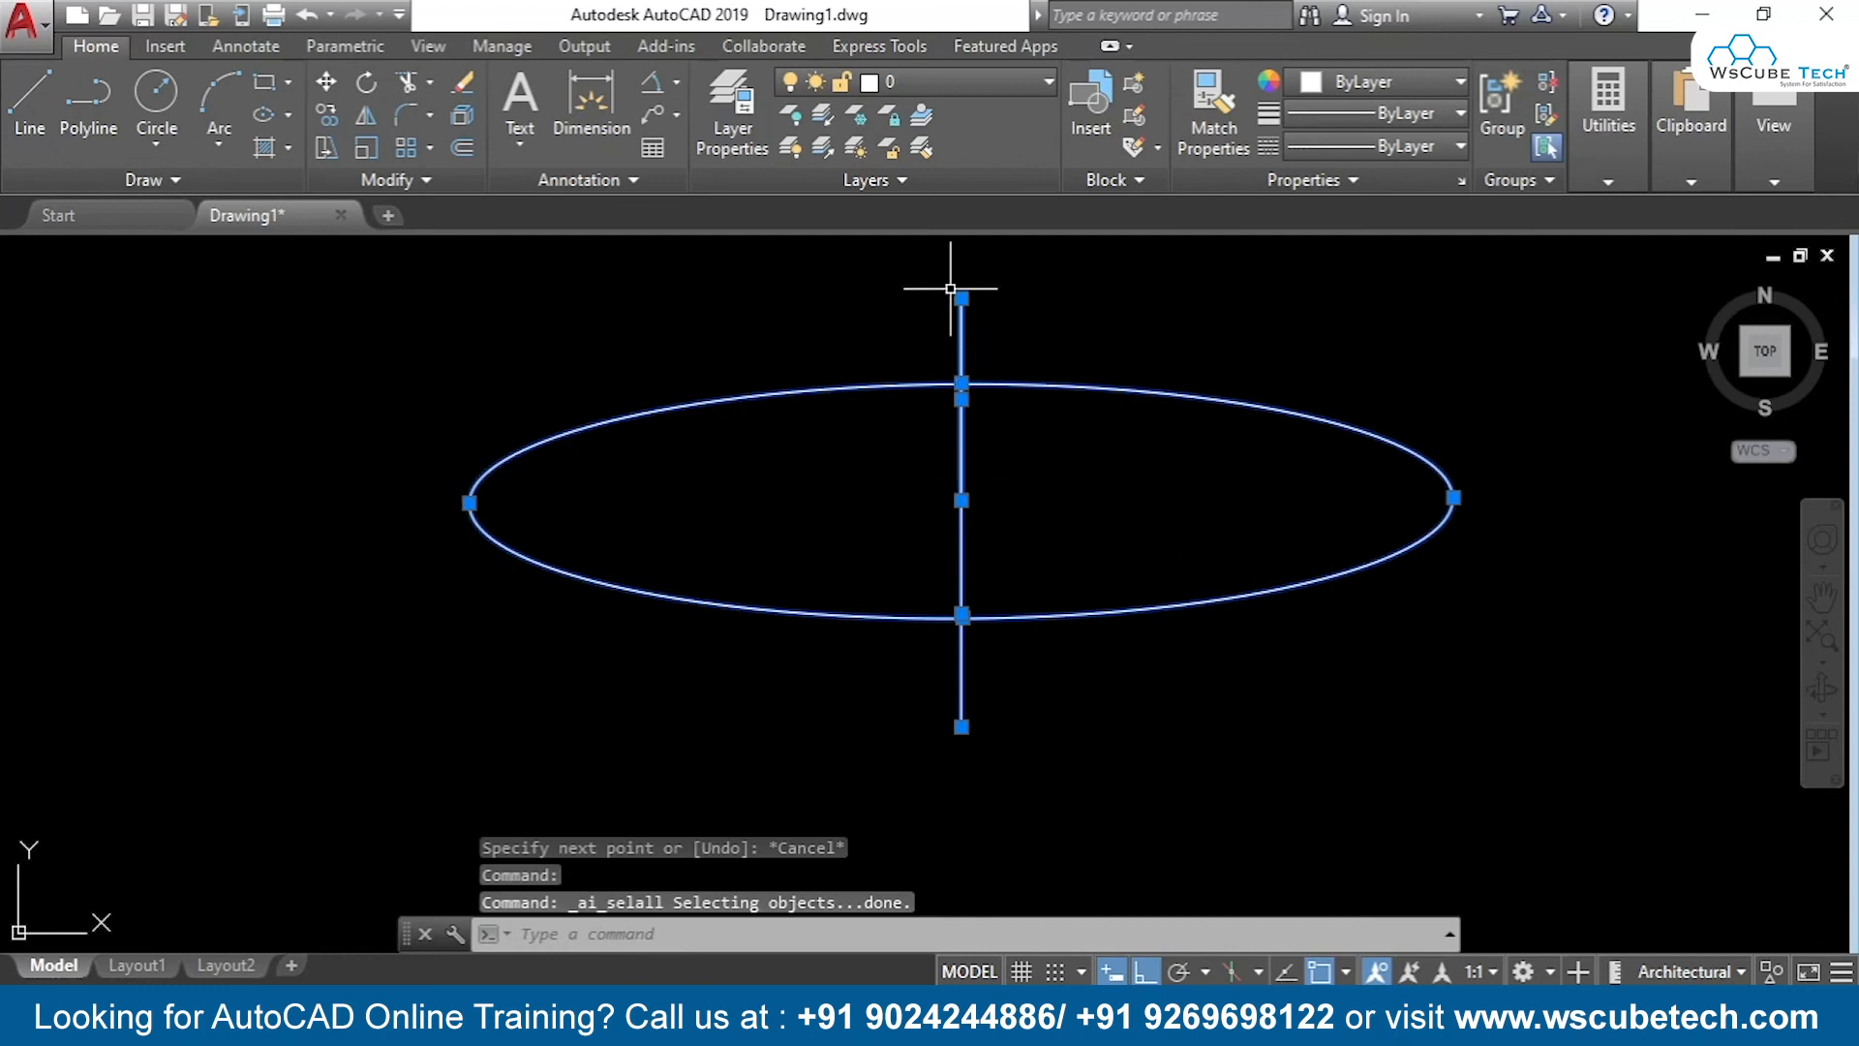
{"action": "left_click", "coordinate": [748, 302]}
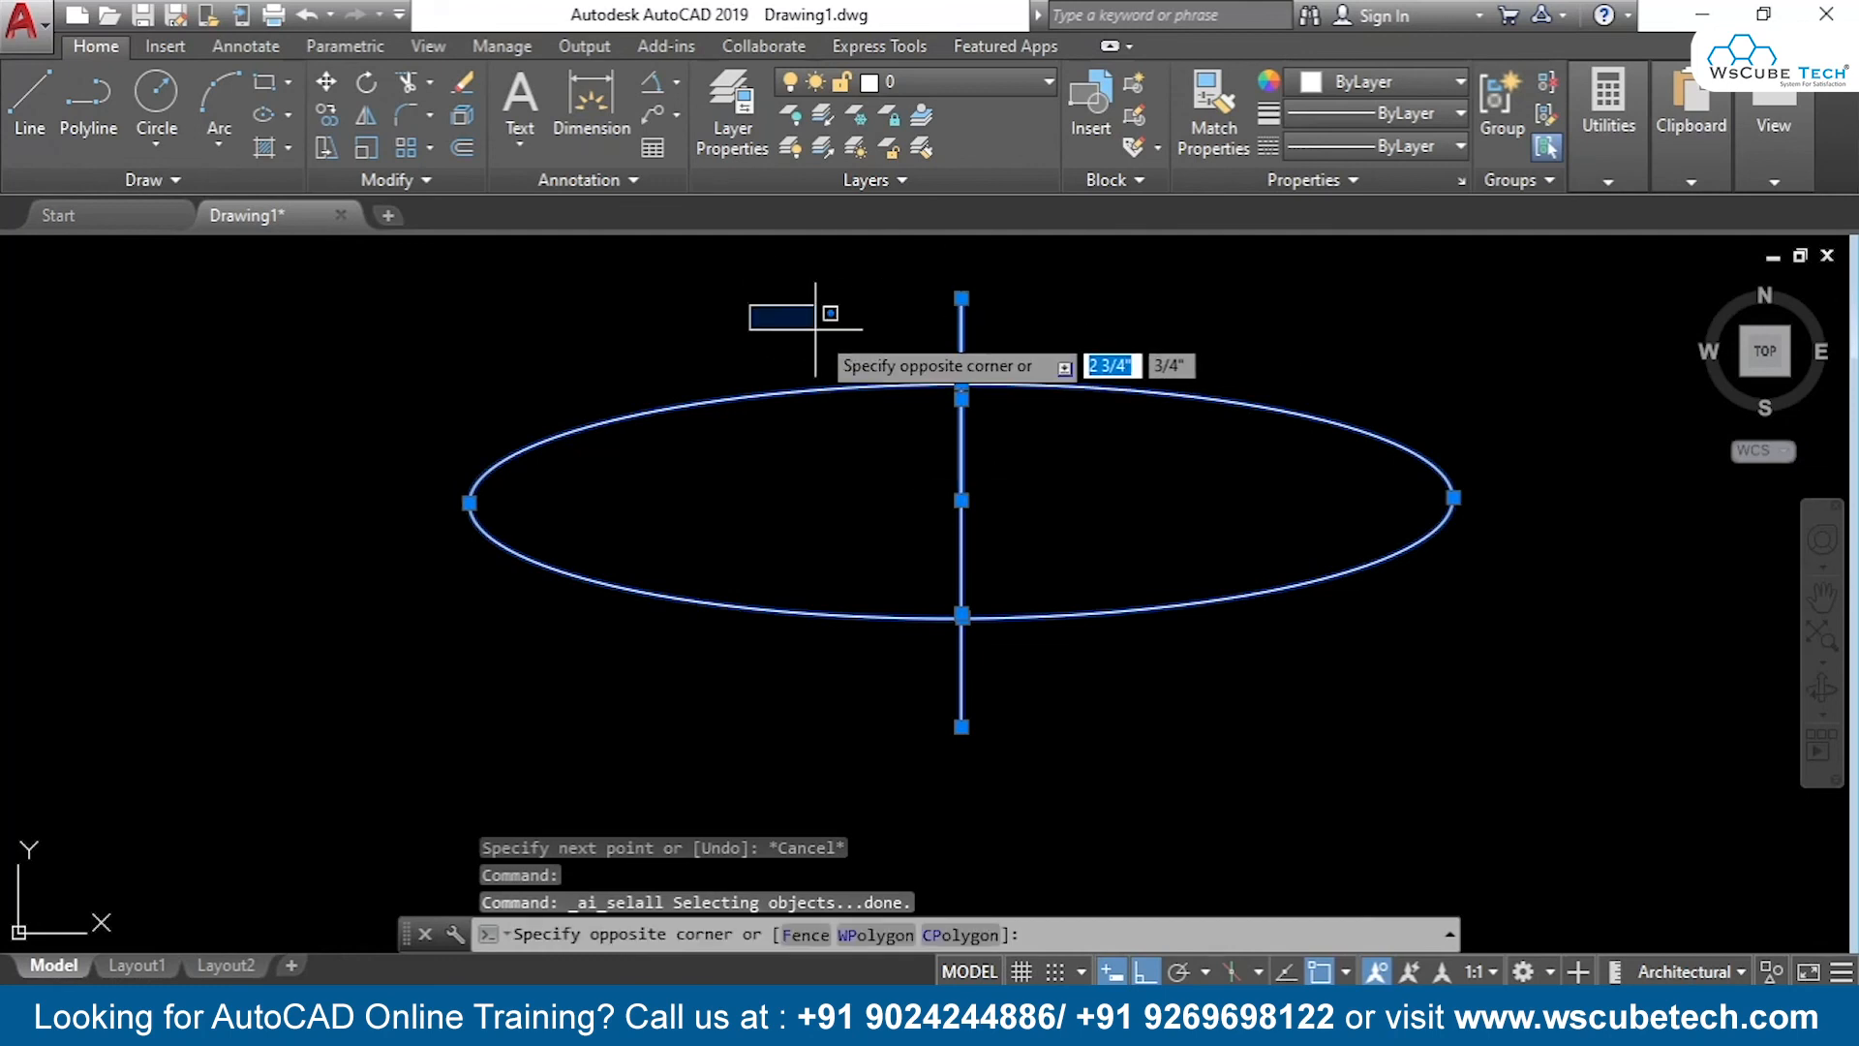
{"action": "key", "text": "Escape"}
{"action": "key", "text": "Escape"}
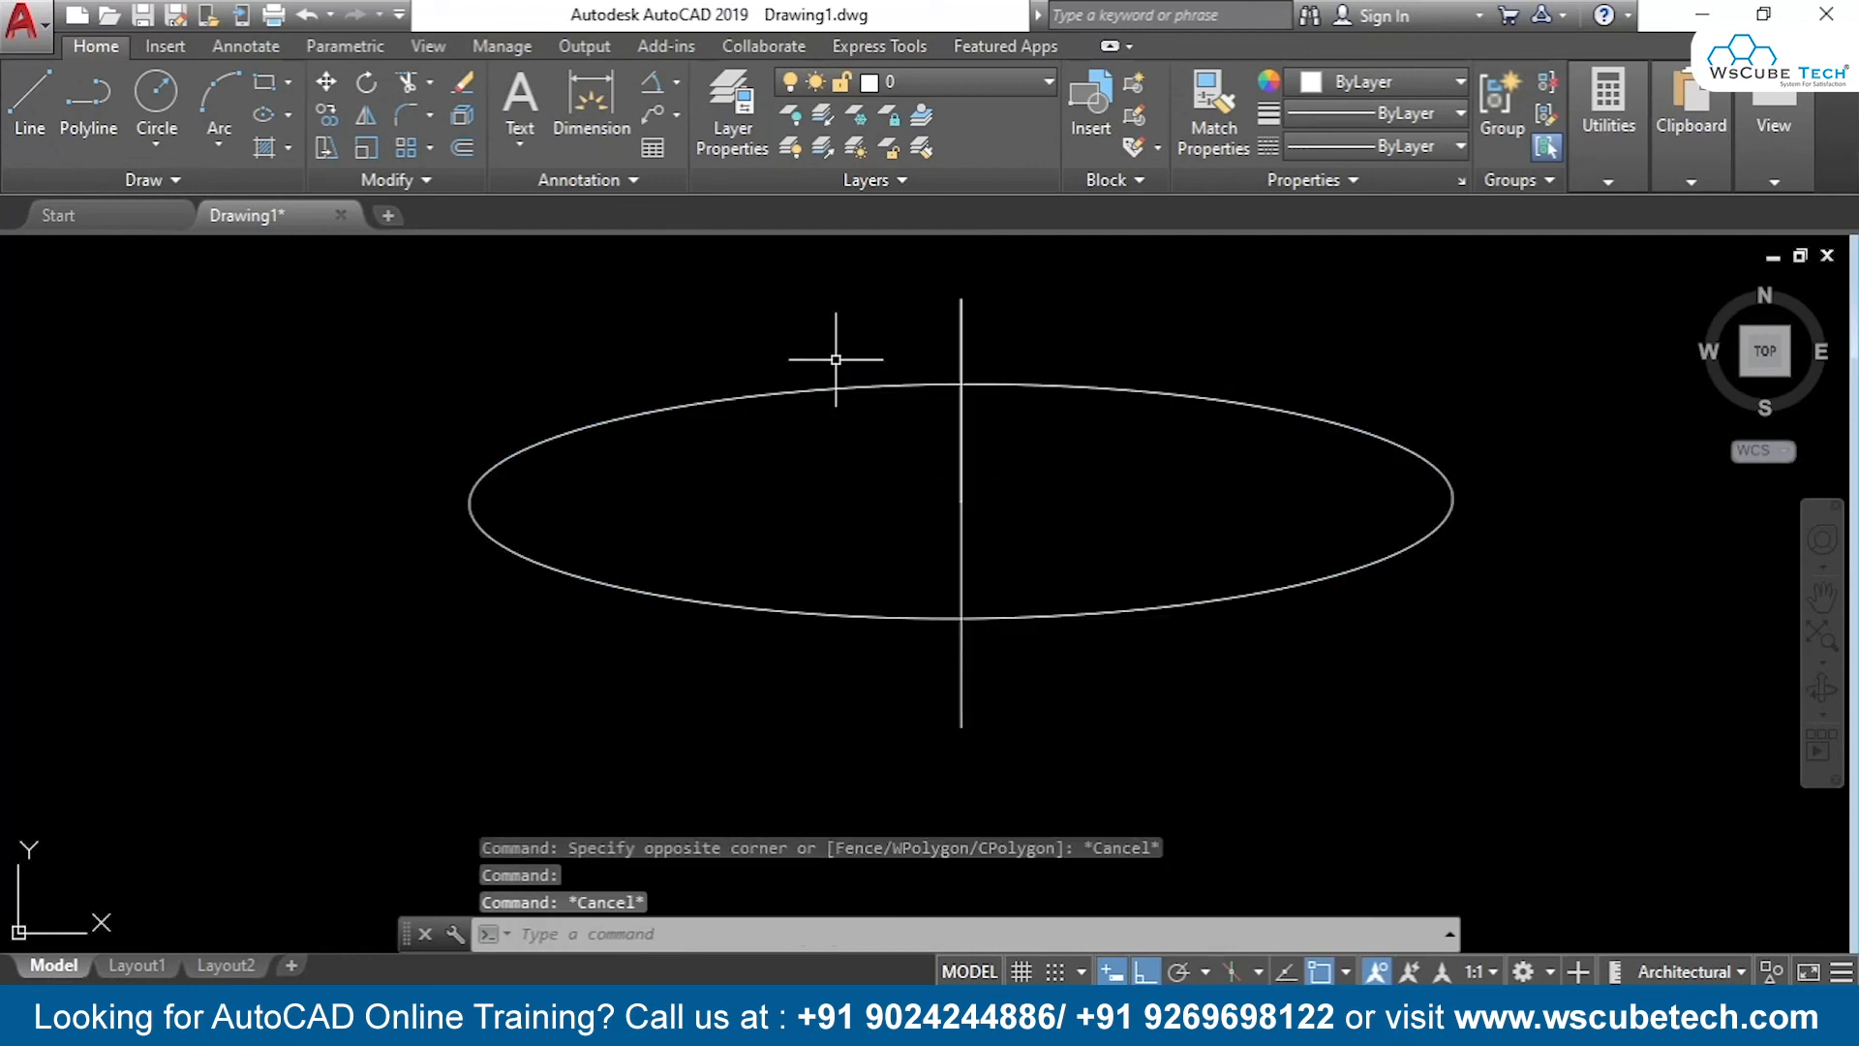
Erase the vertical line segments running through the ellipse's center
{"action": "left_click", "coordinate": [956, 335]}
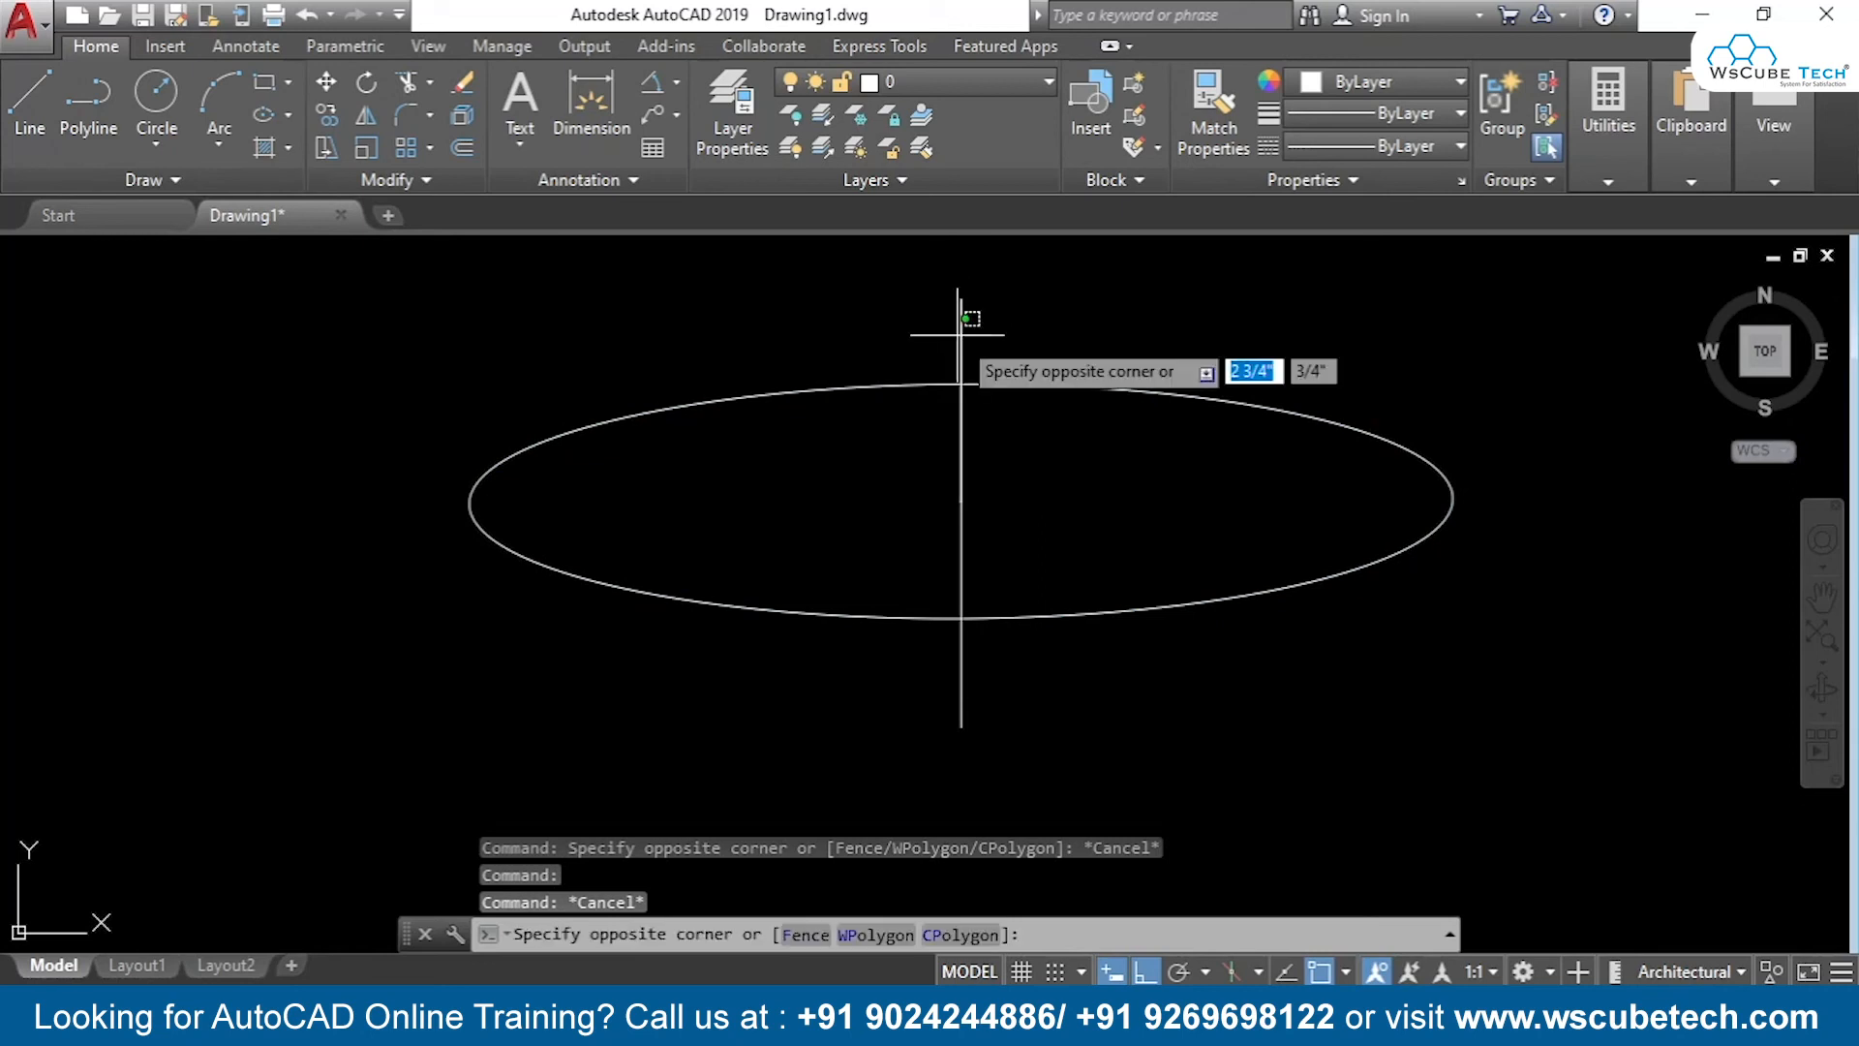
{"action": "left_click", "coordinate": [958, 335]}
{"action": "left_click", "coordinate": [959, 335]}
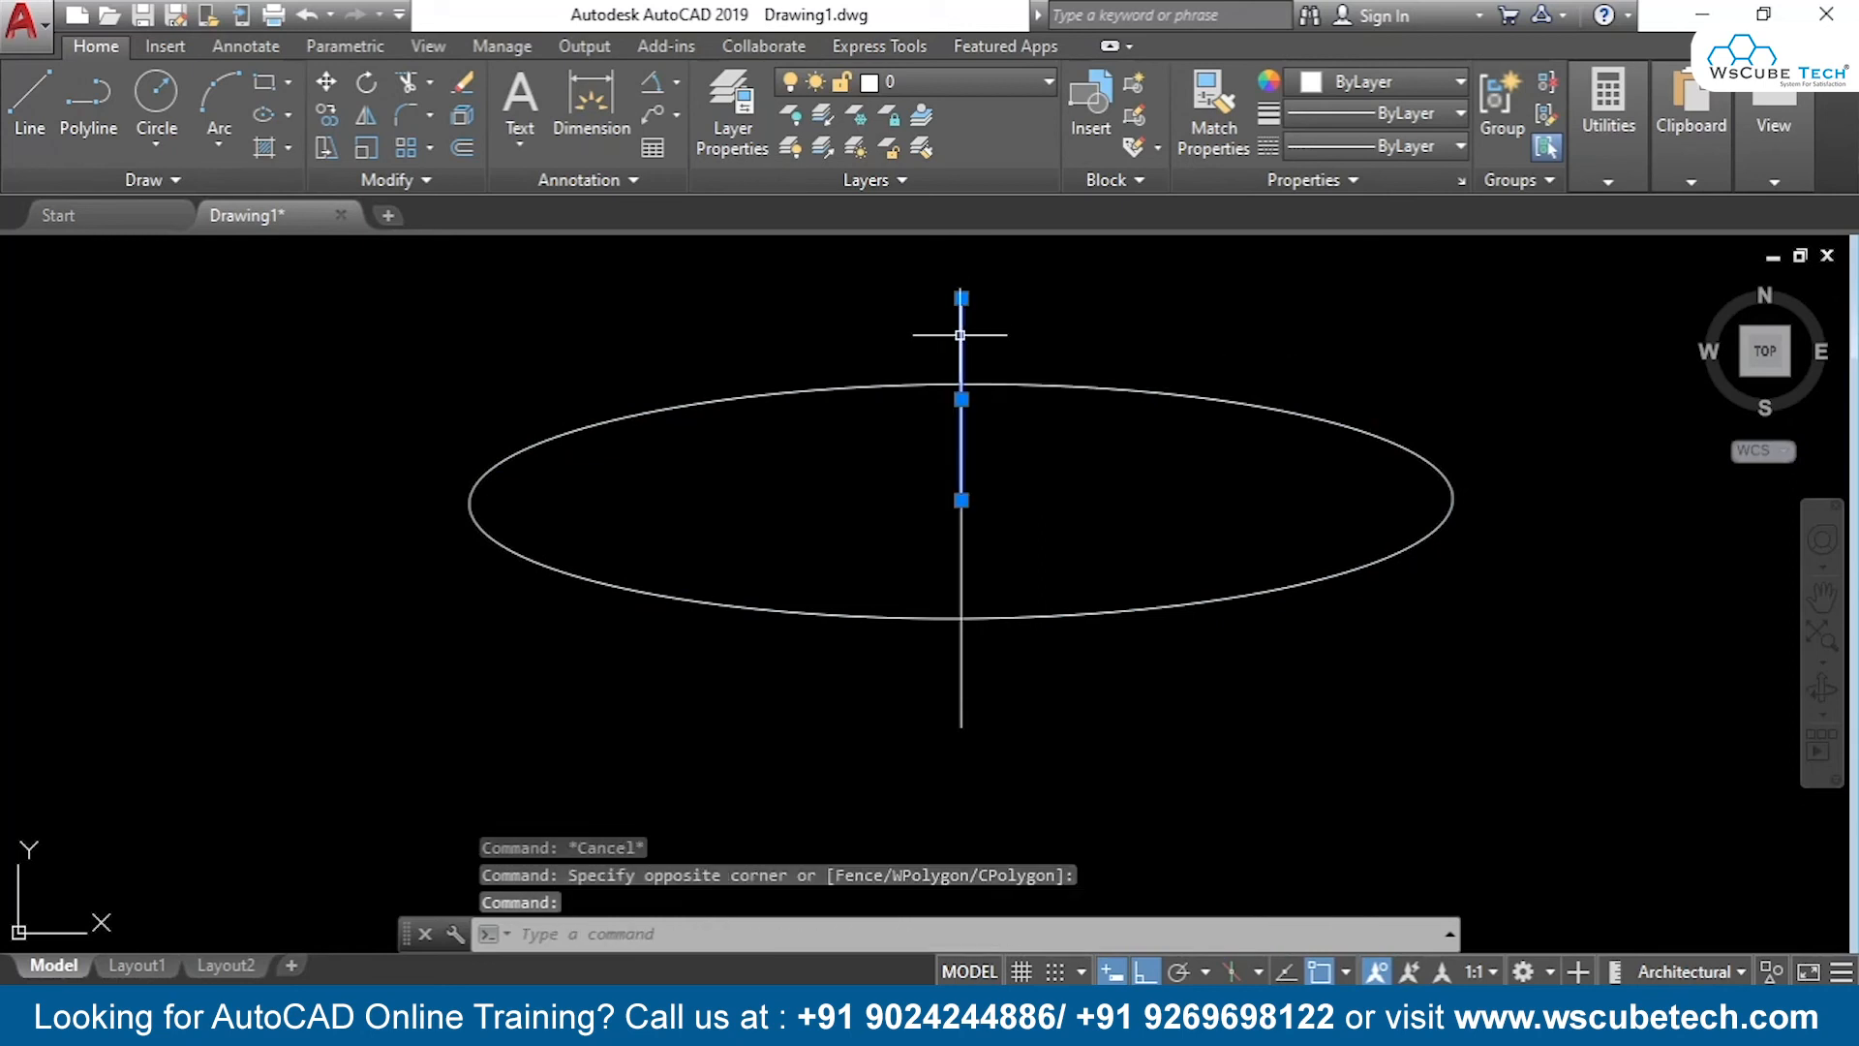
{"action": "key", "text": "Delete"}
{"action": "left_click", "coordinate": [962, 479]}
{"action": "key", "text": "Delete"}
{"action": "left_click", "coordinate": [961, 522]}
{"action": "key", "text": "Delete"}
{"action": "left_click", "coordinate": [30, 107]}
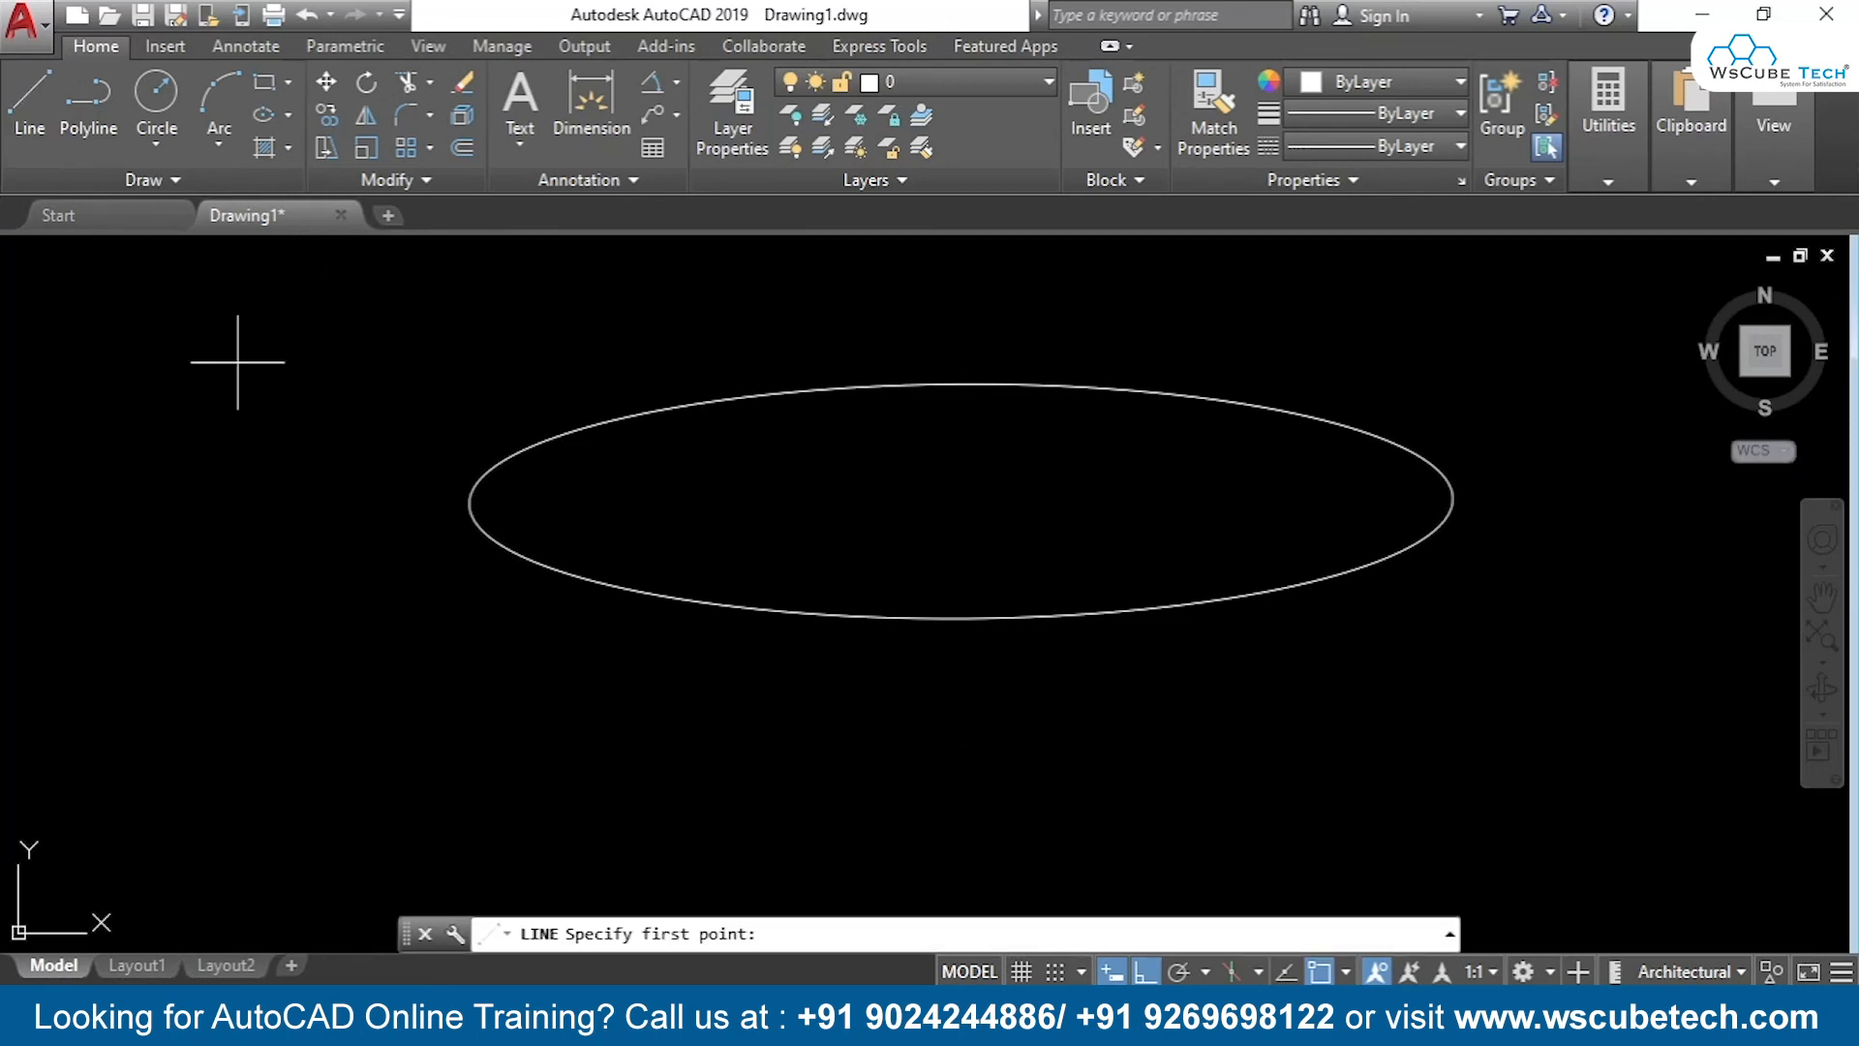
{"action": "left_click", "coordinate": [957, 383]}
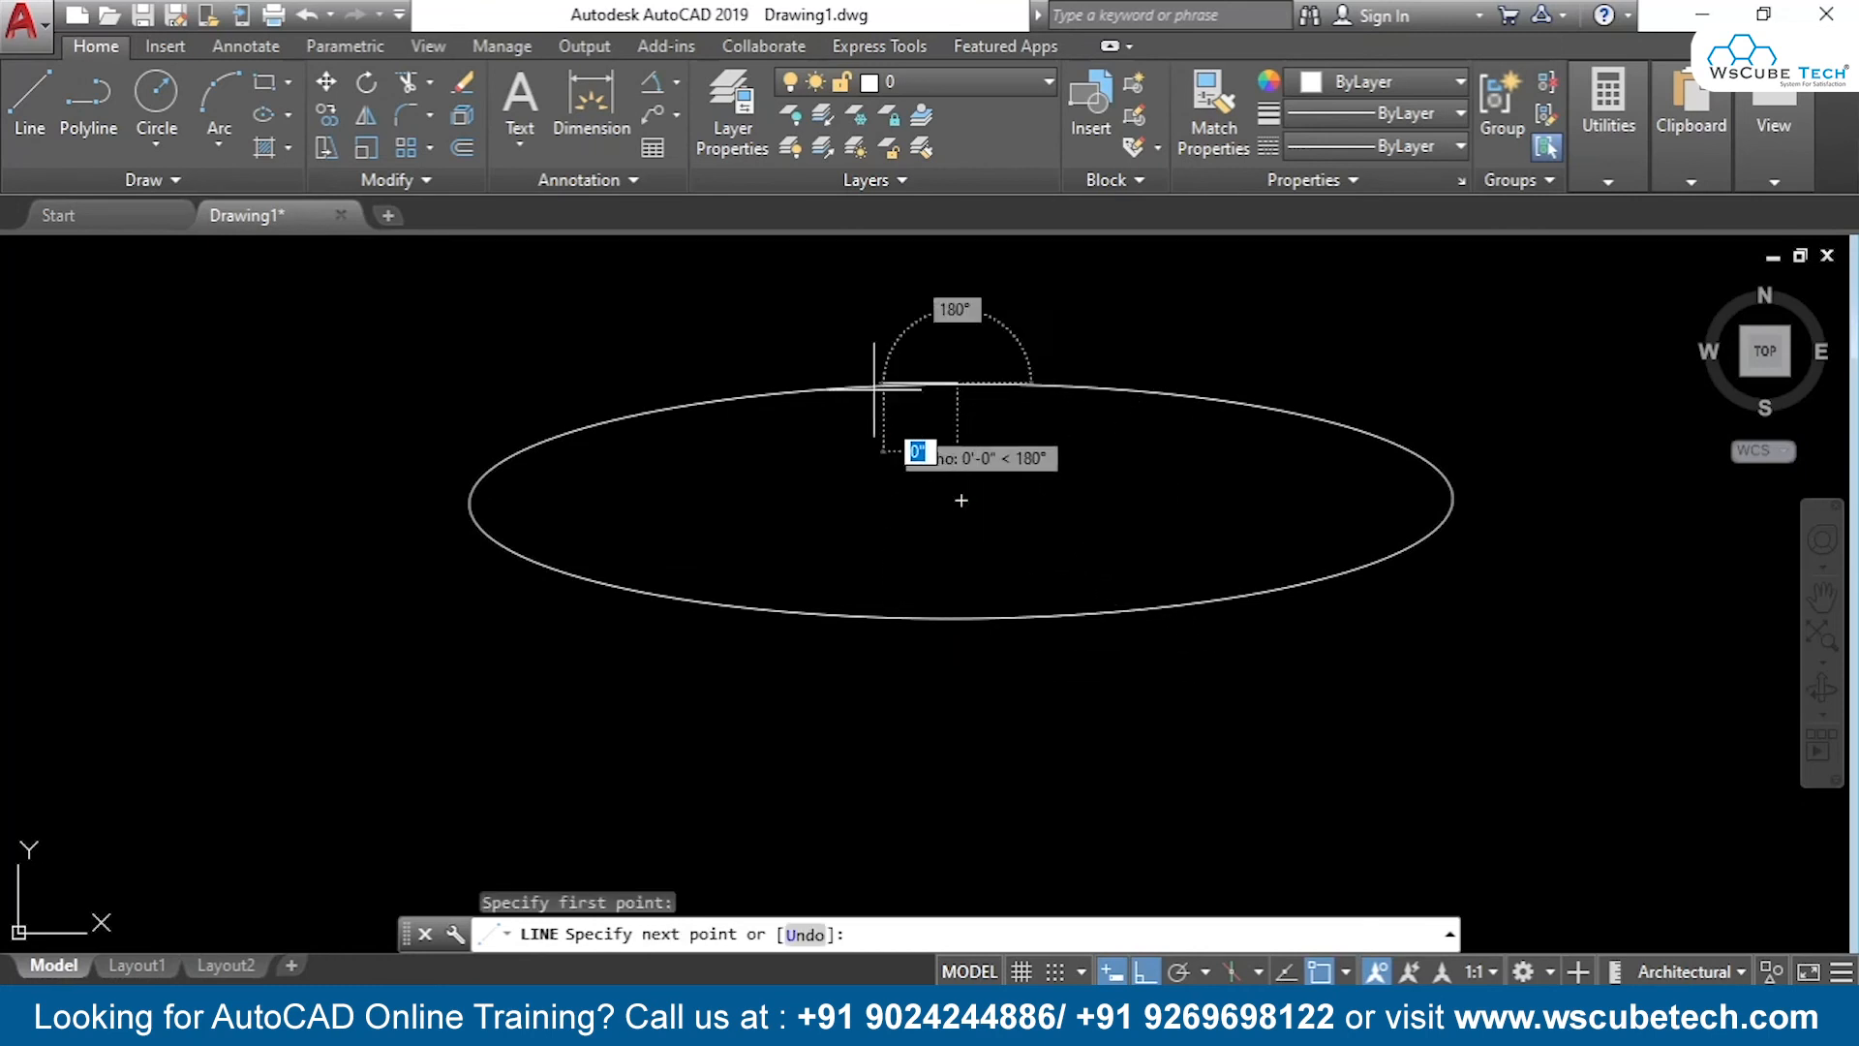
{"action": "key", "text": "Escape"}
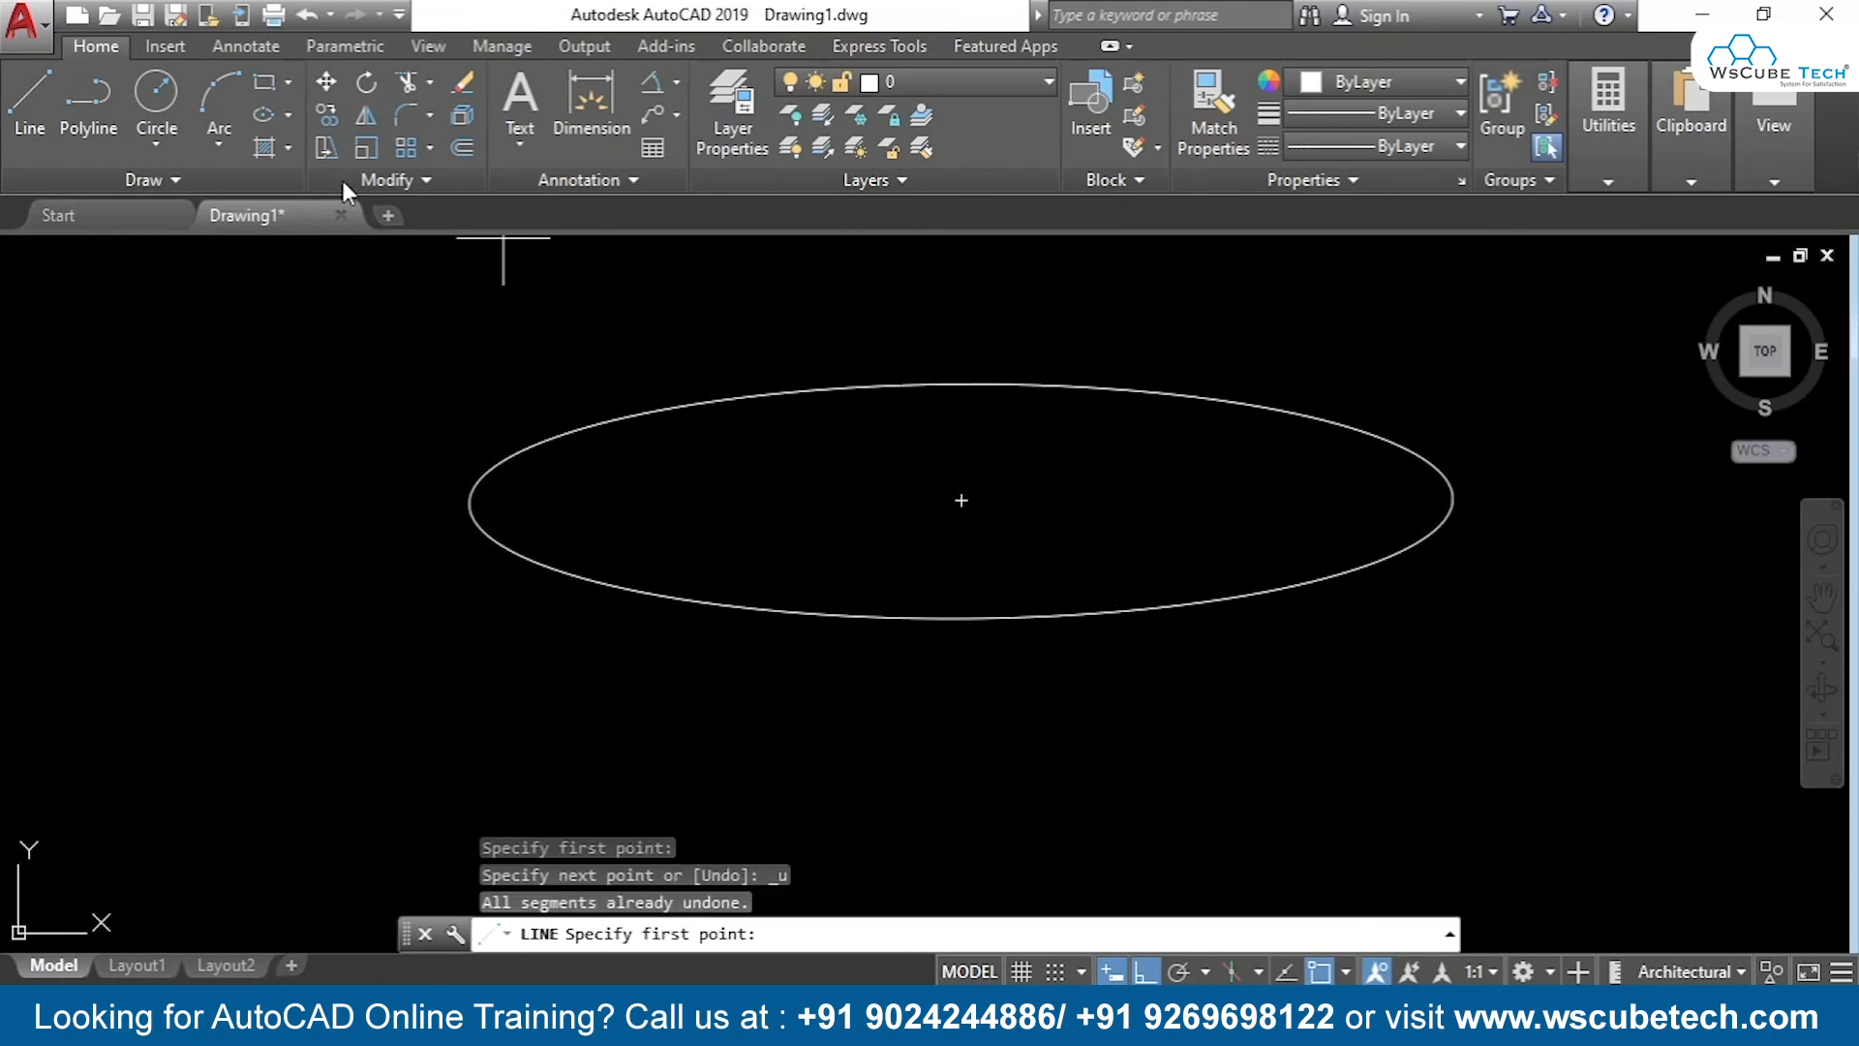
Draw the ellipse's minor axis as lines from its center to the upper quadrant and down to the lower quadrant
{"action": "left_click", "coordinate": [30, 106]}
{"action": "left_click", "coordinate": [961, 498]}
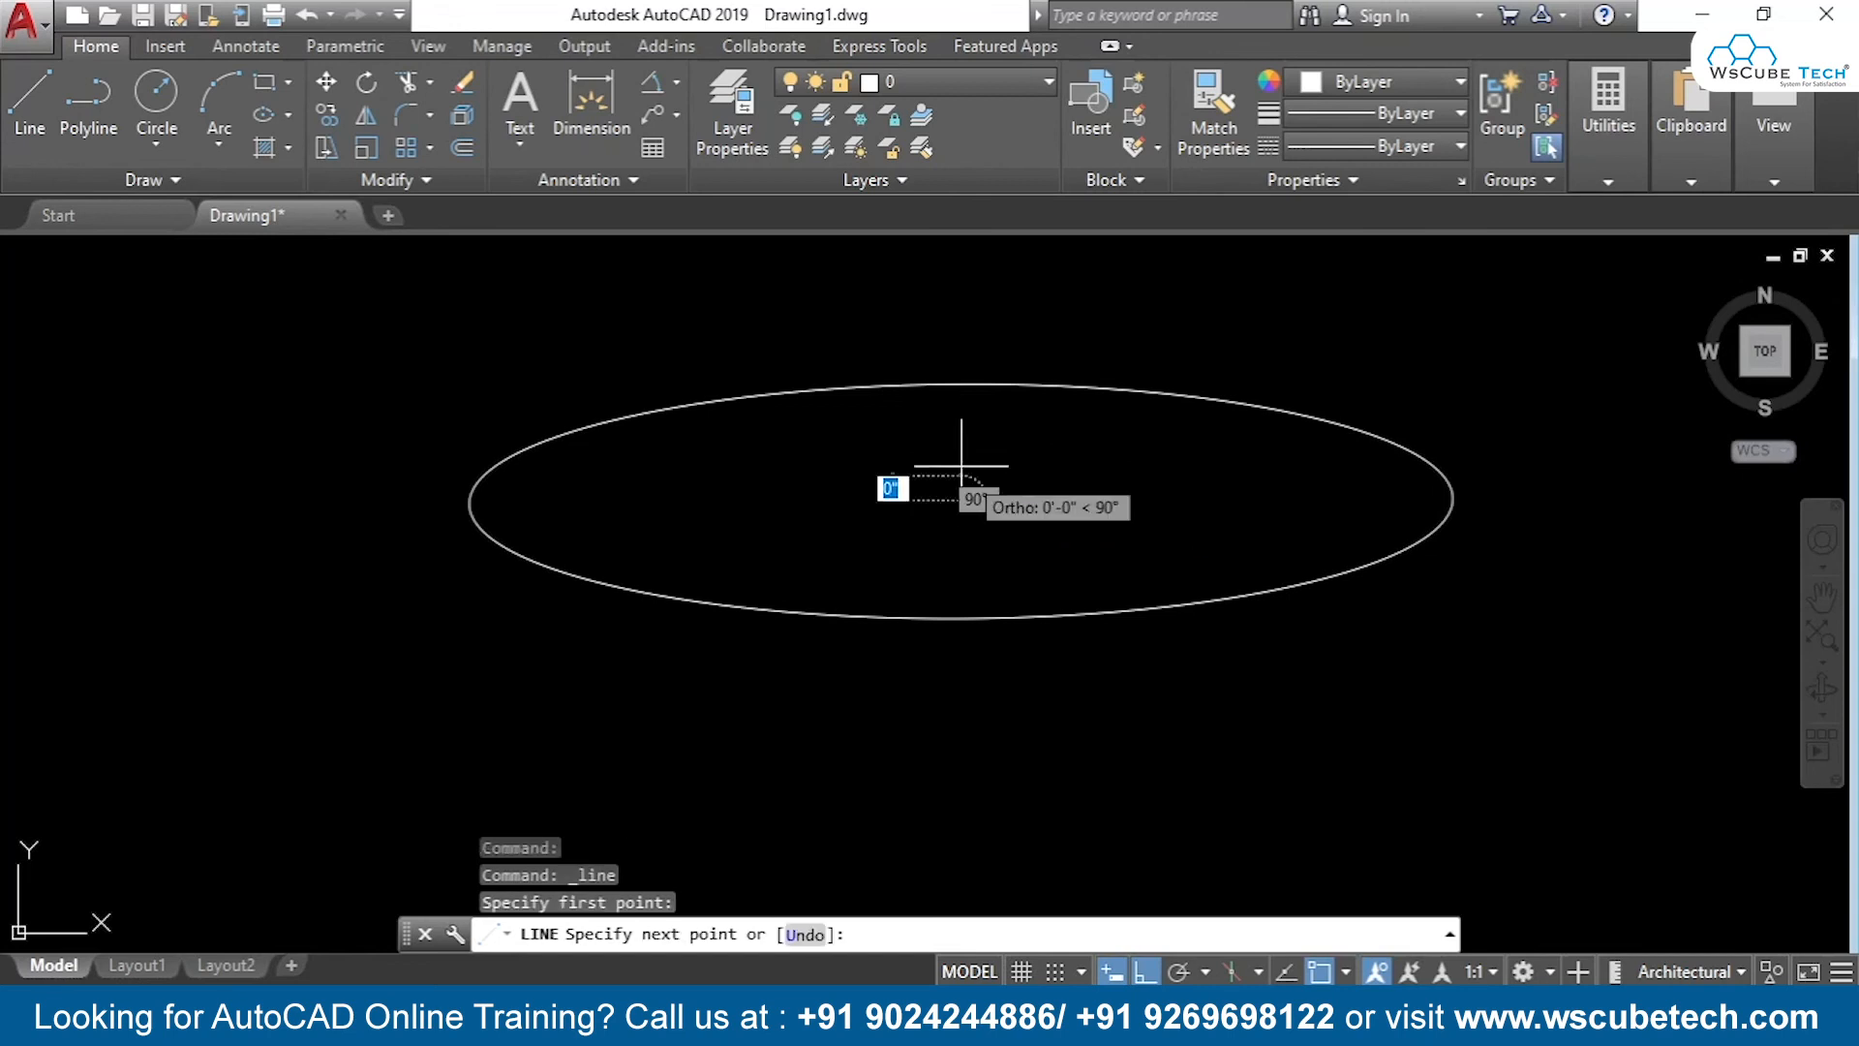
{"action": "left_click", "coordinate": [961, 383]}
{"action": "left_click", "coordinate": [961, 617]}
{"action": "key", "text": "Return"}
Draw the ellipse's major axis as a line from the left quadrant to the right quadrant
{"action": "key", "text": "Return"}
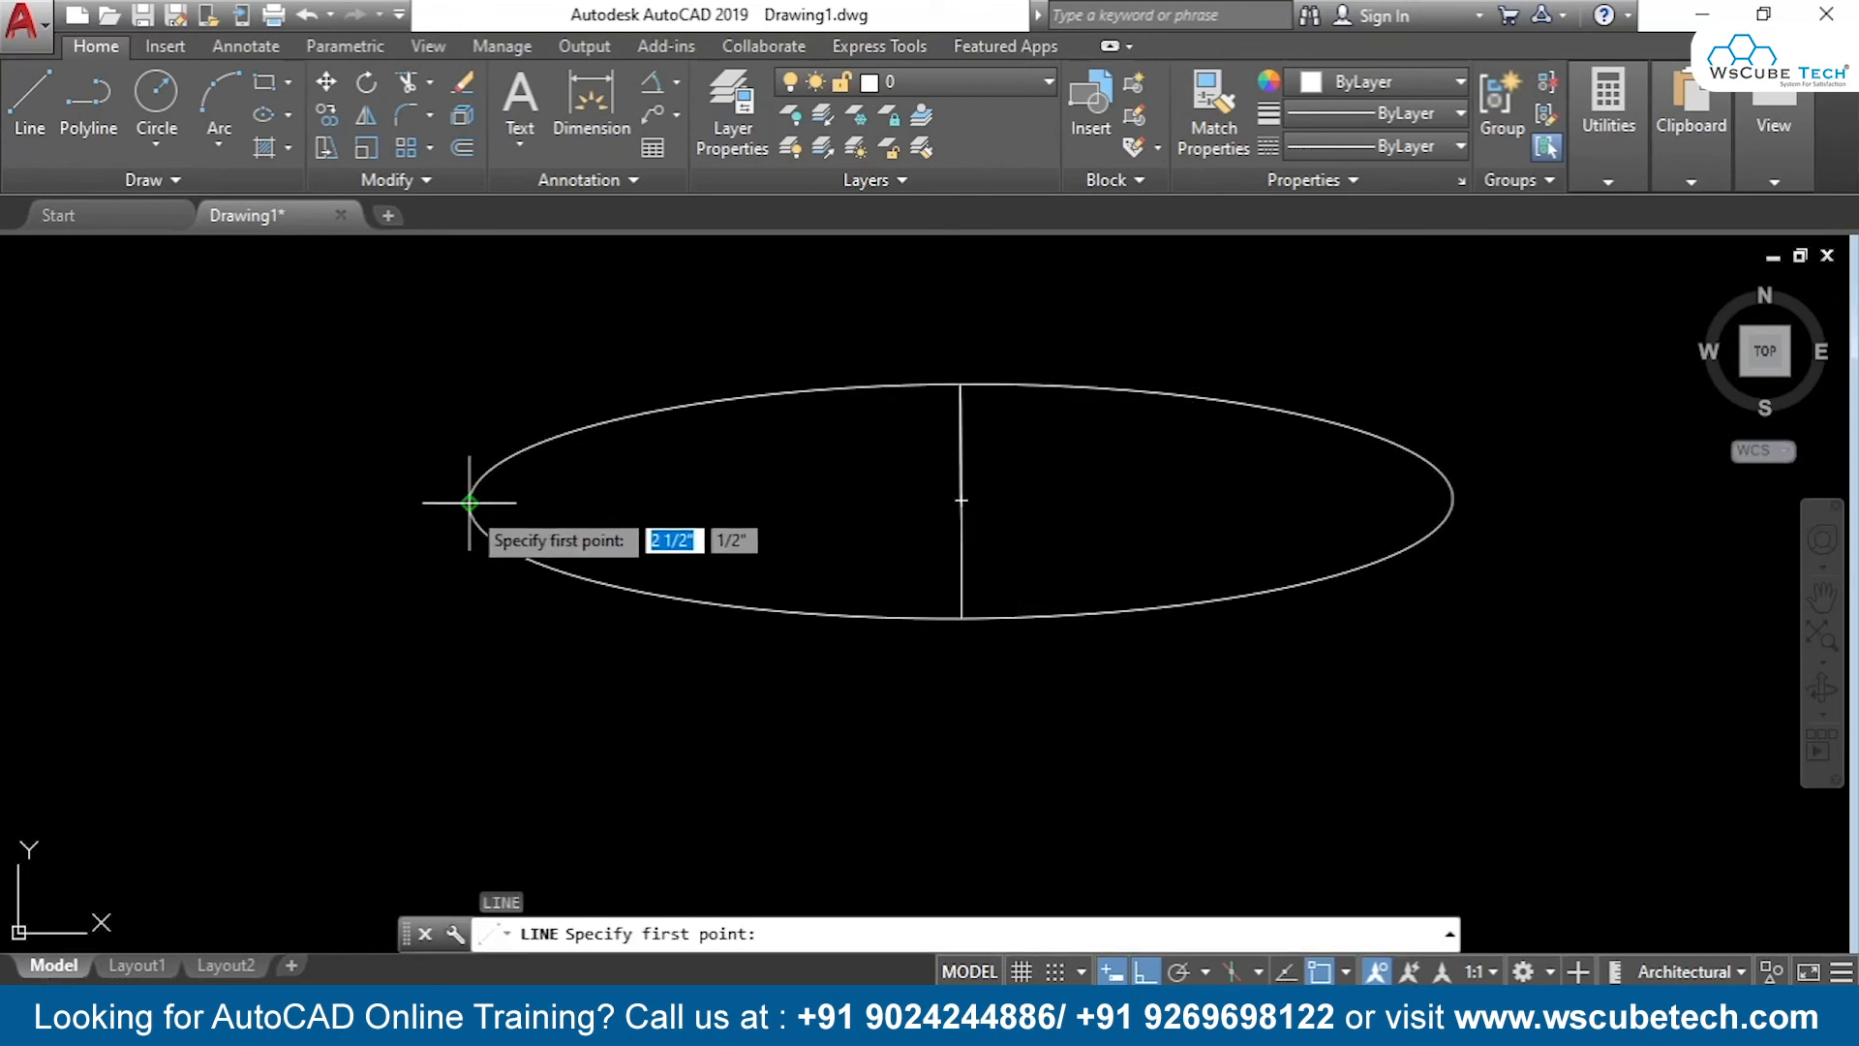
{"action": "left_click", "coordinate": [468, 501]}
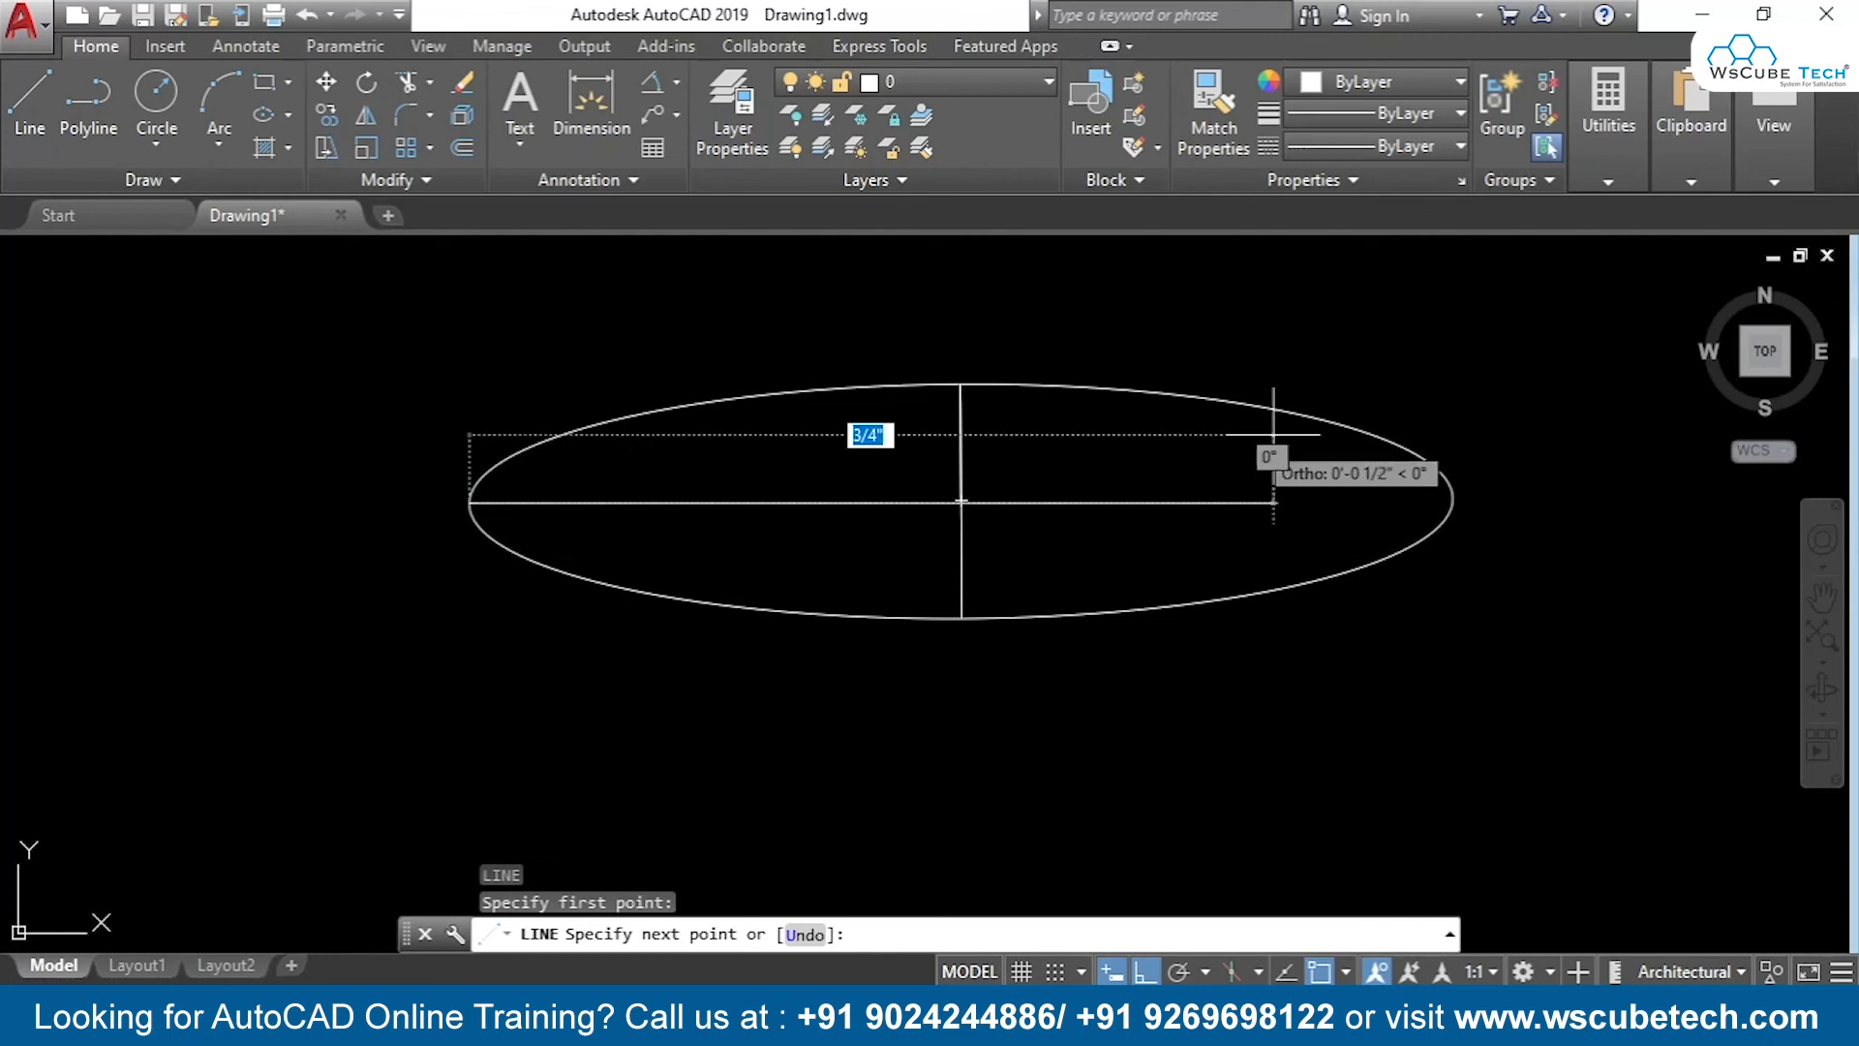
{"action": "left_click", "coordinate": [1452, 497]}
{"action": "key", "text": "Return"}
{"action": "mouse_move", "coordinate": [1550, 524]}
{"action": "middle_mouse_down"}
{"action": "mouse_move", "coordinate": [1400, 542]}
{"action": "mouse_move", "coordinate": [1423, 521]}
{"action": "middle_mouse_up"}
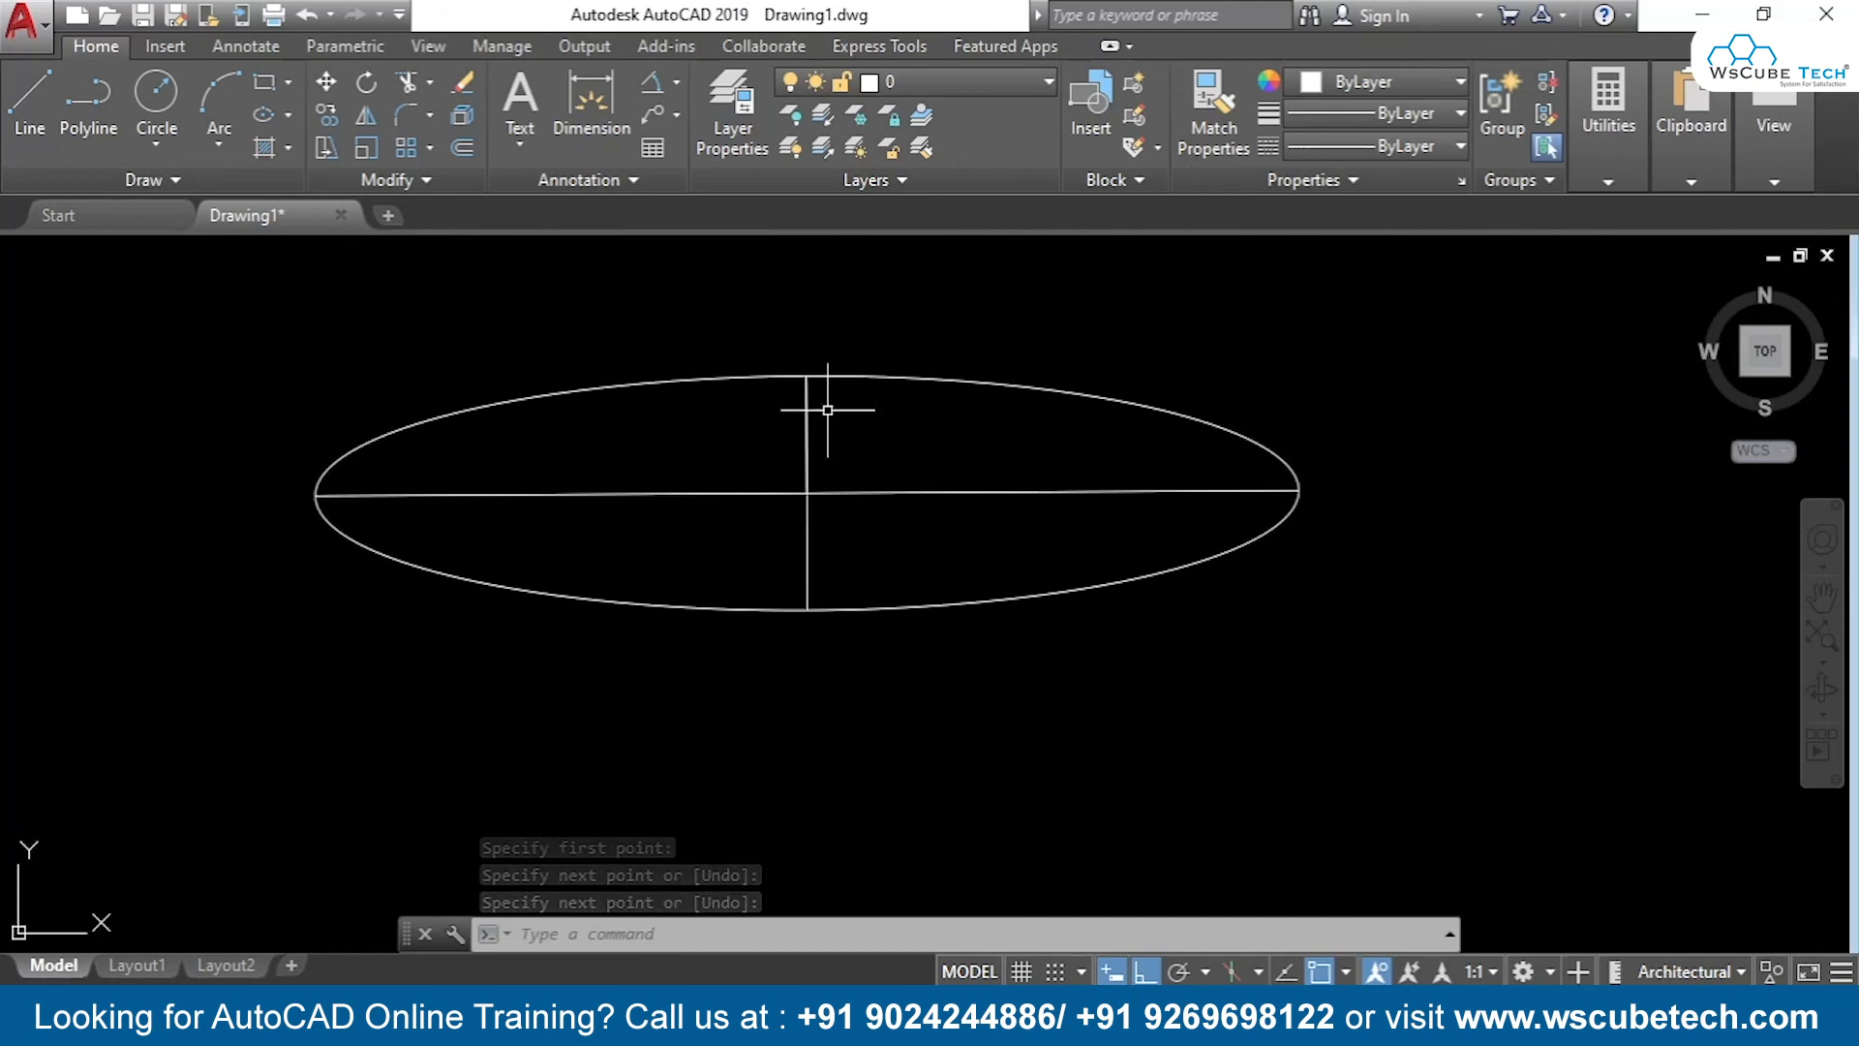
Try to draw a line from the ellipse's center locked to a 45° angle, with Ortho off
{"action": "left_click", "coordinate": [32, 114]}
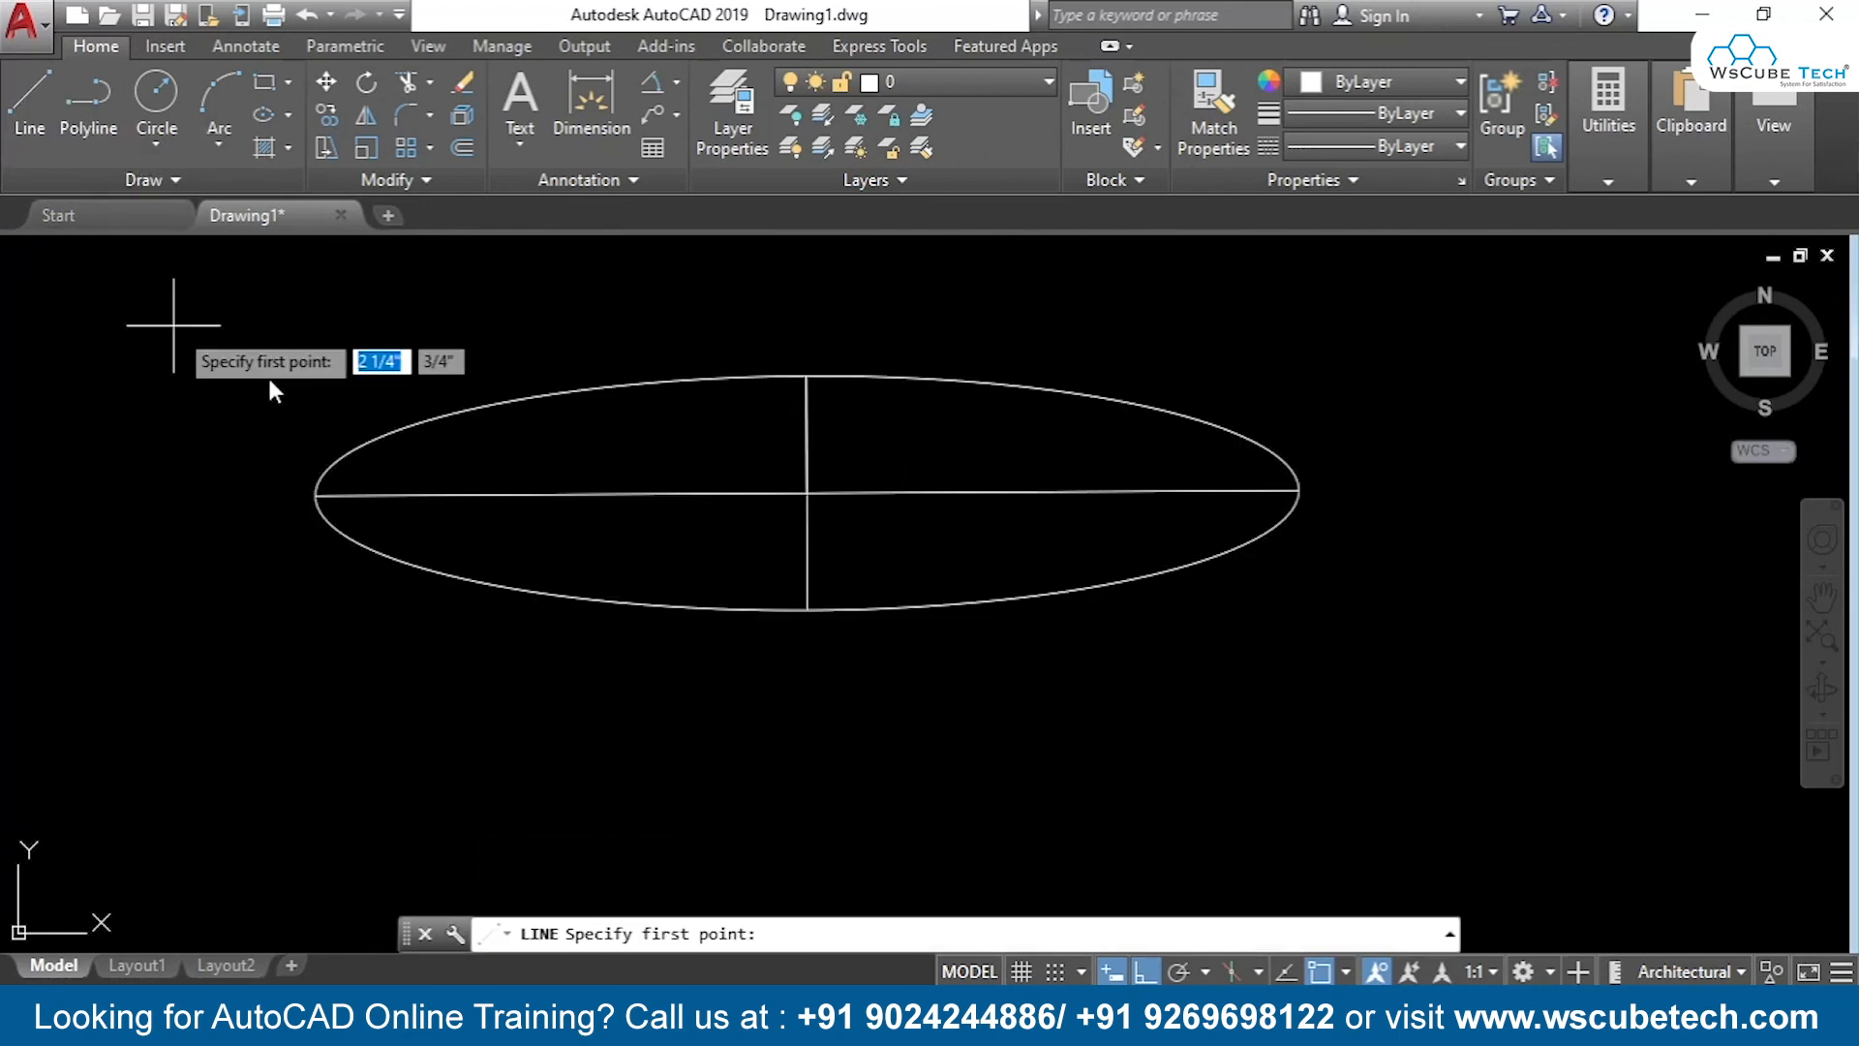
{"action": "left_click", "coordinate": [806, 493]}
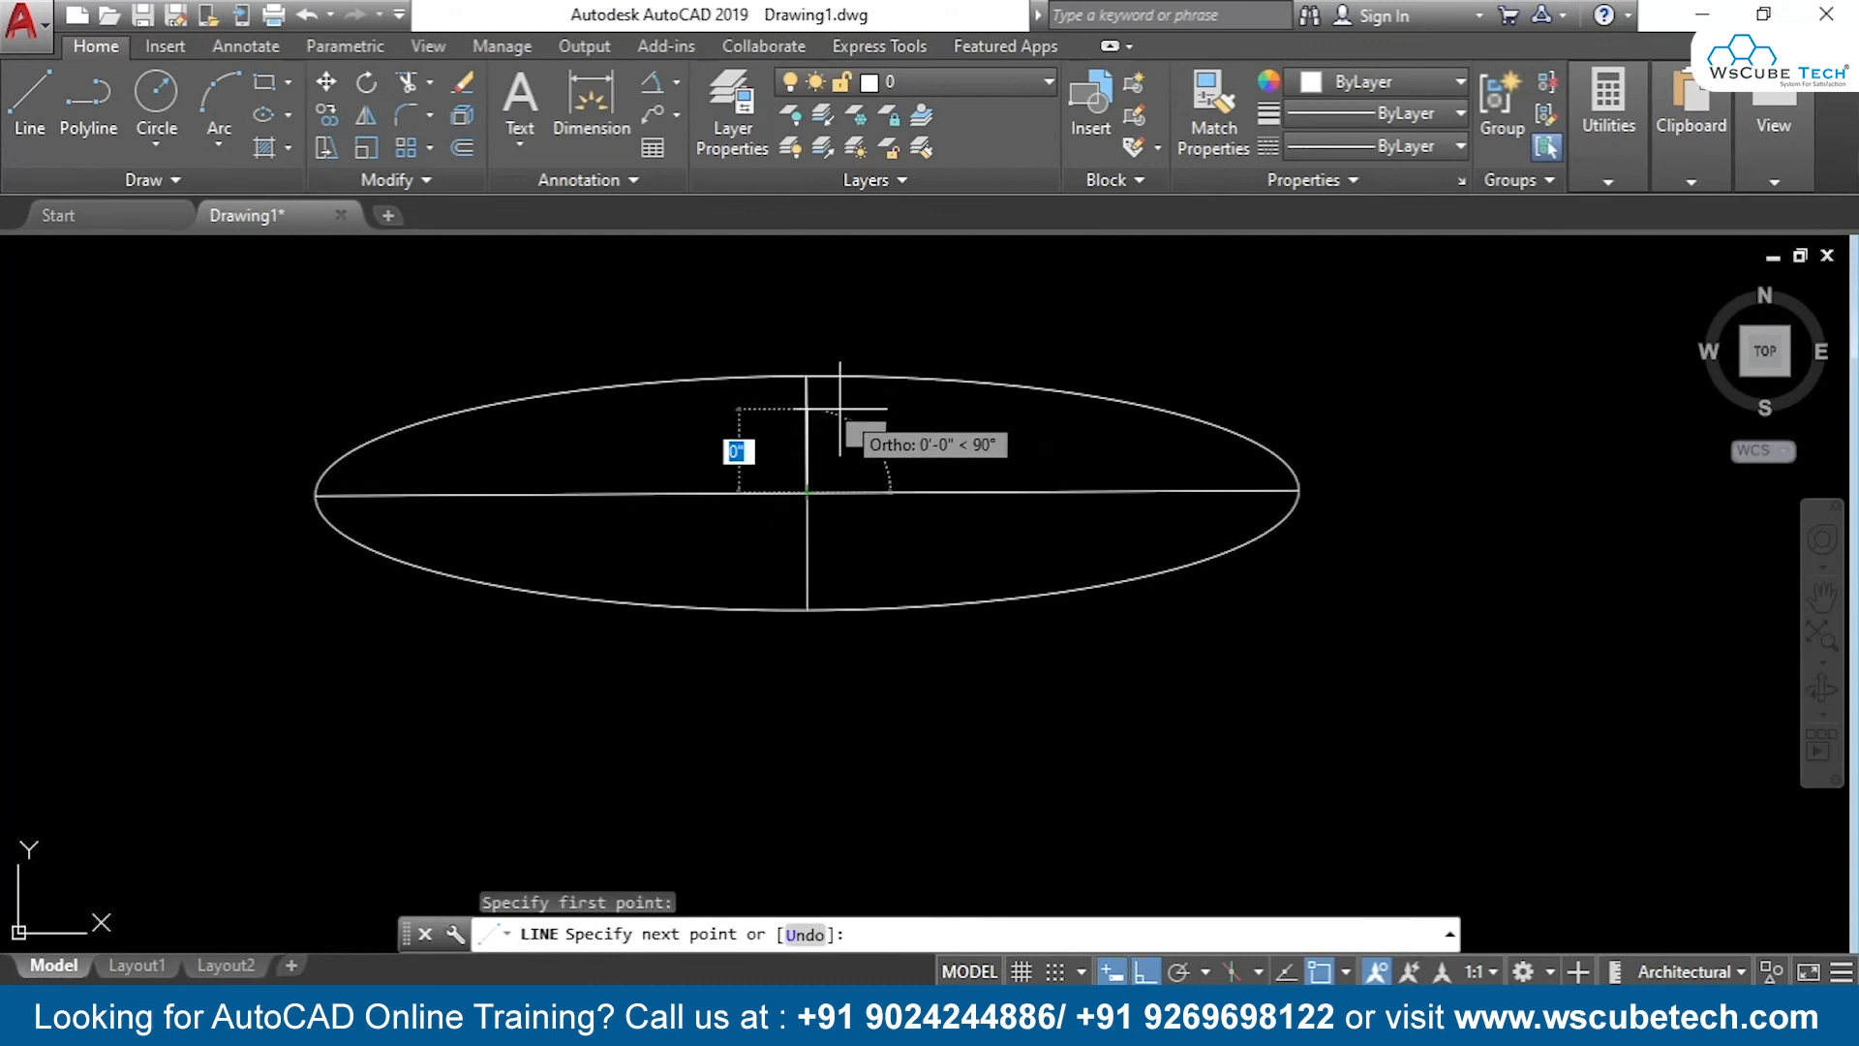
{"action": "key", "text": "F8"}
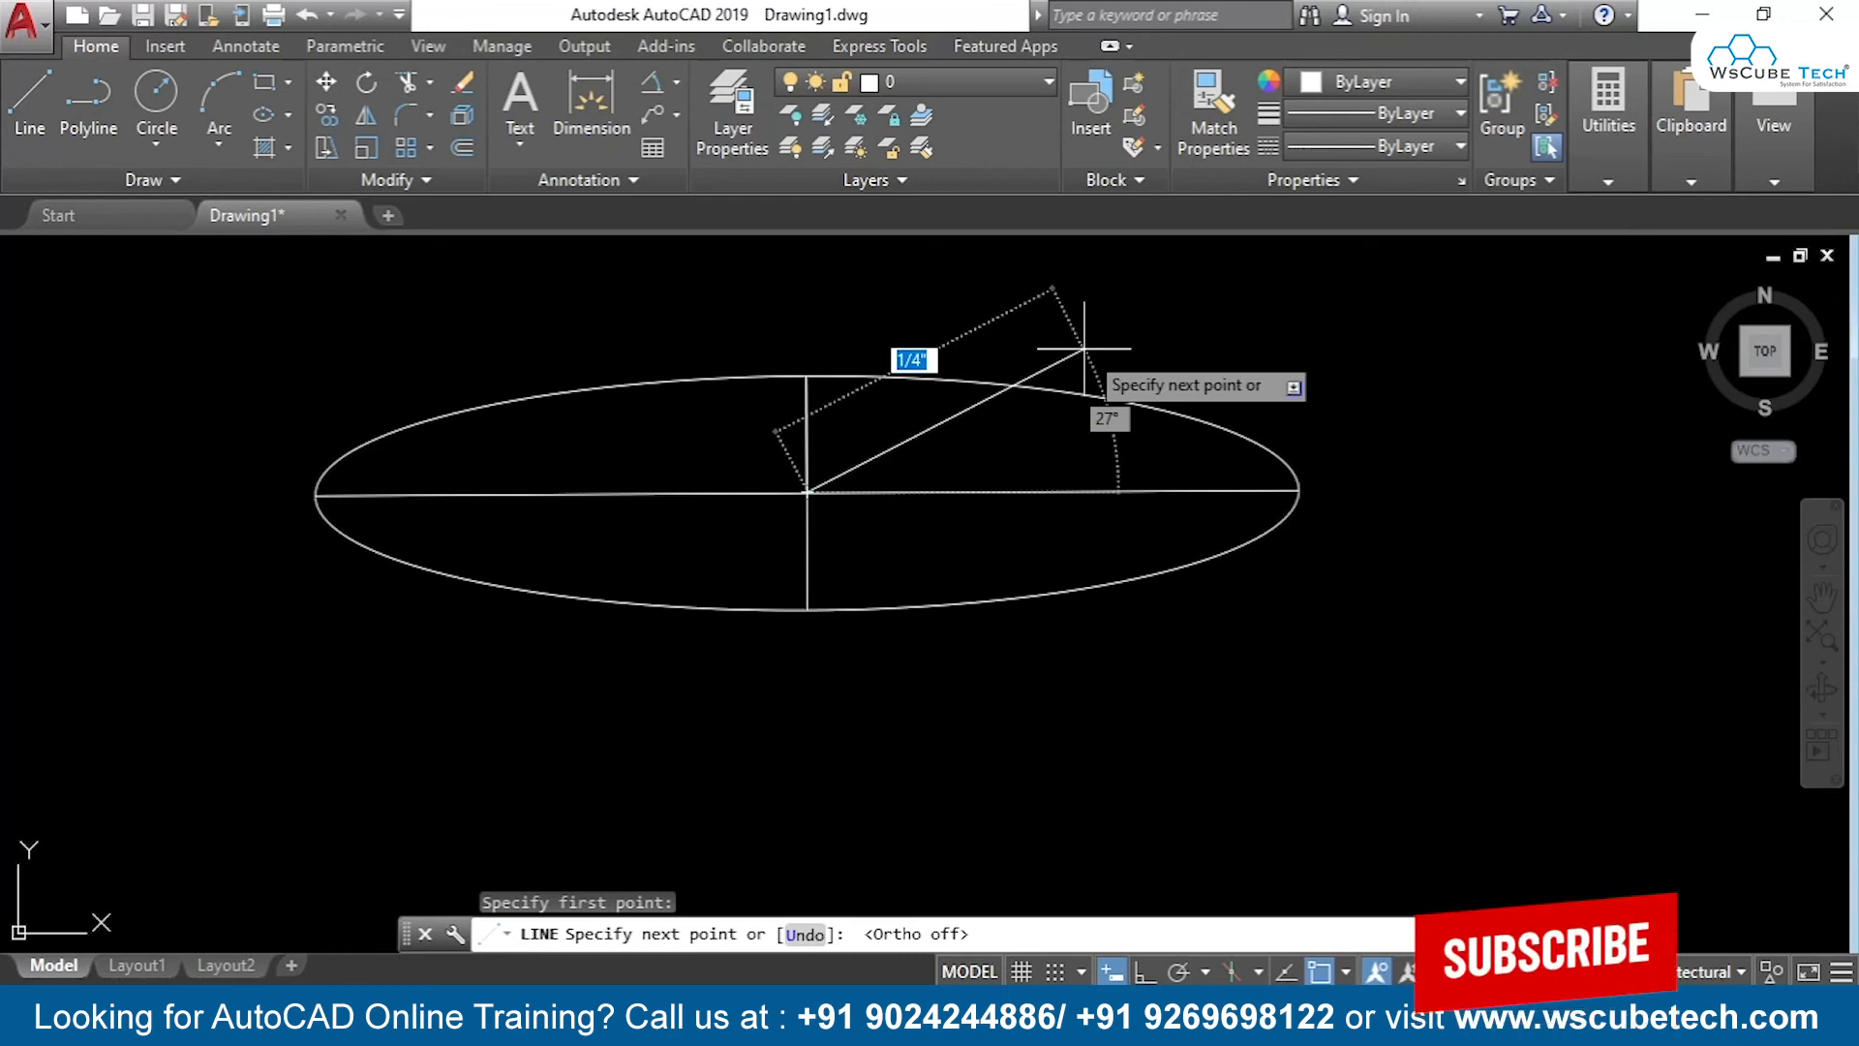
{"action": "type", "text": "<45"}
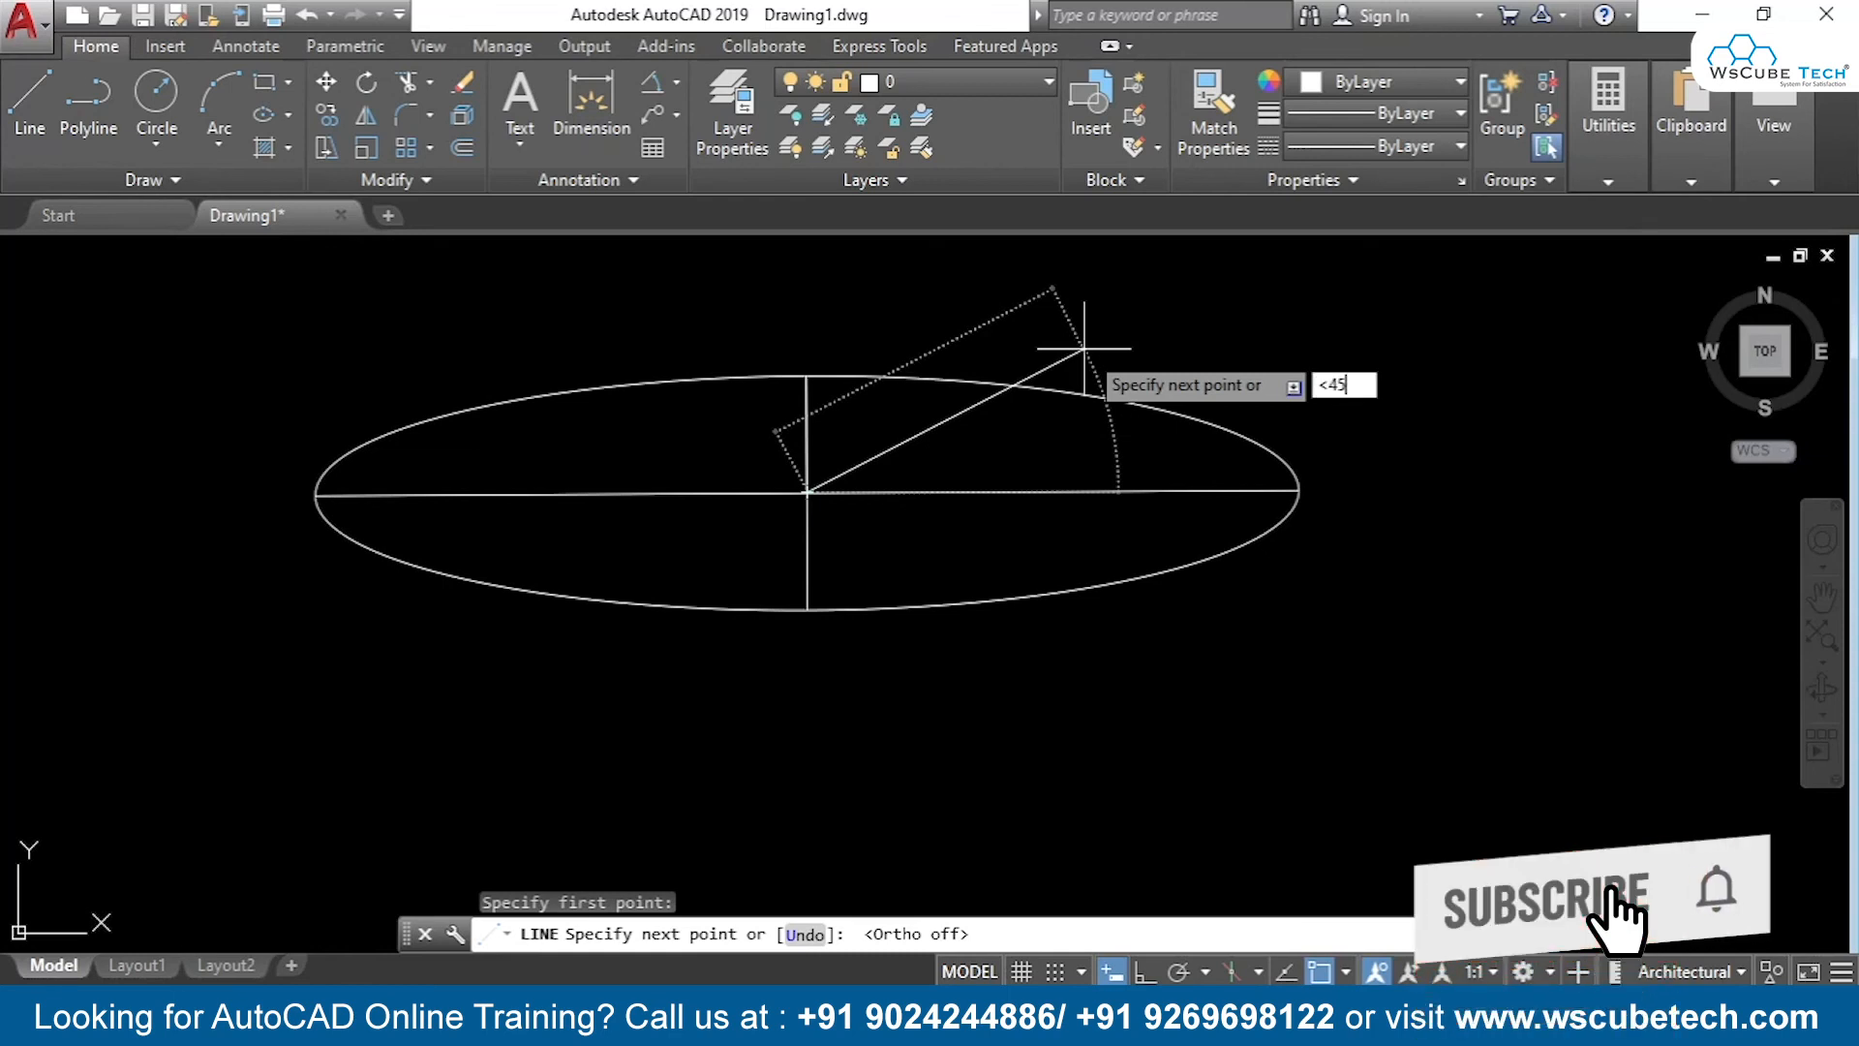
{"action": "key", "text": "Return"}
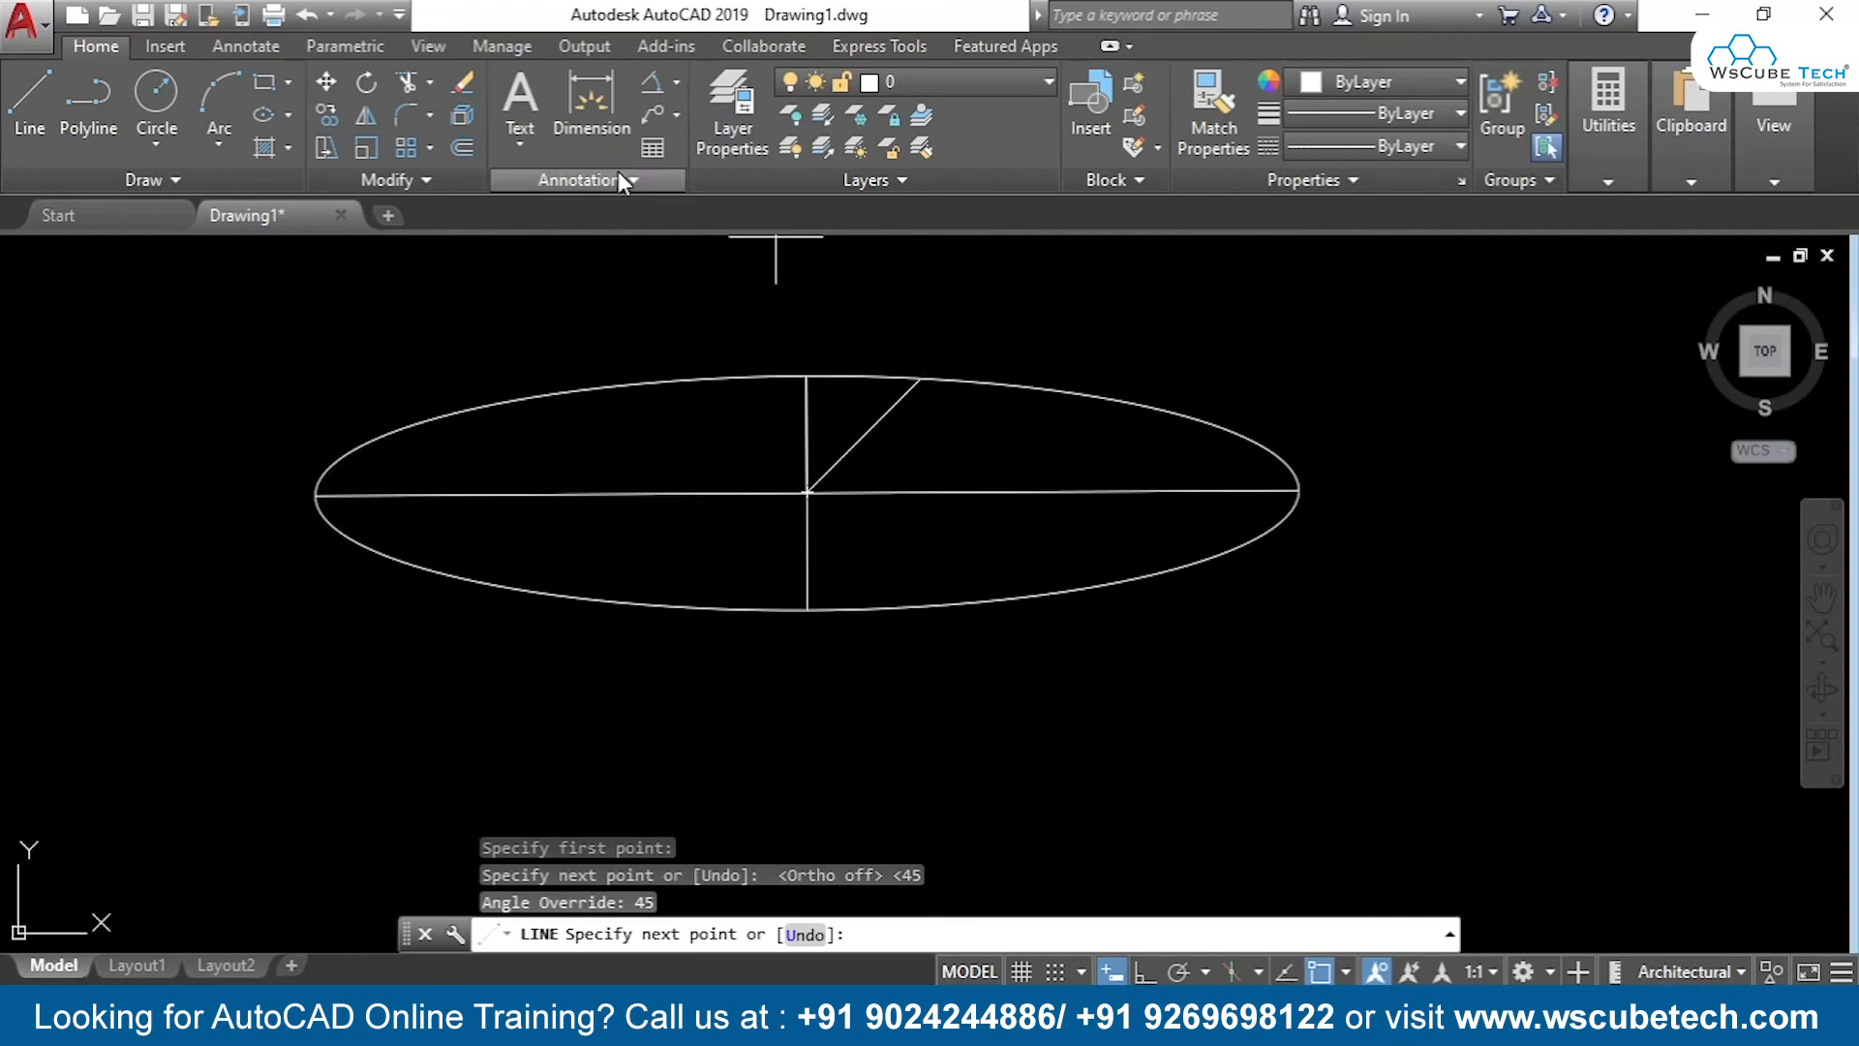
Try to trim away the ellipse's left half, the left part of the major axis and the lower-right quarter arc
{"action": "left_click", "coordinate": [408, 82]}
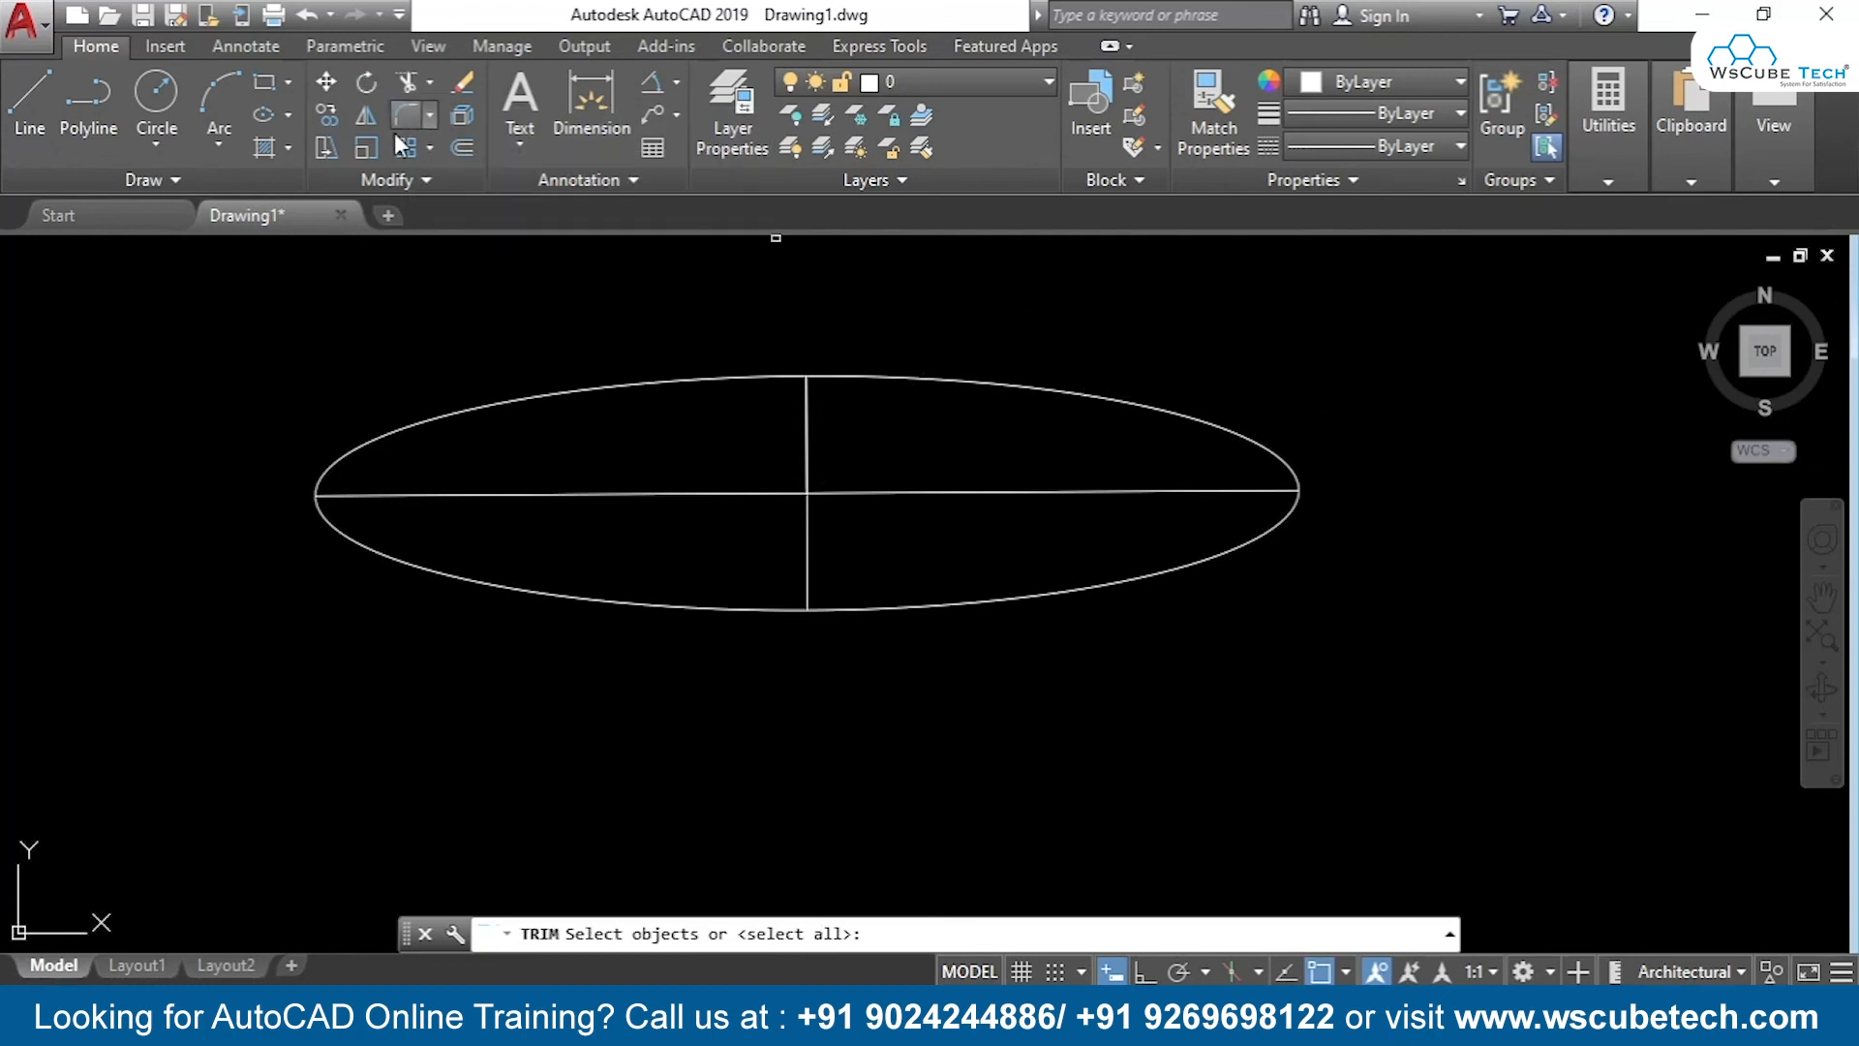
{"action": "key", "text": "Return"}
{"action": "left_click", "coordinate": [616, 388]}
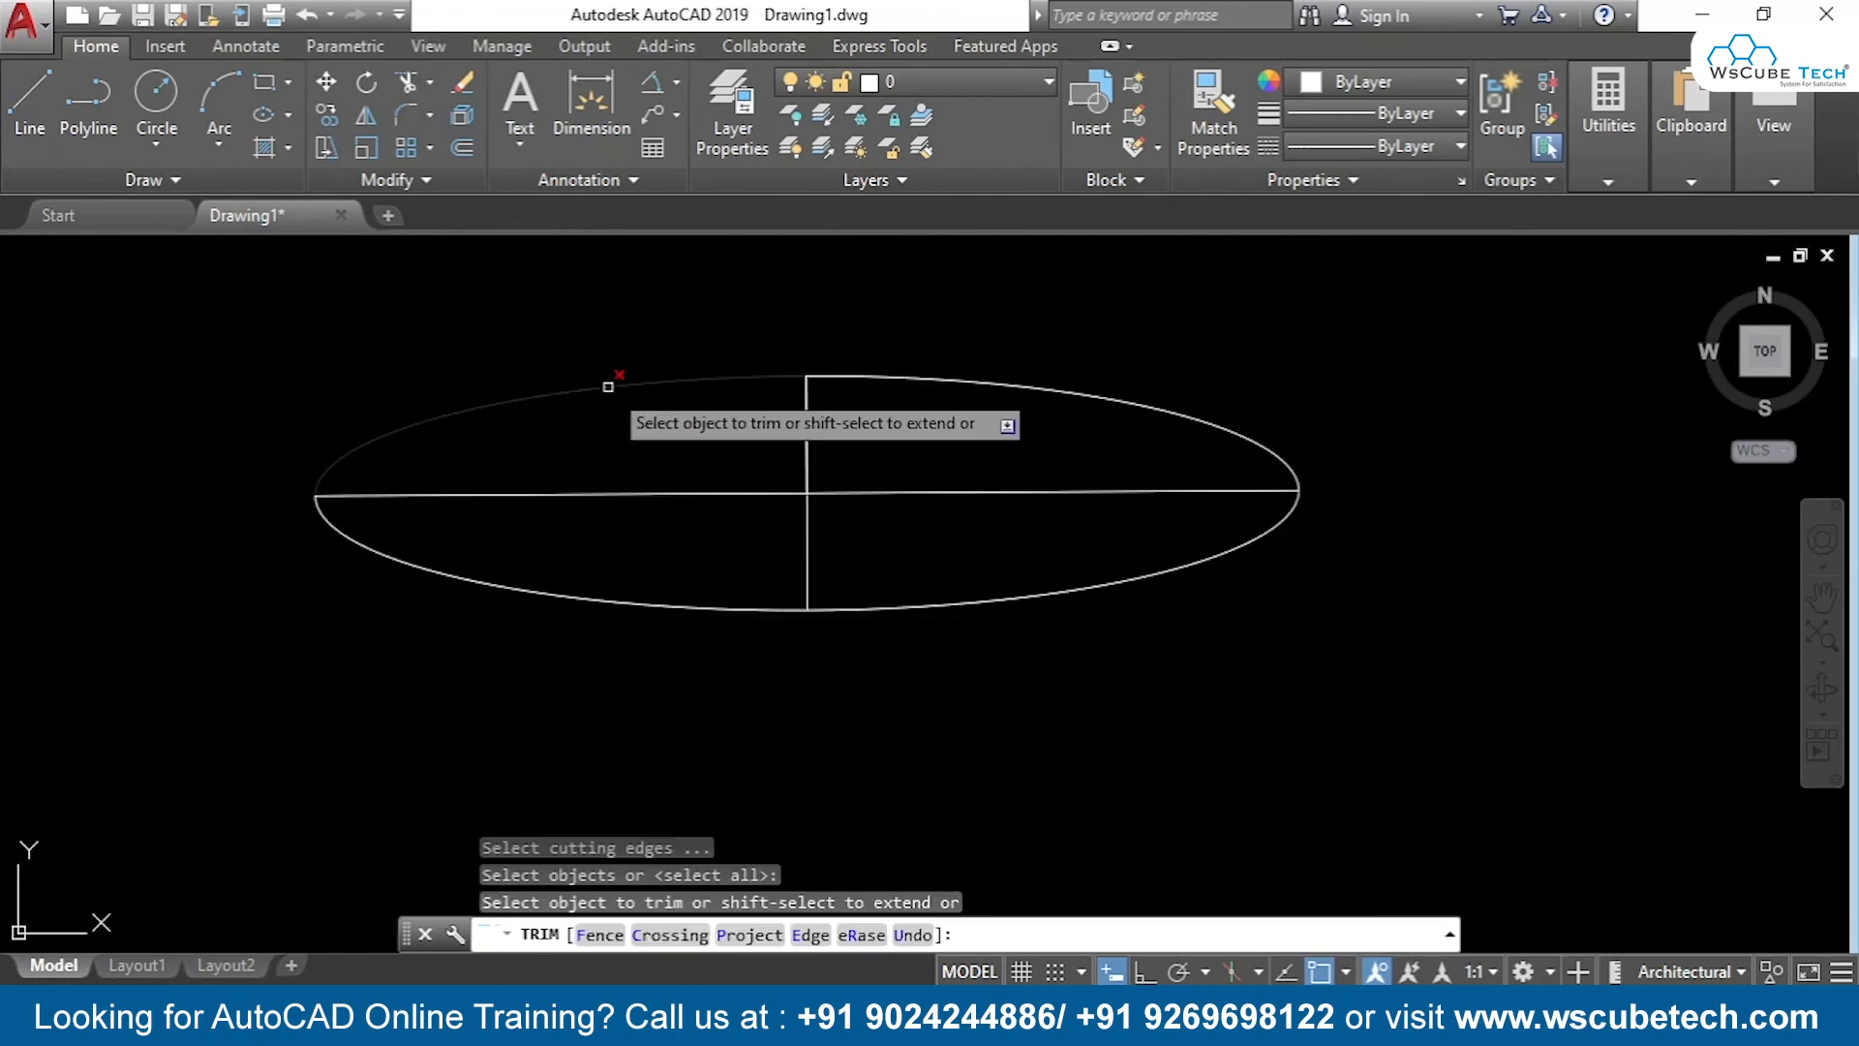
{"action": "left_click", "coordinate": [678, 608]}
{"action": "left_click", "coordinate": [678, 604]}
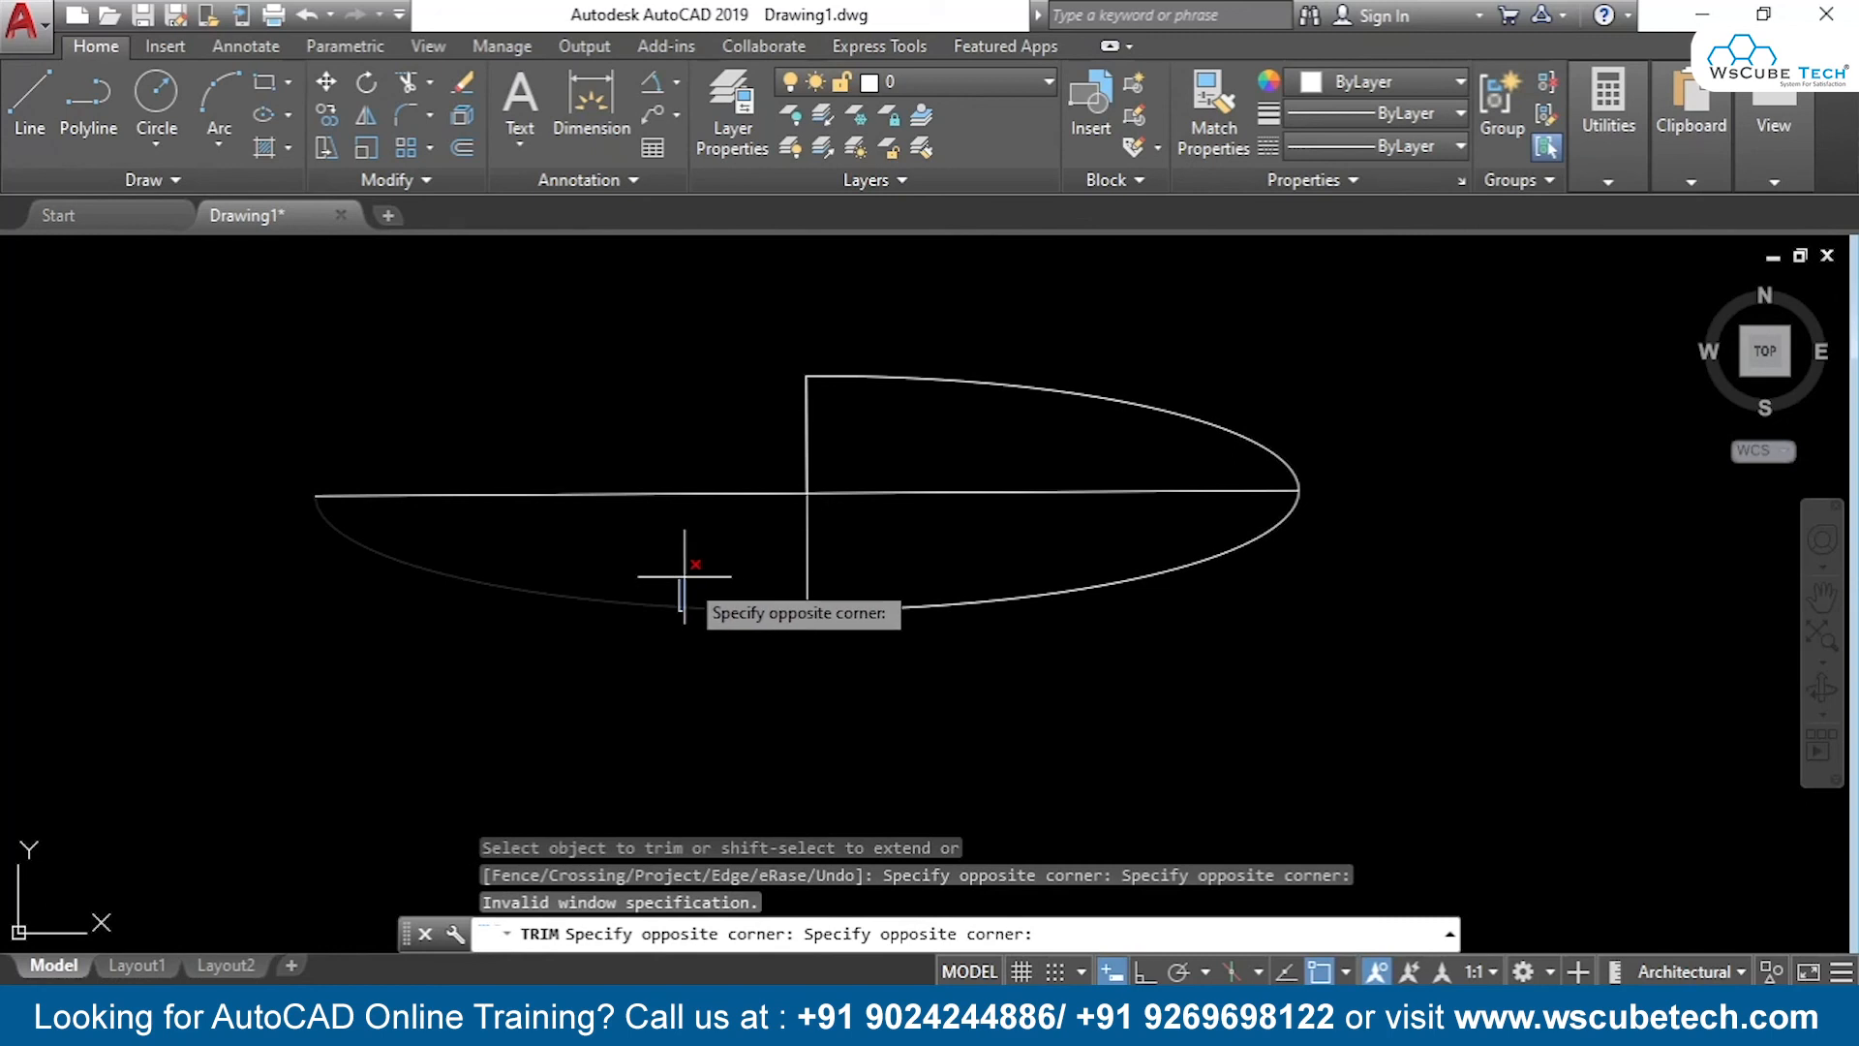
{"action": "left_click", "coordinate": [685, 572]}
{"action": "left_click", "coordinate": [693, 498]}
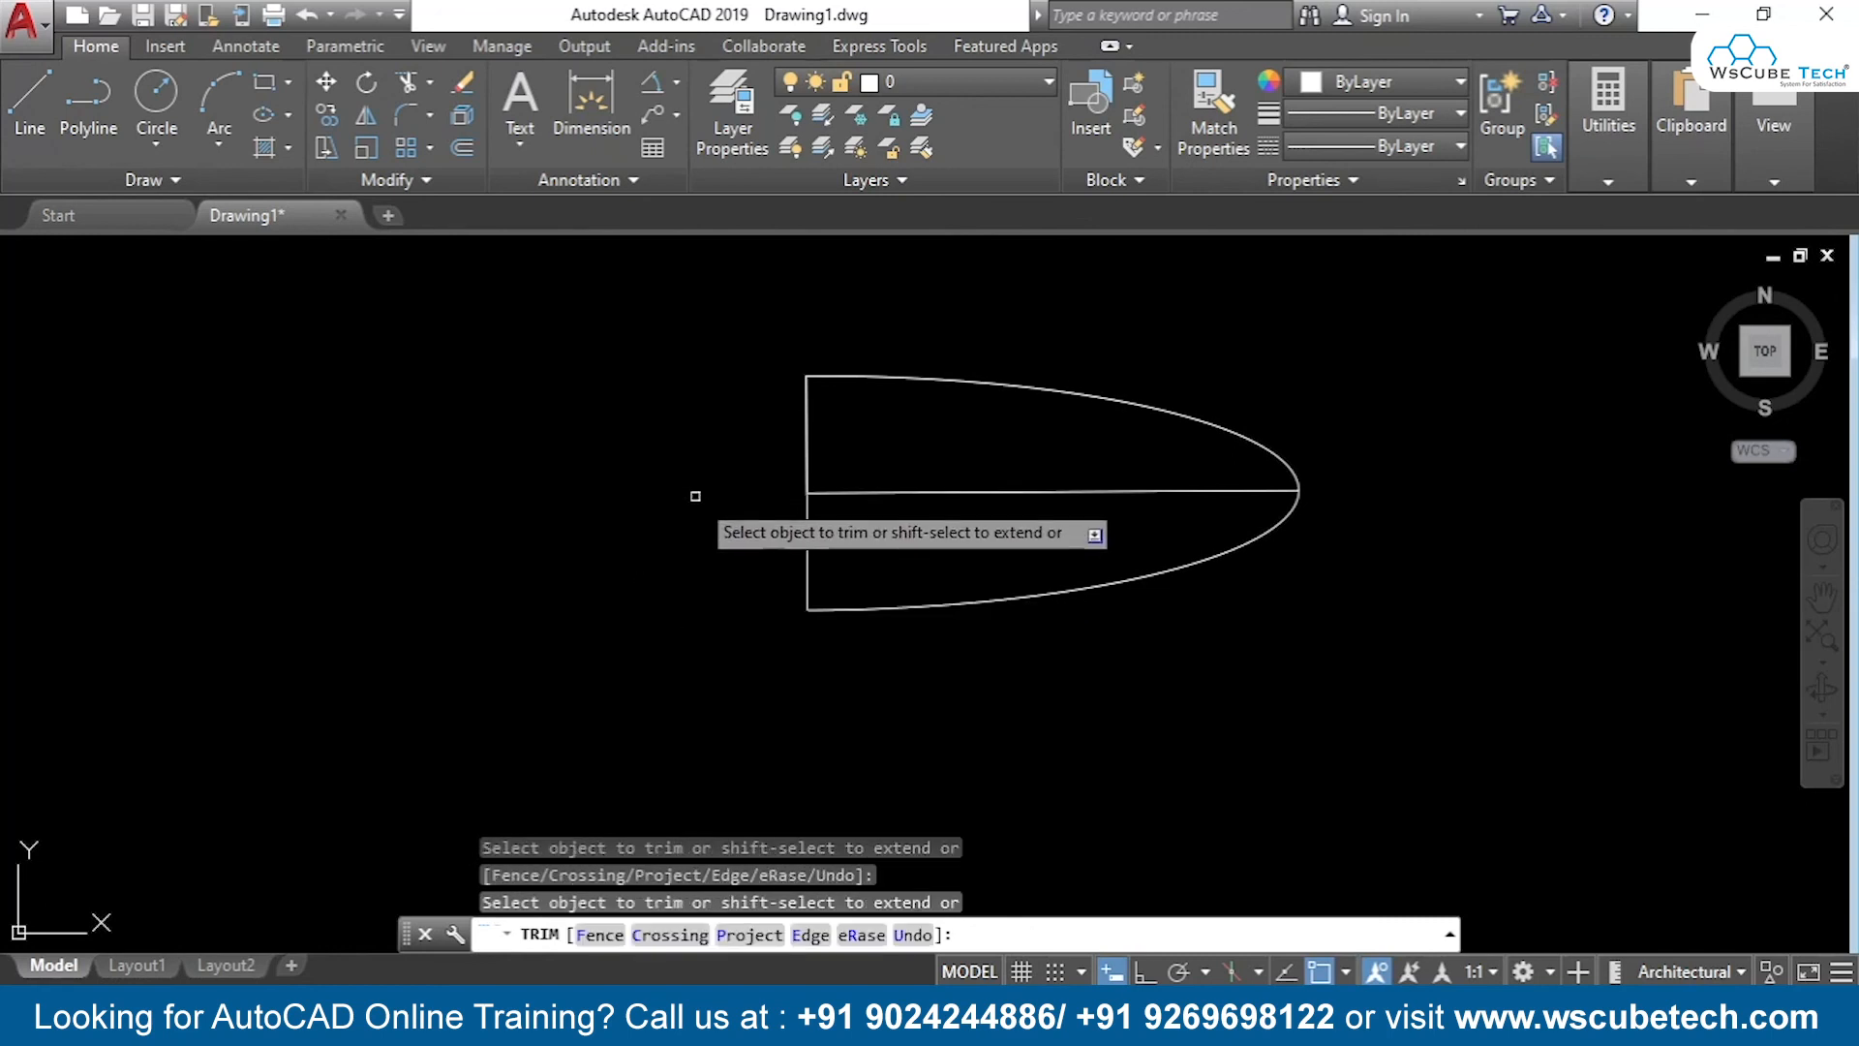
{"action": "left_click", "coordinate": [884, 604]}
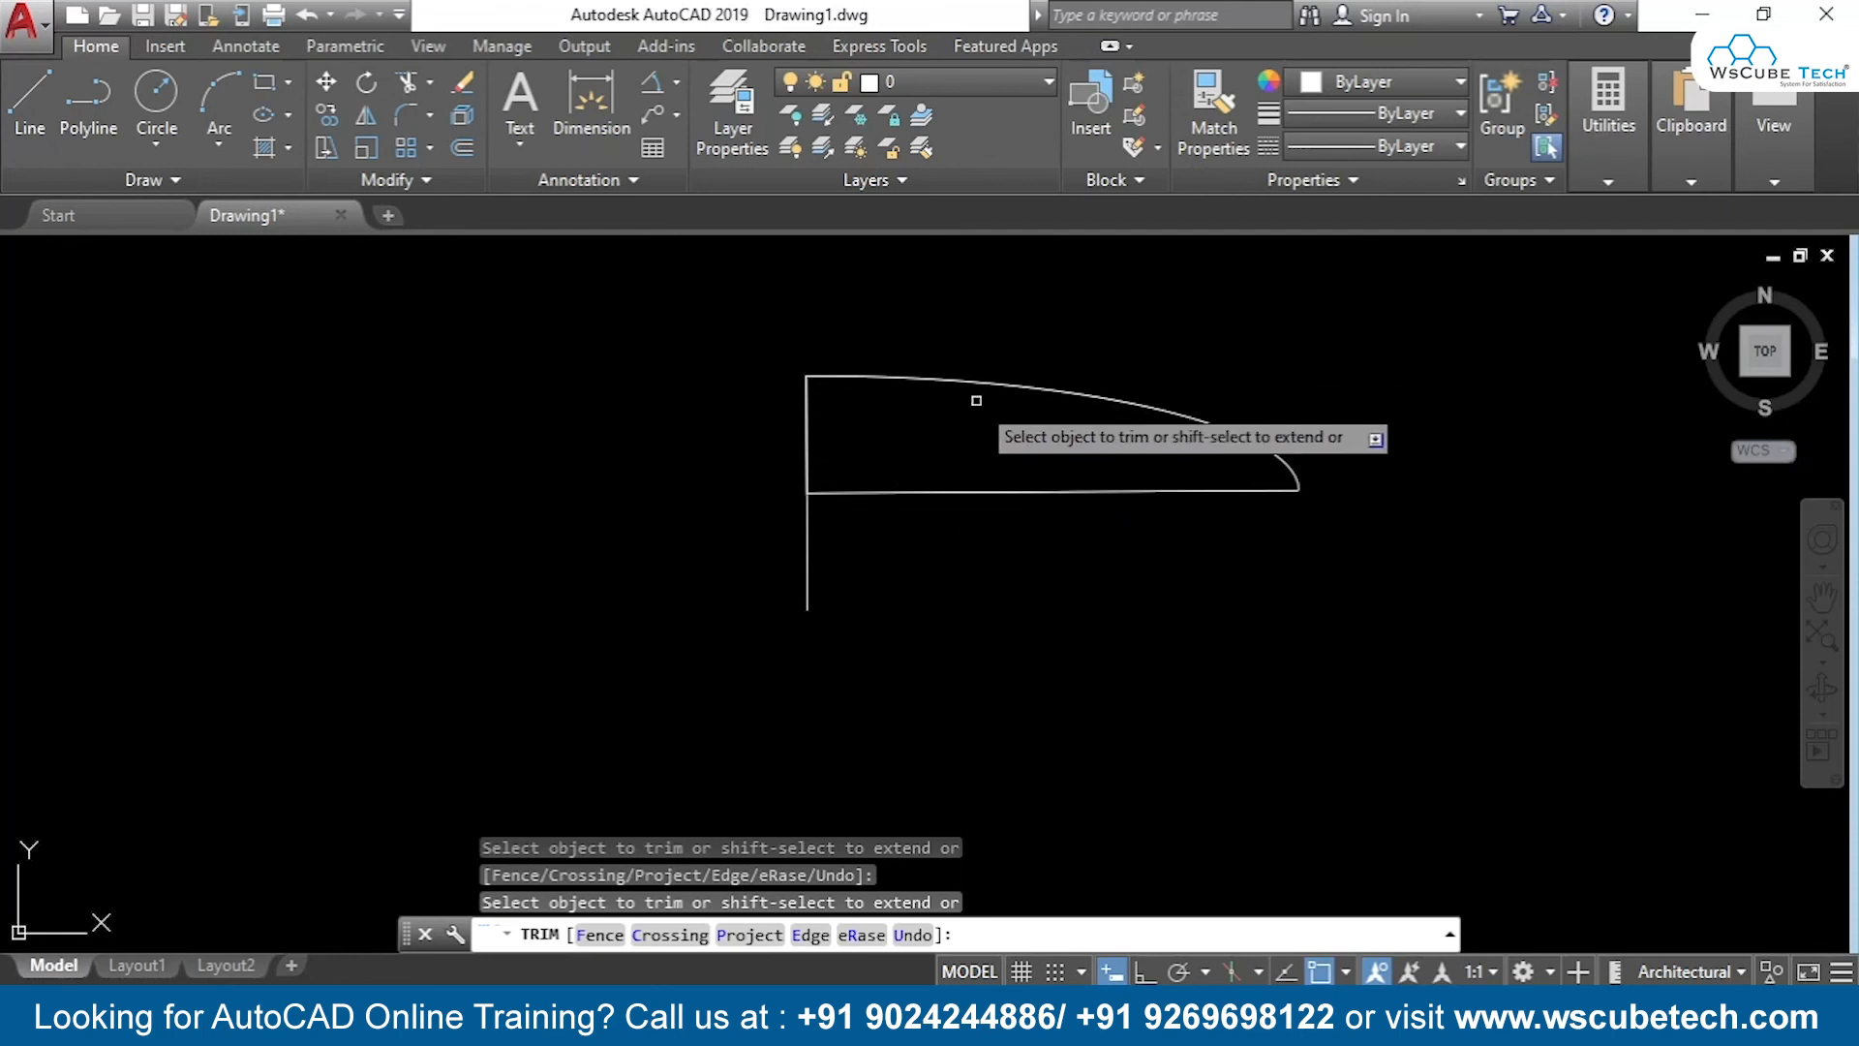
Undo the trims to restore the full ellipse with both axes, and leave the Trim command
{"action": "key", "text": "ctrl+z"}
{"action": "key", "text": "ctrl+z"}
{"action": "key", "text": "ctrl+z"}
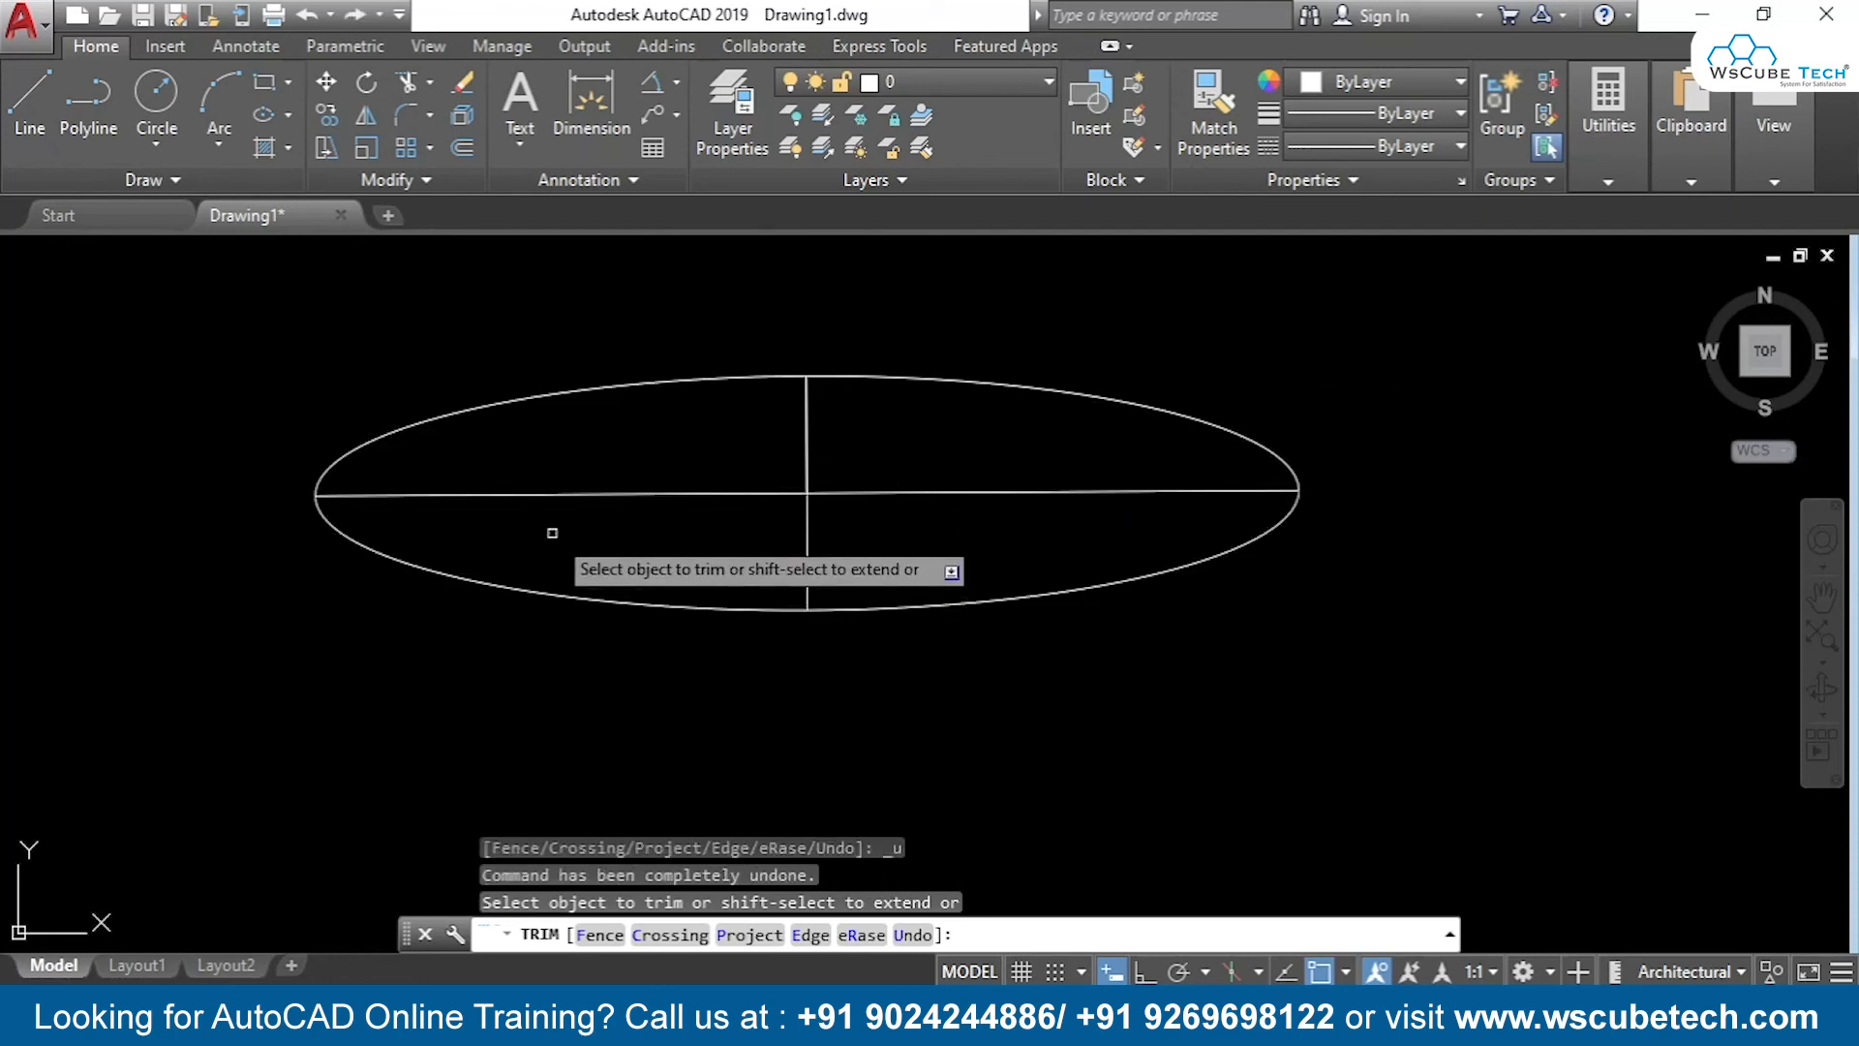
{"action": "key", "text": "Escape"}
Draw a line from the ellipse's center at a 45° angle, extending past the upper-right part of the ellipse
{"action": "left_click", "coordinate": [29, 102]}
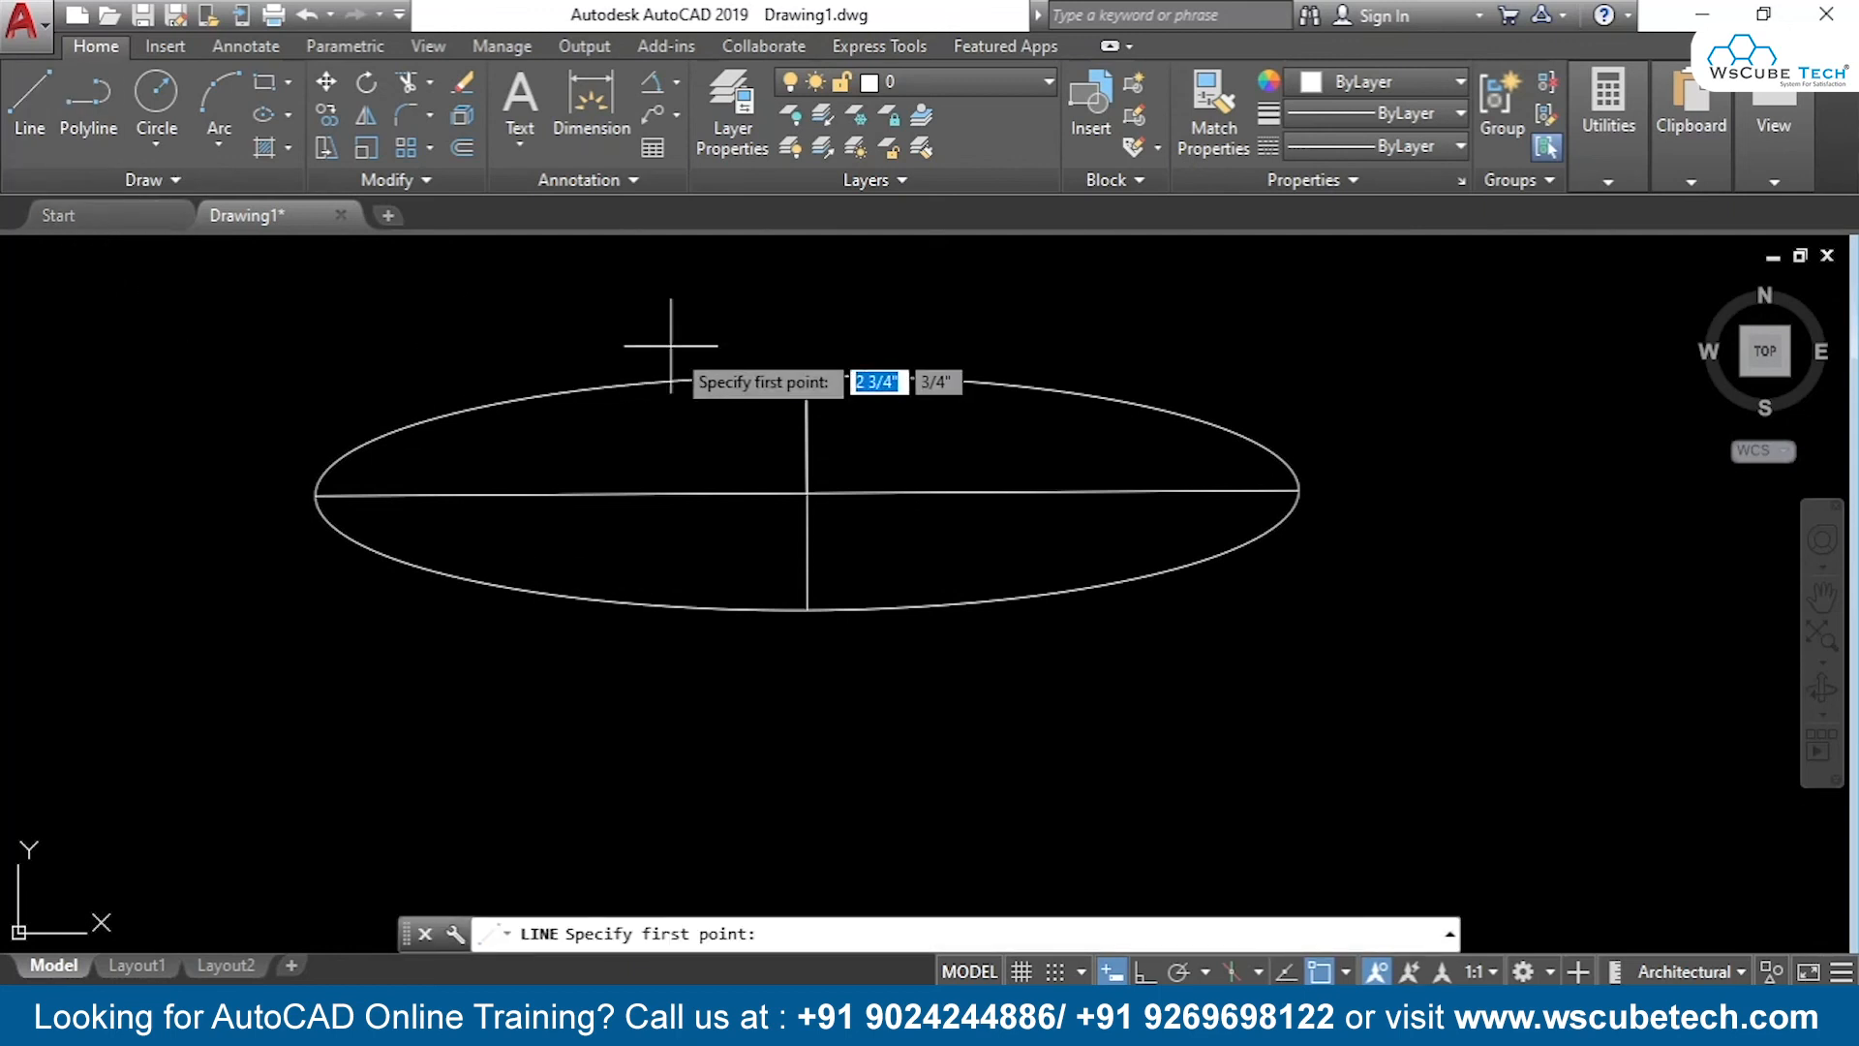
{"action": "left_click", "coordinate": [807, 492]}
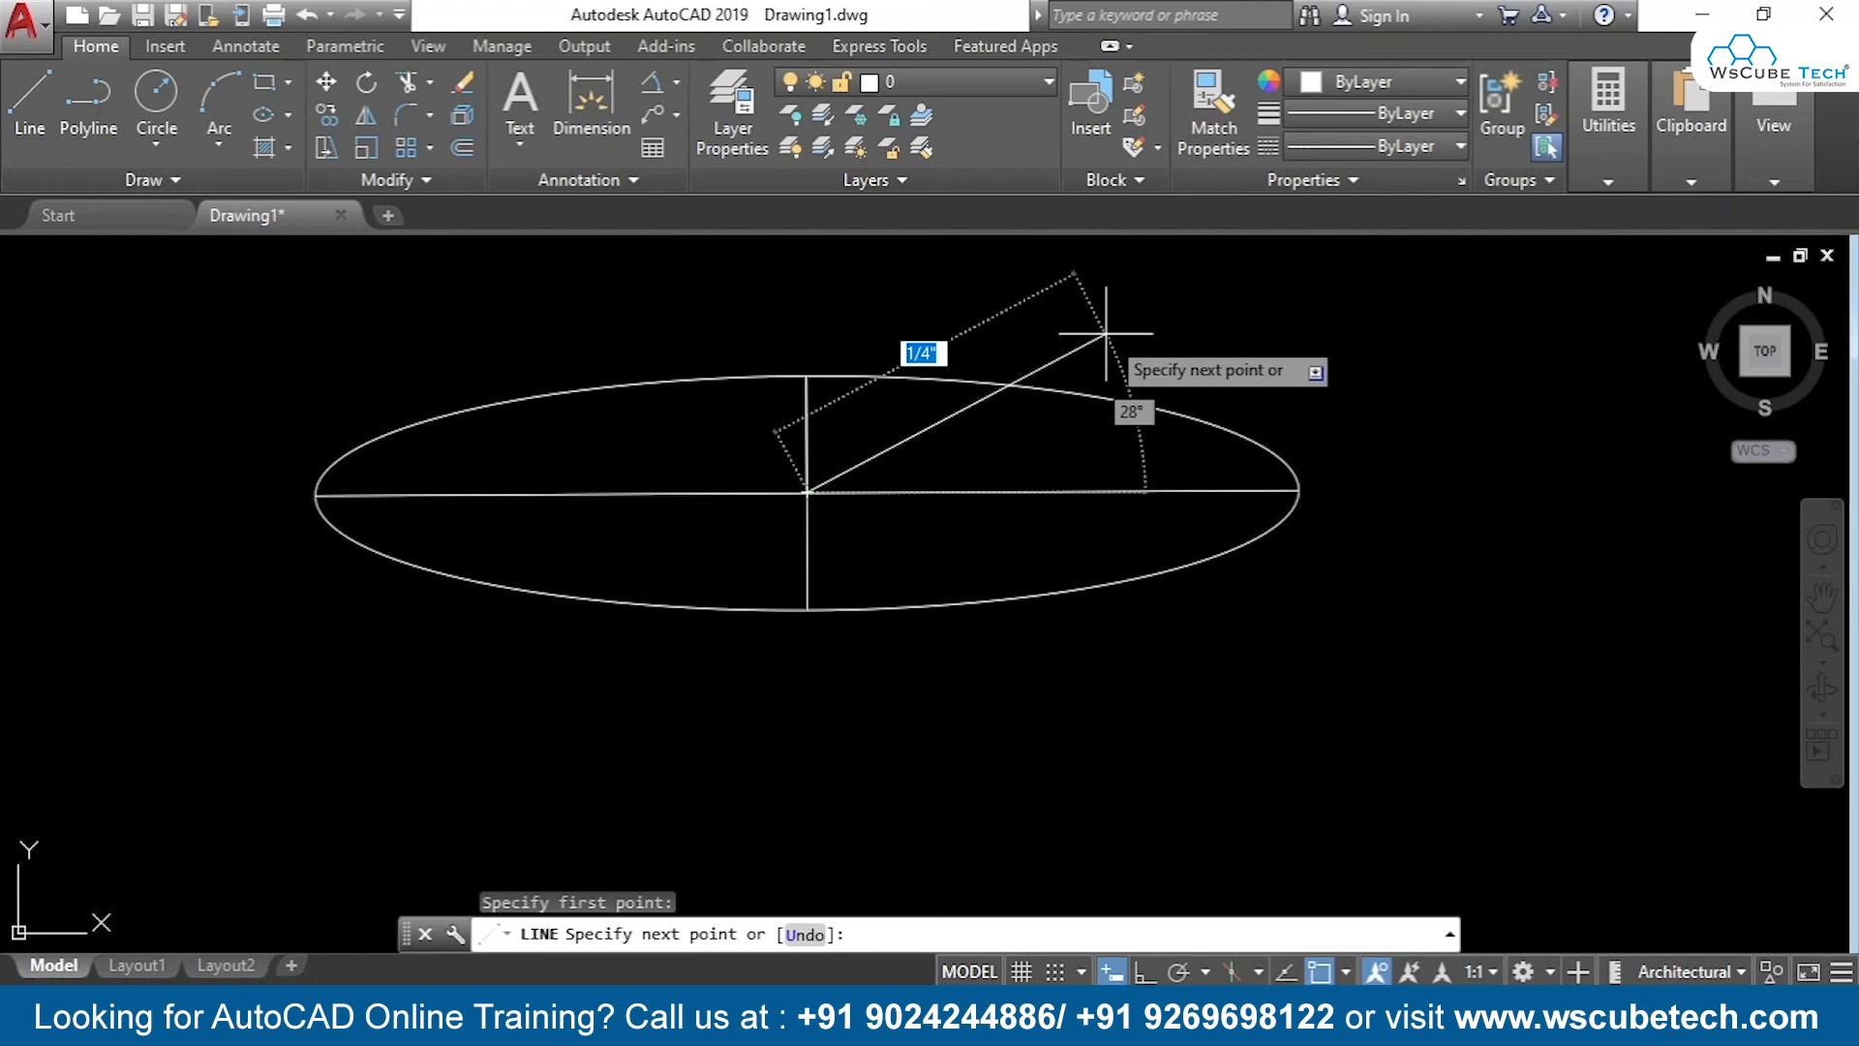
{"action": "key", "text": "Return"}
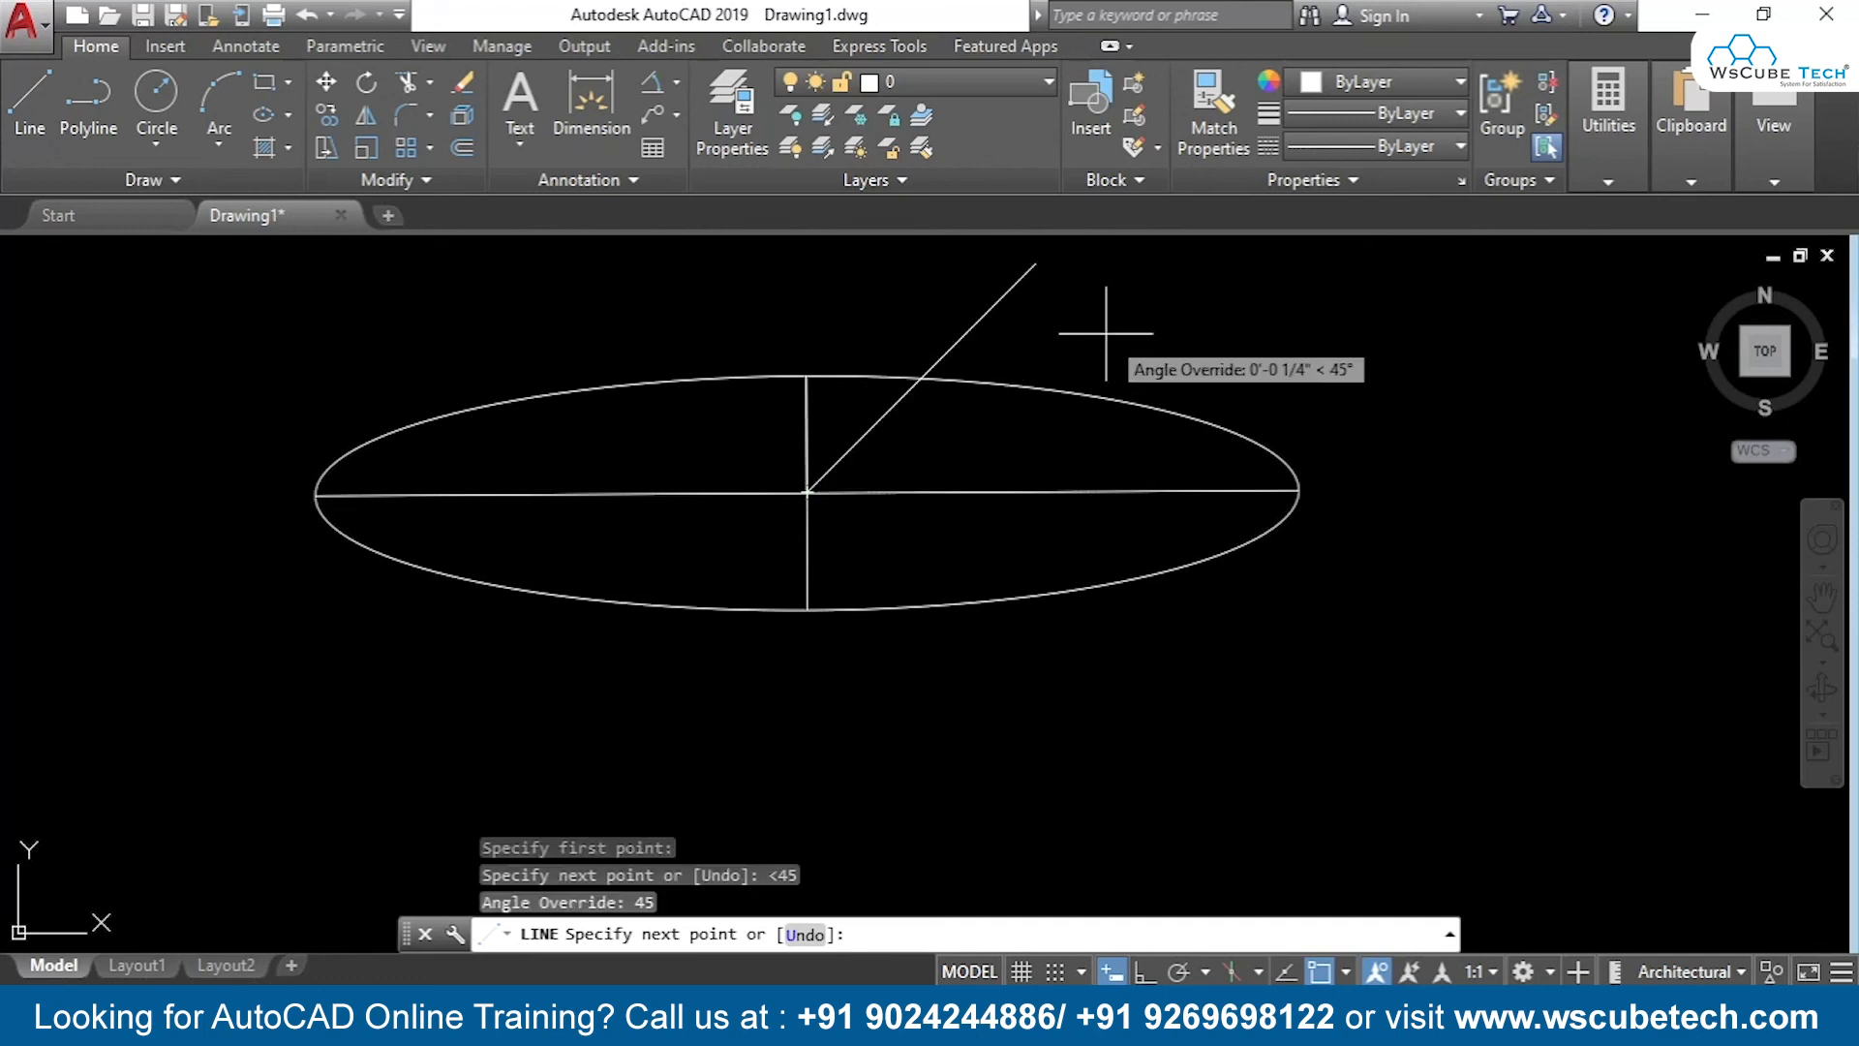
{"action": "left_click", "coordinate": [1143, 341]}
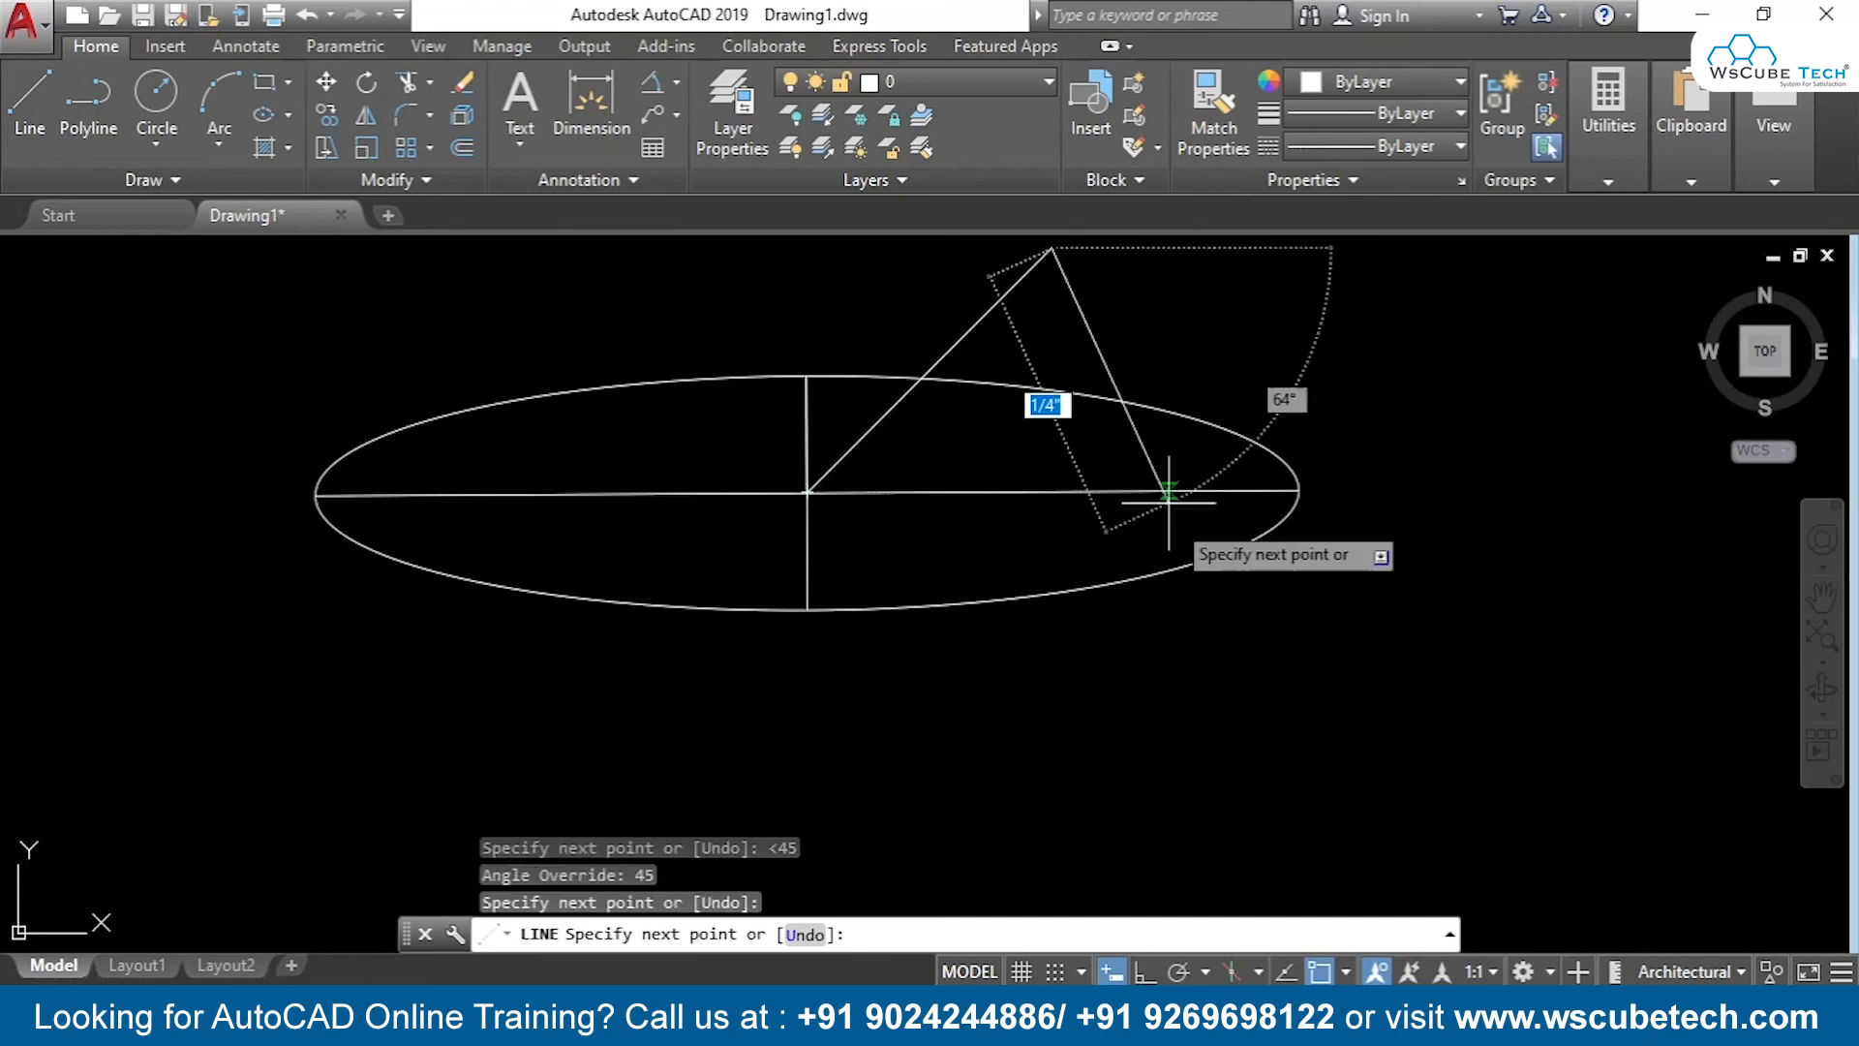
{"action": "key", "text": "Return"}
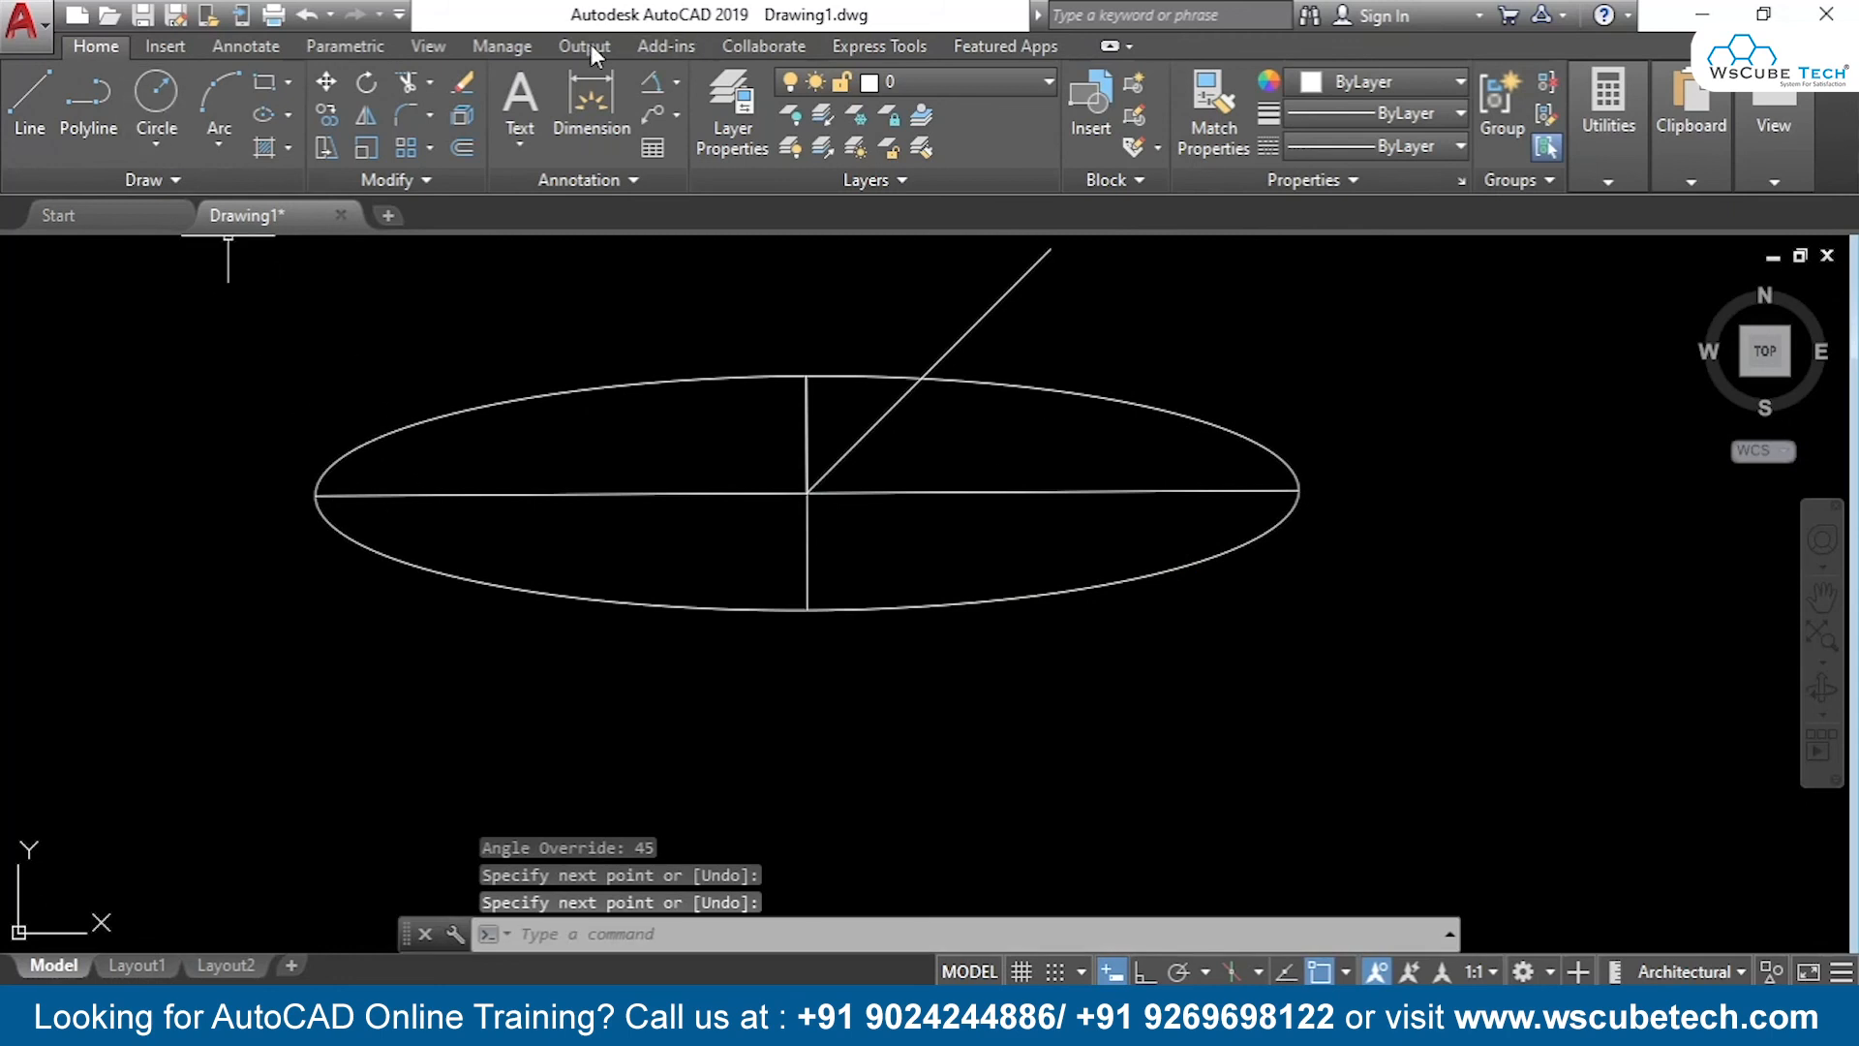
Trim away the upper-left arc up to the 45° line, the left half of the major axis and the lower-right arc
{"action": "left_click", "coordinate": [404, 85]}
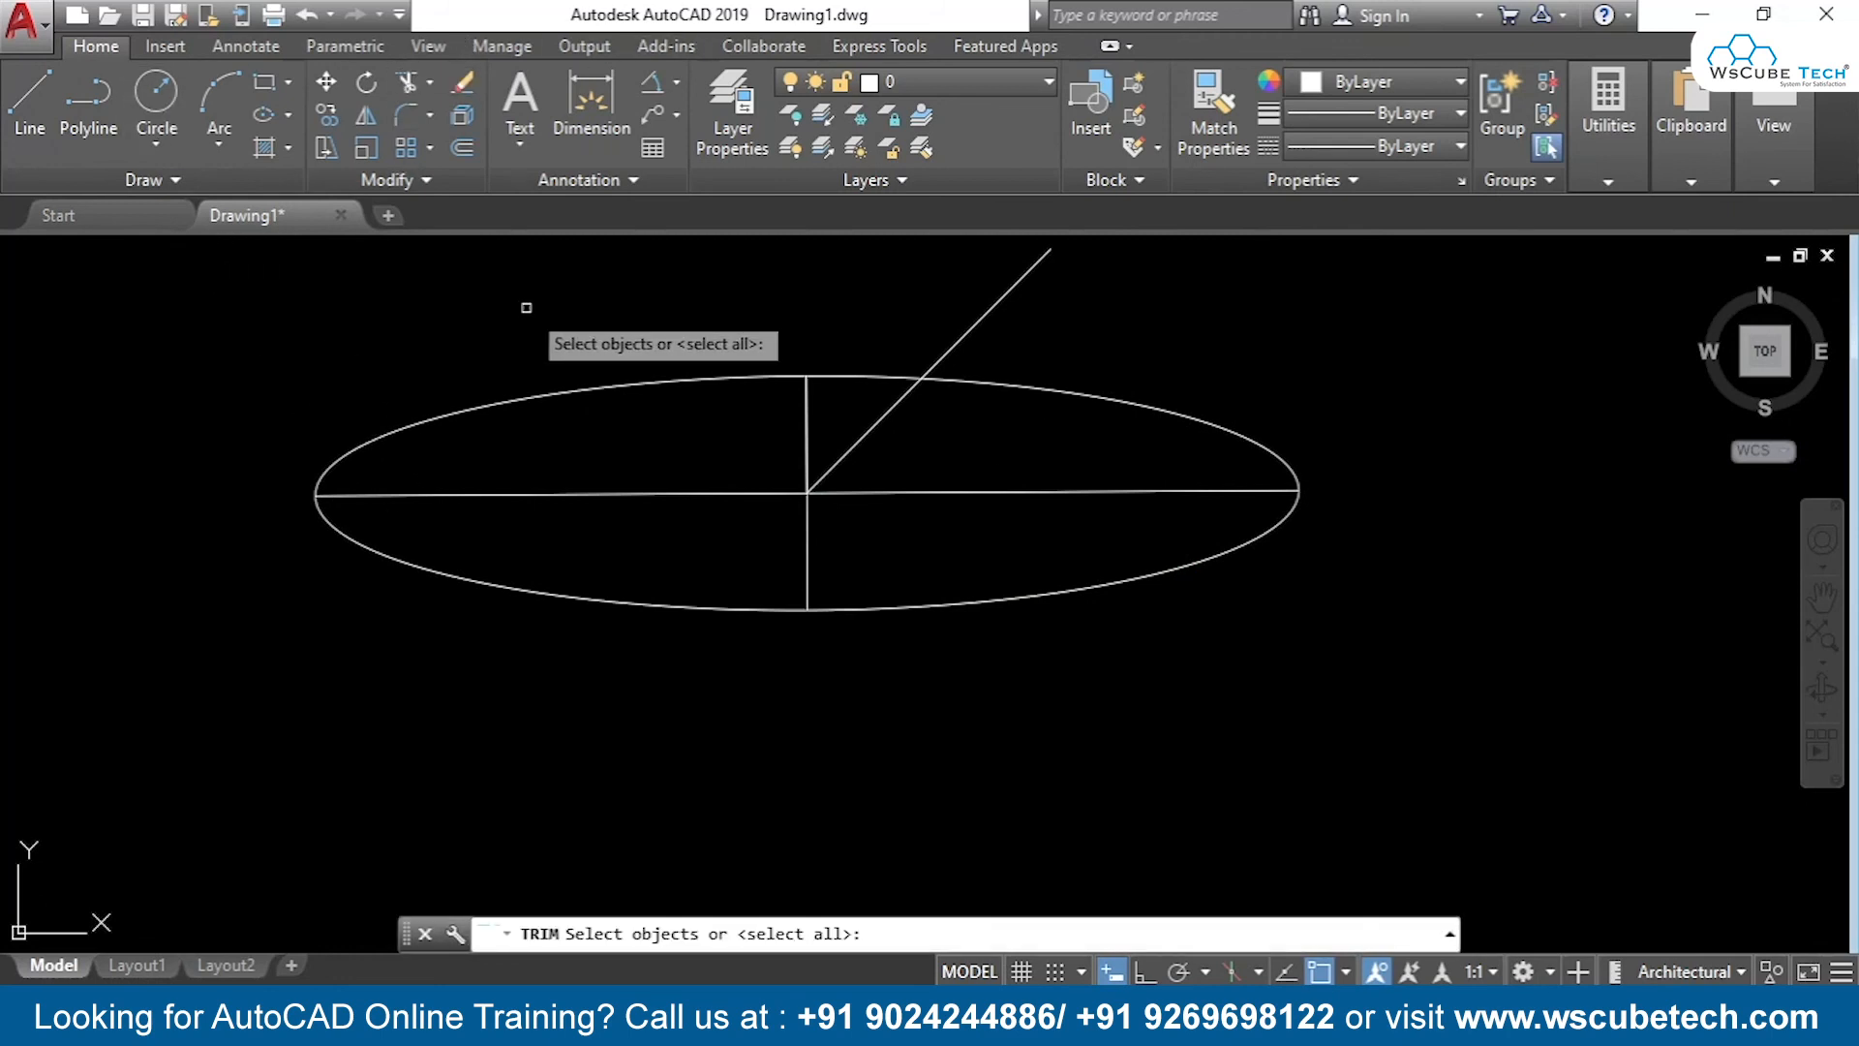
{"action": "key", "text": "Return"}
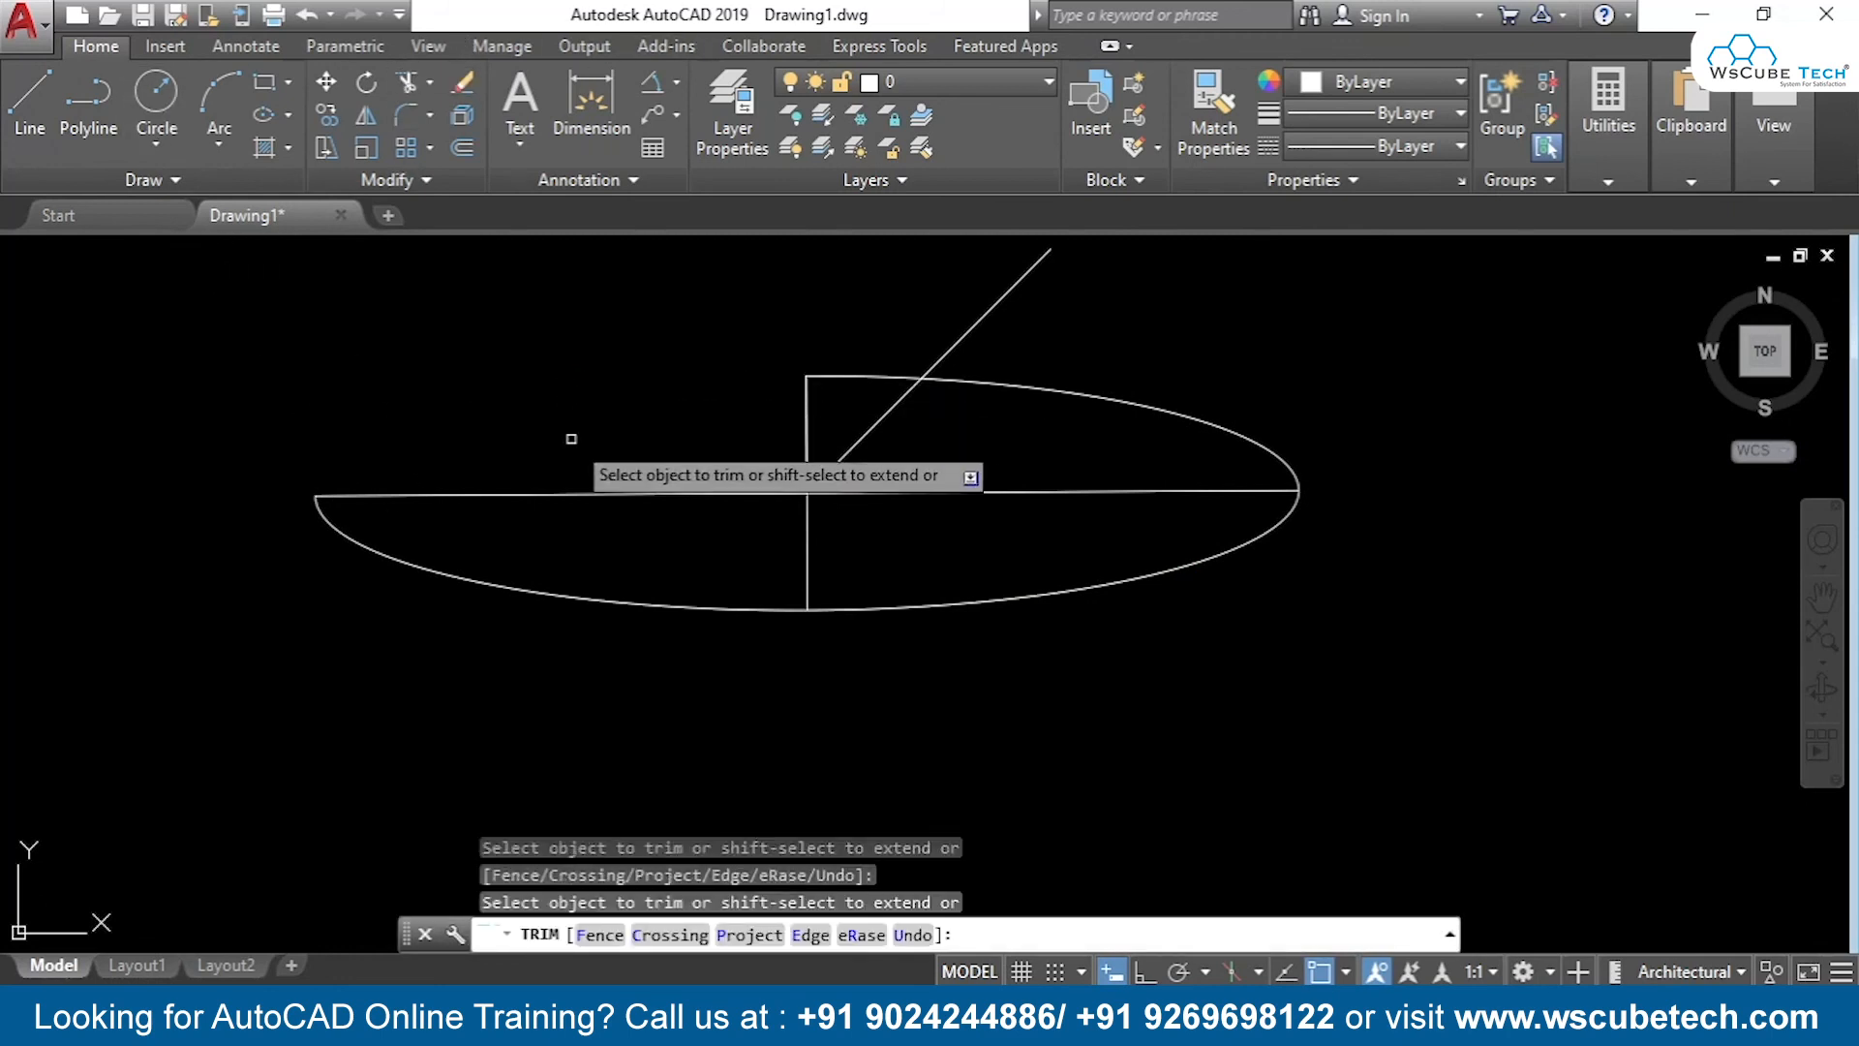
{"action": "left_click", "coordinate": [624, 493]}
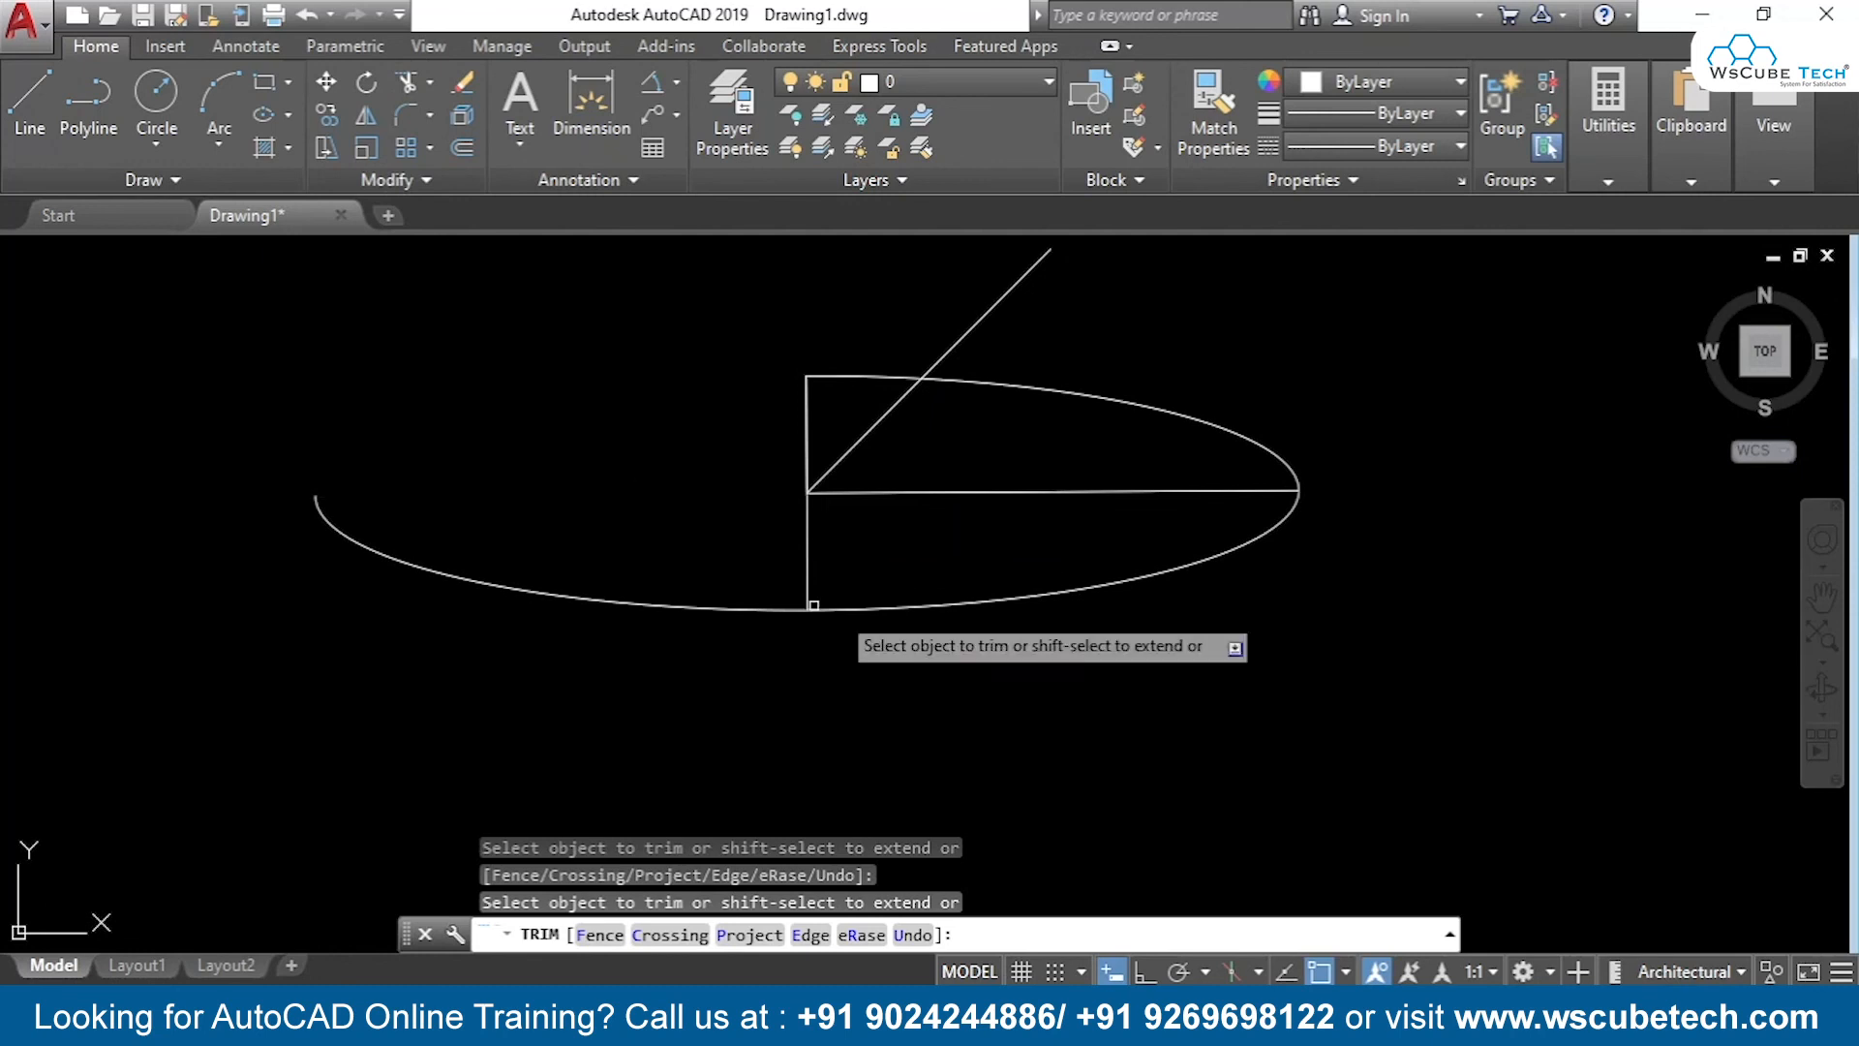
{"action": "left_click", "coordinate": [841, 376]}
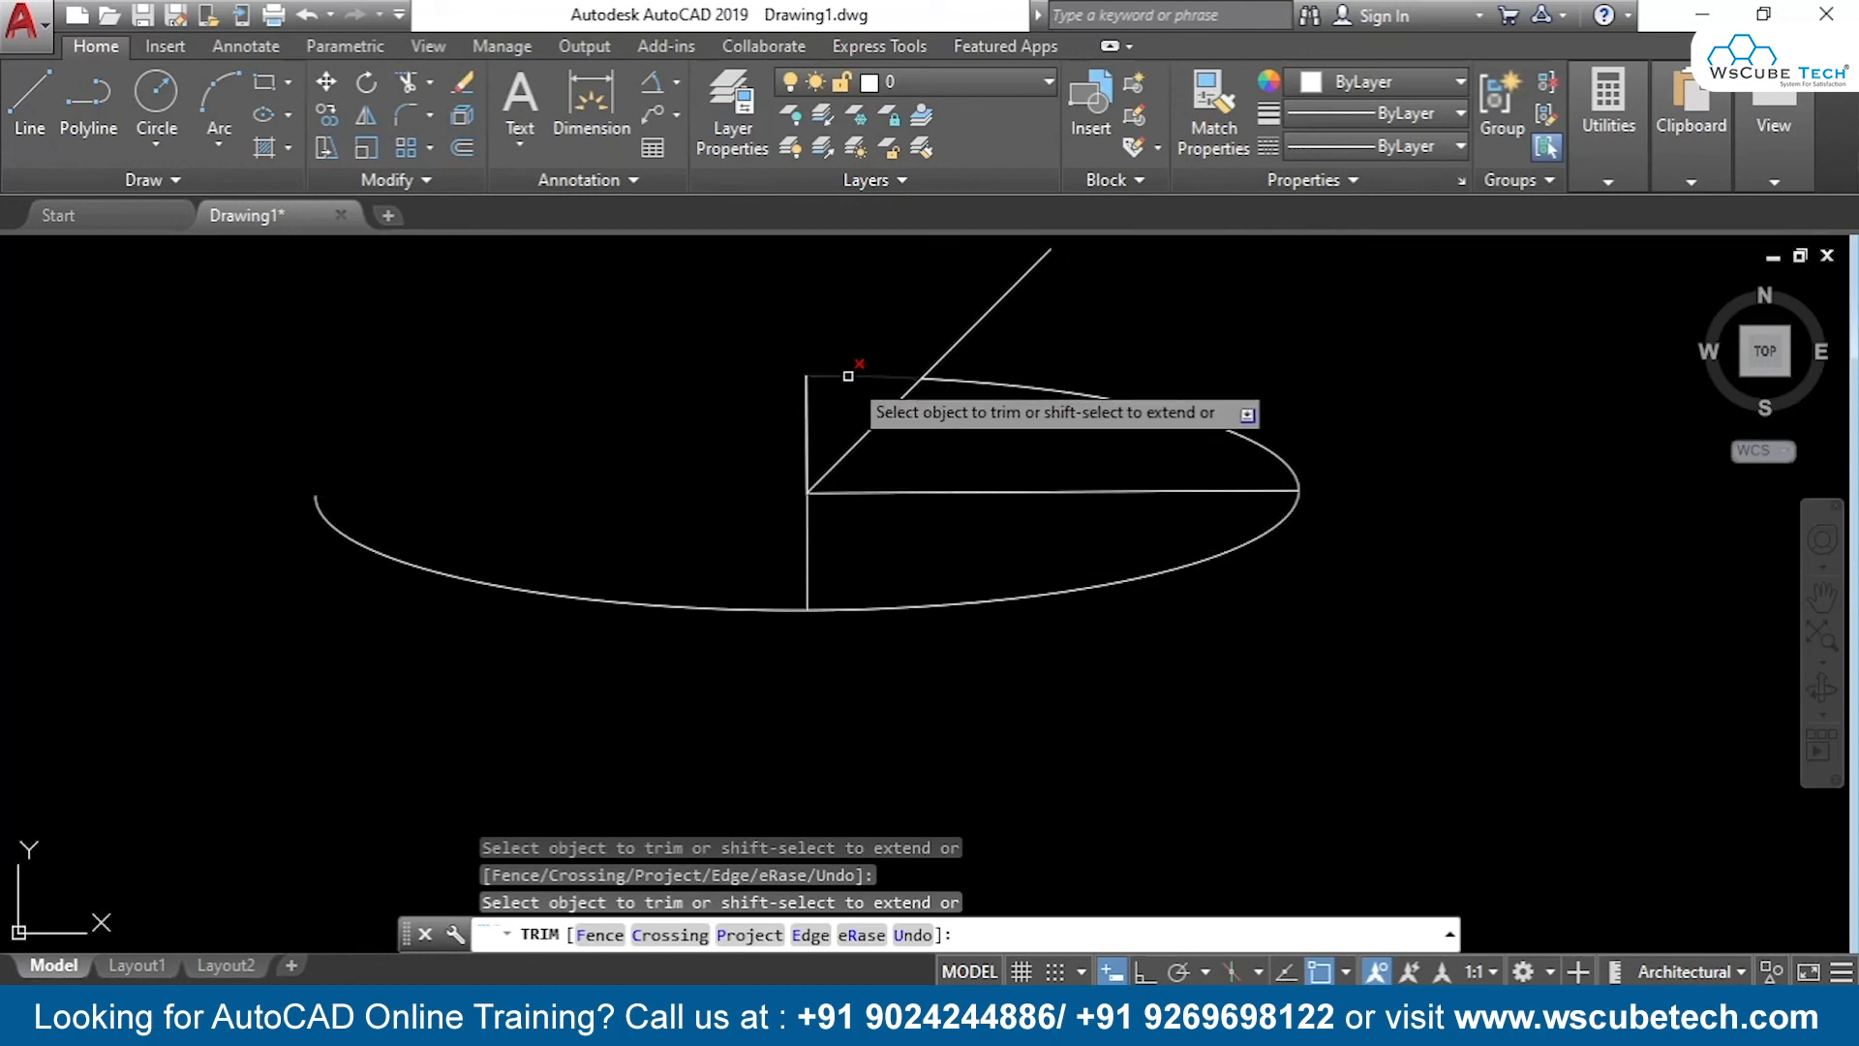
{"action": "left_click", "coordinate": [810, 424]}
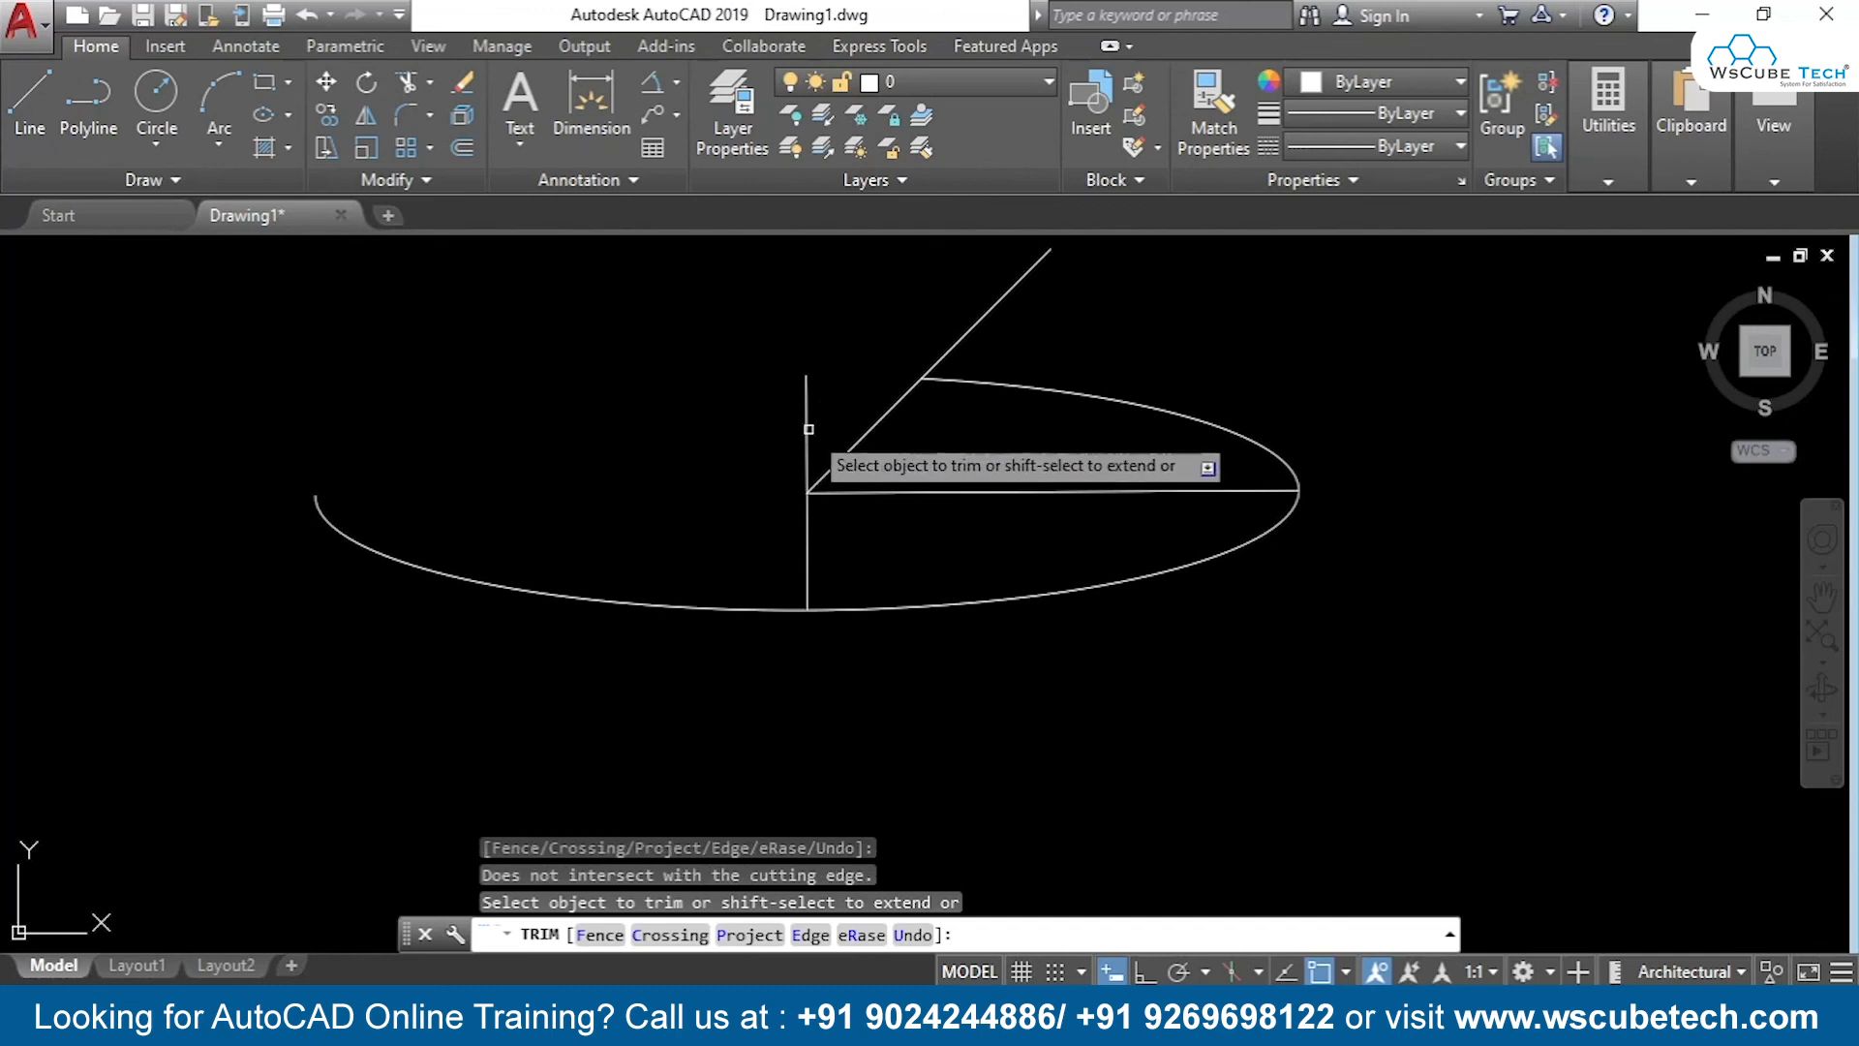
{"action": "left_click", "coordinate": [886, 606]}
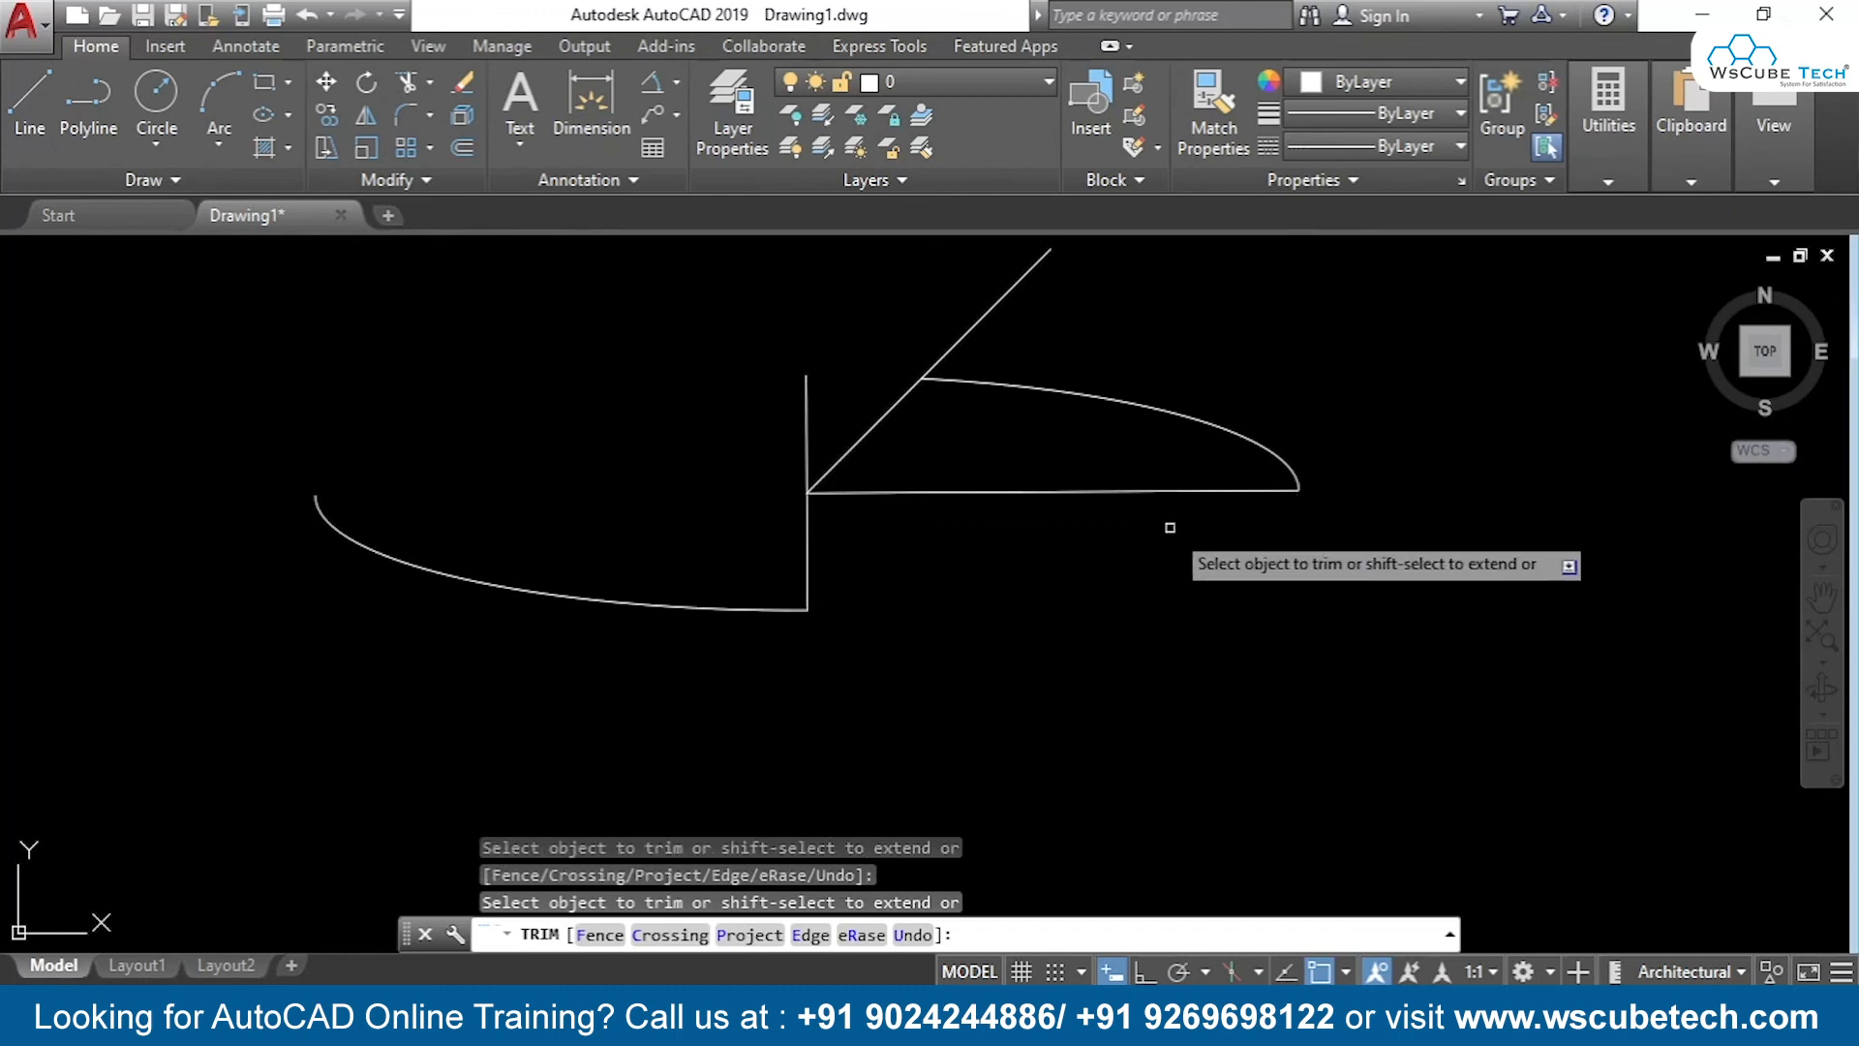
{"action": "left_click", "coordinate": [662, 606]}
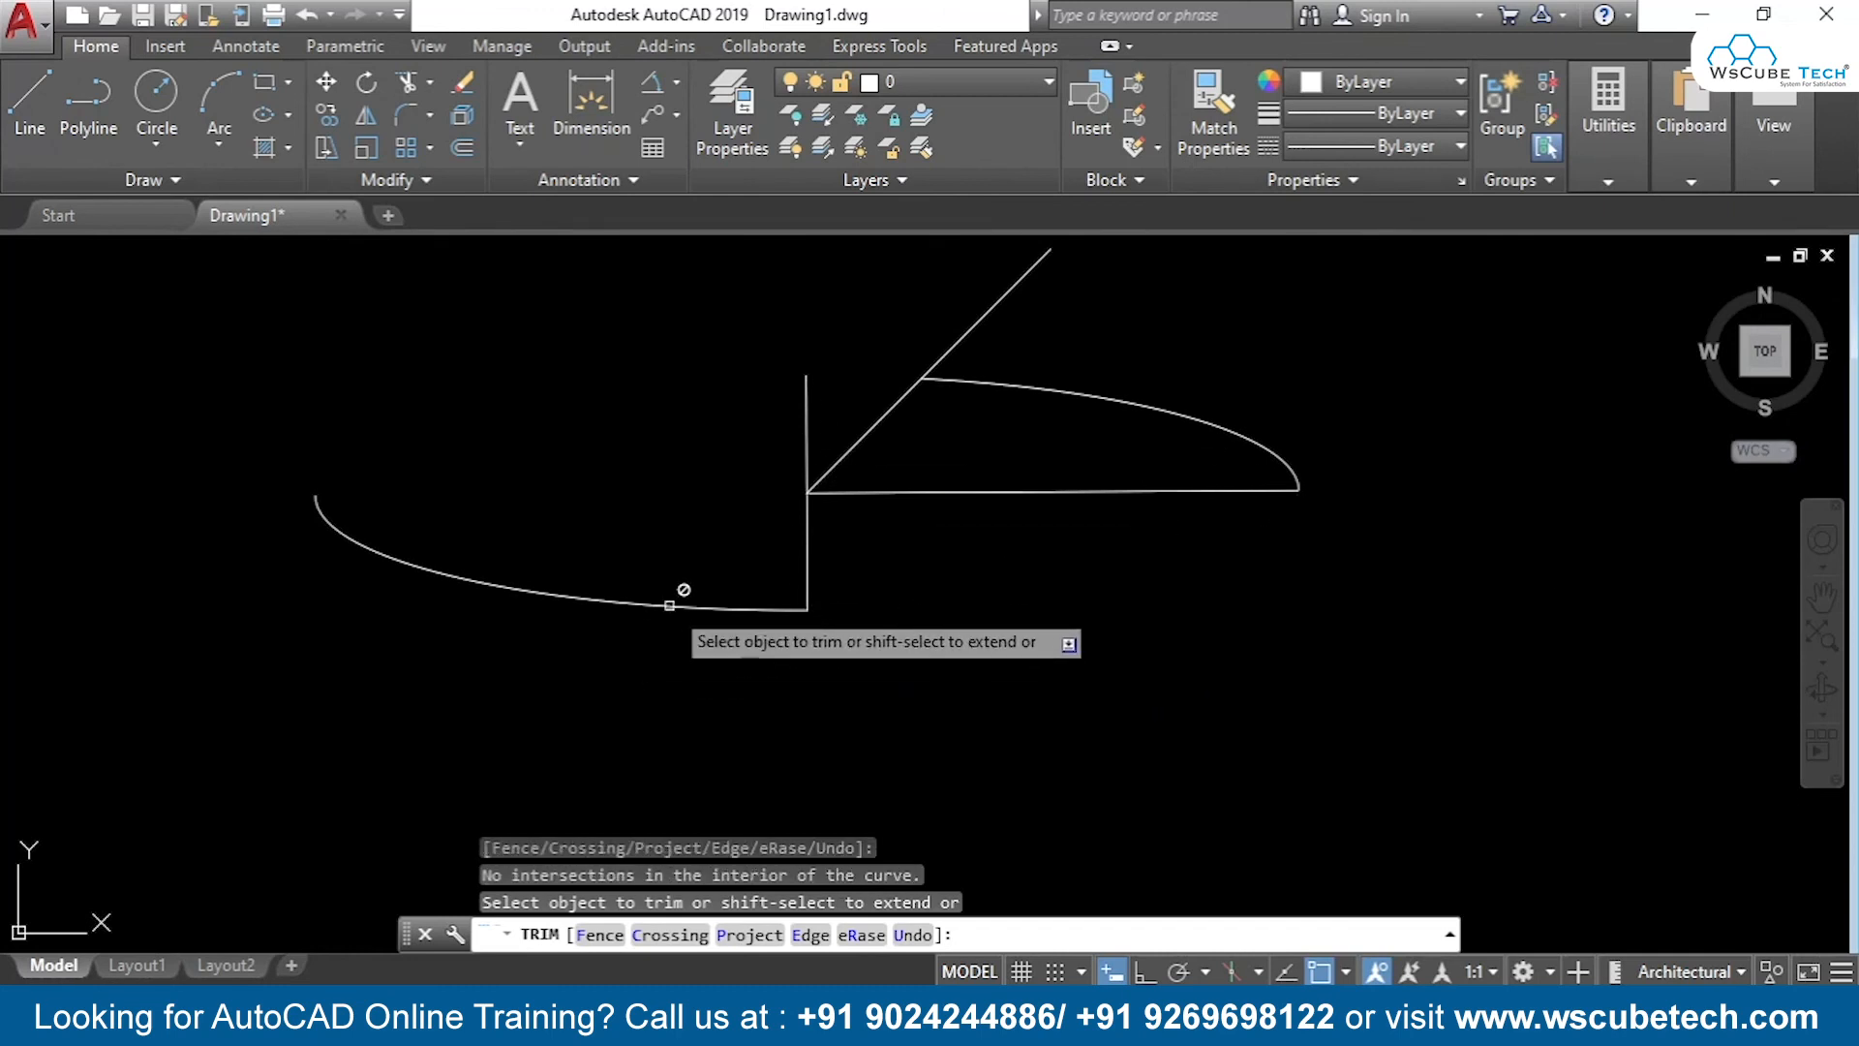
{"action": "key", "text": "Return"}
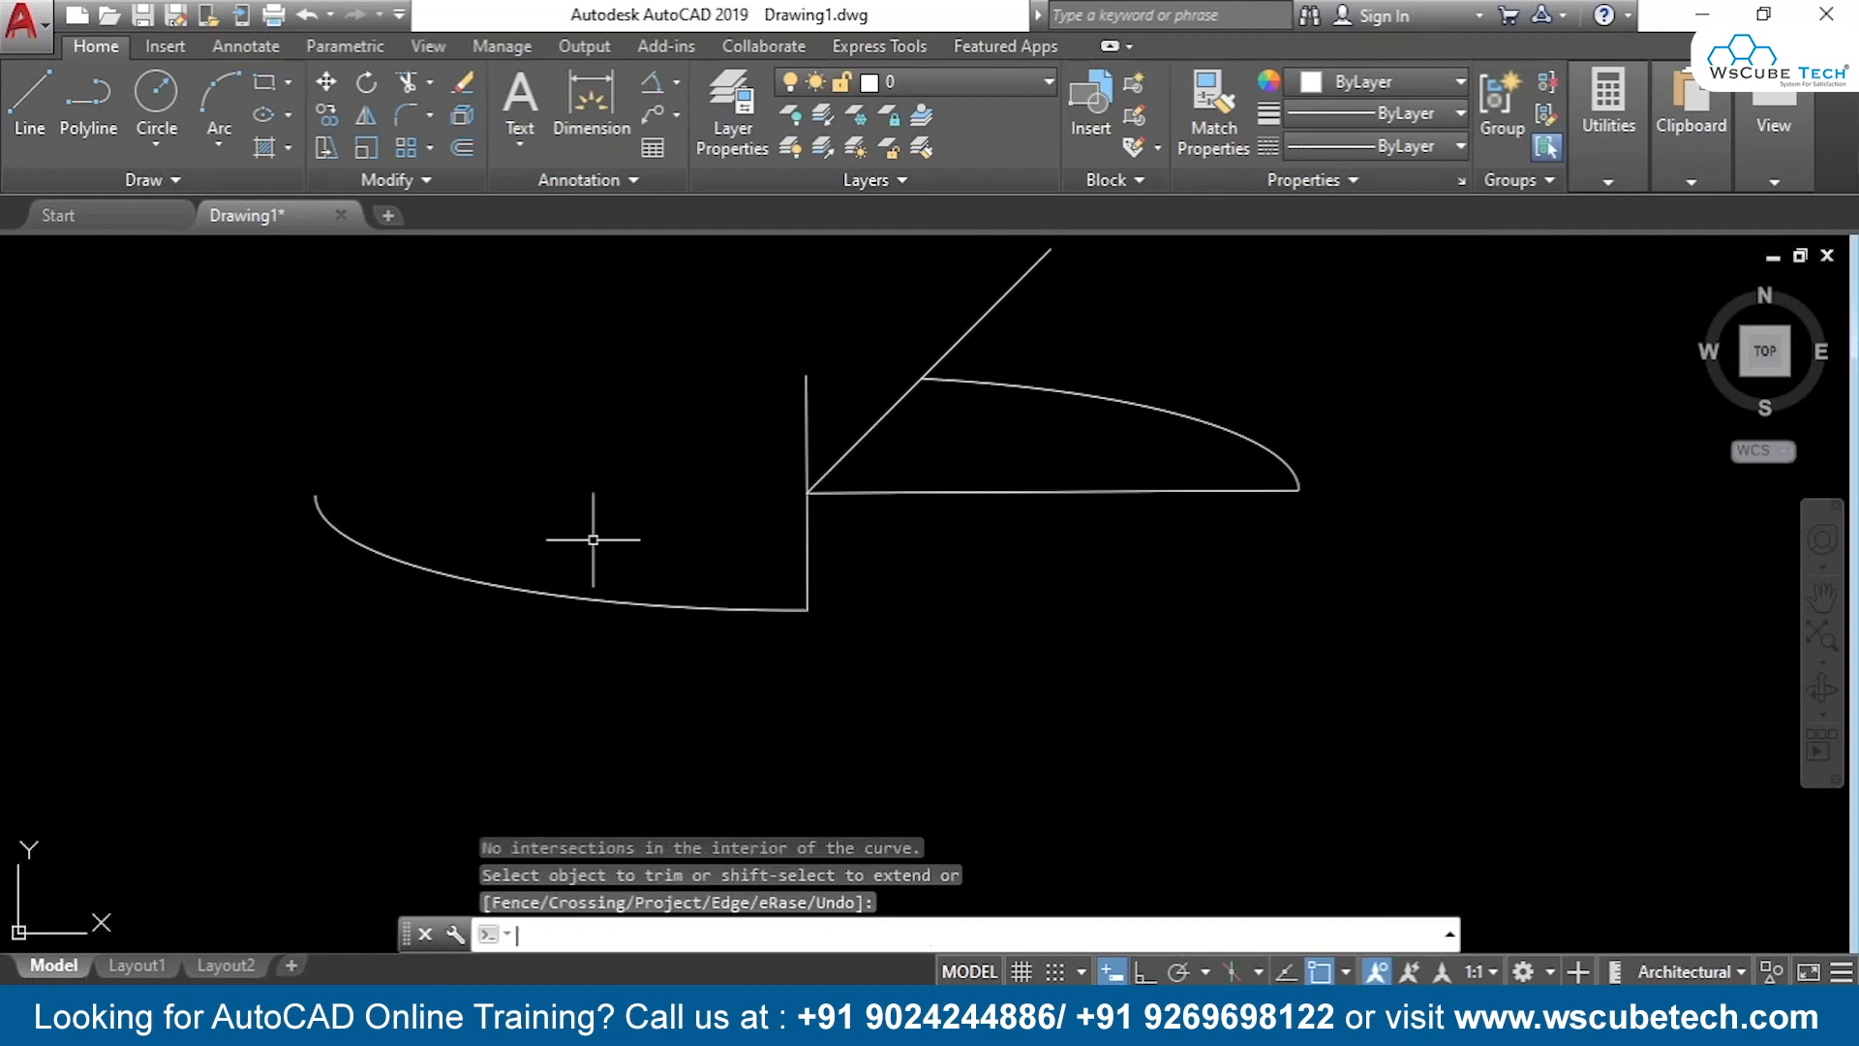
{"action": "left_click", "coordinate": [635, 597]}
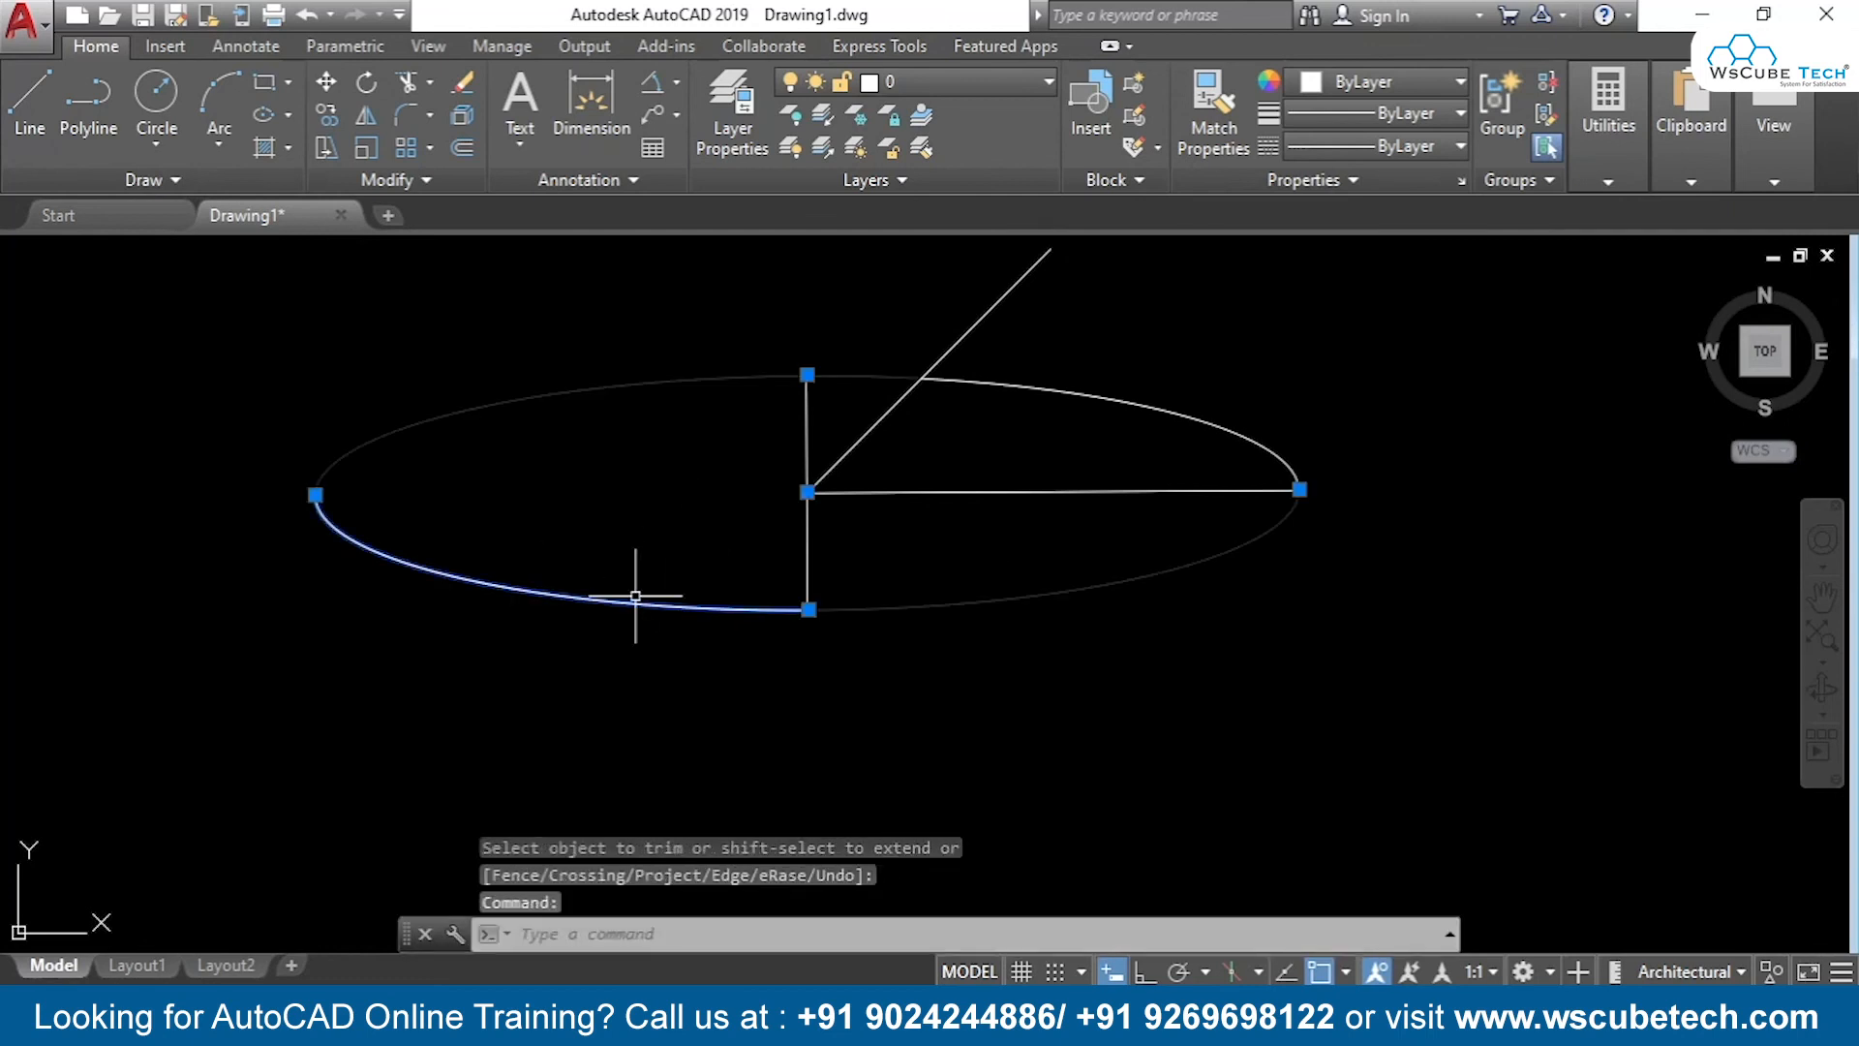
{"action": "key", "text": "Return"}
{"action": "left_click", "coordinate": [668, 608]}
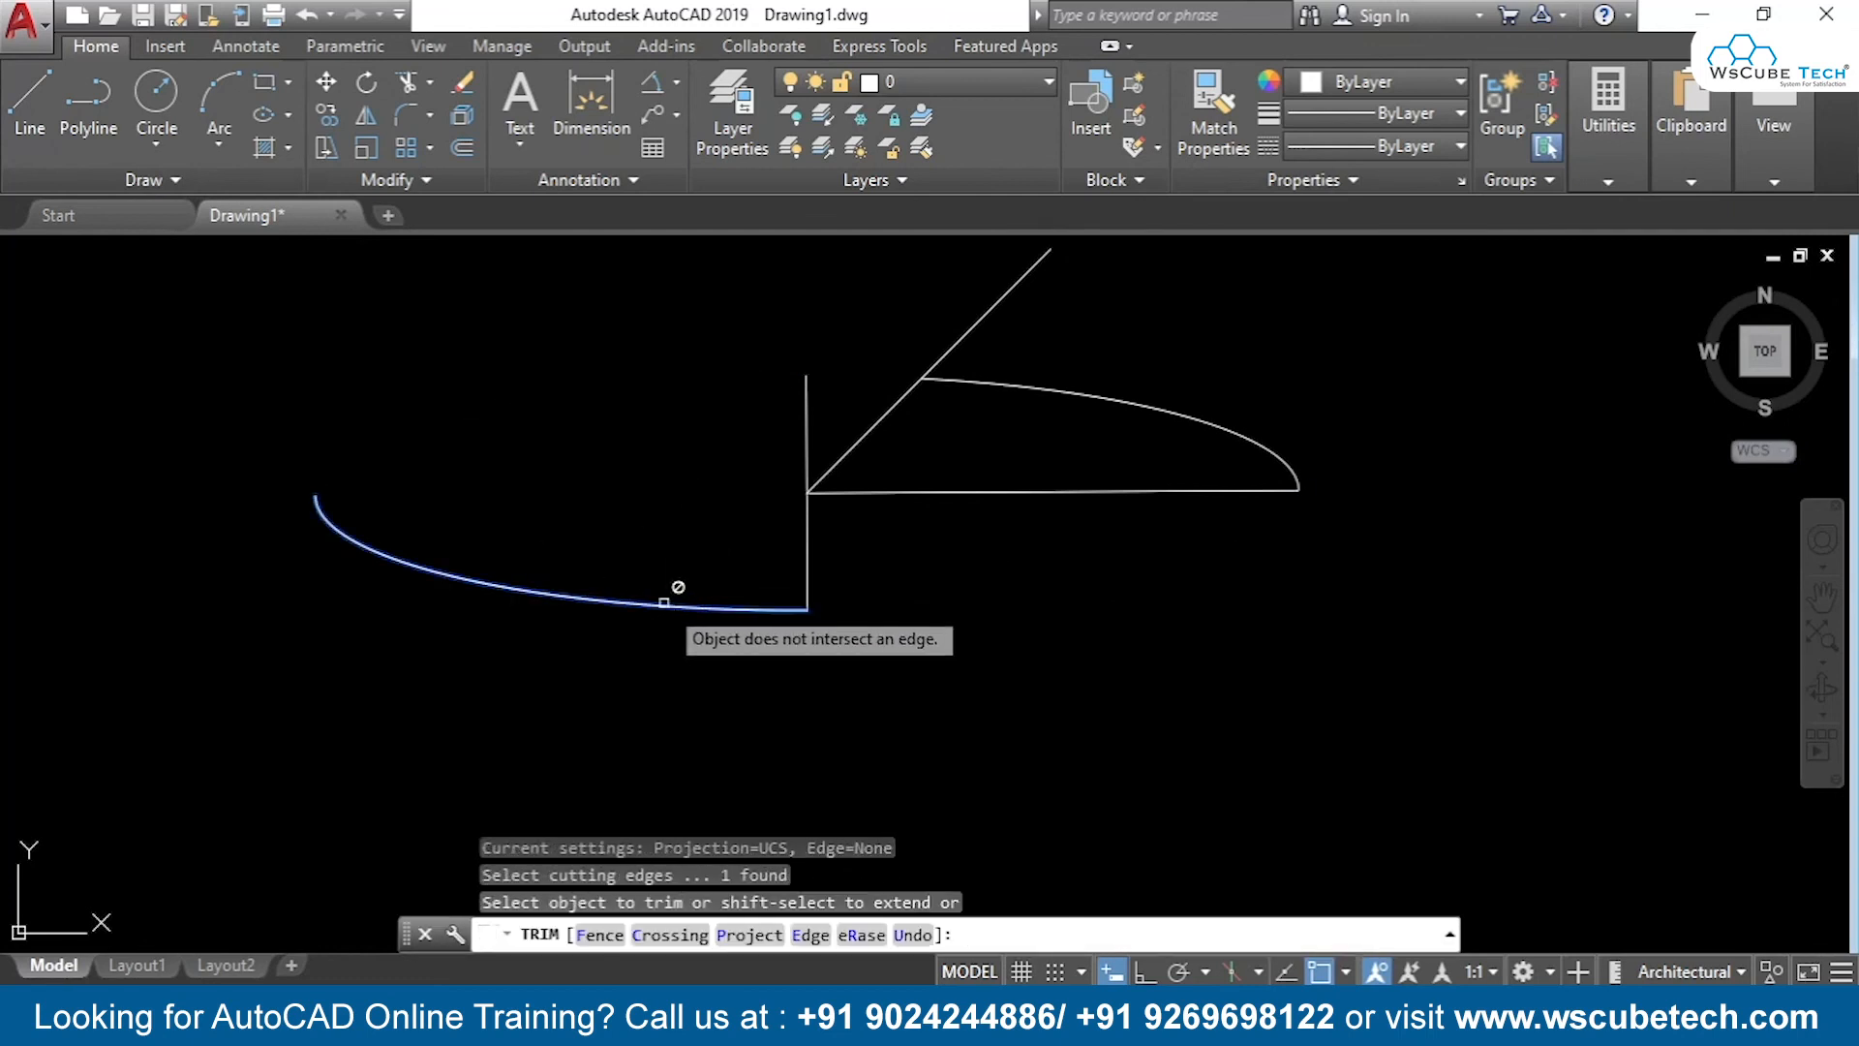
{"action": "key", "text": "Escape"}
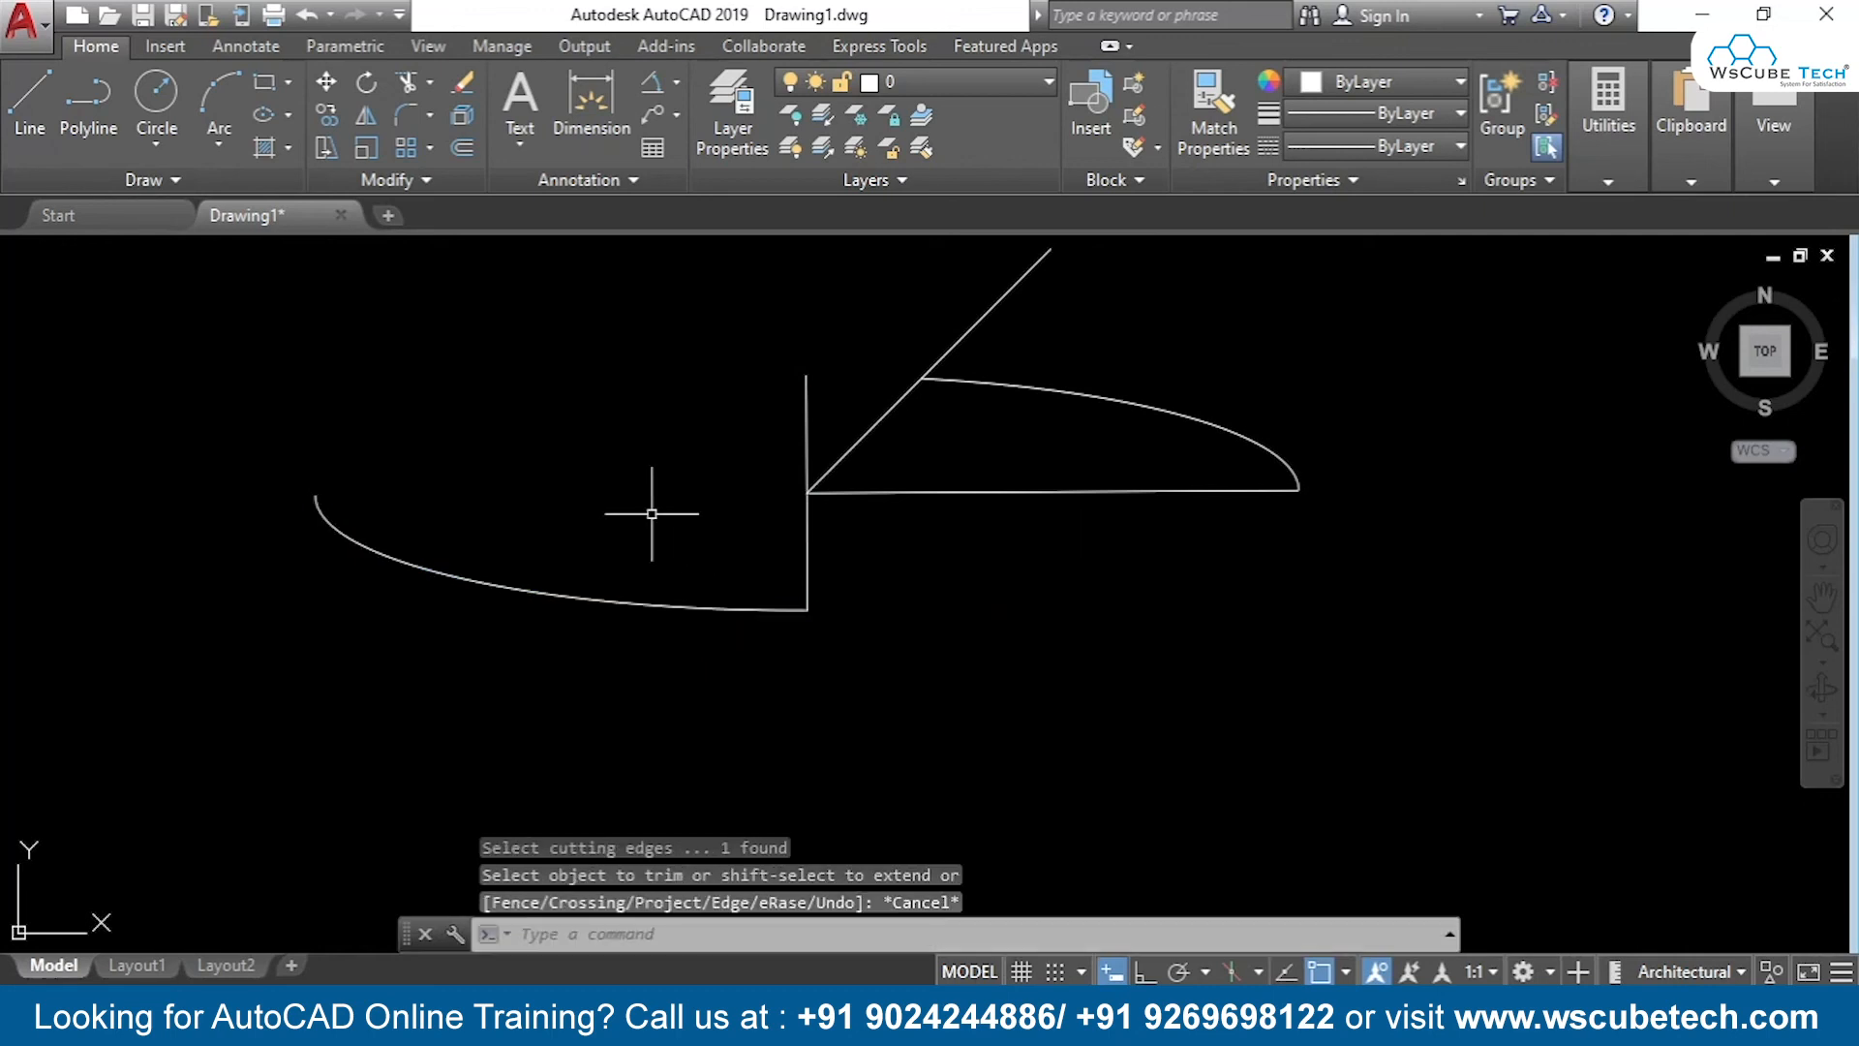
Erase the lower-left arc, both minor-axis lines, the 45° line and the remaining major-axis line, leaving only the upper-right elliptical arc
{"action": "left_click", "coordinate": [650, 589]}
{"action": "key", "text": "Delete"}
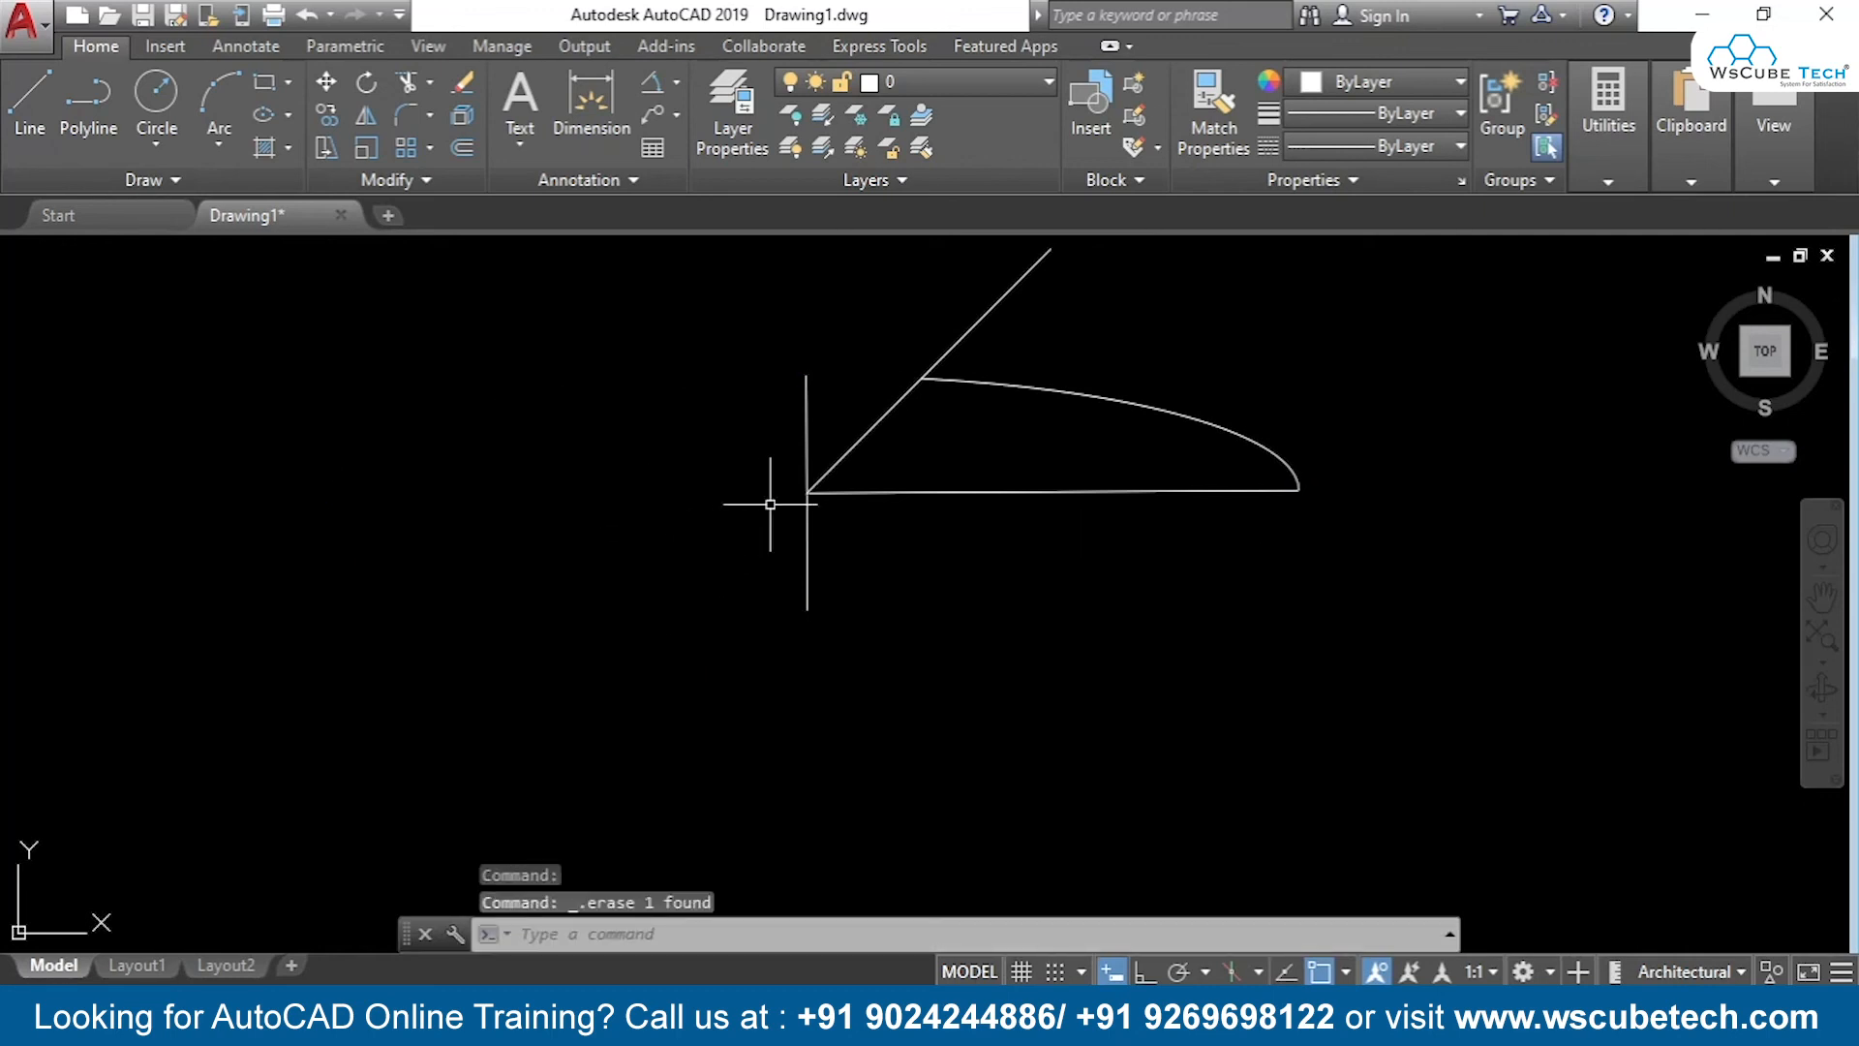
{"action": "left_click", "coordinate": [806, 428]}
{"action": "key", "text": "Delete"}
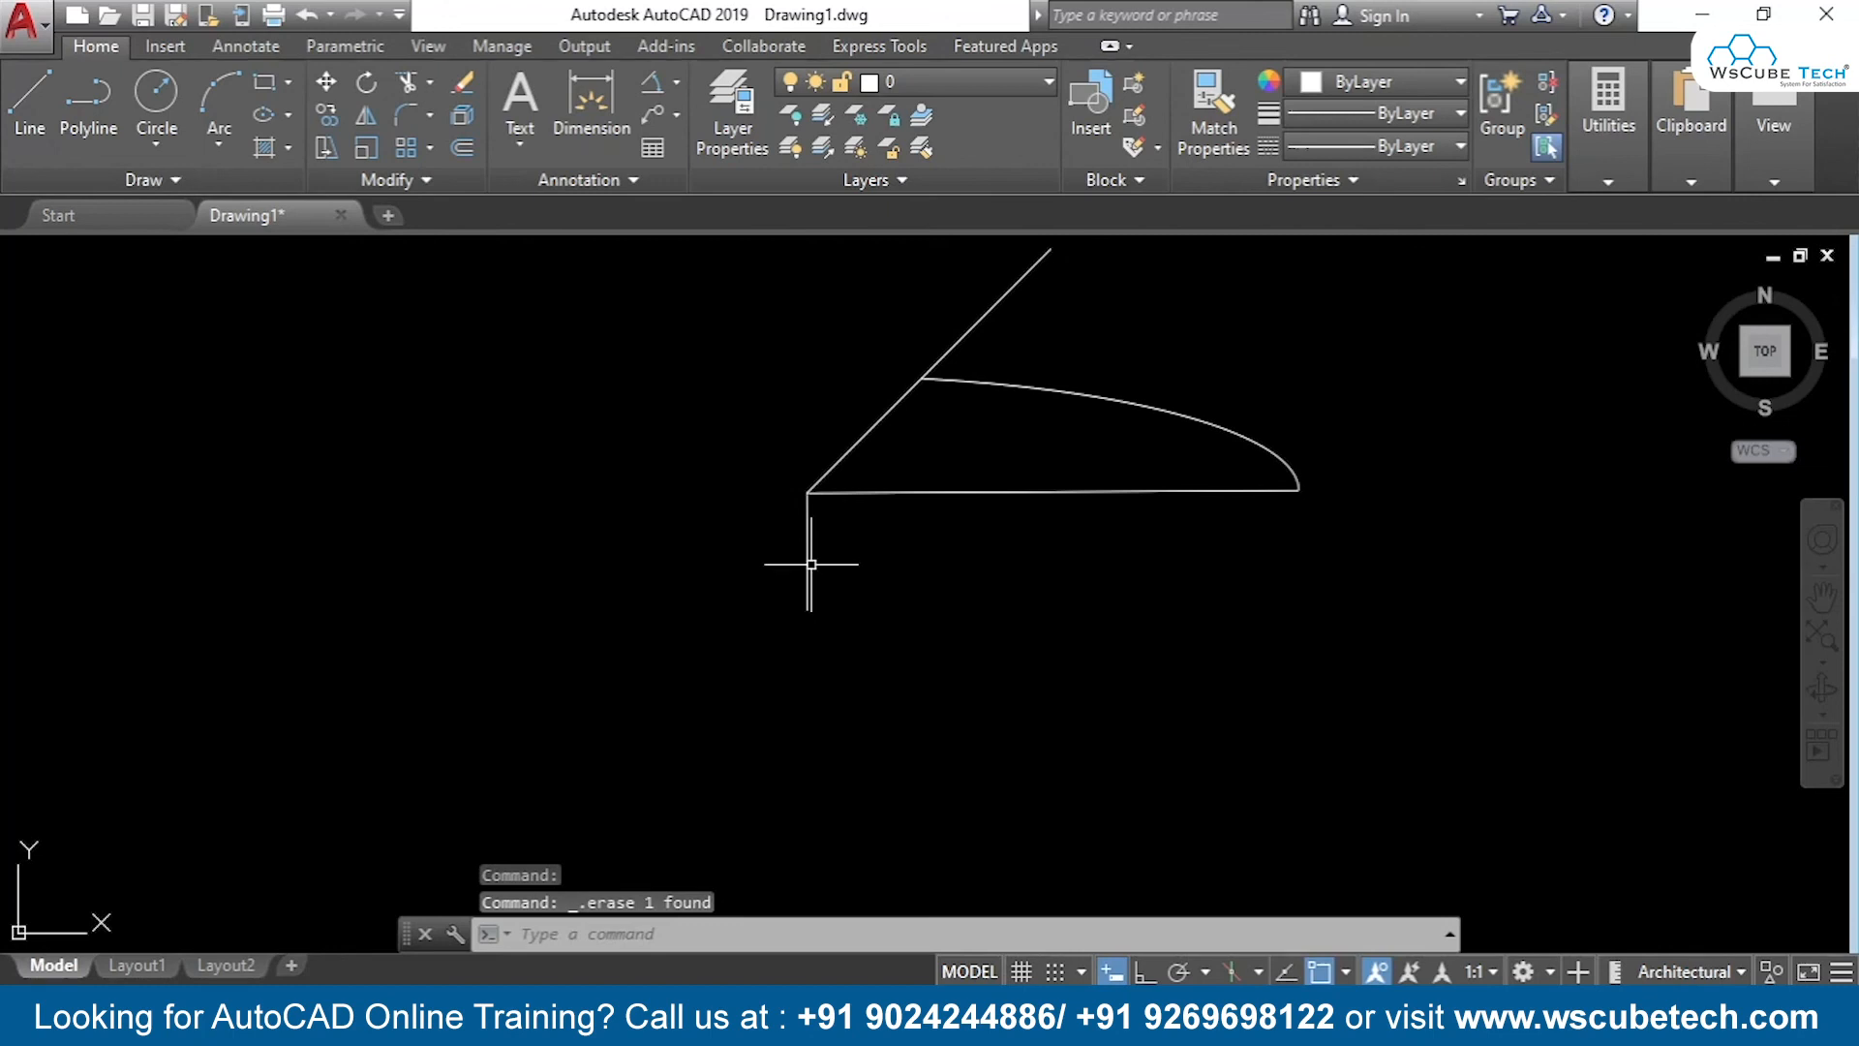
{"action": "left_click", "coordinate": [809, 554]}
{"action": "key", "text": "Delete"}
{"action": "left_click", "coordinate": [864, 431]}
{"action": "key", "text": "Delete"}
{"action": "left_click", "coordinate": [916, 494]}
{"action": "key", "text": "Delete"}
{"action": "middle_click_drag", "start_coordinate": [1146, 328], "coordinate": [1092, 456]}
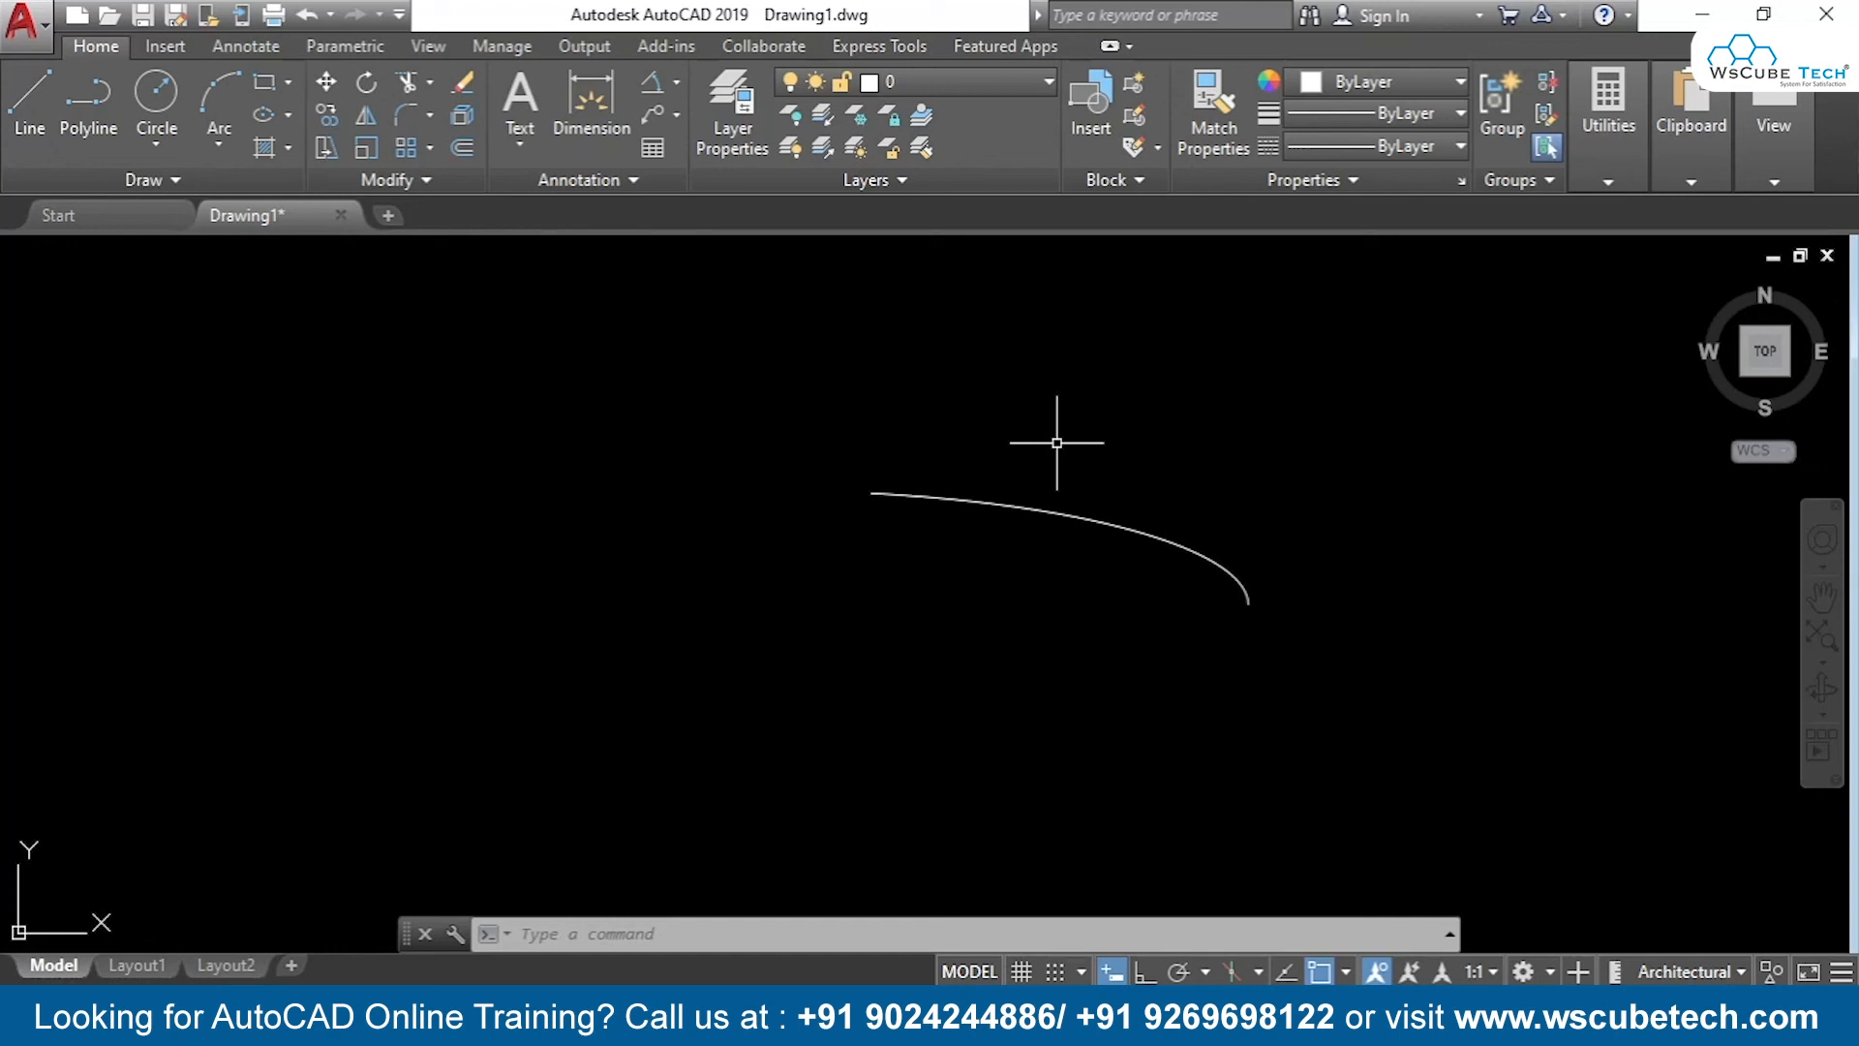
Switch to the presentation and advance to the Elliptical Arc slide to review the command prompts
{"action": "key", "text": "alt+Tab"}
{"action": "key", "text": "alt+Tab"}
{"action": "key", "text": "alt+Tab"}
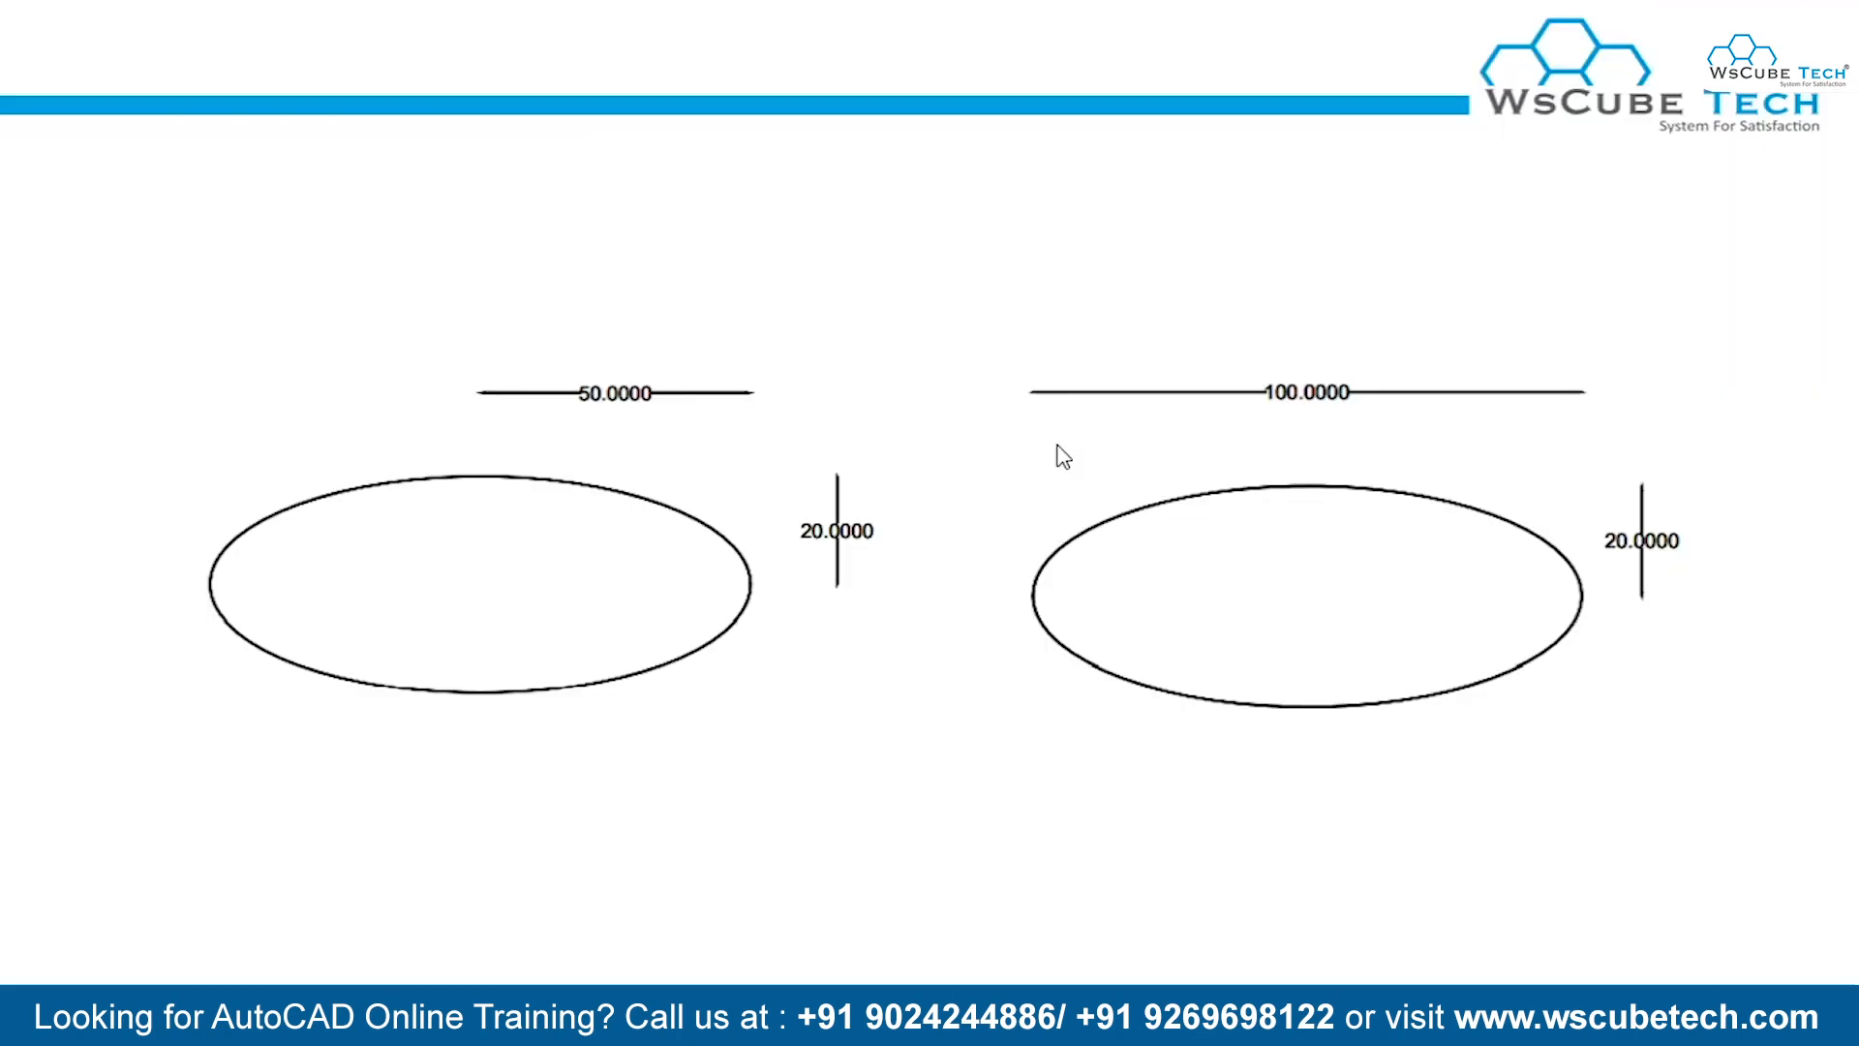
{"action": "left_click", "coordinate": [1057, 445]}
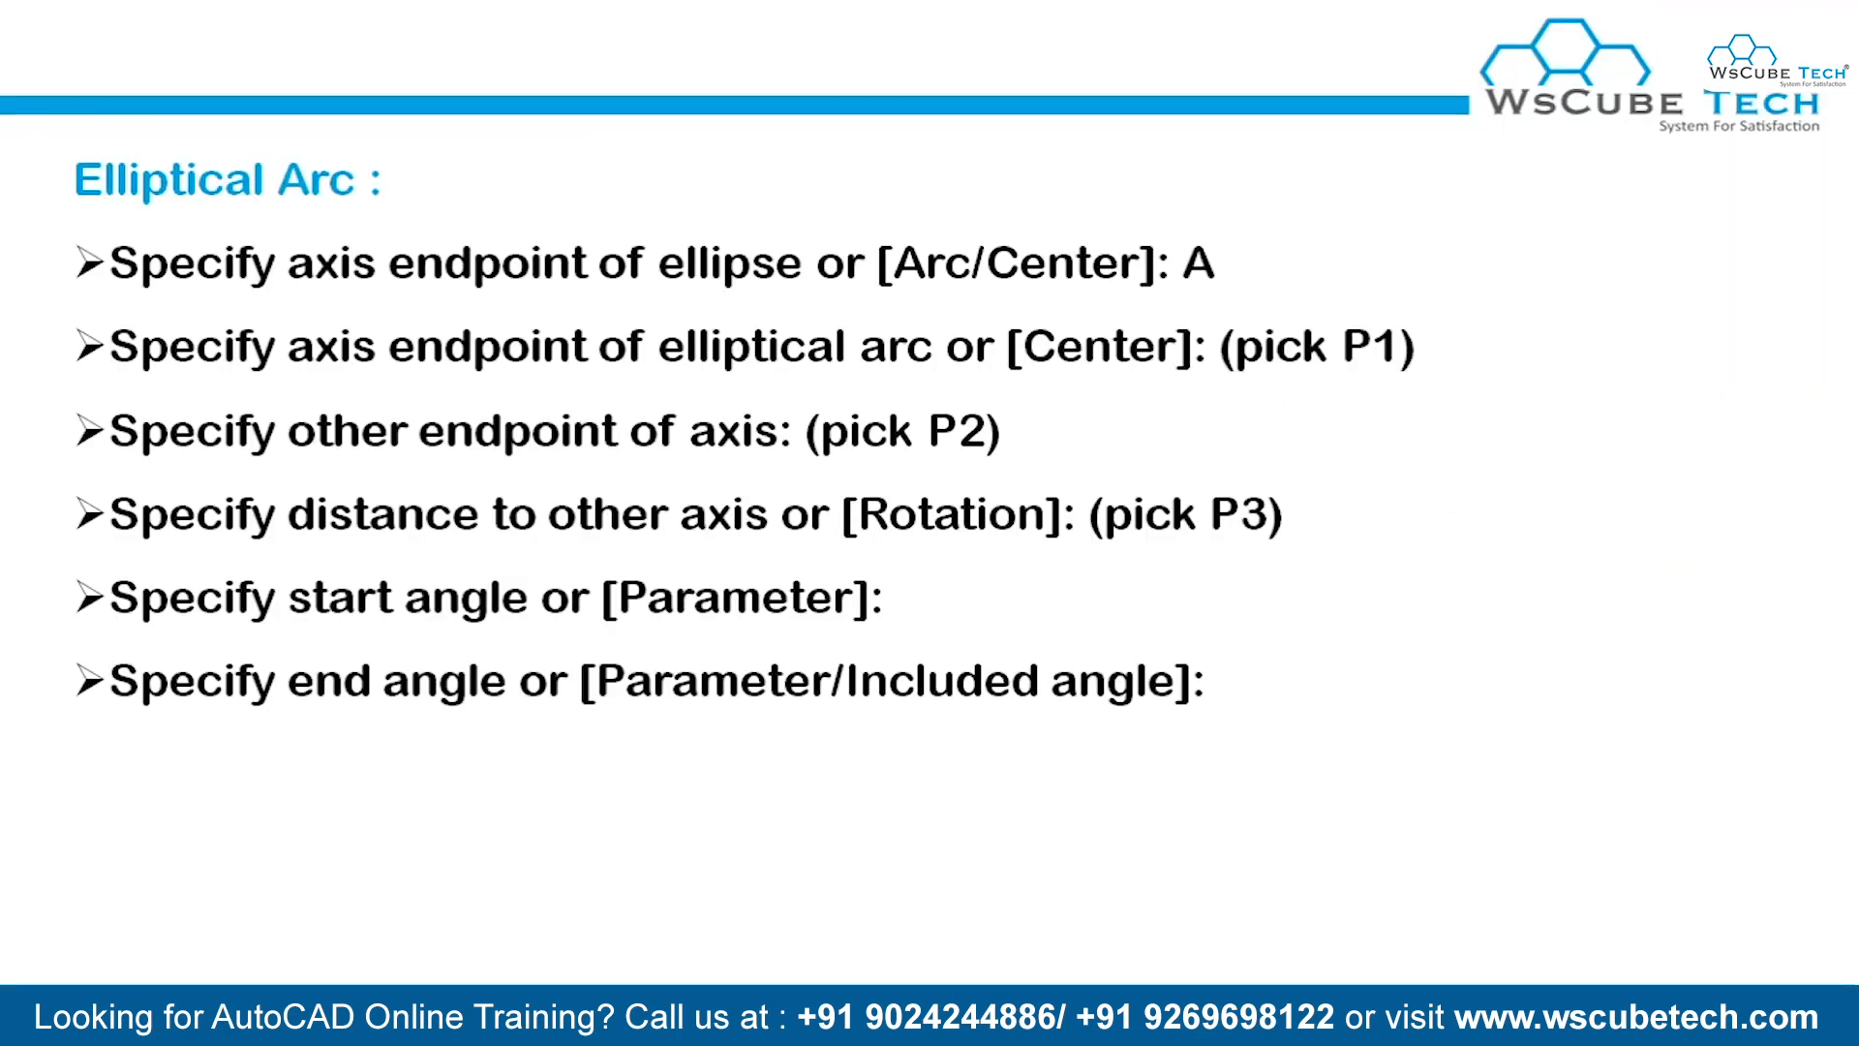